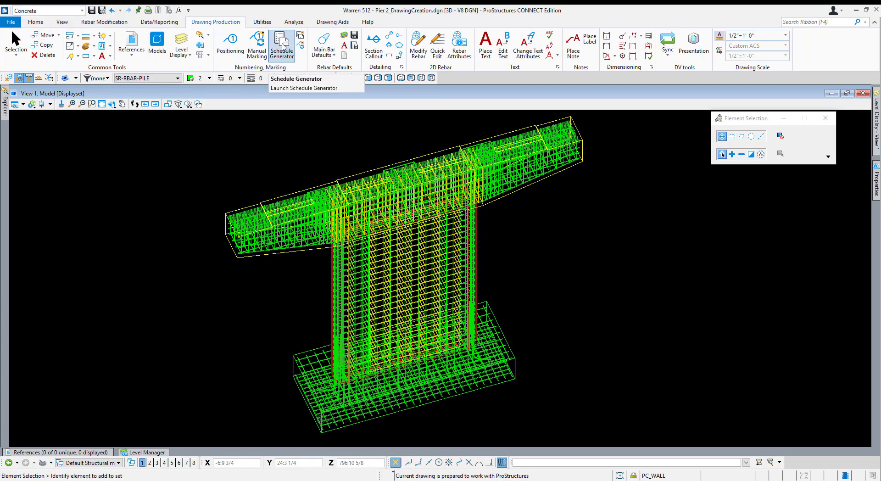
Launch the Schedule Generator, widen its window and place it over the lower part of the pier
click(282, 46)
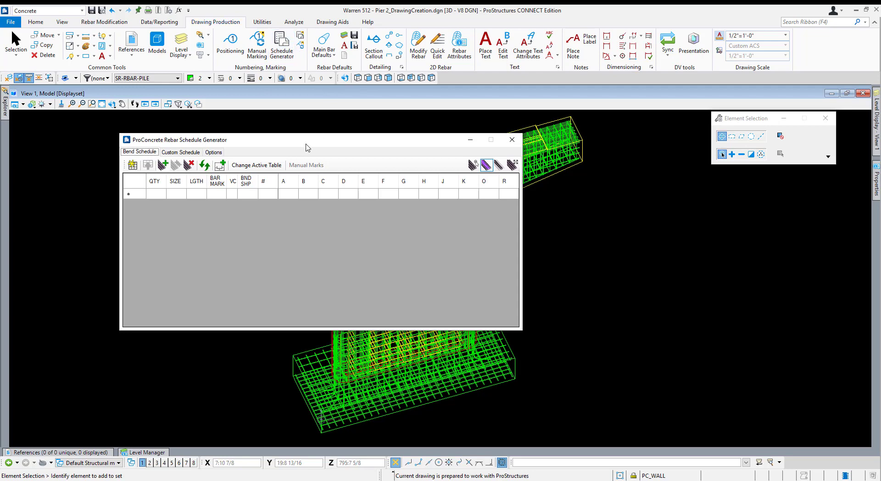
drag(307, 148, 554, 219)
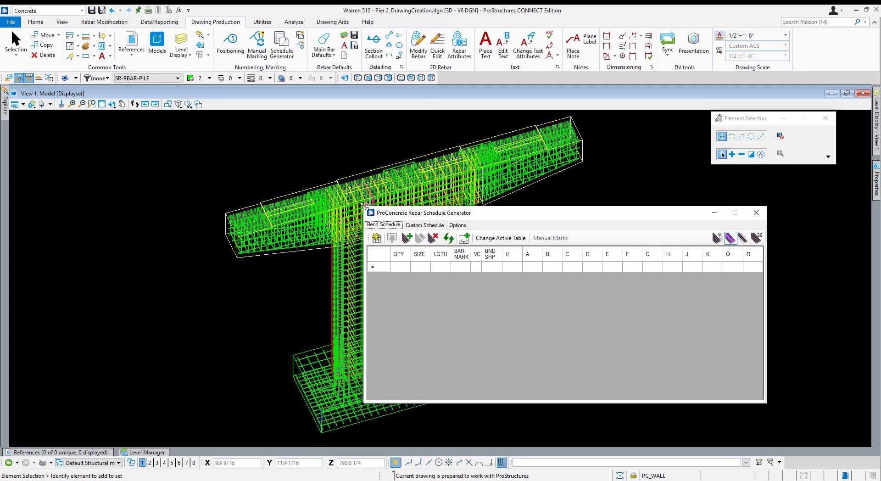
drag(364, 207, 281, 209)
drag(425, 214, 419, 261)
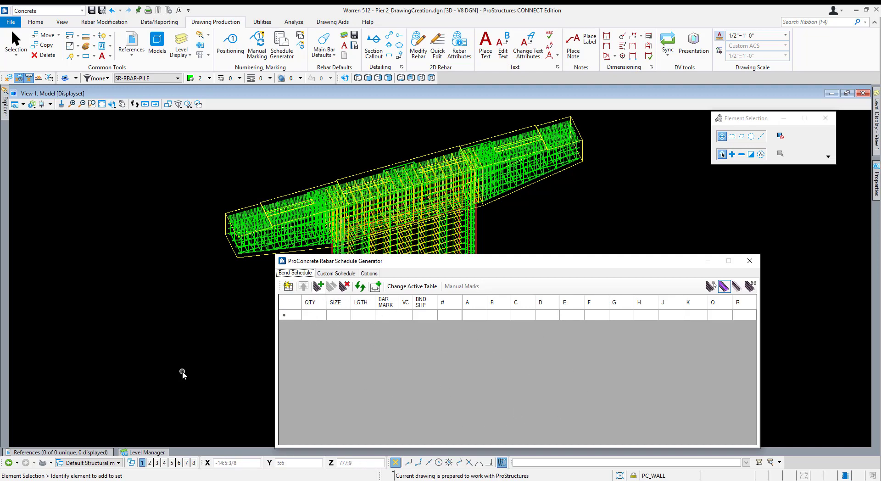
drag(313, 260, 338, 248)
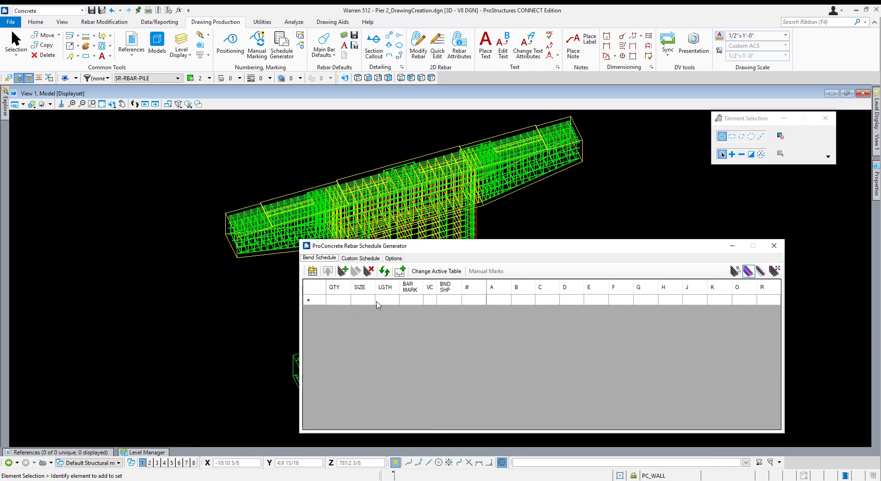
Switch to a custom schedule and add a Concrete Owner column to the empty table
click(362, 259)
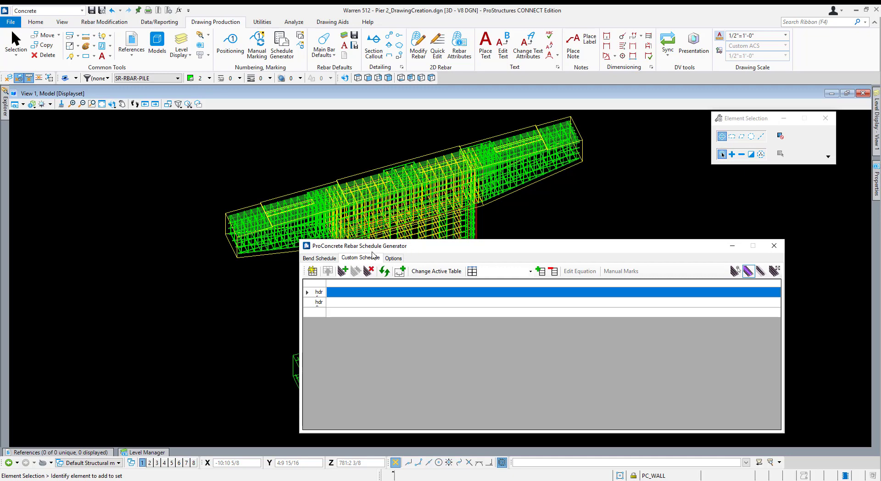
click(539, 305)
click(495, 294)
click(497, 301)
click(506, 316)
click(500, 303)
click(510, 292)
click(504, 271)
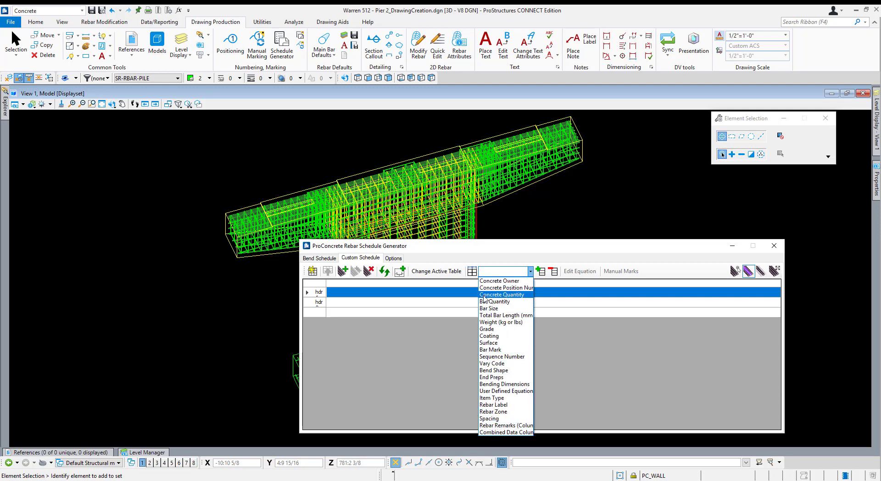
click(500, 282)
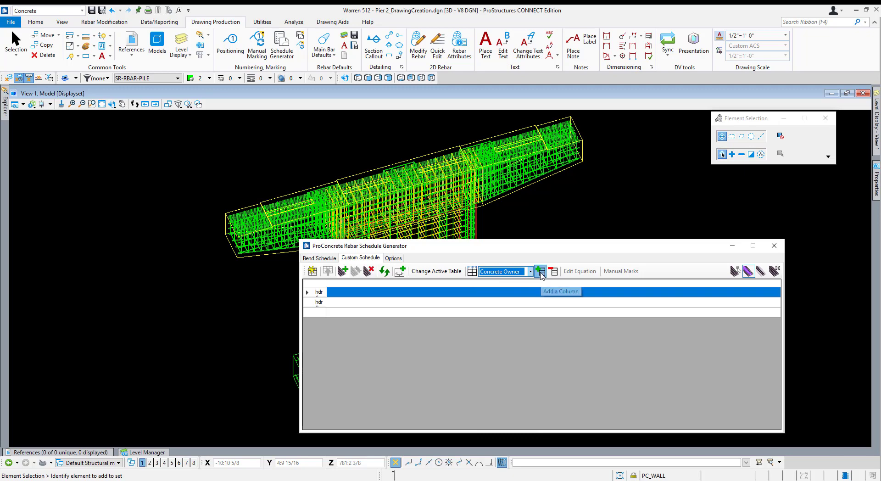
click(540, 271)
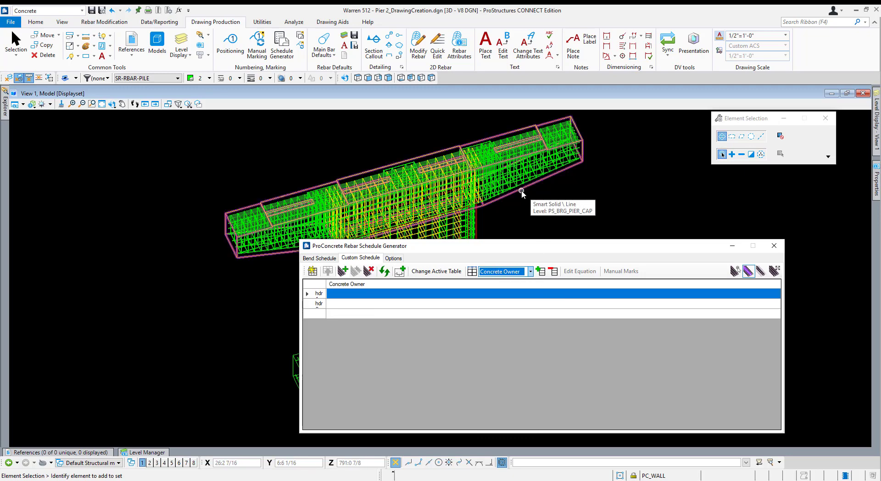
Add Bar Mark and Bend Shape columns to the custom schedule
click(522, 274)
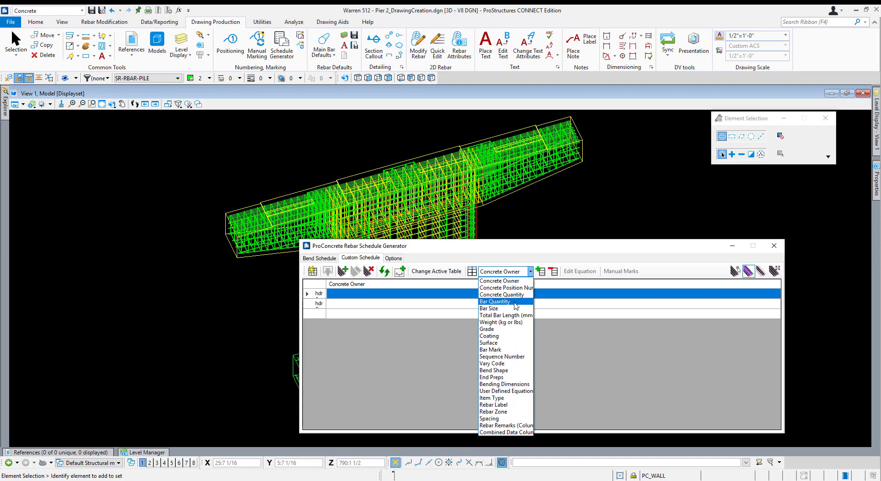
click(513, 350)
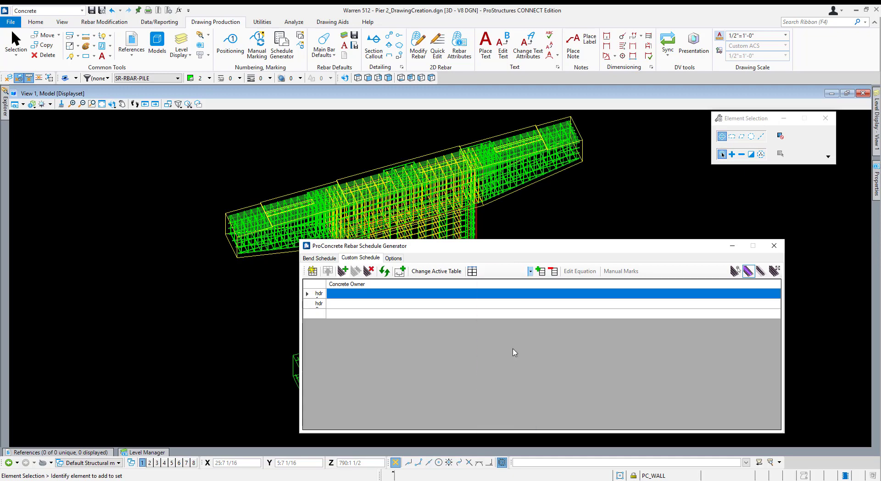
click(541, 271)
click(523, 272)
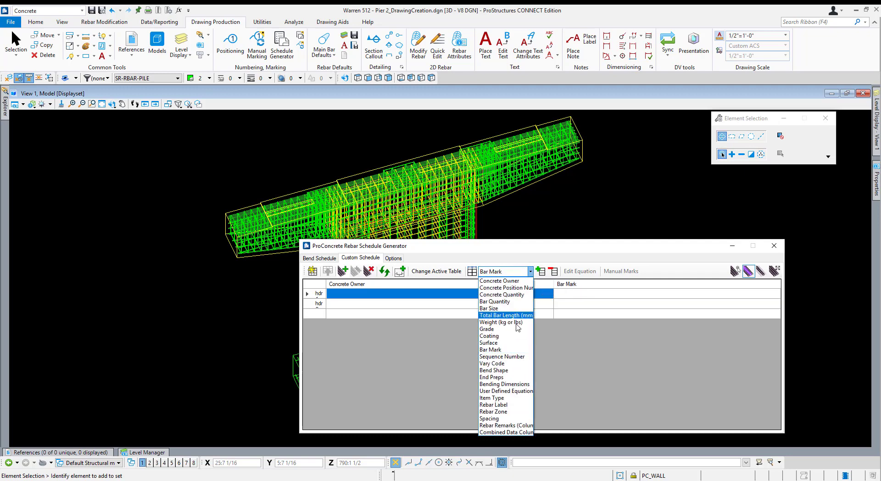
click(501, 370)
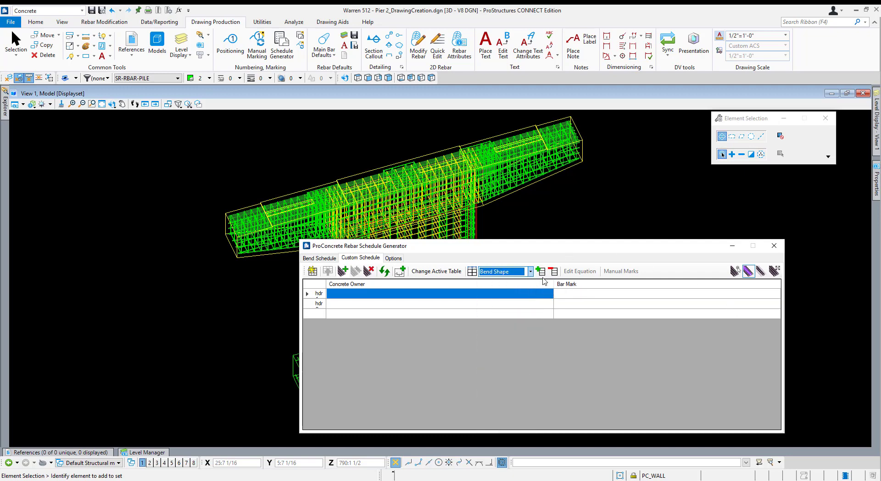
click(540, 271)
Examine the Pier No. 2 reinforcing bar list in the WARREN 512 document and place it beside the Rebar Schedule Generator for comparison
drag(880, 118, 601, 129)
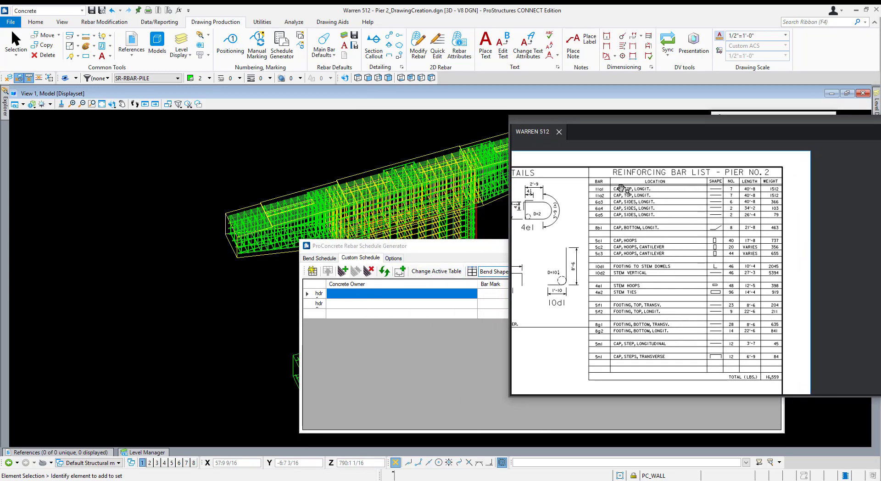
scroll(618, 194, up, 2)
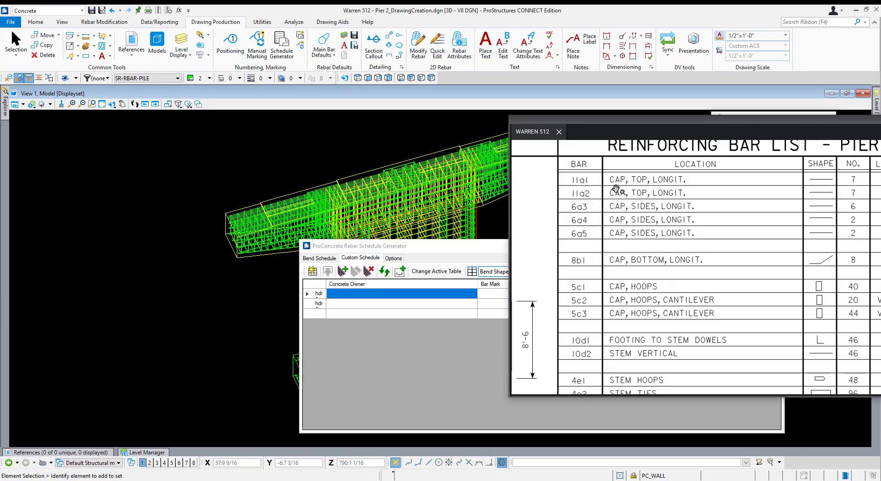
scroll(623, 279, up, 2)
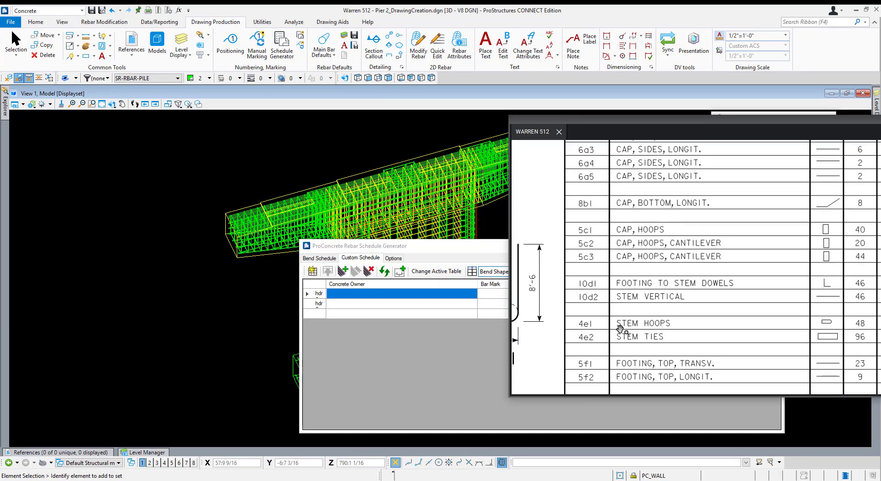
scroll(646, 306, down, 5)
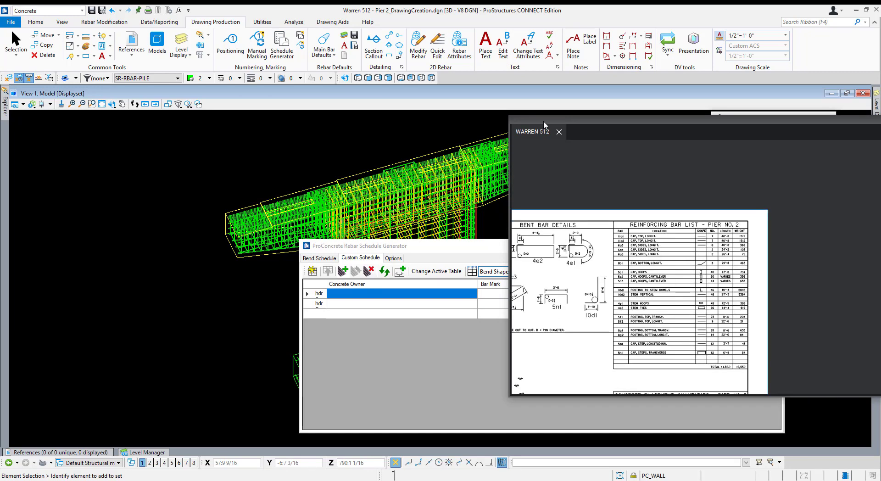
drag(546, 125, 783, 130)
drag(653, 251, 513, 226)
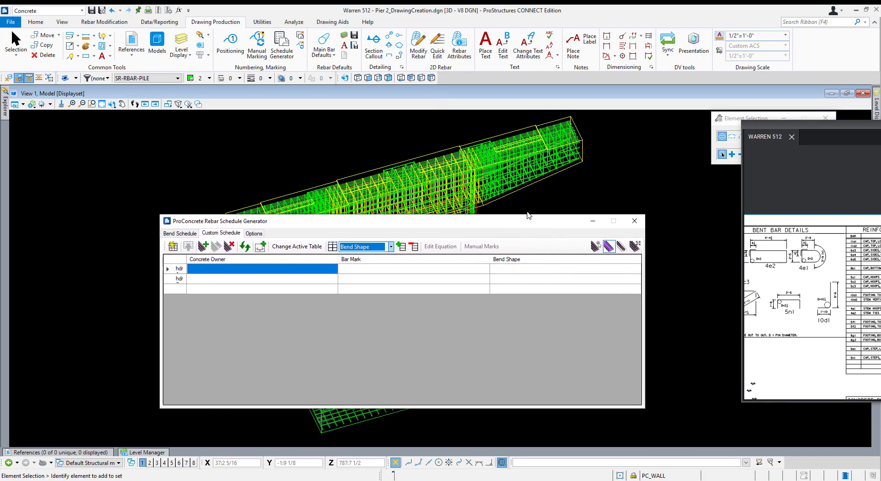
drag(811, 125, 674, 142)
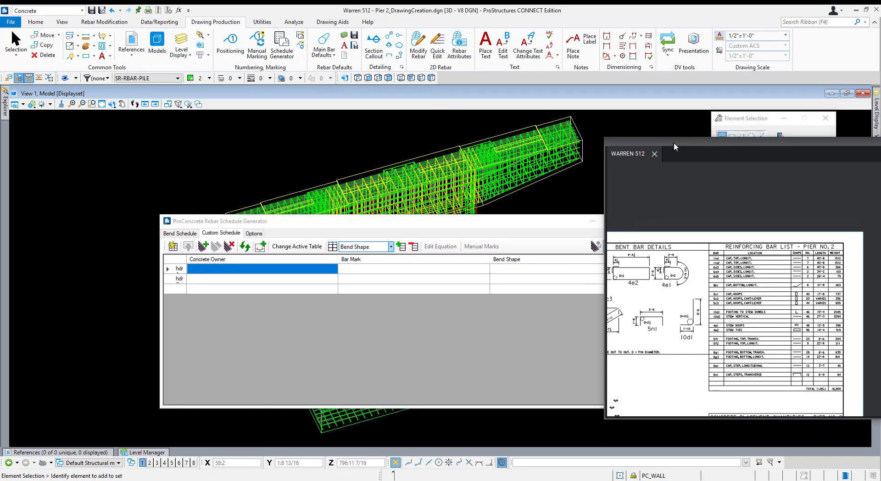
scroll(842, 276, up, 4)
scroll(843, 276, up, 1)
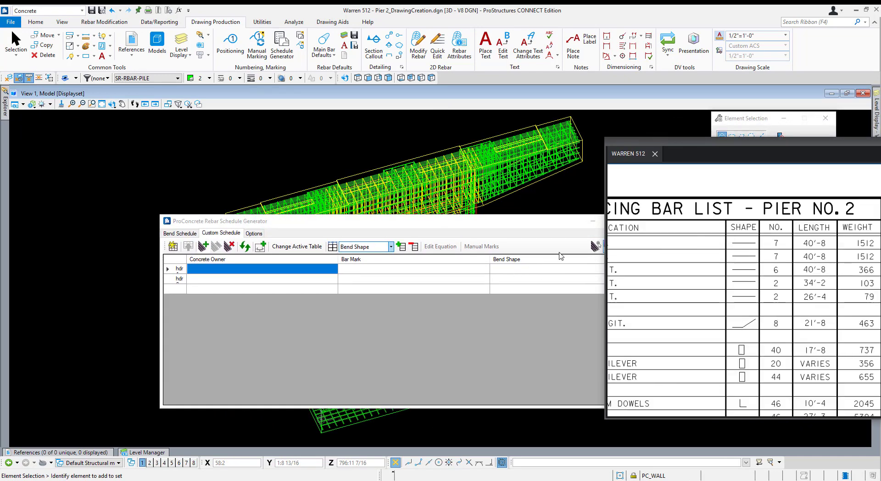
Add Bar Quantity and Total Bar Length columns after the Bend Shape column of the custom schedule
click(556, 270)
click(369, 249)
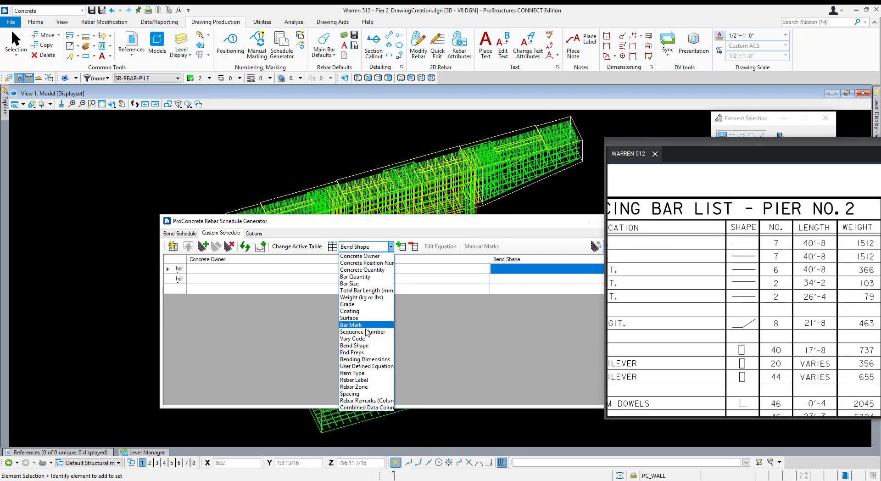
click(363, 277)
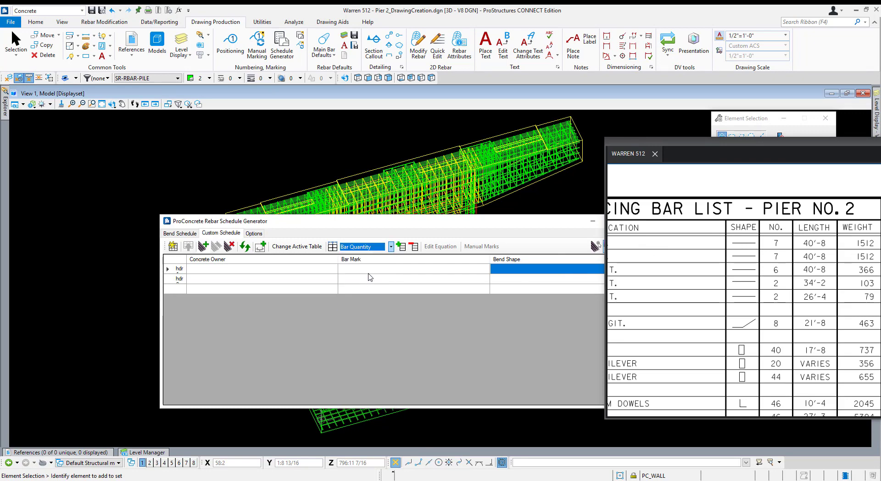
click(400, 247)
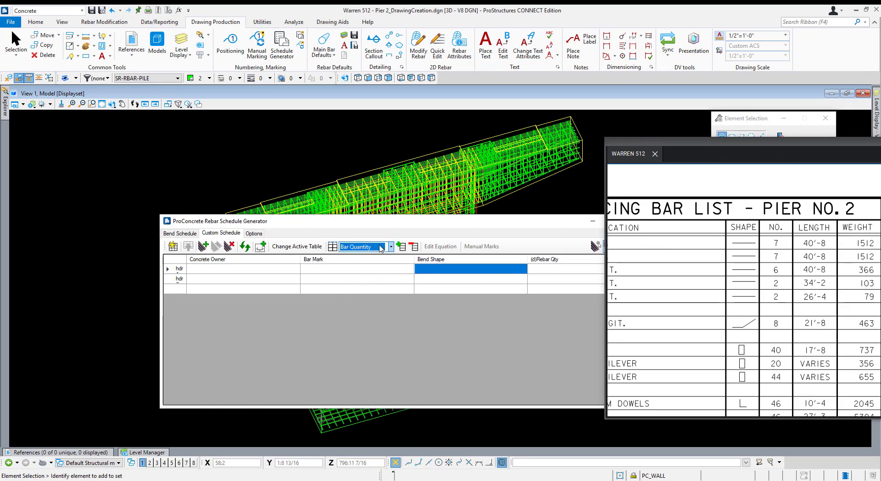
click(365, 248)
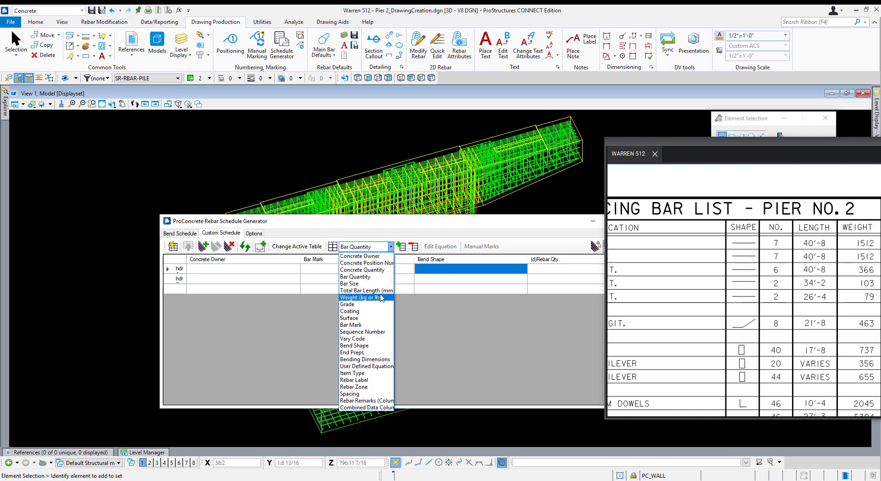
click(365, 291)
click(401, 247)
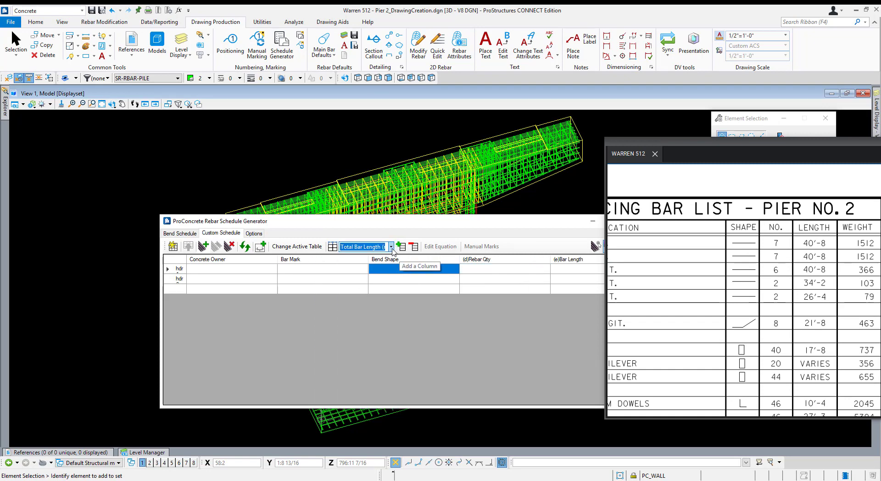
Add a Weight (kg or lbs) column as the last column of the custom schedule
click(391, 247)
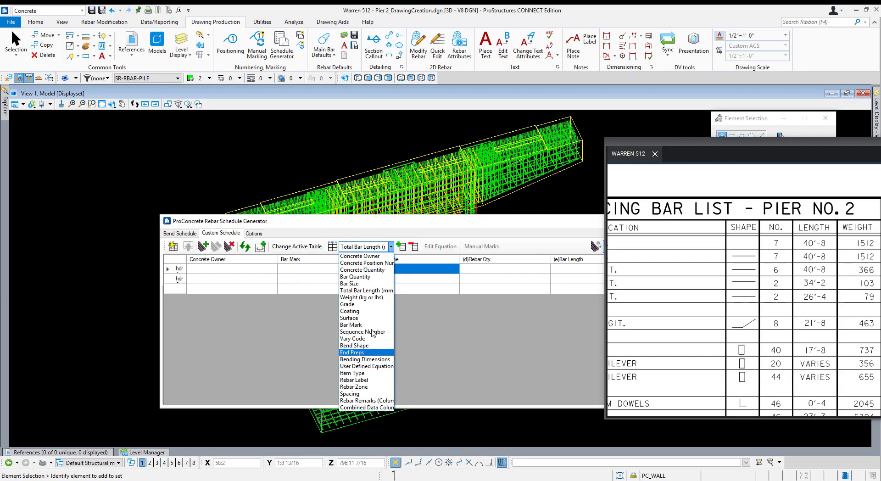
click(366, 297)
click(401, 247)
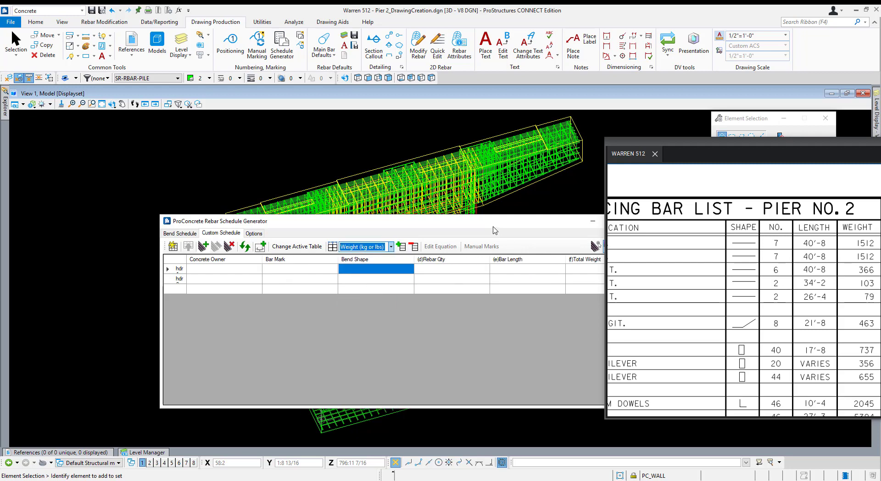
Move the schedule window clear of the model and select the entire pier, including cap, column and footing rebar
drag(494, 227, 406, 272)
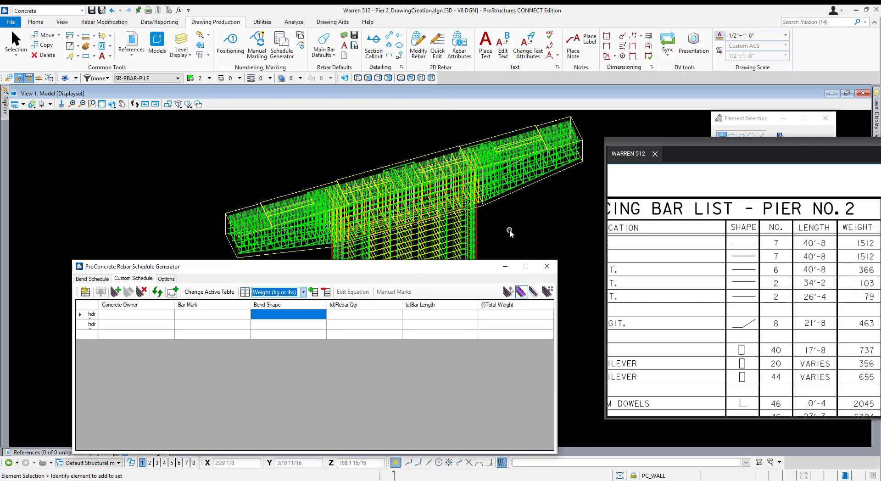
scroll(364, 209, down, 6)
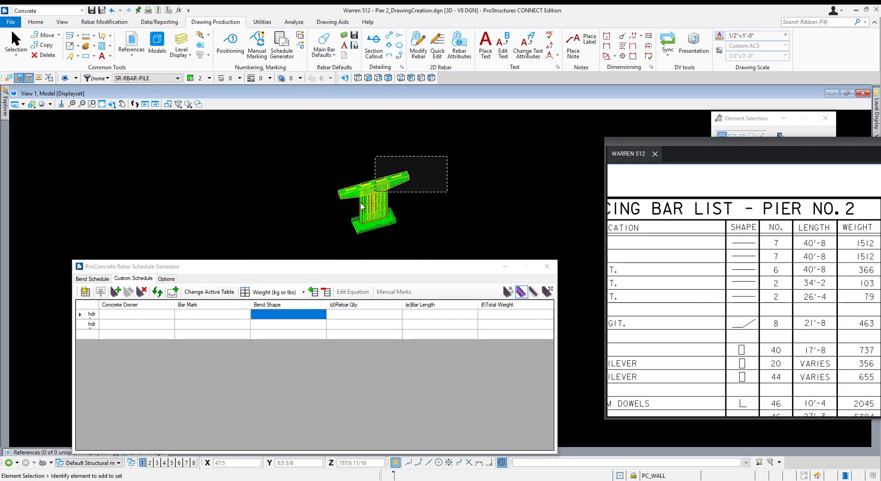
drag(362, 207, 298, 242)
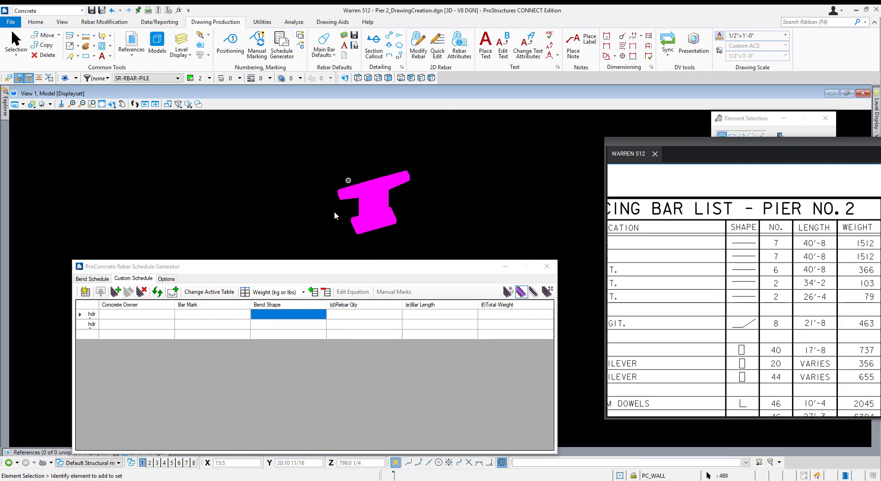
scroll(355, 241, up, 4)
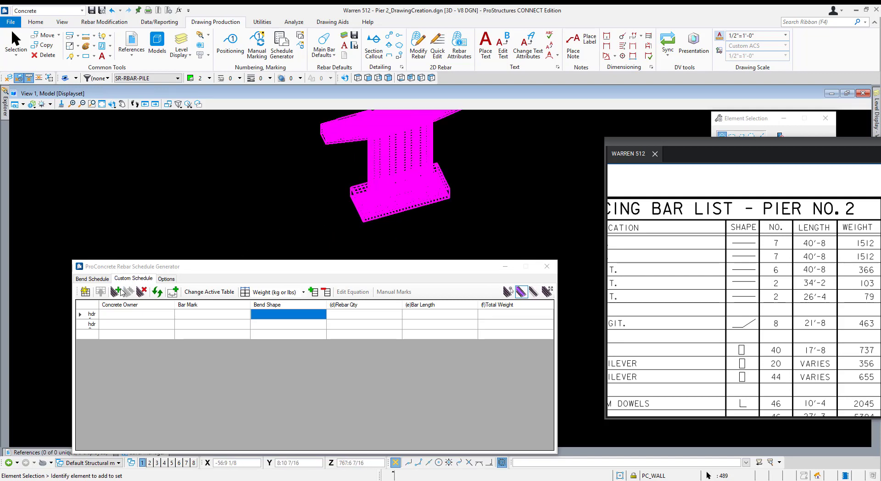
Add the selected pier rebar to the custom schedule, choosing User Marks for the displayed bar marks
click(142, 270)
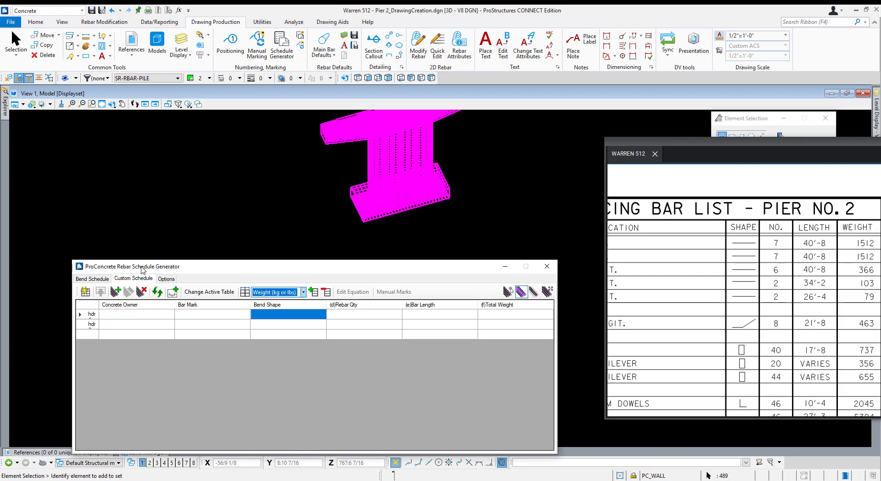
click(117, 294)
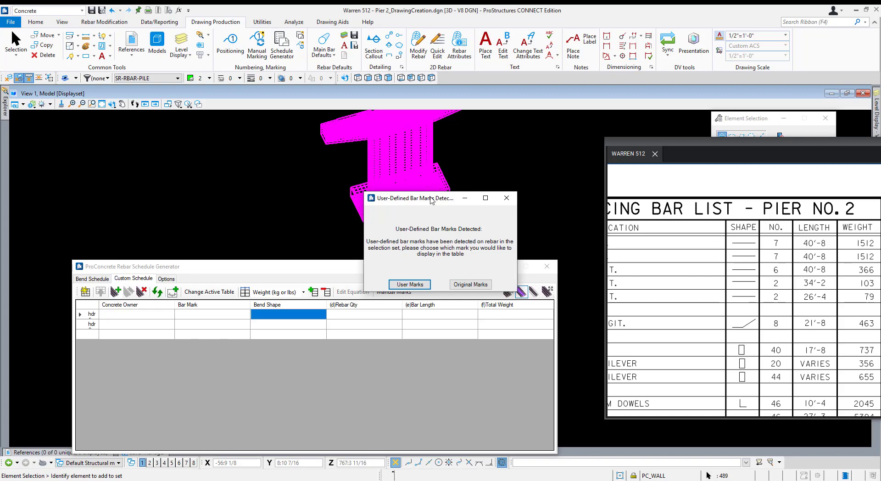
drag(432, 199, 390, 225)
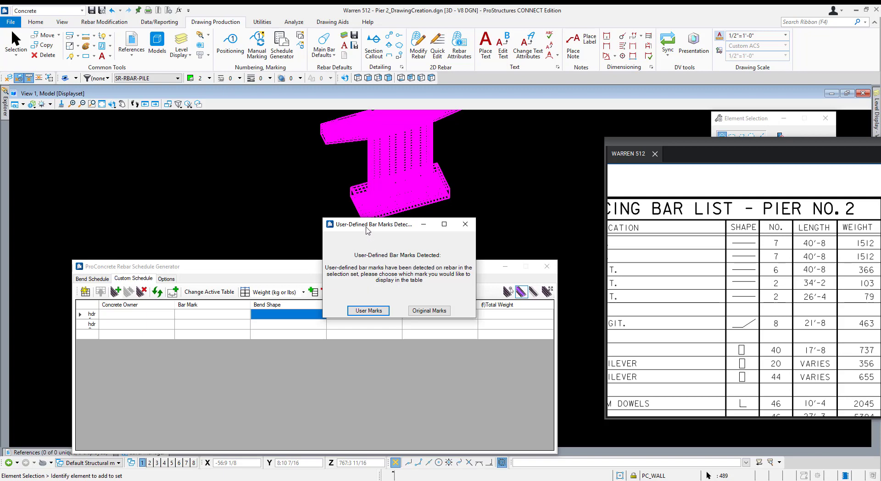
drag(366, 229, 391, 224)
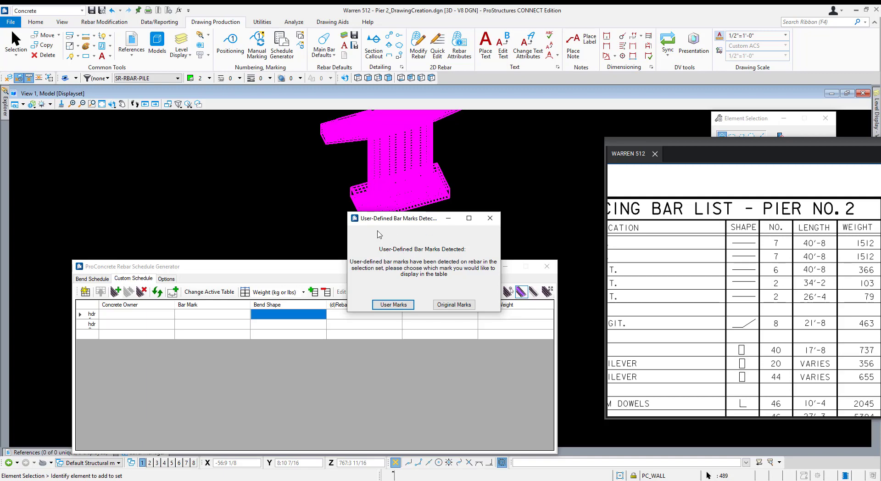
click(393, 305)
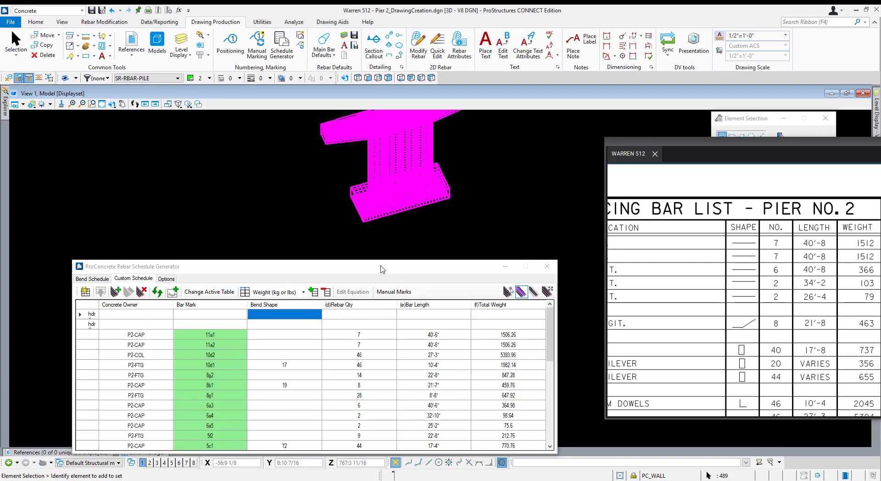
Move the schedule window up and examine the bar rows of the custom schedule from first to last
drag(380, 269, 388, 209)
scroll(439, 331, down, 6)
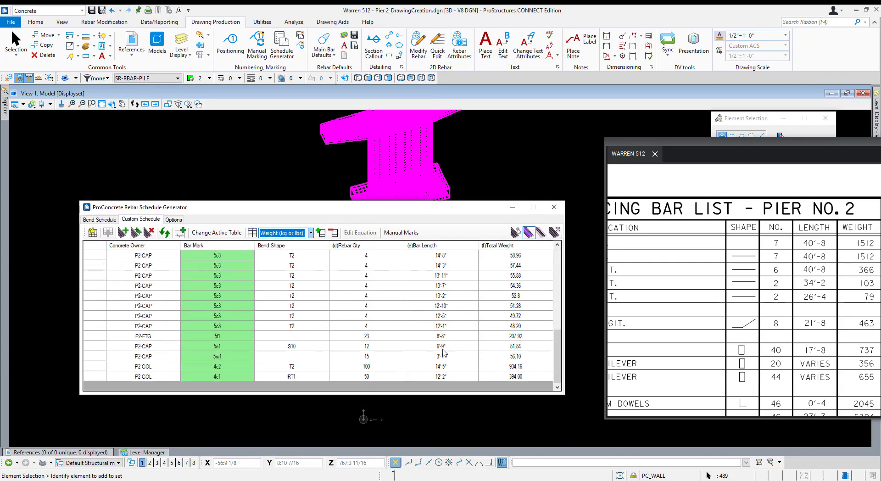
scroll(452, 364, up, 6)
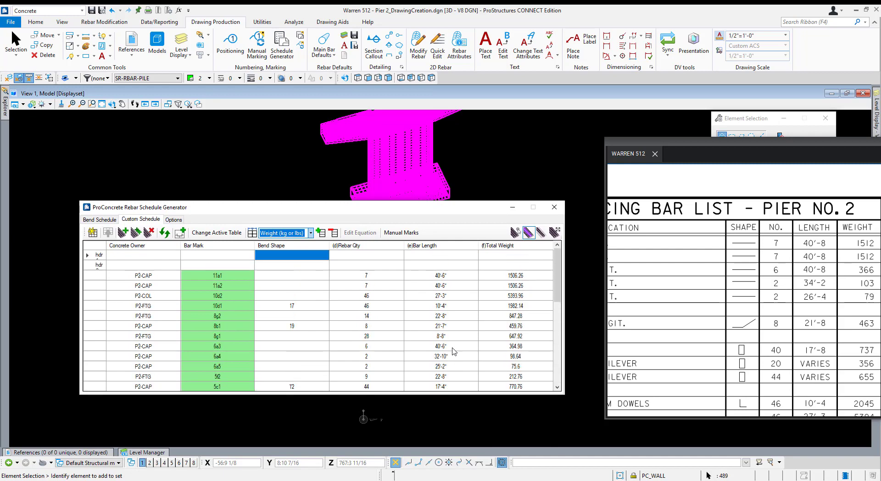
click(140, 255)
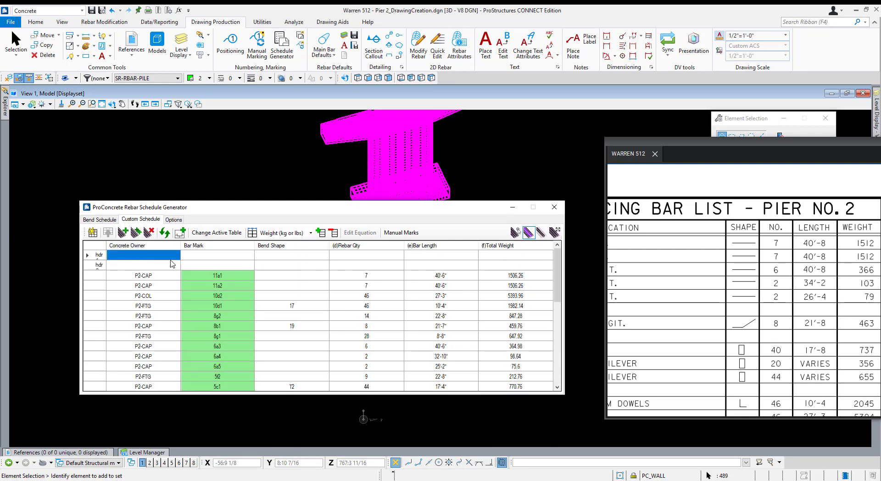
mouse_move(172, 258)
mouse_down()
mouse_move(549, 253)
mouse_move(548, 267)
mouse_move(152, 253)
mouse_up()
scroll(692, 275, down, 3)
scroll(692, 270, up, 2)
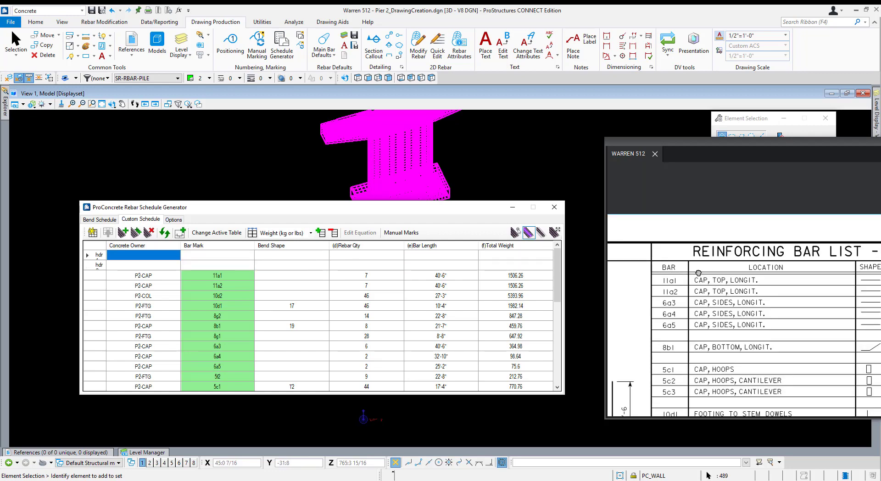
Bring the reference Pier No. 2 bar list fully into view, from BAR to WEIGHT, and compare its columns with the custom schedule
drag(698, 272, 684, 248)
drag(806, 258, 751, 266)
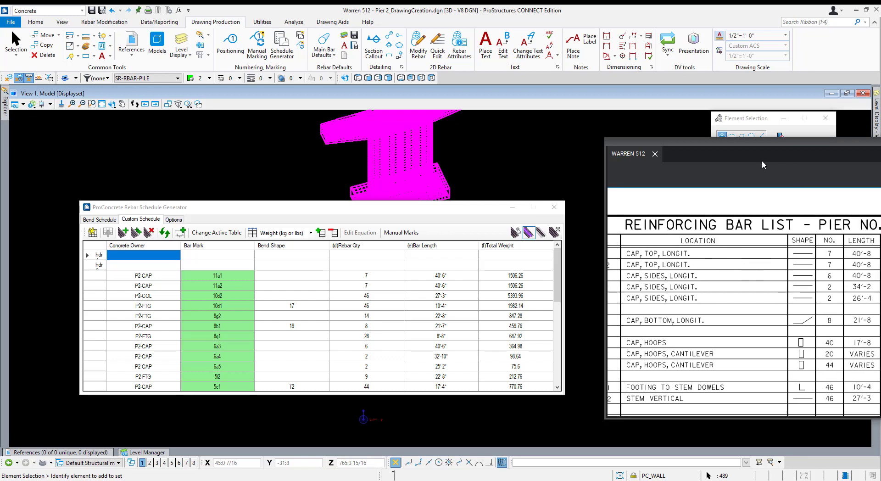
drag(717, 145, 583, 129)
drag(691, 243, 654, 243)
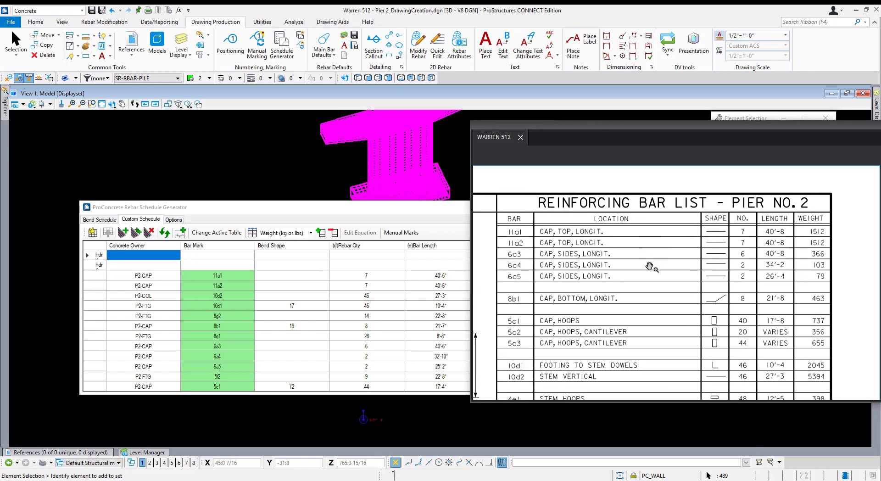
scroll(650, 267, down, 1)
drag(650, 328, 683, 353)
scroll(682, 314, up, 1)
drag(658, 210, 654, 229)
mouse_move(688, 256)
mouse_down()
mouse_move(696, 227)
mouse_move(695, 245)
mouse_up()
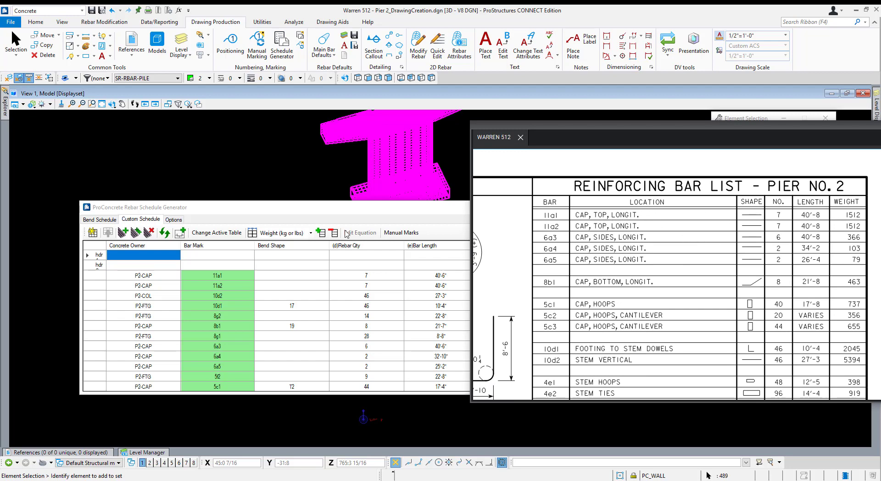
click(220, 206)
click(641, 218)
click(348, 209)
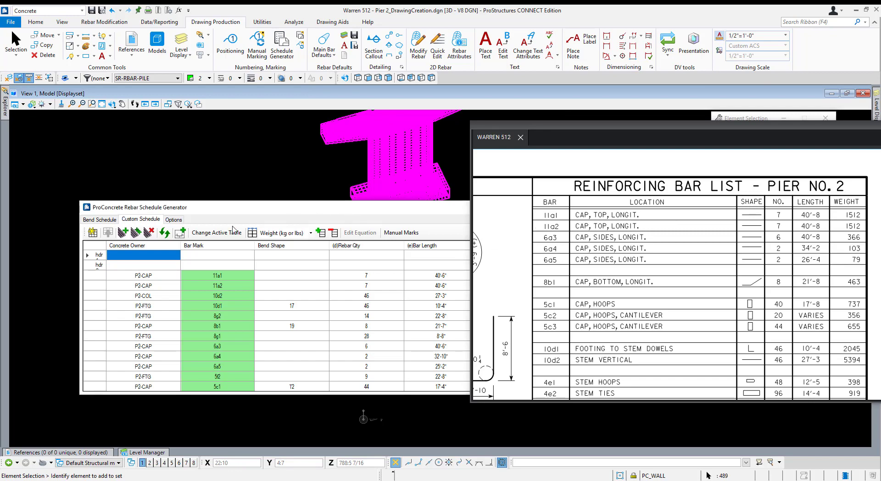
Check the available column data types and arrange the custom schedule and the reference bar list side by side
click(287, 232)
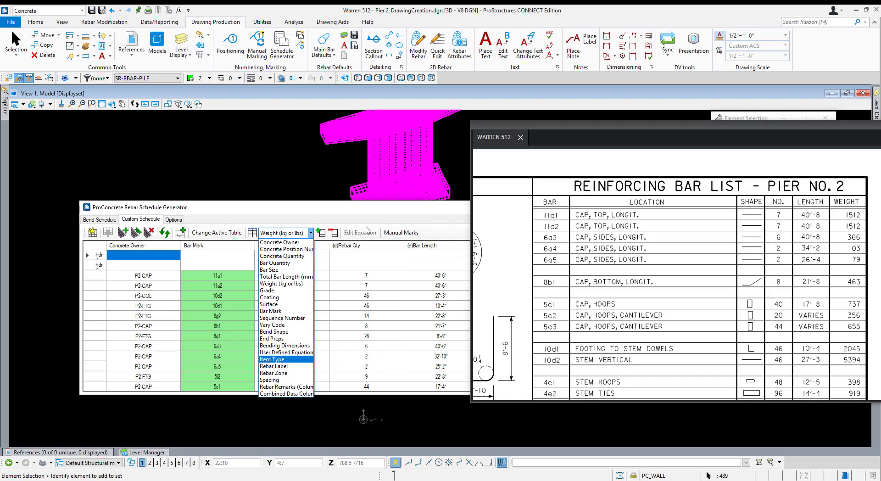
click(384, 215)
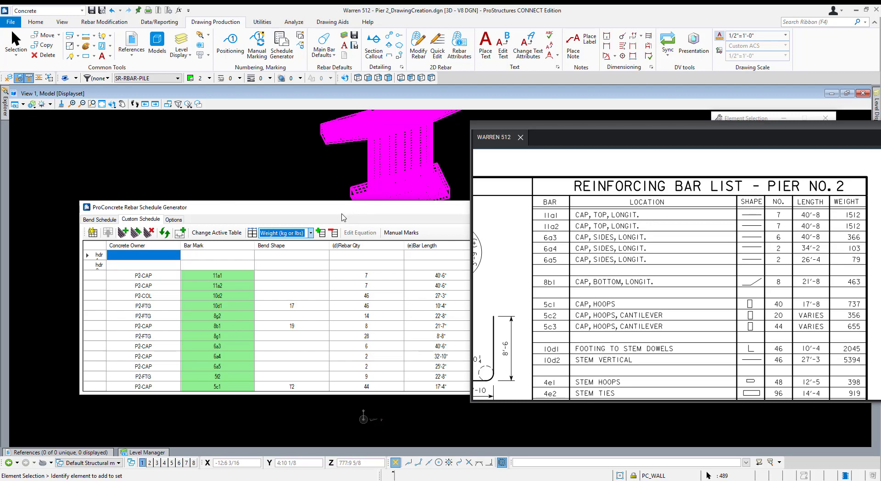
drag(342, 212, 263, 205)
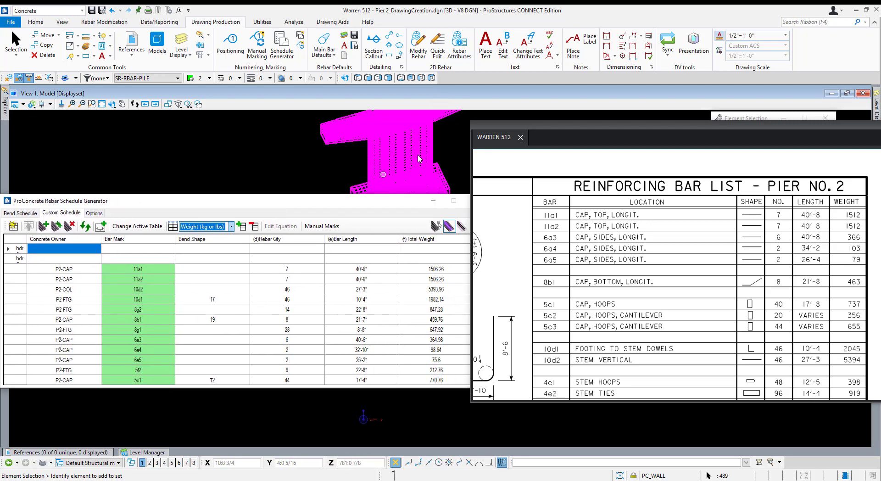
scroll(387, 168, down, 3)
scroll(387, 168, up, 3)
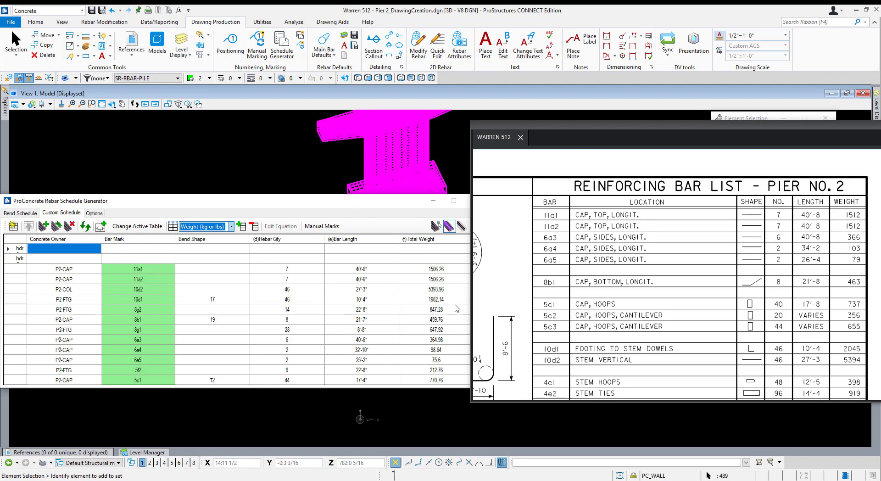
drag(470, 294, 593, 294)
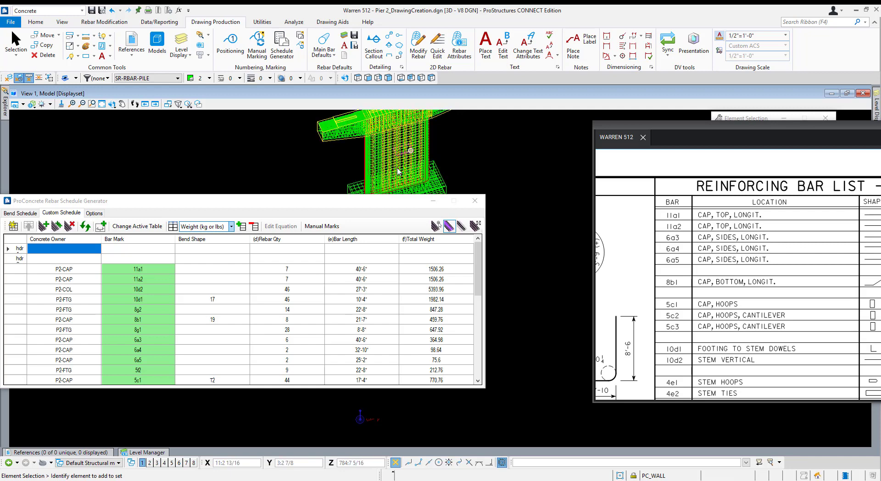
drag(344, 201, 424, 196)
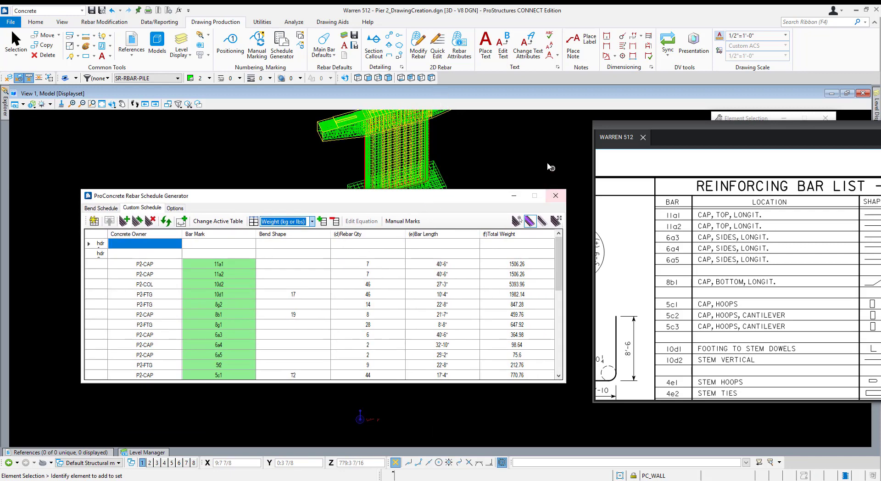
drag(480, 200, 471, 204)
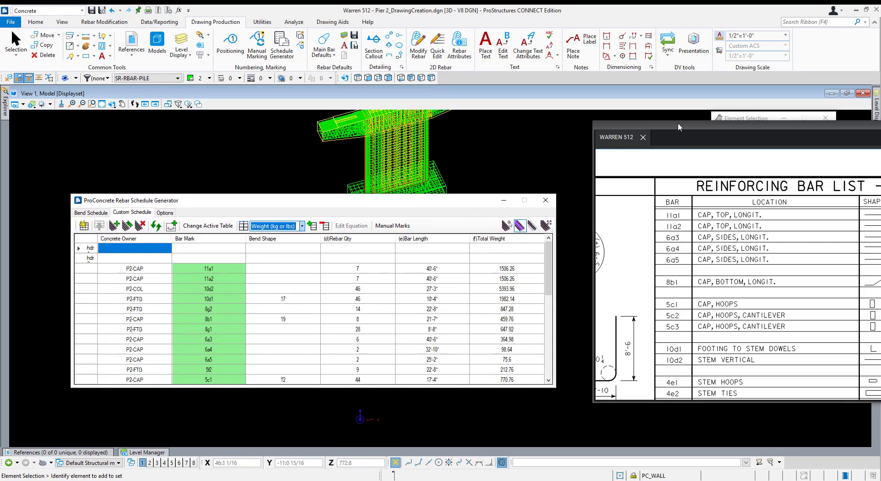
drag(679, 123, 644, 141)
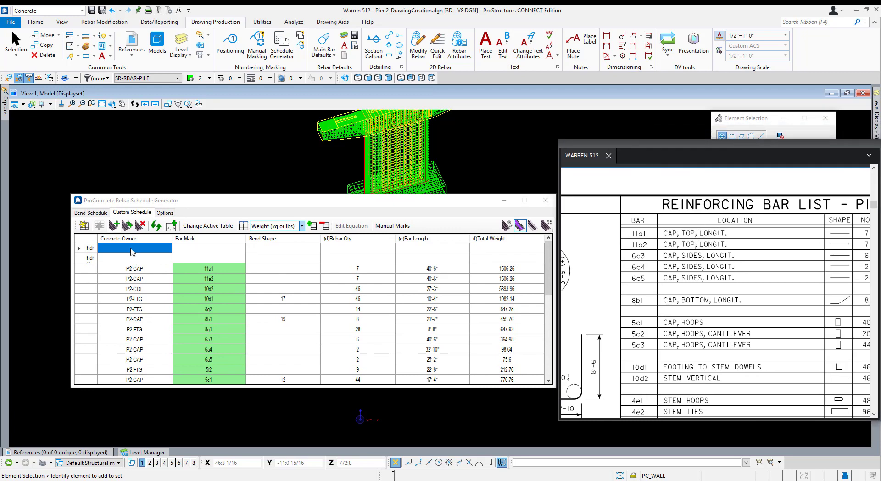
Add a Bar Size column to the custom schedule and place it between Bar Mark and Bend Shape
click(143, 271)
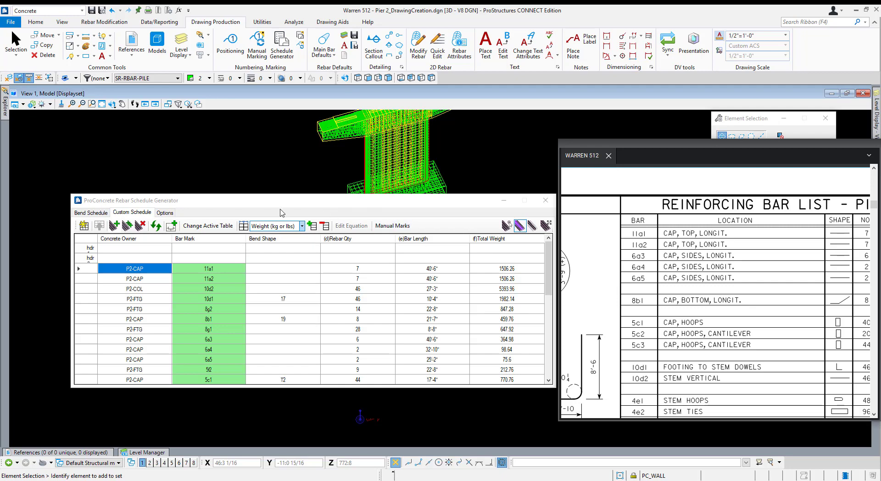
click(274, 227)
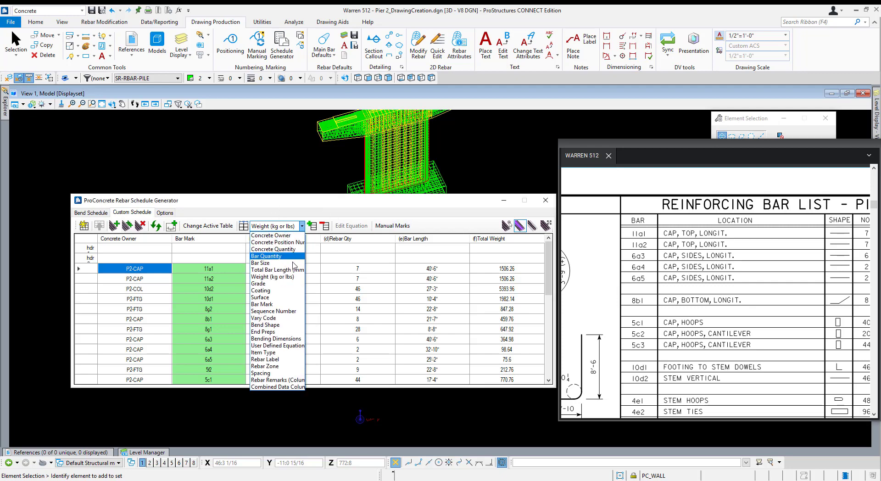
click(273, 264)
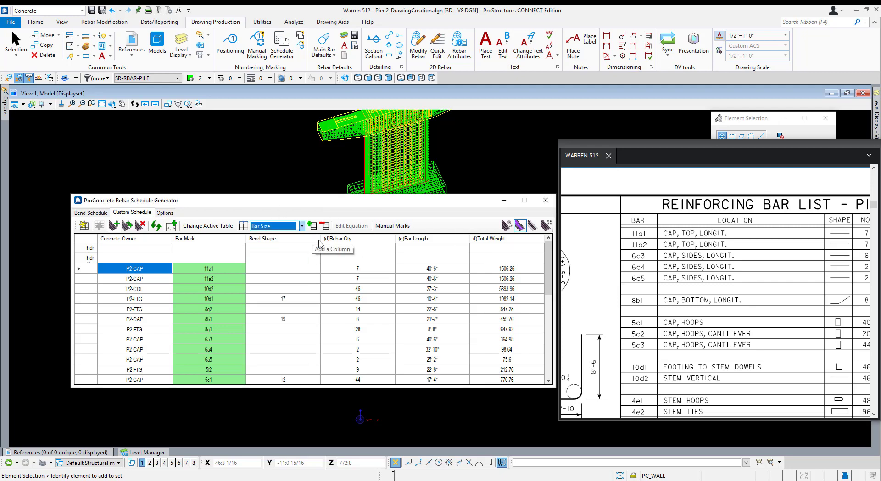
drag(343, 205, 306, 196)
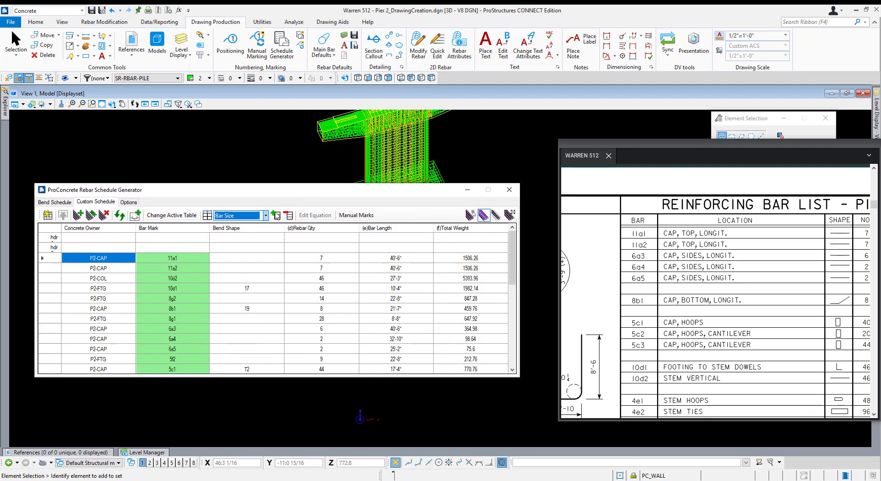
click(275, 215)
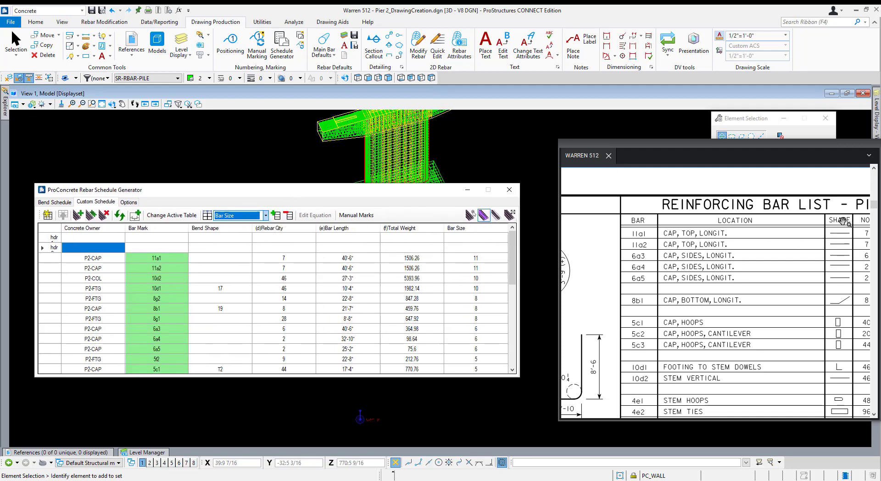
drag(844, 222, 752, 227)
drag(453, 230, 194, 232)
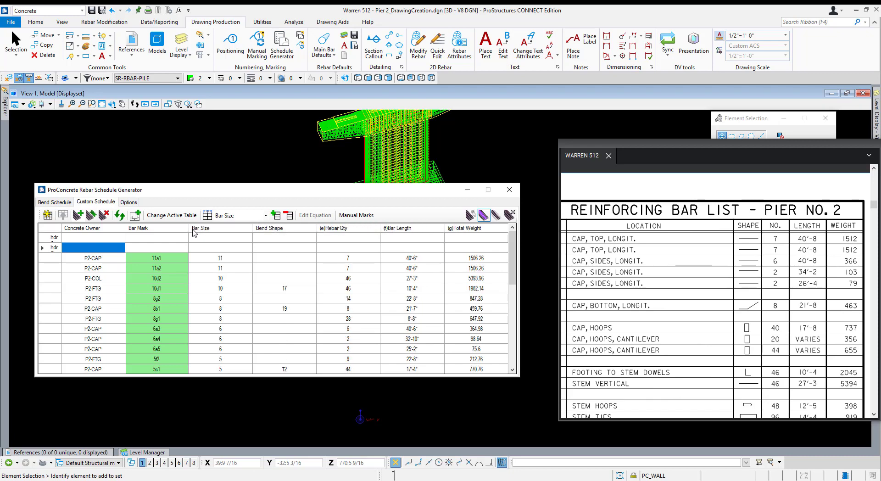
Enter LOCATION in the second header row of the Bar Size column
click(218, 238)
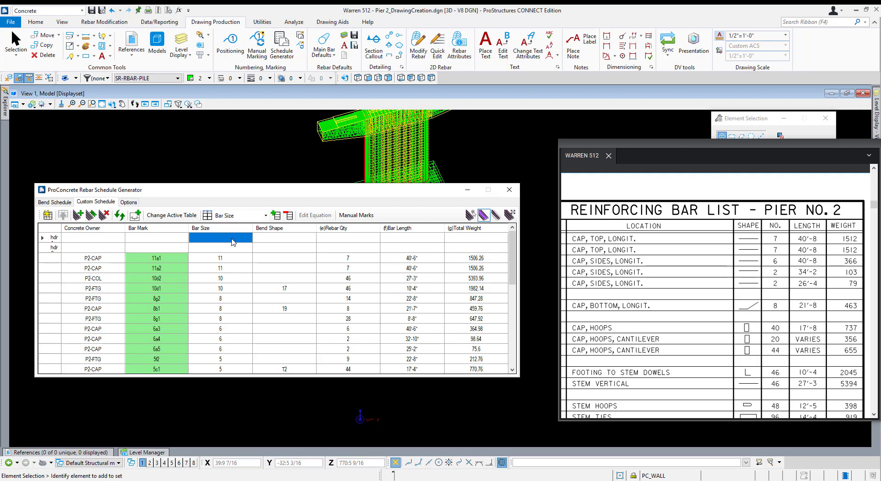
key(Down)
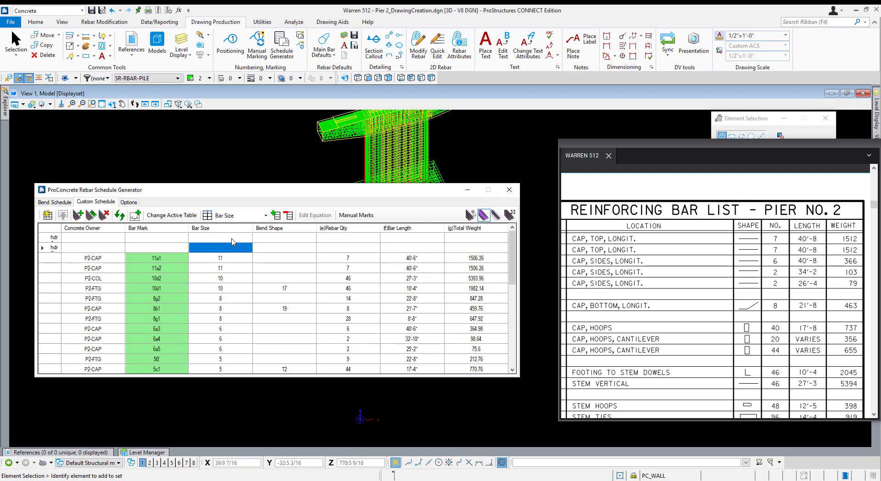
text(LA)
text(CATION)
key(Return)
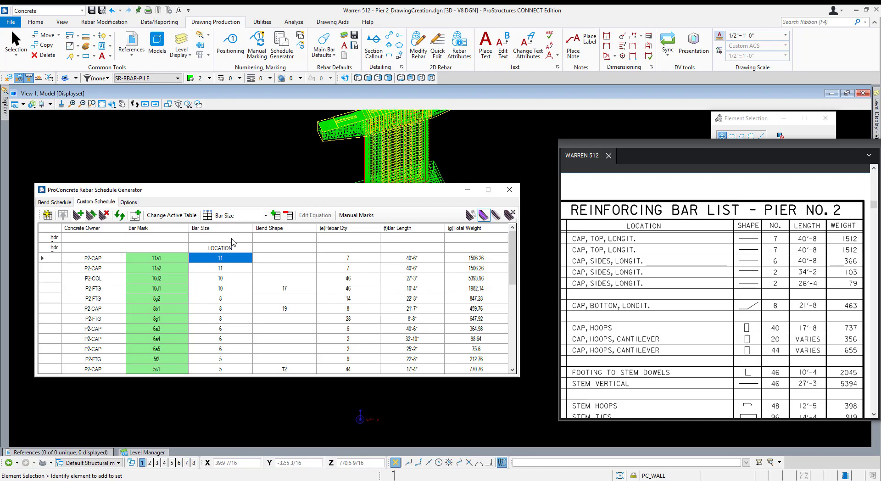
click(230, 248)
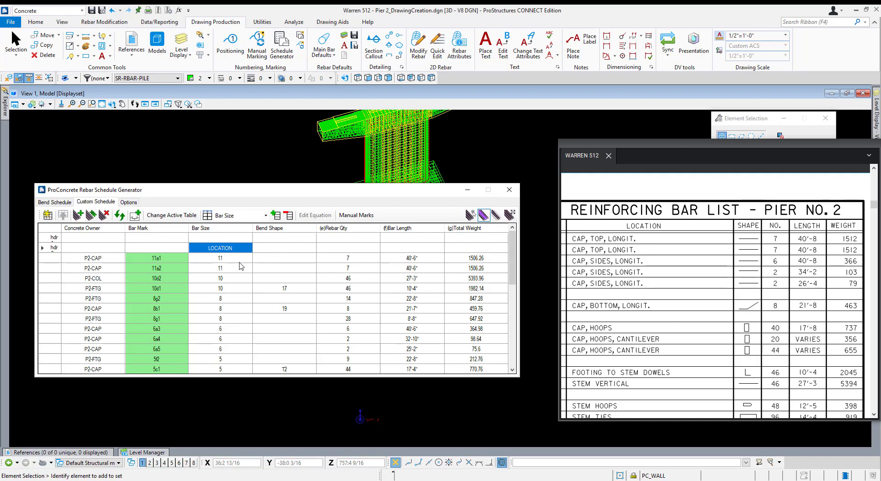
Compare the row order of the custom schedule with the bar and location groups in the reference list
scroll(231, 289, down, 5)
scroll(237, 299, up, 5)
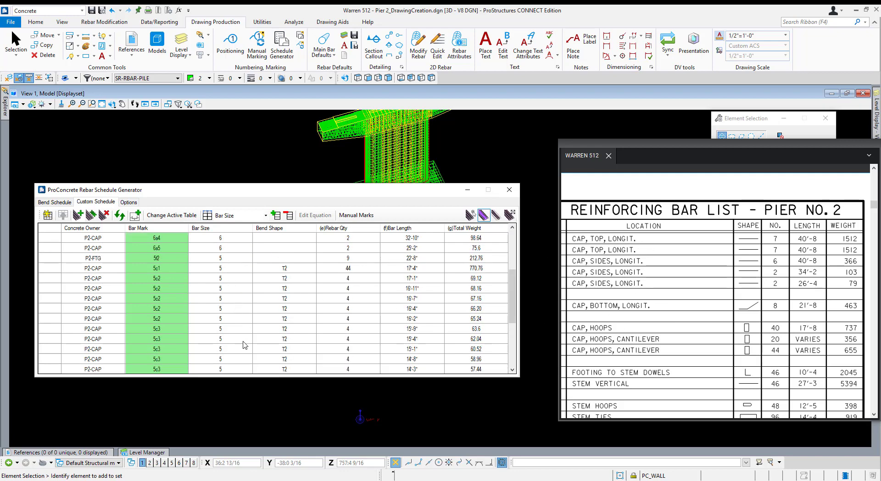
drag(649, 260, 786, 268)
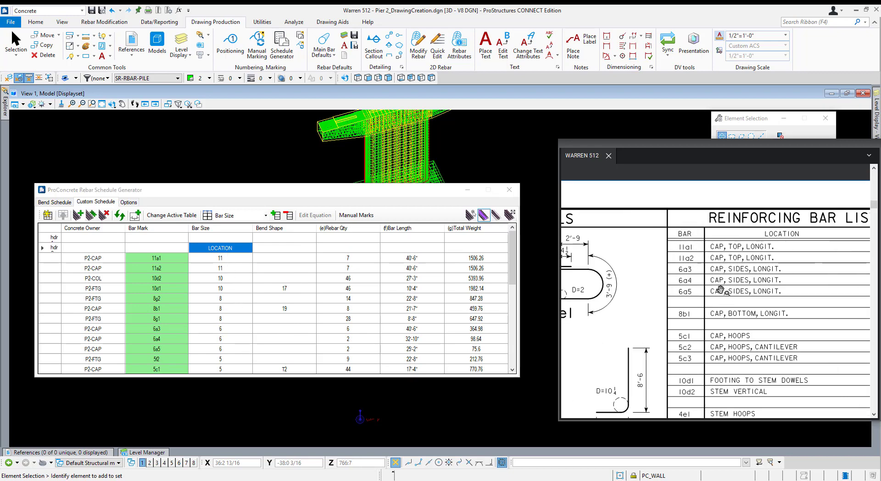
drag(723, 291, 715, 239)
drag(700, 281, 702, 228)
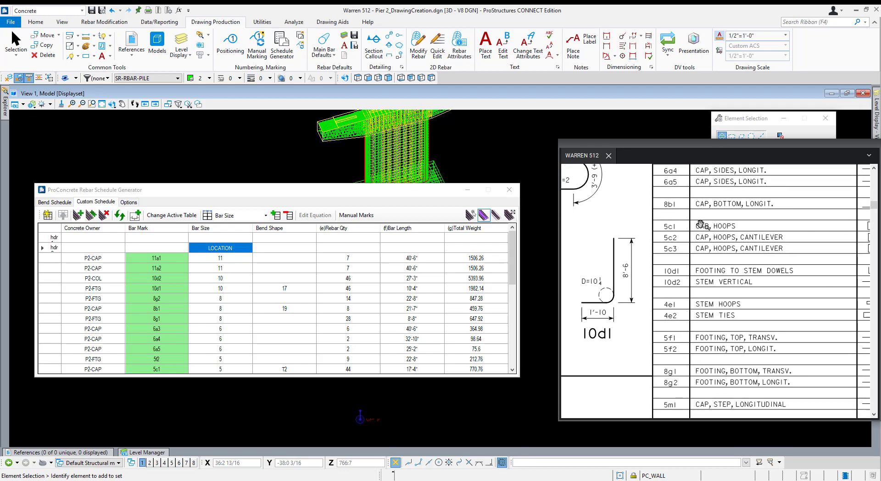
scroll(712, 320, down, 3)
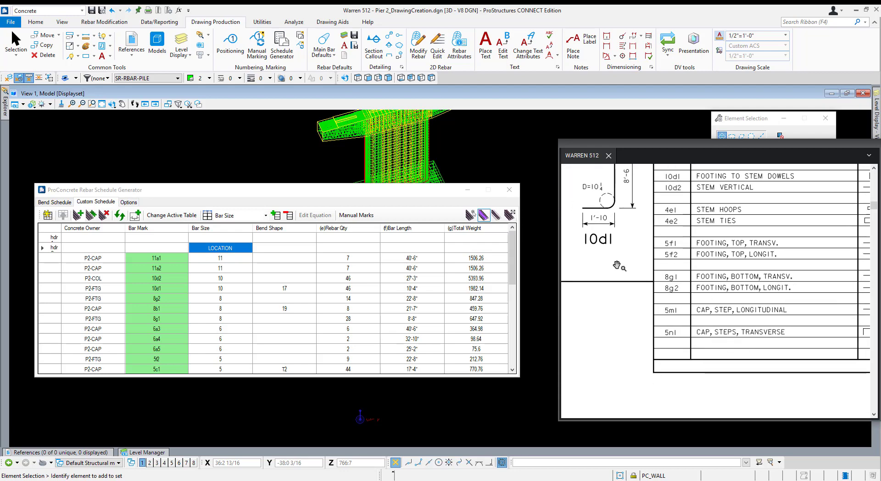
Enable Group by Concrete Owner for the custom schedule and check the resulting row order
click(128, 202)
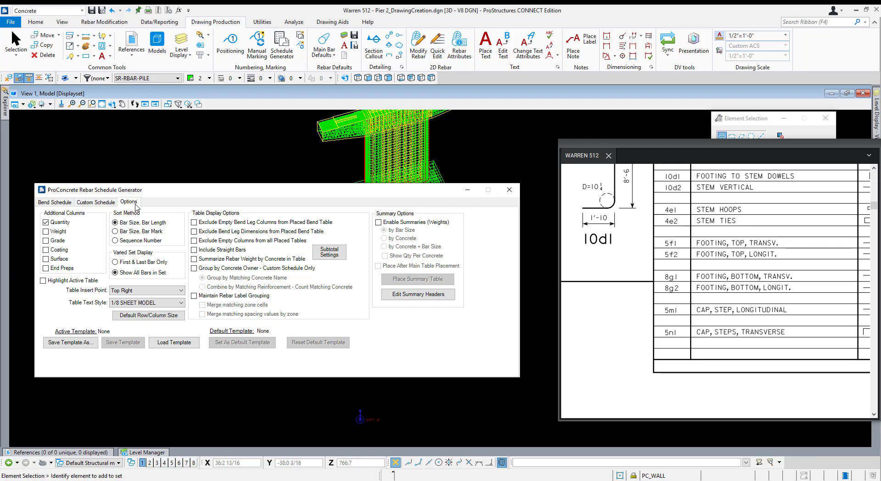
drag(194, 196, 228, 204)
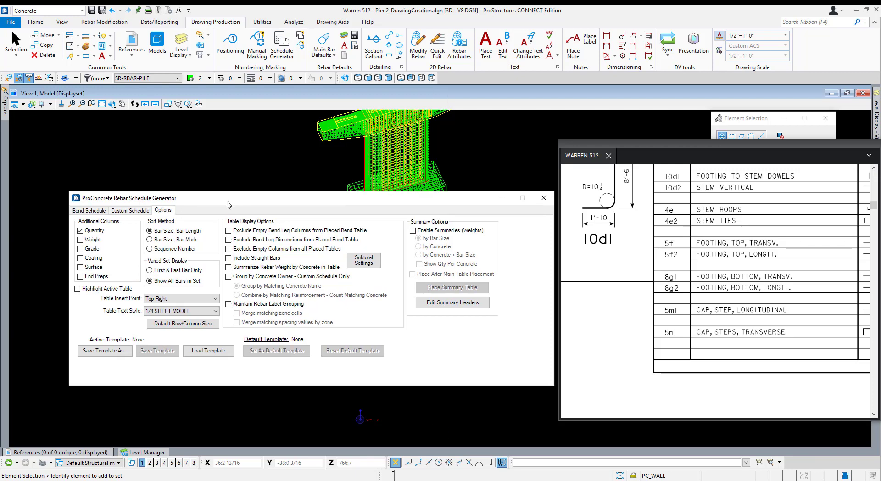
click(228, 277)
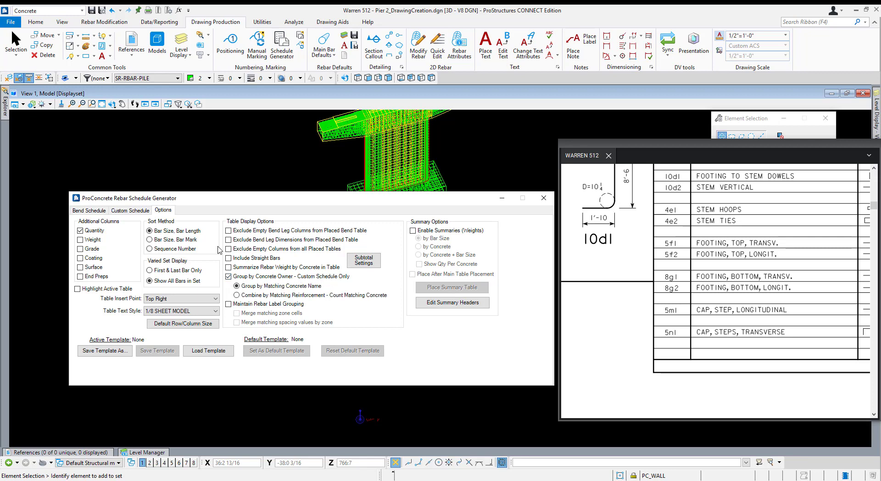
click(130, 211)
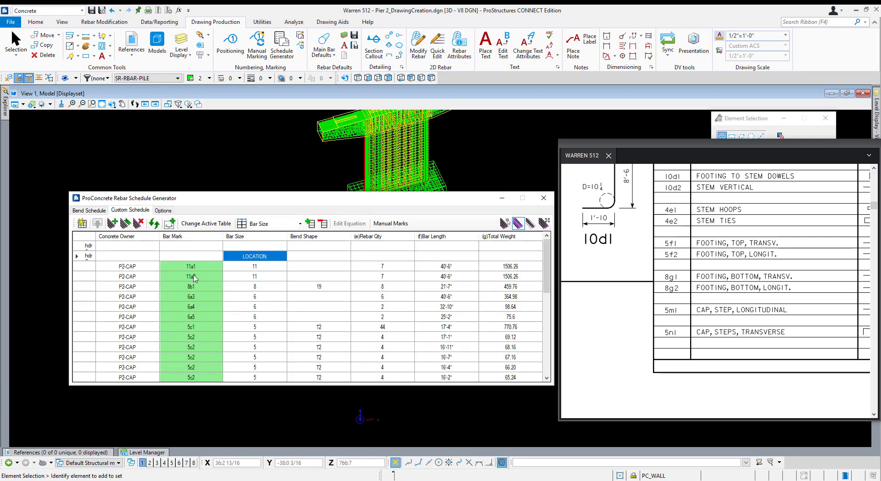
click(139, 270)
scroll(140, 271, down, 5)
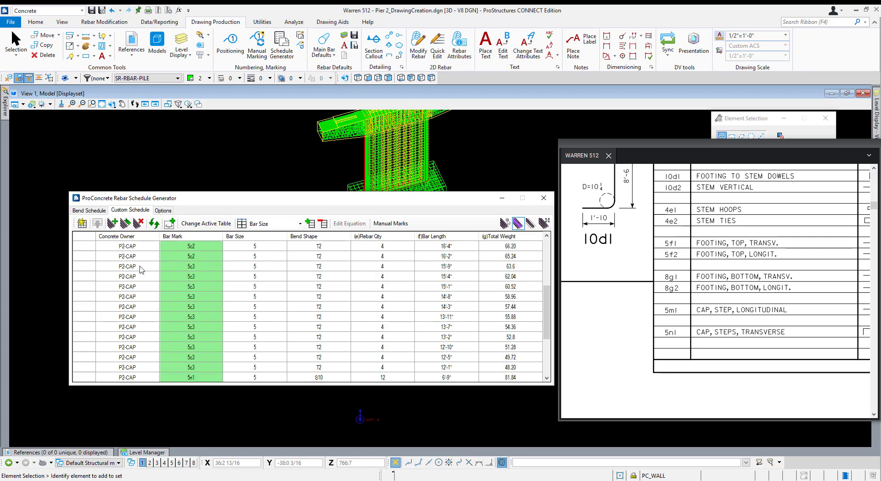
Review the custom schedule's row groups for the cap, column and footing, including the footing's bend shapes
scroll(141, 270, down, 1)
drag(134, 298, 131, 369)
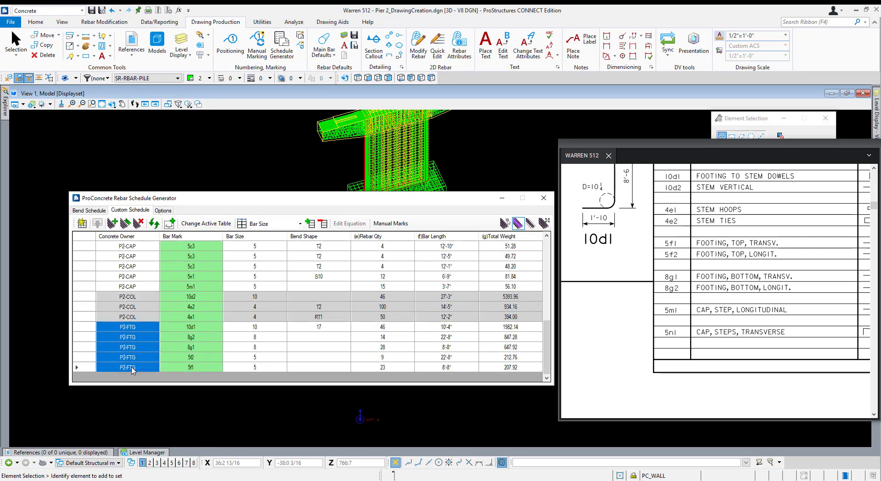
click(264, 328)
click(327, 328)
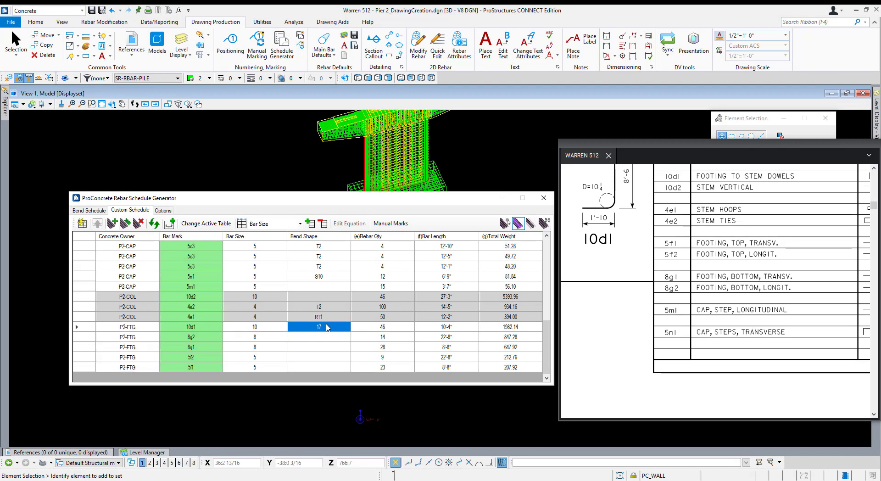
scroll(370, 307, up, 4)
scroll(355, 309, up, 3)
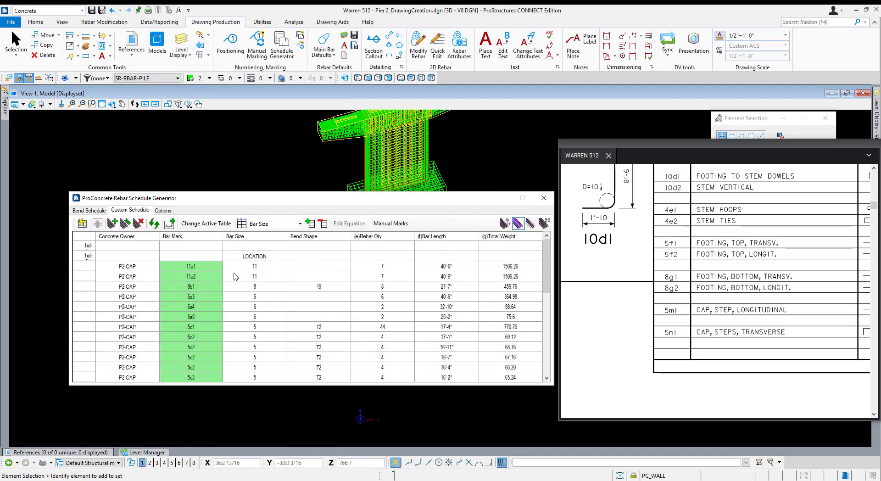
Try overriding the Bar Size cell of the 11a1 row with the text CAP, TOP, LONGIT
click(253, 268)
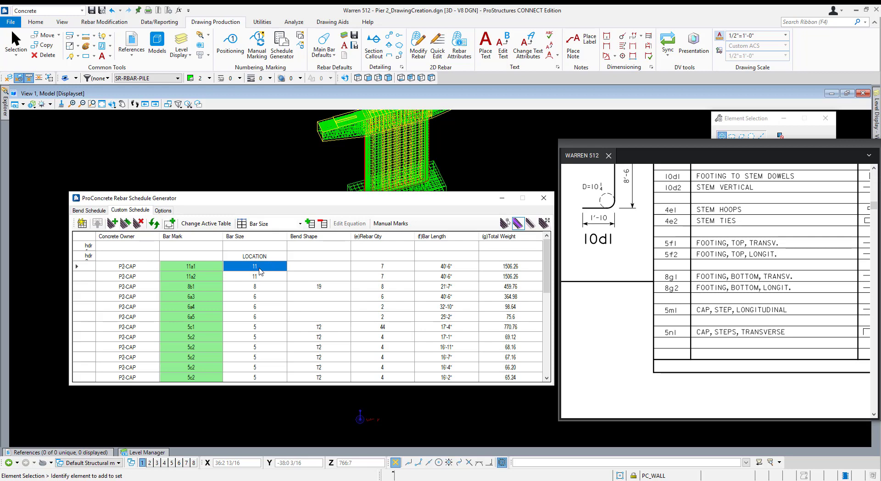
text(CAP)
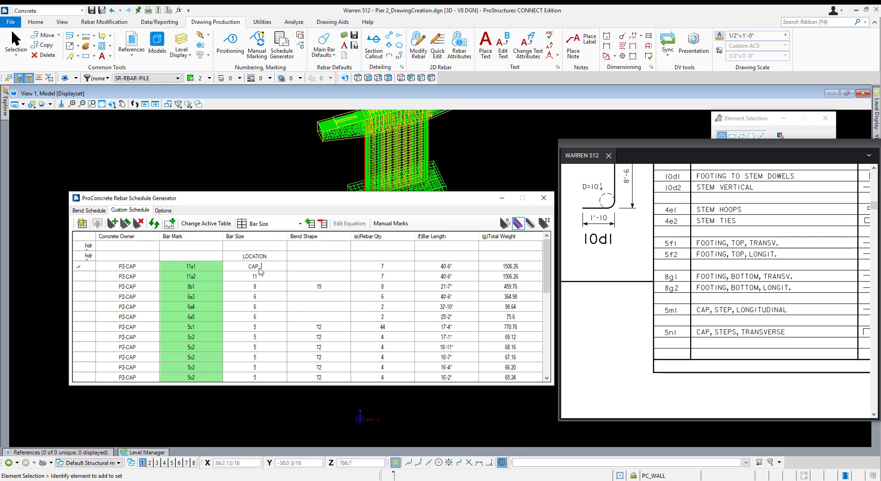
text(, TOP, LONGIT.)
key(BackSpace)
click(264, 279)
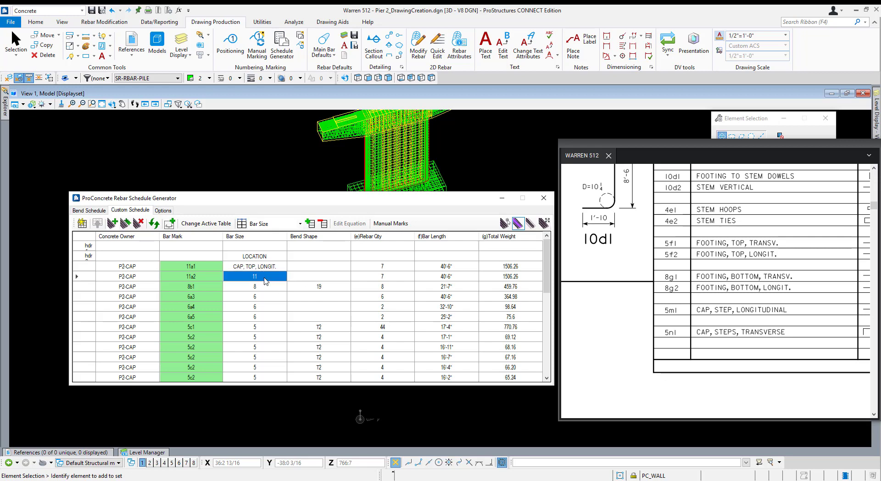
Refresh the schedule's data and calculations to discard the custom location text in the 11a1 row
click(251, 268)
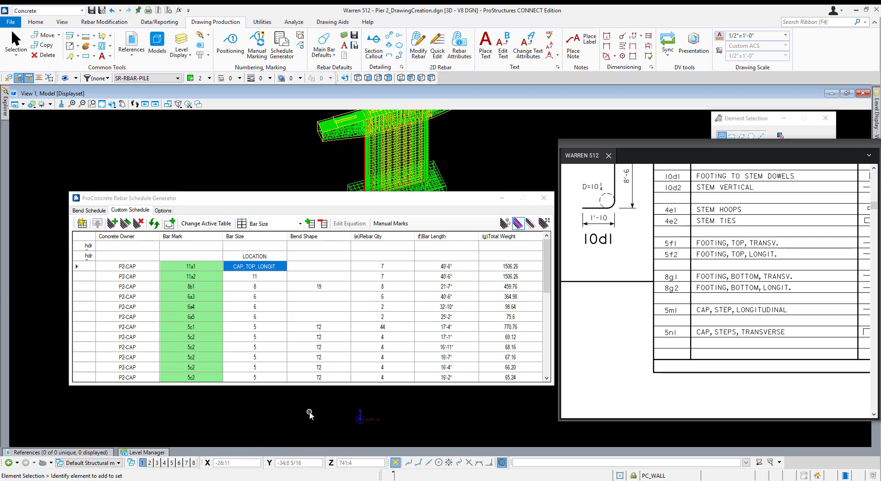
click(277, 278)
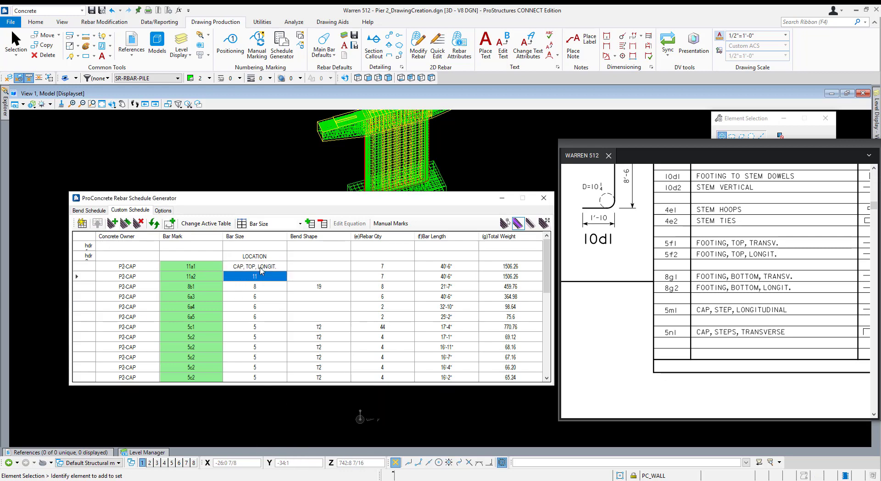
click(254, 276)
click(262, 265)
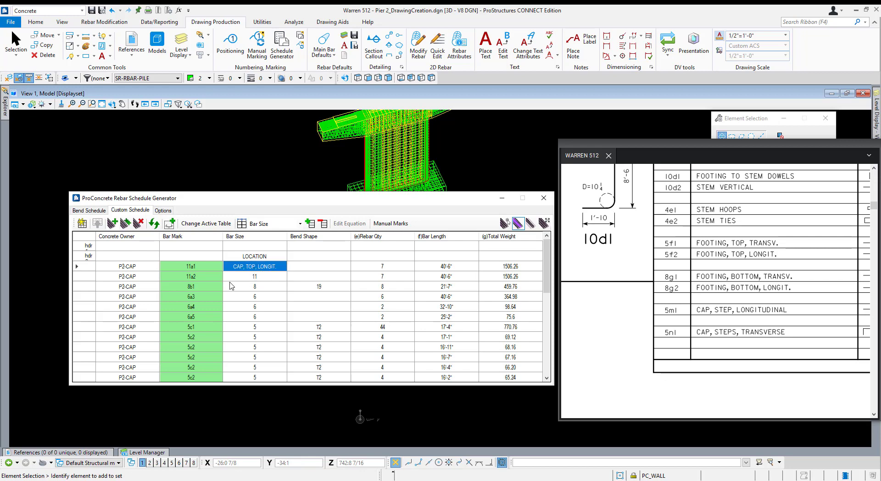
click(253, 277)
click(268, 276)
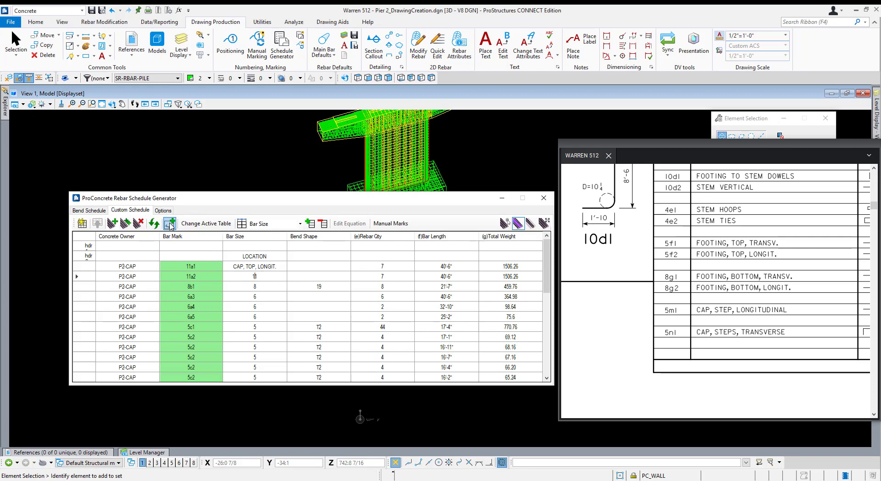
key(Up)
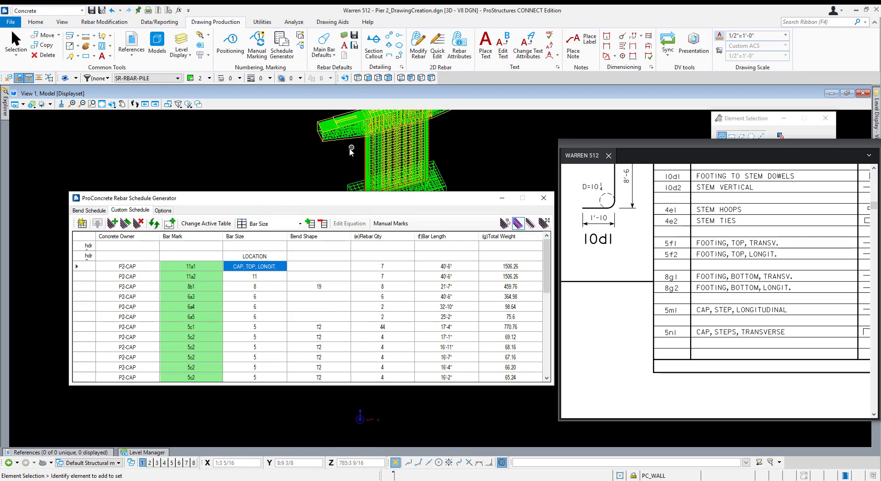
click(154, 224)
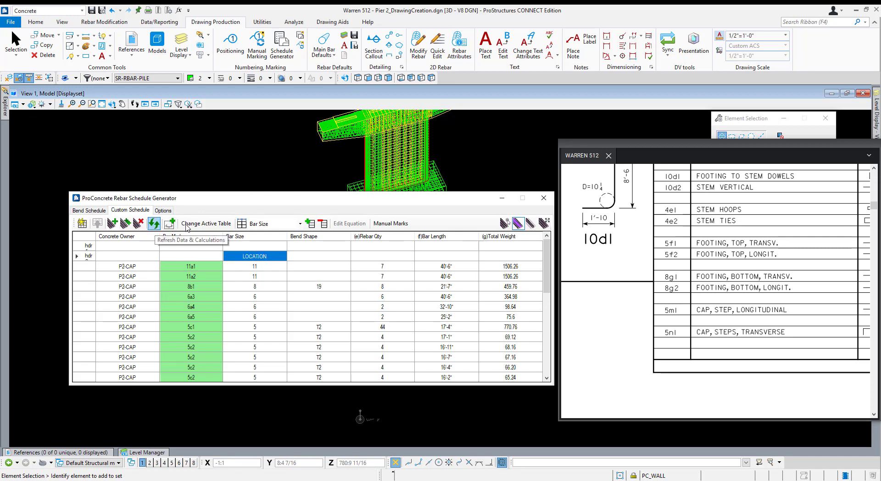
click(265, 267)
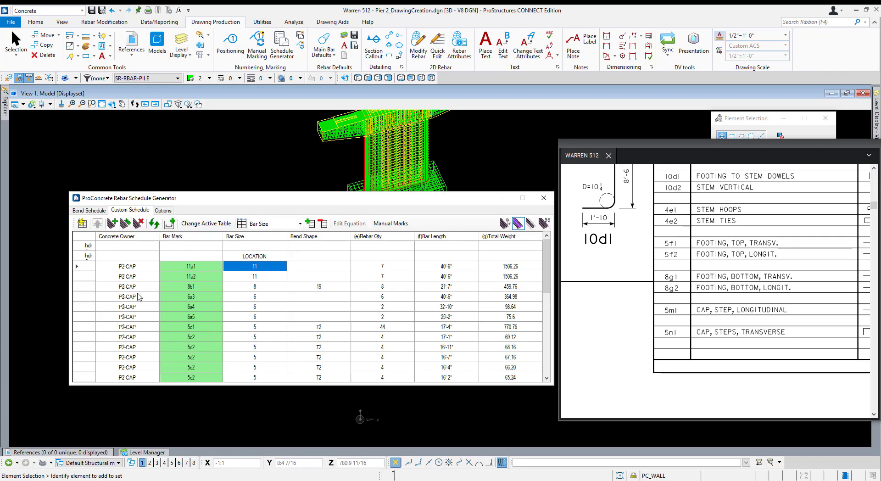
Rename the concrete owner of the P2-CAP rows to CAP and check the change across the whole group
click(134, 270)
click(137, 269)
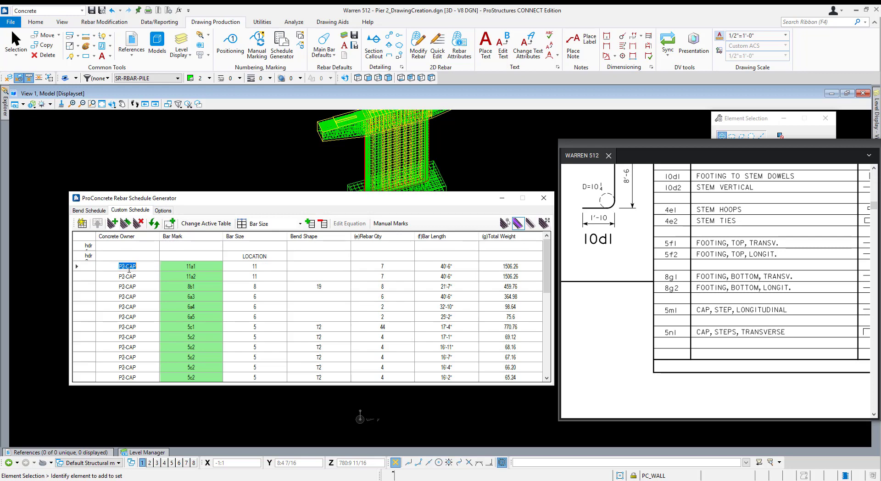
drag(127, 268, 142, 368)
key(Delete)
key(Return)
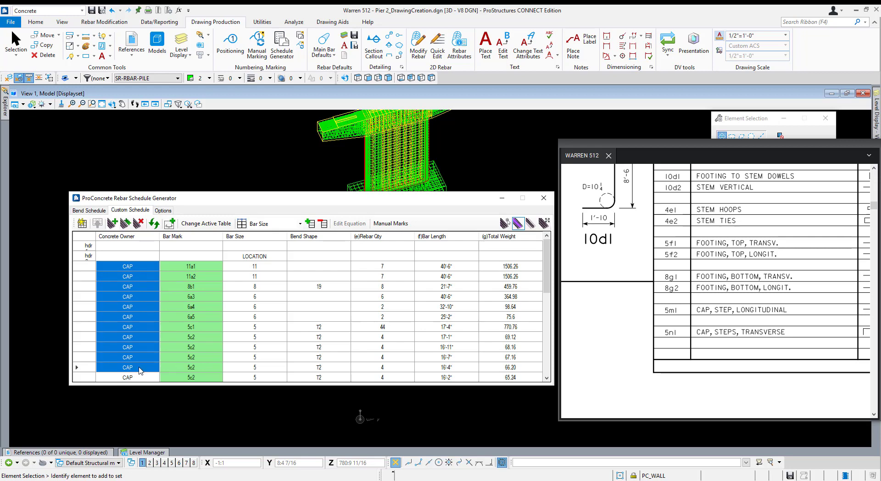
scroll(146, 328, down, 3)
drag(137, 290, 142, 377)
scroll(141, 358, down, 3)
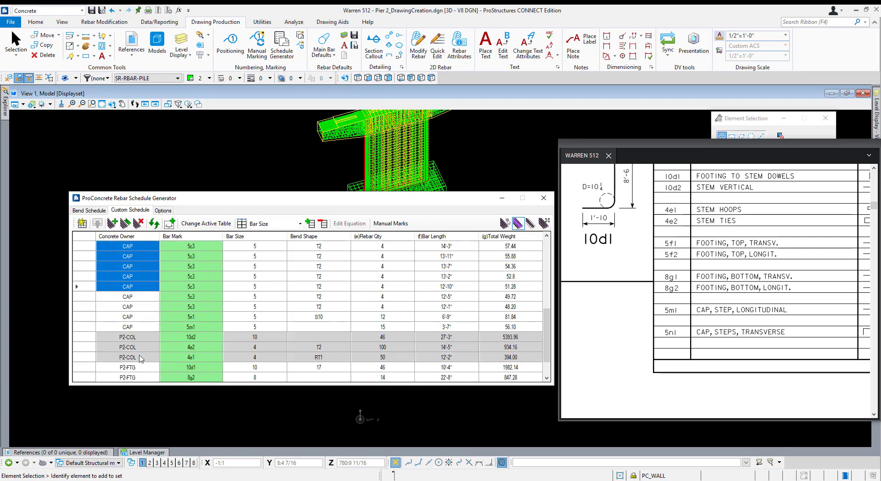
Rename the concrete owner of the P2-COL rows to COL
click(133, 338)
click(129, 336)
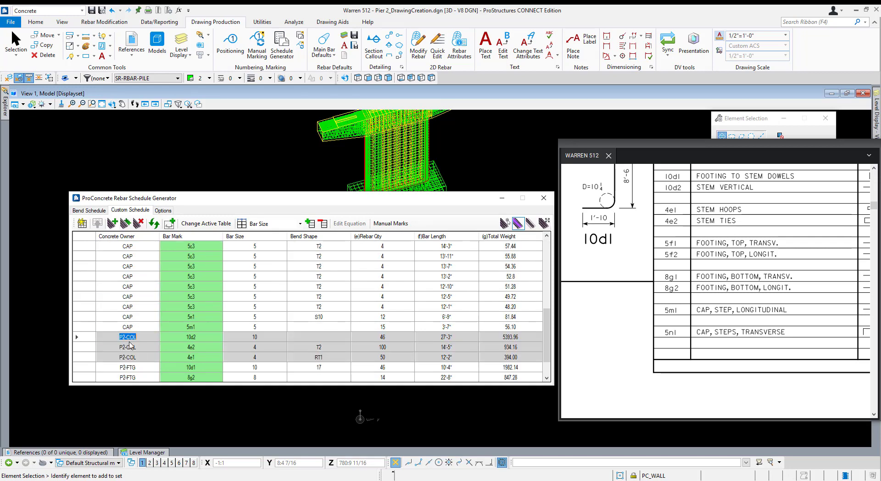
drag(127, 337, 118, 332)
key(Return)
scroll(166, 329, down, 2)
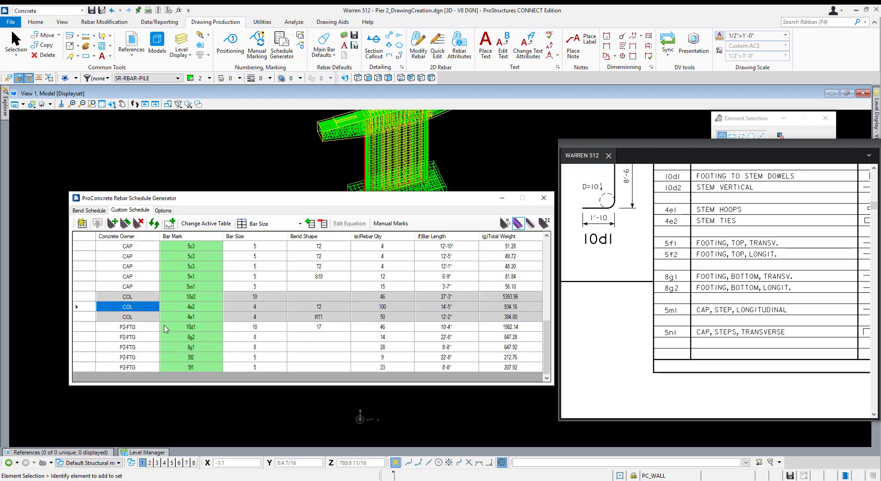
Enter CONC_OWNER in the first header row of the Concrete Owner column
click(335, 142)
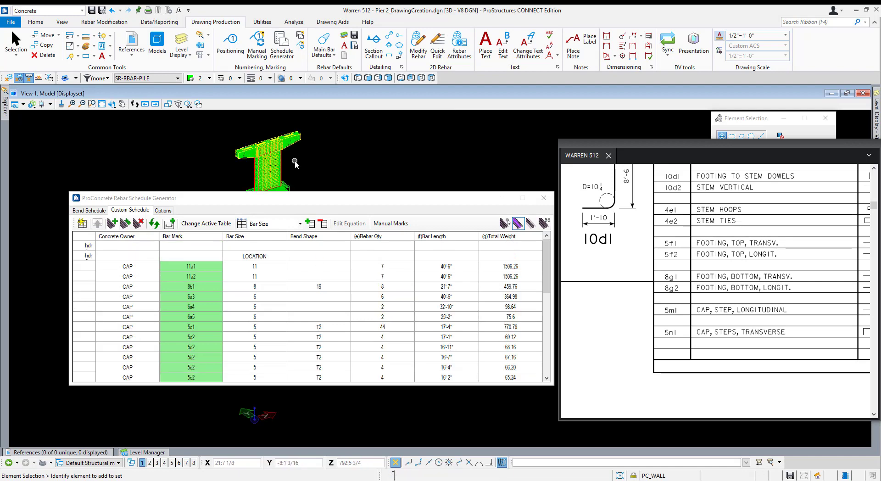
scroll(230, 304, down, 5)
scroll(216, 353, down, 3)
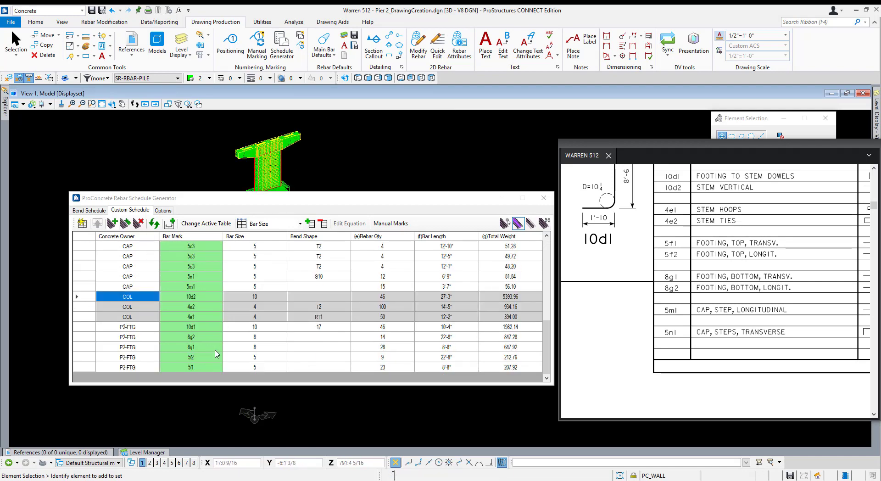
scroll(230, 348, up, 6)
click(128, 248)
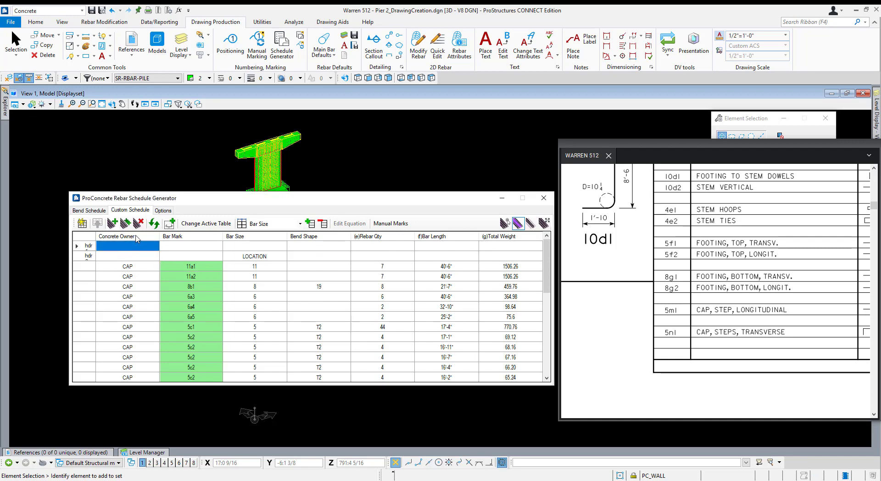
text(CONC)
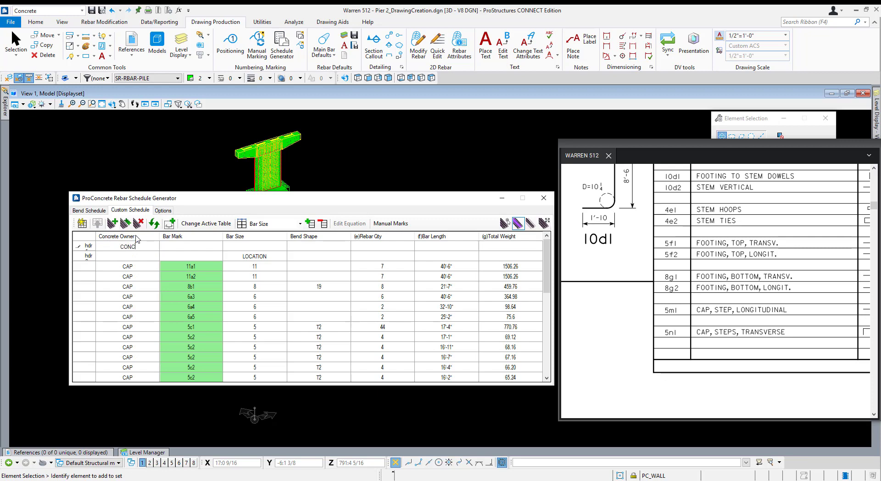
text( OWNER)
drag(153, 246, 86, 244)
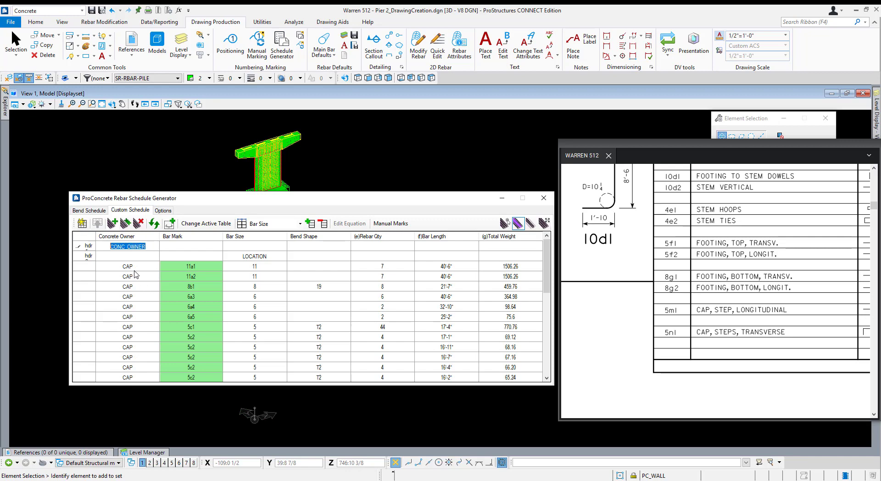
Enter CONC_OWNER in the second header row of the Concrete Owner column as well
click(130, 257)
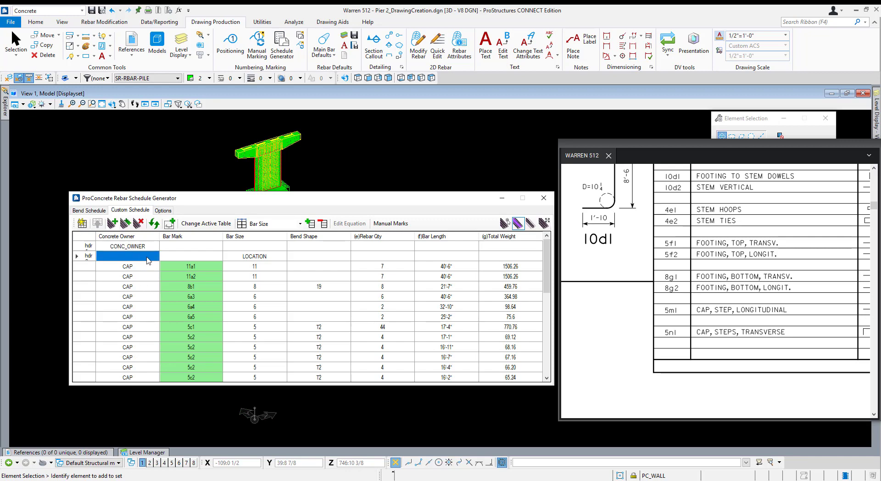
click(130, 258)
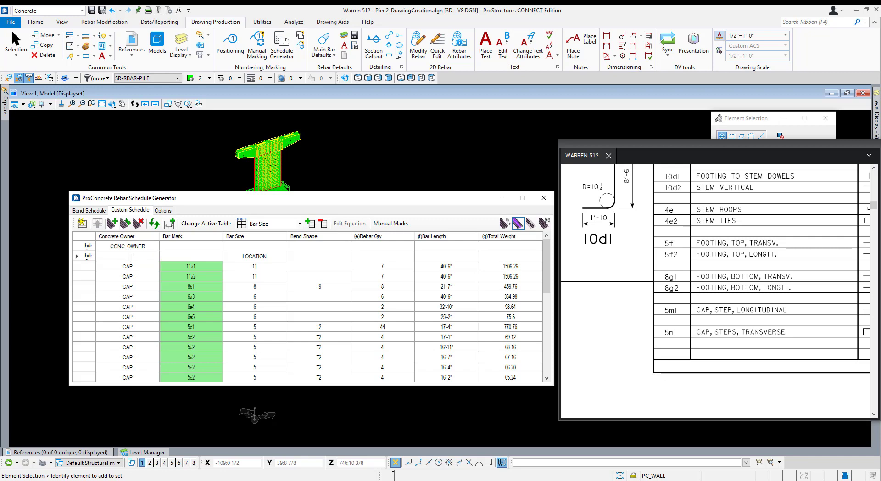
text(CONC_OWNER)
click(103, 248)
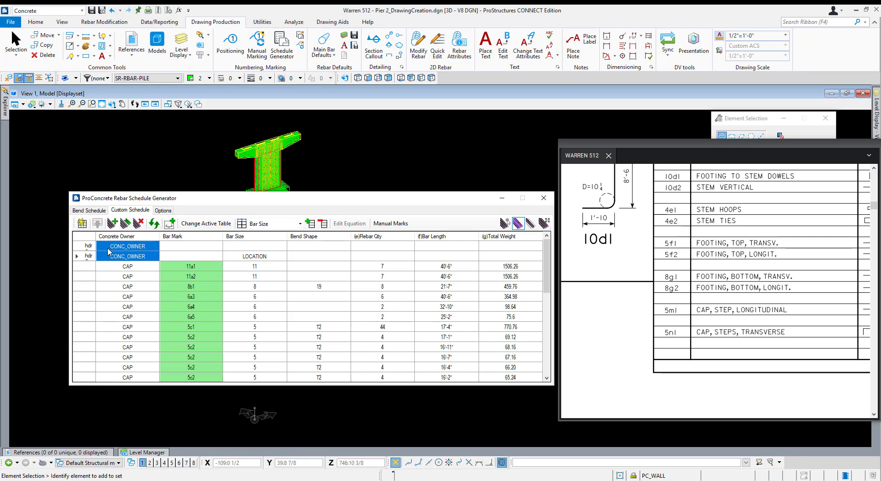
shift+click(106, 257)
Enter BAR in the second header row of the Bar Mark column, following the headings of the reference bar list
click(178, 248)
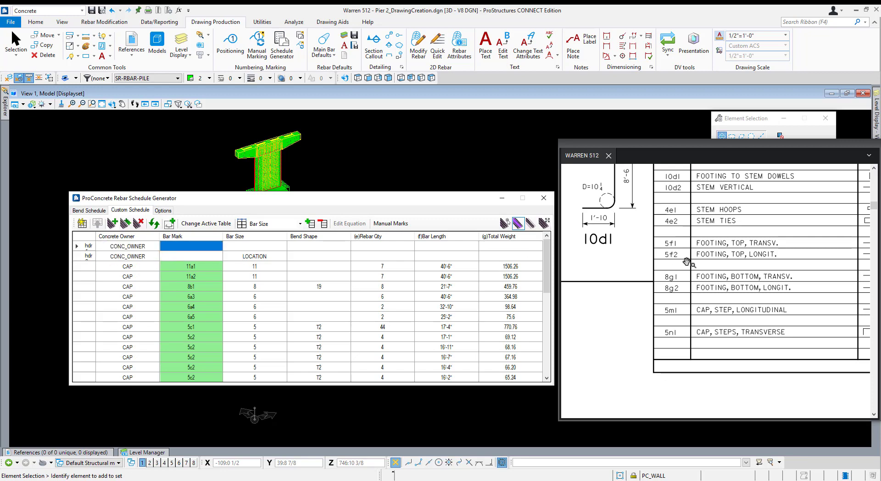
scroll(685, 340, down, 3)
scroll(686, 240, up, 3)
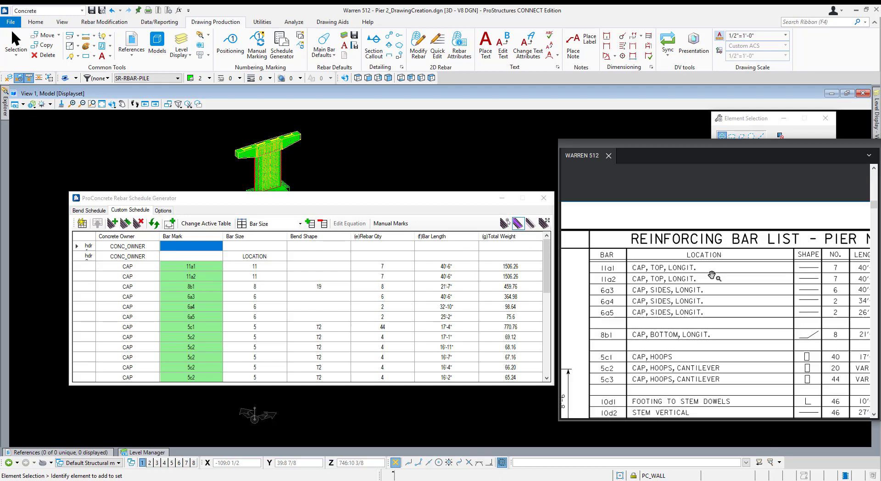
drag(686, 240, 771, 237)
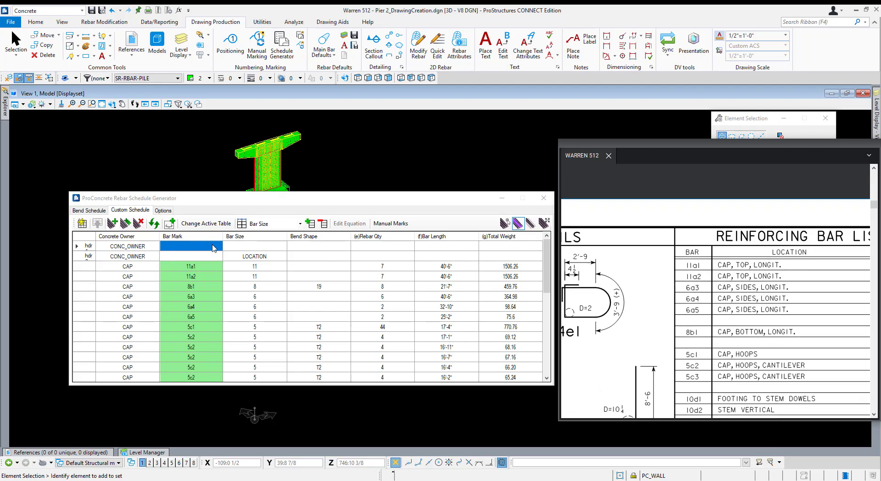
click(216, 254)
text(BAR)
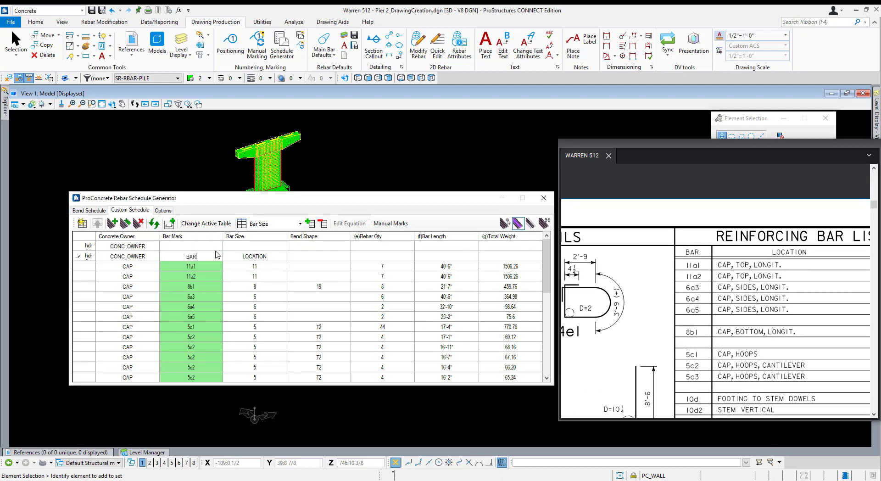
key(Tab)
key(Tab)
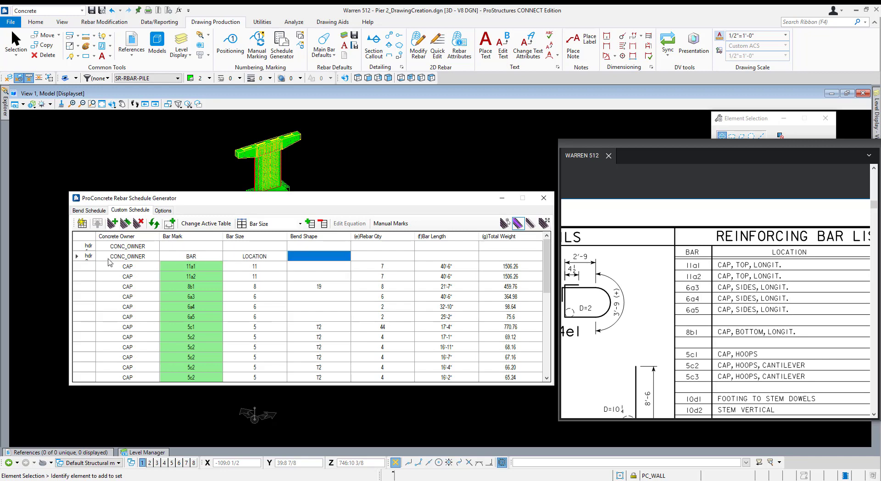
Shorten the Concrete Owner column's second header row text to CONC
double_click(136, 255)
drag(125, 256, 176, 249)
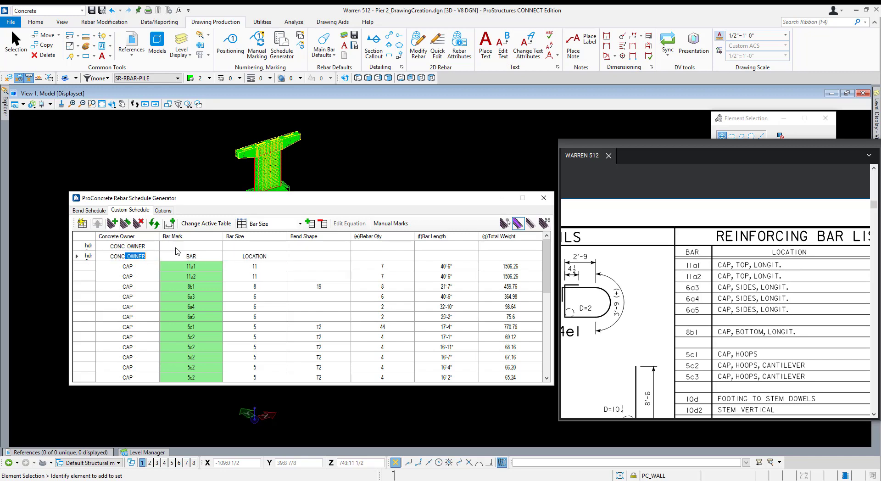
key(Delete)
Replace the Concrete Owner column's first header row text with REINFORCING BAR LIST - PIER NO. 2, following the reference title
click(121, 248)
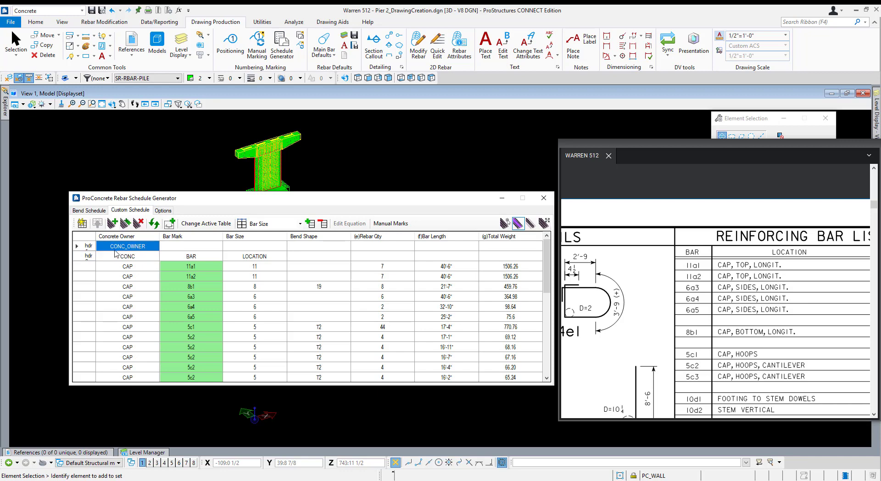
click(122, 248)
drag(784, 249, 658, 272)
scroll(658, 272, down, 1)
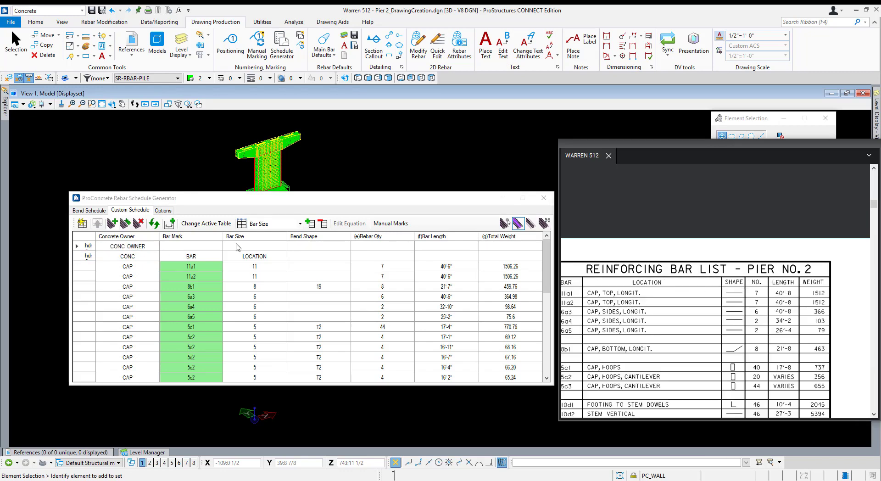
click(115, 246)
drag(148, 245, 32, 233)
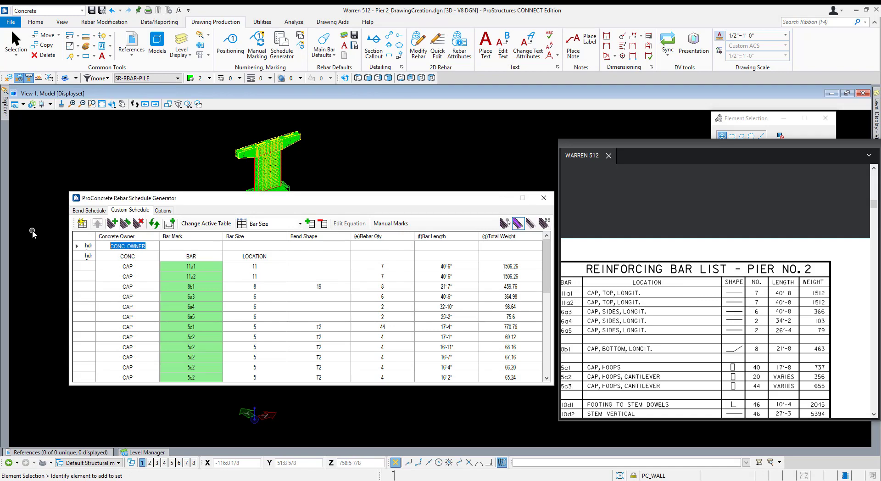
text(REINFORCING BAR )
text(LIST - PIER)
text( NO. 2)
Copy the bar list title into the first header row of the Bar Mark, Bar Size and Bend Shape columns
key(shift+Home)
key(ctrl+c)
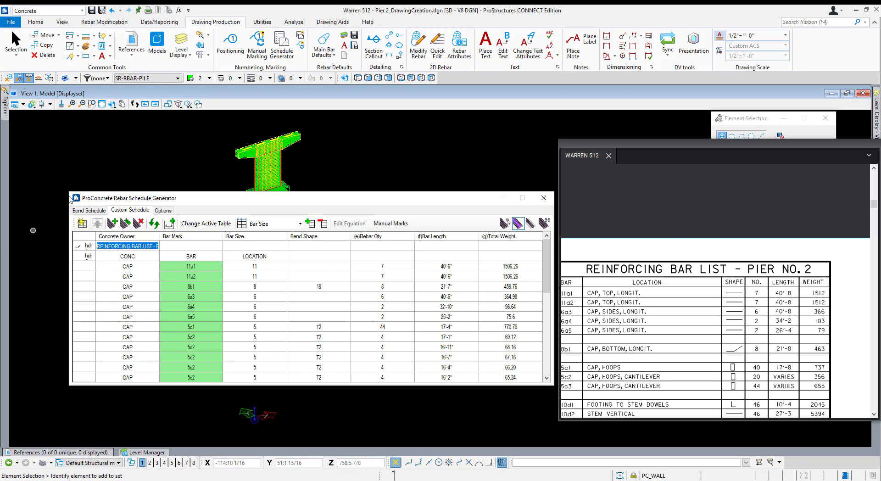
click(219, 245)
key(ctrl+v)
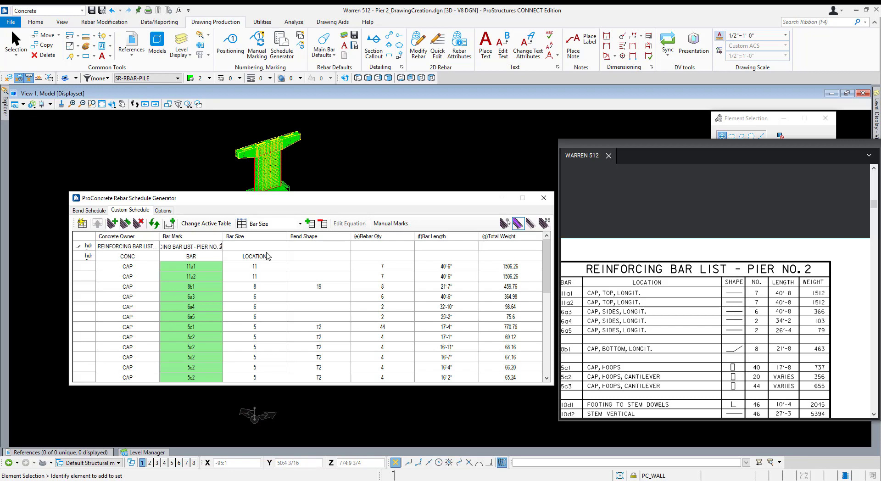
click(258, 250)
click(257, 247)
key(ctrl+v)
click(321, 251)
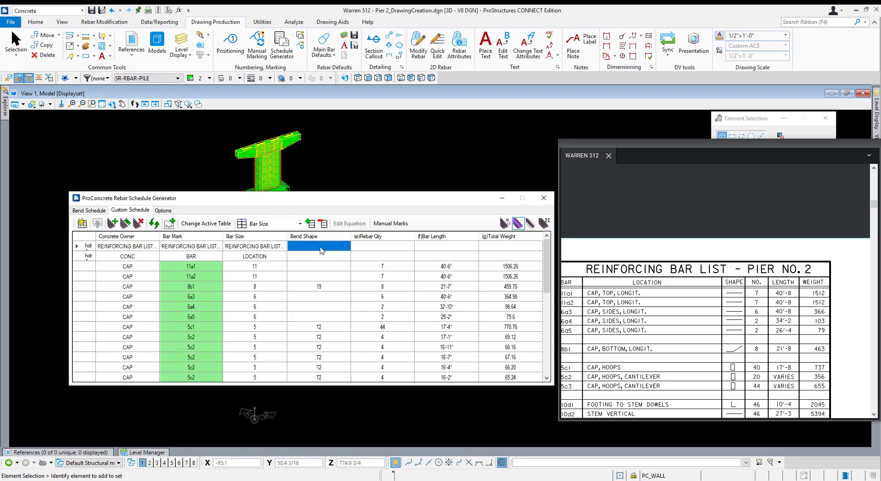
click(322, 250)
key(ctrl+v)
Paste the same title into the first header row of the Rebar Qty, Bar Length and Total Weight columns
click(386, 251)
click(385, 252)
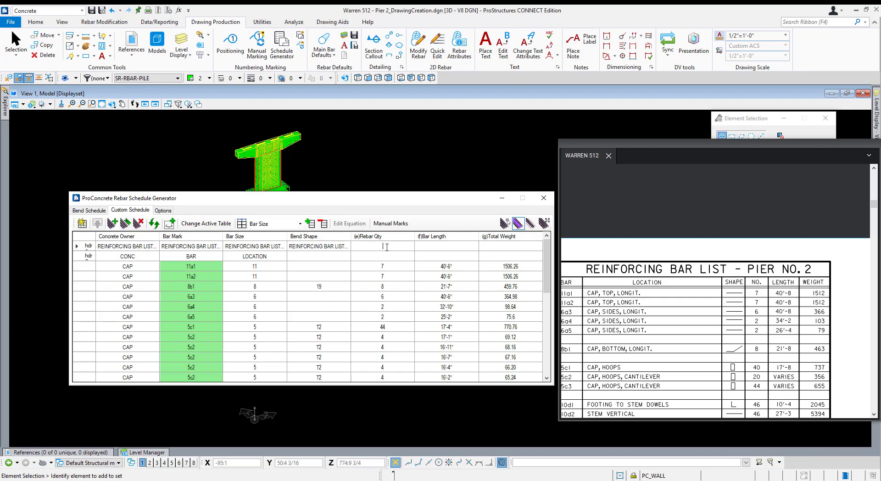
key(ctrl+v)
click(453, 252)
click(453, 253)
key(ctrl+v)
click(497, 249)
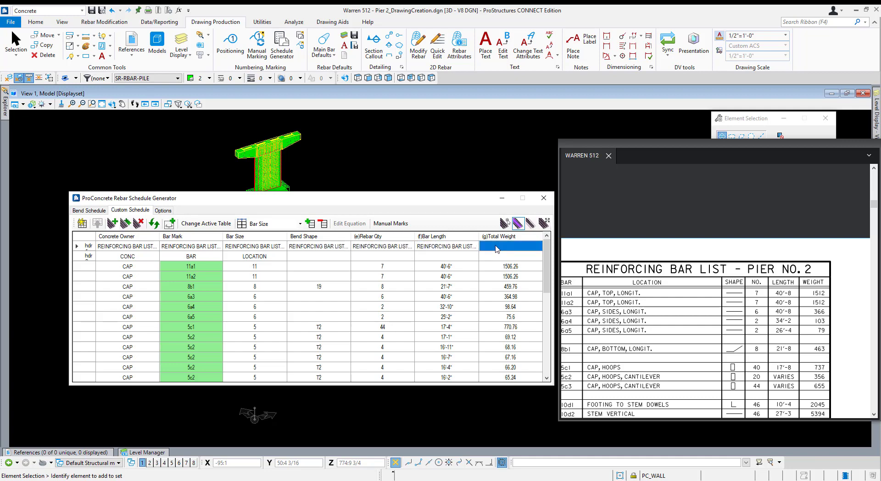
click(508, 249)
key(ctrl+v)
Enter SHAPE and NO. in the second header row of the Bend Shape and Rebar Qty columns
click(379, 260)
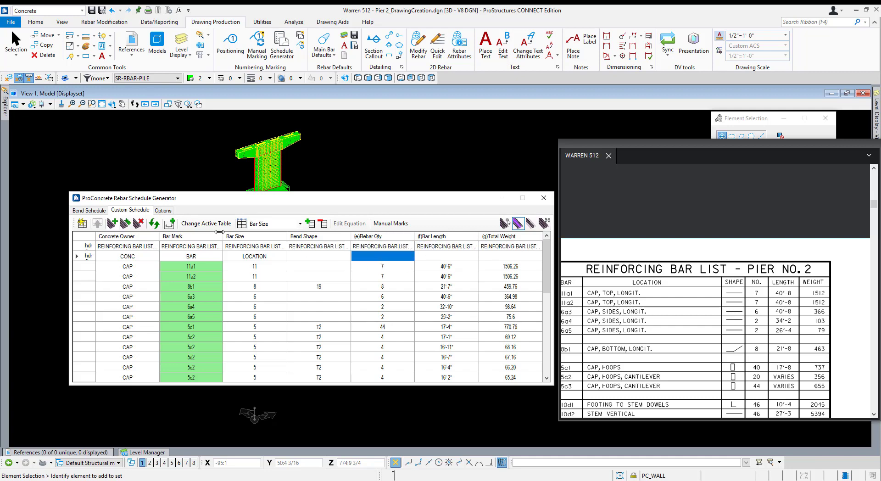
drag(112, 248, 529, 252)
drag(114, 257, 334, 259)
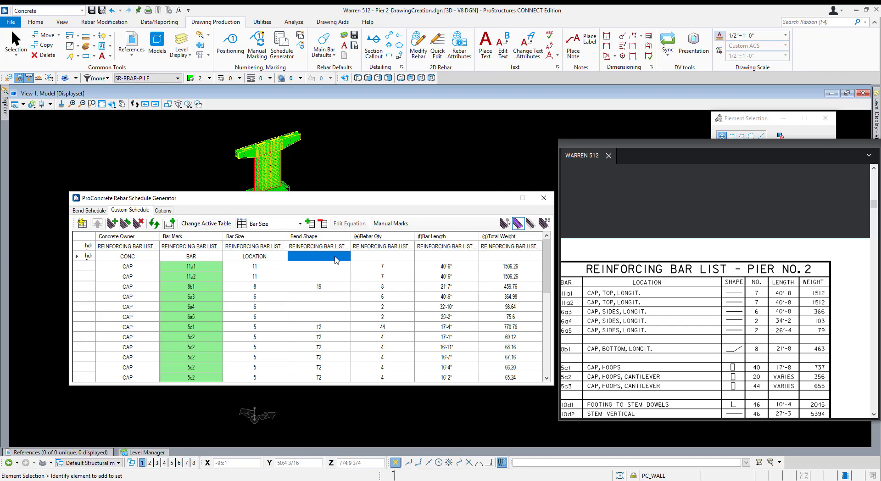
text(SHAPE)
key(Tab)
text(N)
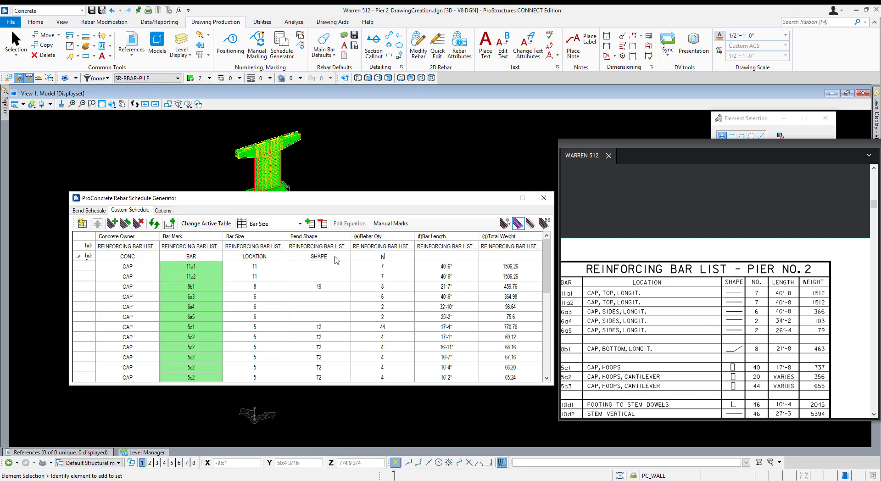
key(Tab)
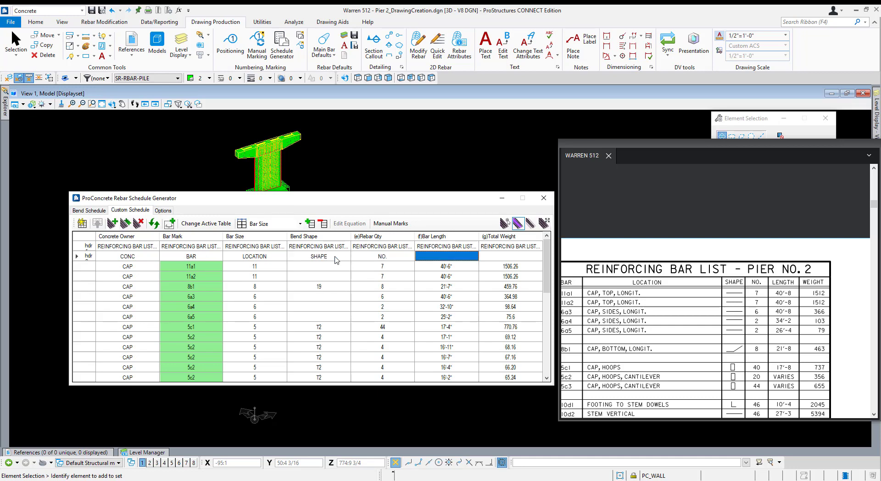
Enter LENGTH and WEIGHT in the second header row of the Bar Length and Total Weight columns
text(LENGTH)
key(Tab)
text(WEI)
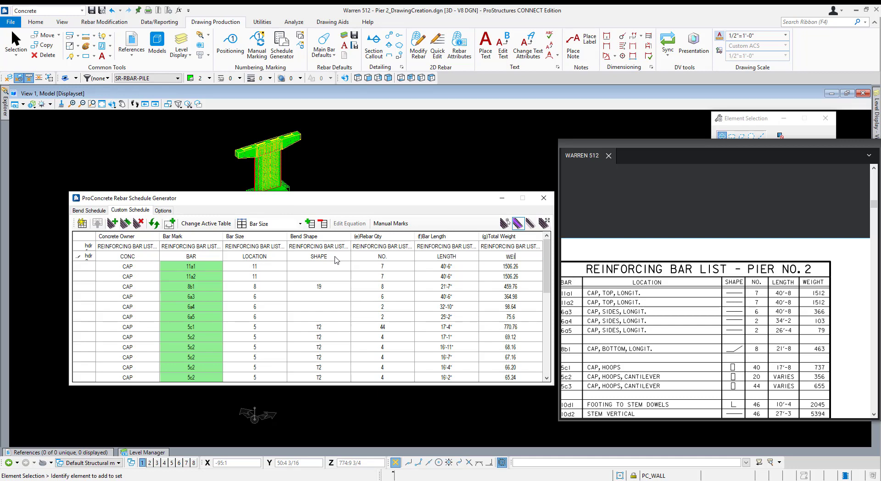
text(GHT)
key(Tab)
scroll(246, 274, down, 4)
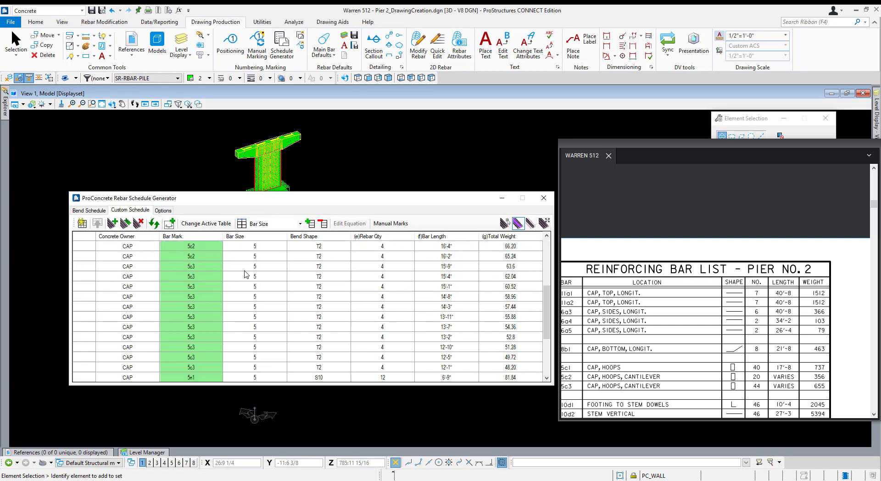
scroll(246, 274, down, 3)
scroll(320, 312, up, 8)
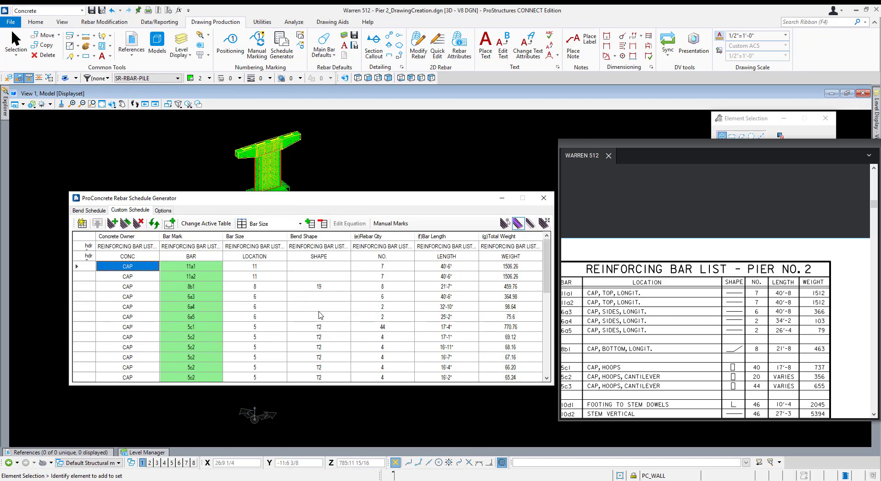
scroll(318, 315, down, 8)
scroll(318, 312, up, 5)
scroll(320, 315, up, 3)
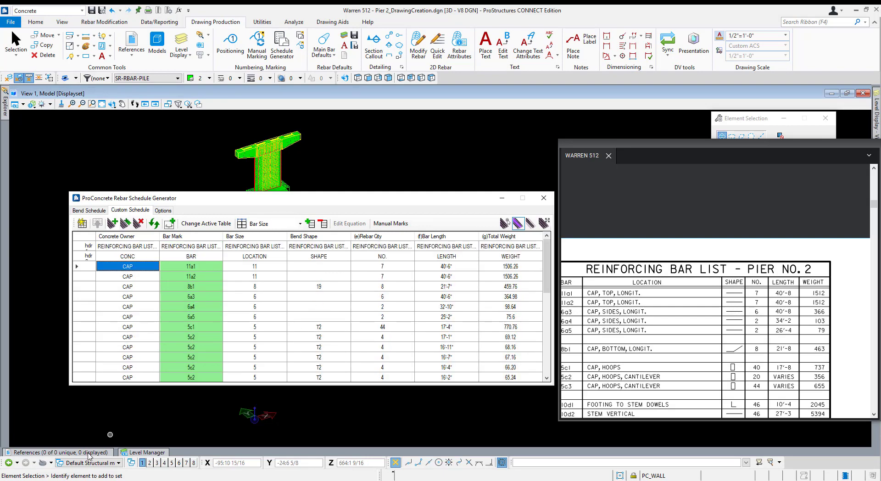
Switch to the ELEV_Full sheet view and move the schedule generator window so more of the sheet is exposed
click(118, 463)
click(174, 413)
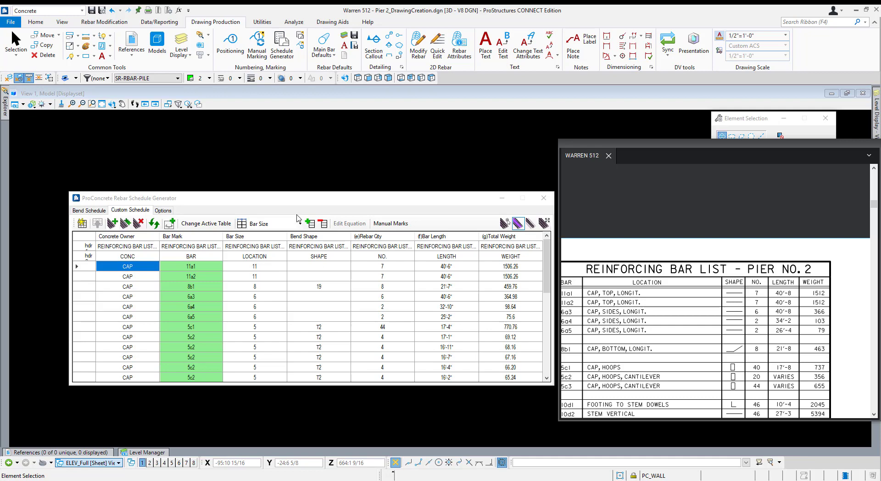
drag(260, 198, 209, 165)
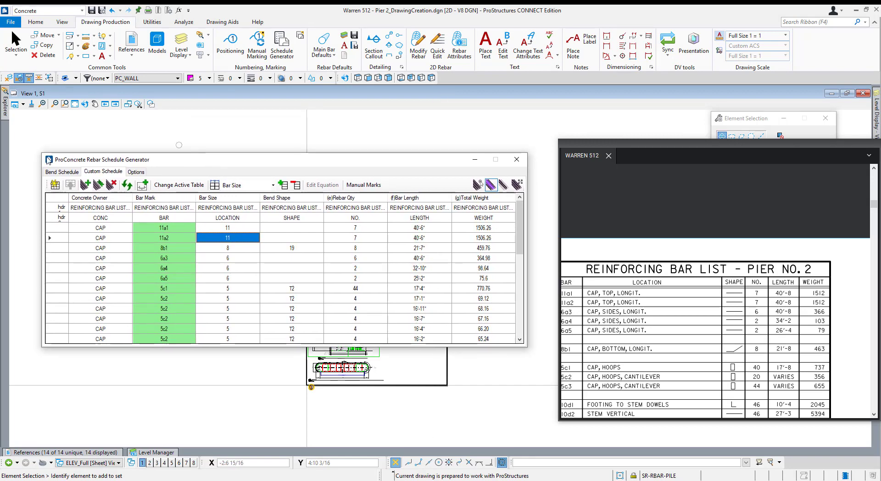
Add a Rebar Zone column to the custom schedule
click(267, 185)
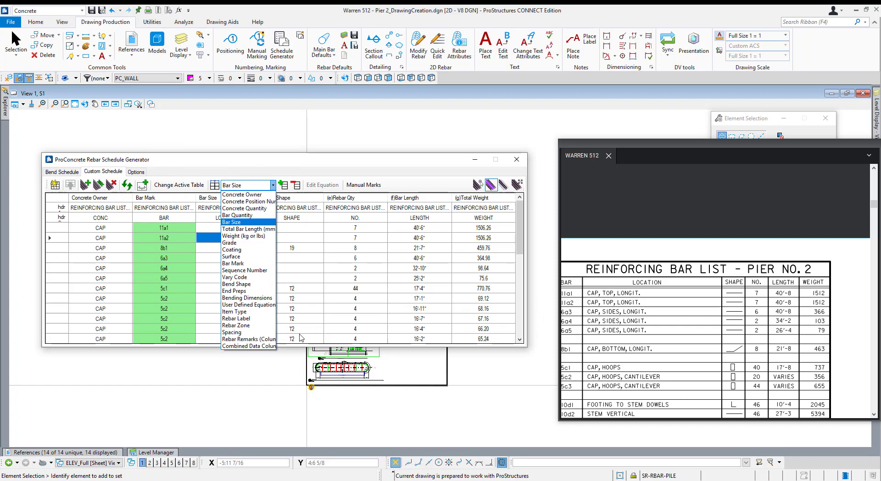
click(248, 325)
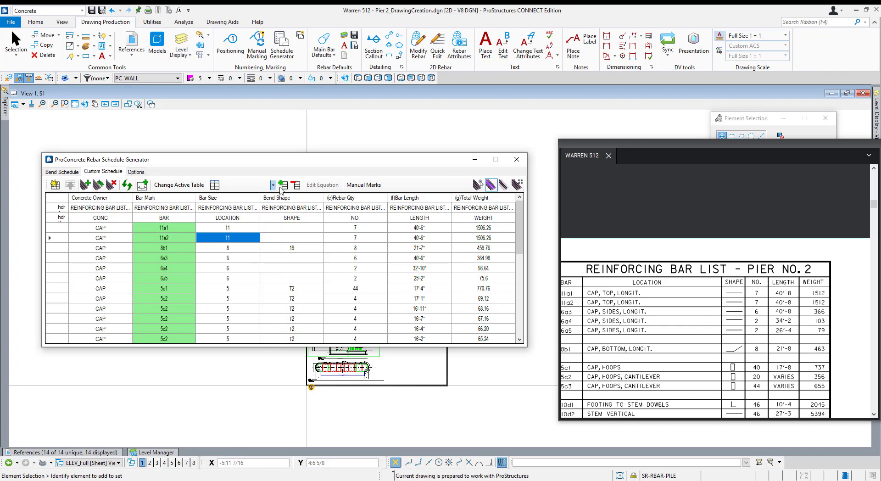
click(283, 185)
Examine the Rebar Zone entries of the cap bars, comparing the filled and empty rows for marks 11a1 through 5c3
click(501, 229)
click(501, 238)
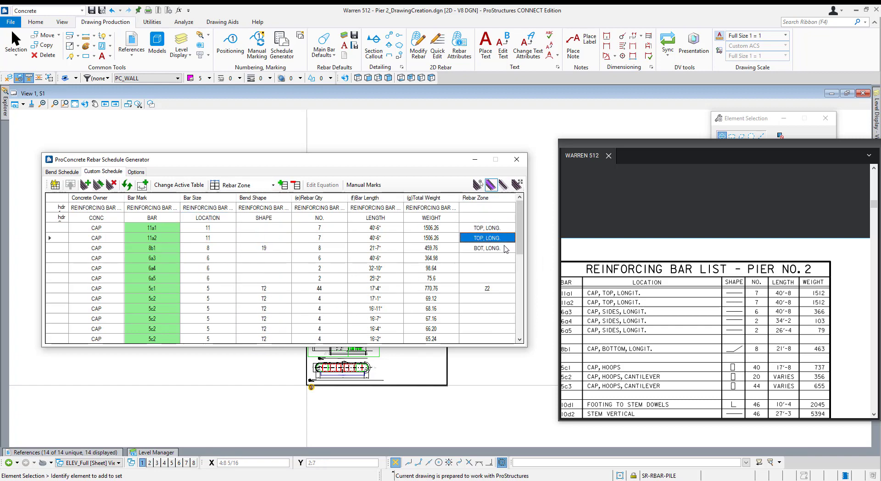
click(510, 249)
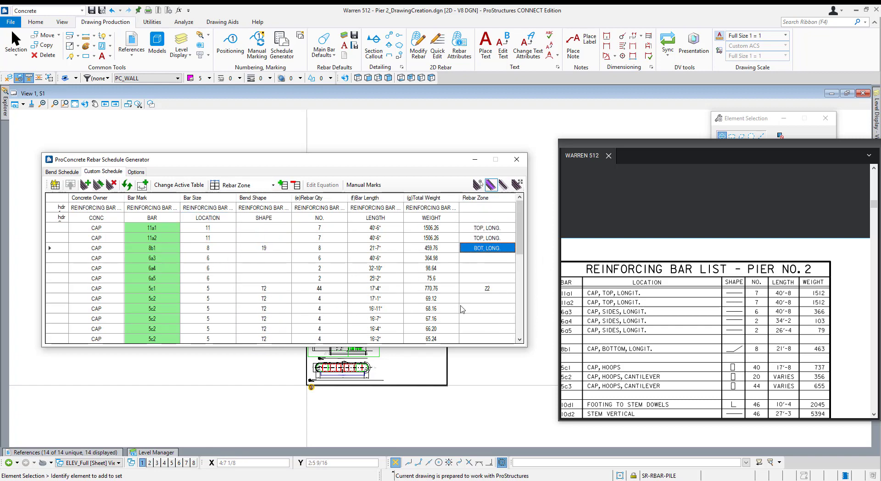
click(489, 291)
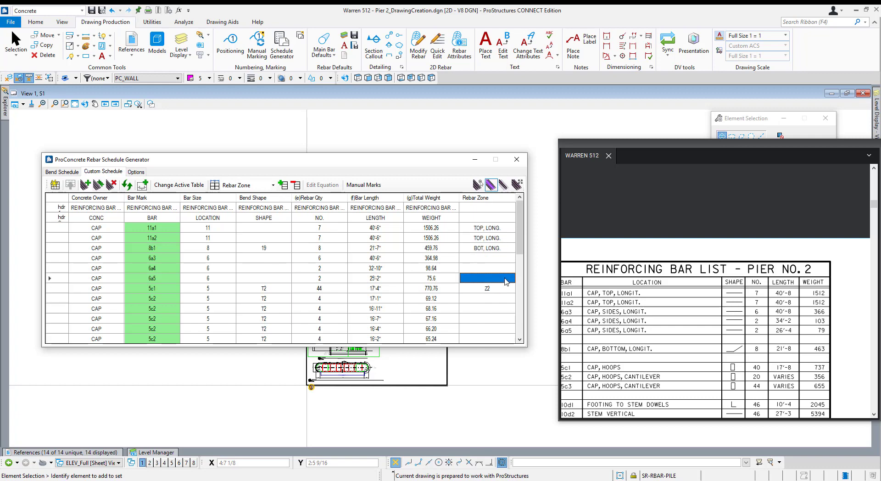
drag(520, 248, 521, 281)
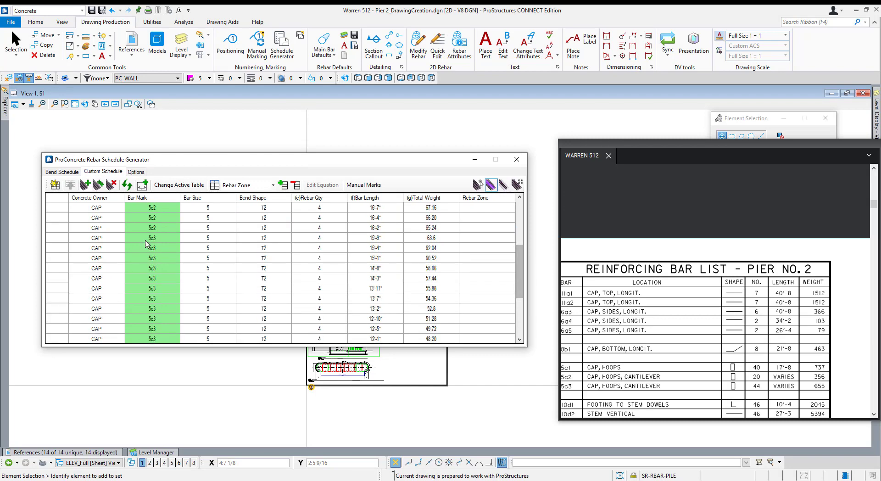
drag(149, 237, 153, 338)
scroll(198, 337, up, 3)
scroll(197, 338, up, 1)
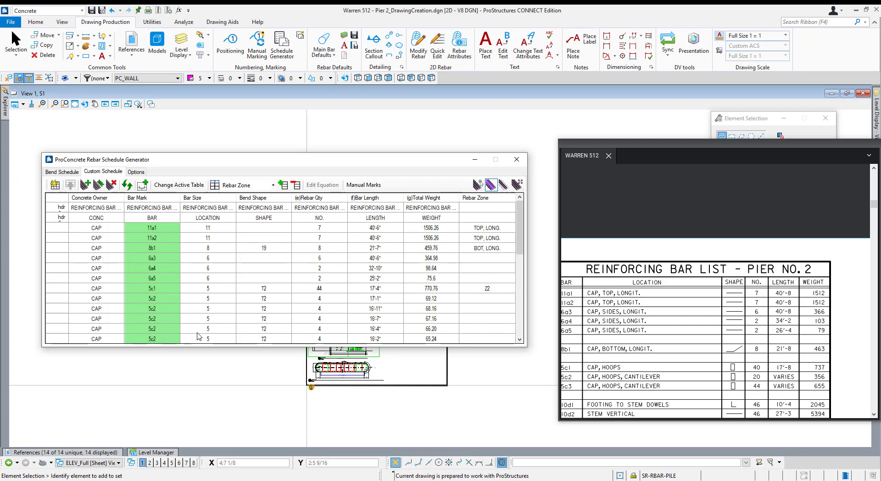
click(158, 292)
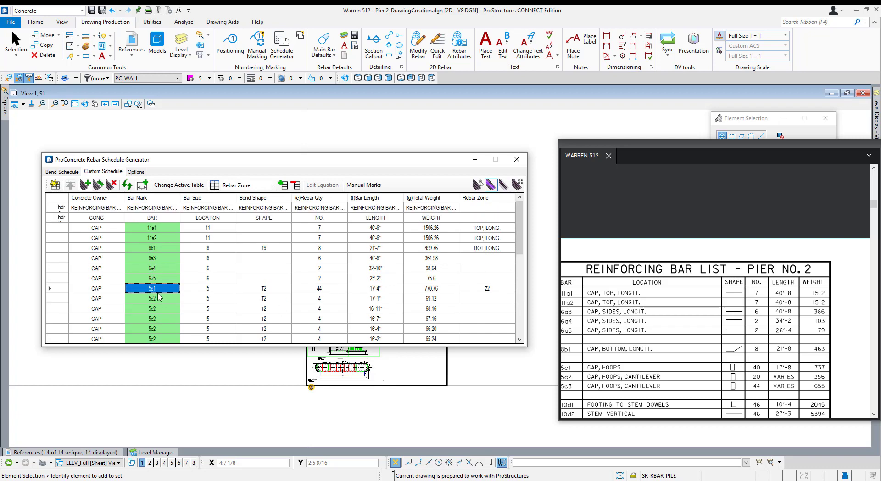
click(499, 291)
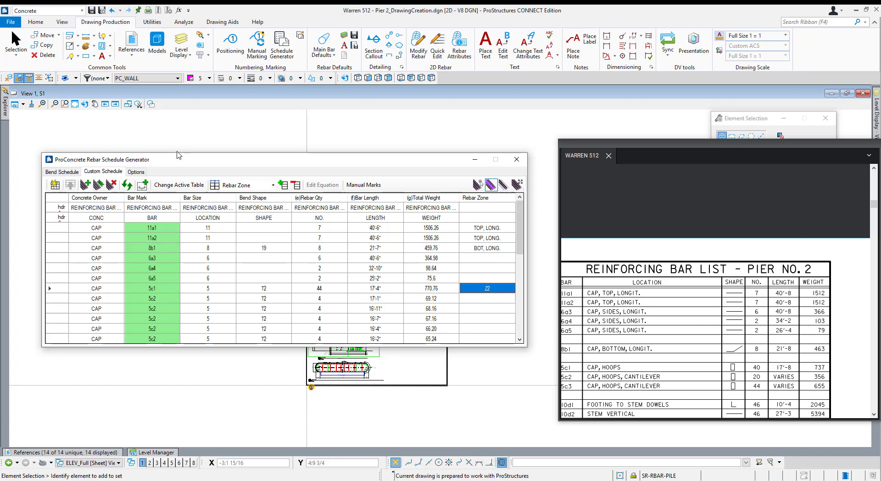
Reposition the schedule generator window higher over the sheet and add a Rebar Label column to the custom schedule
drag(181, 159, 179, 139)
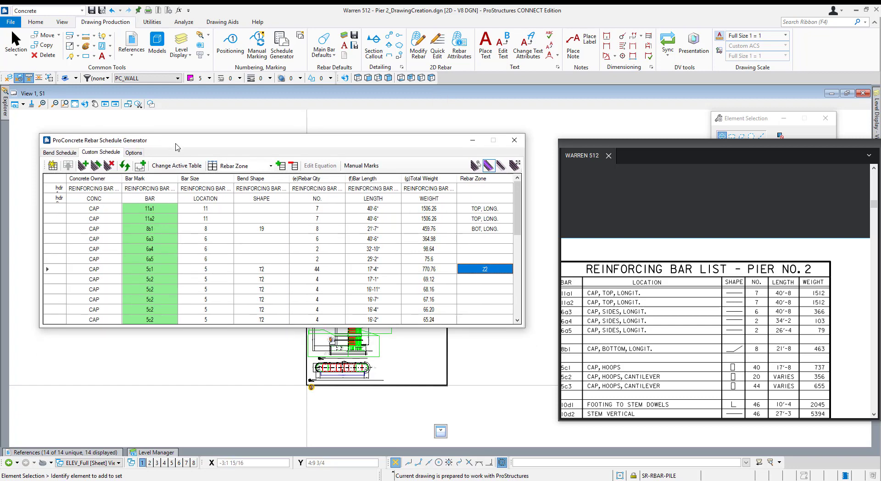
click(495, 279)
click(335, 202)
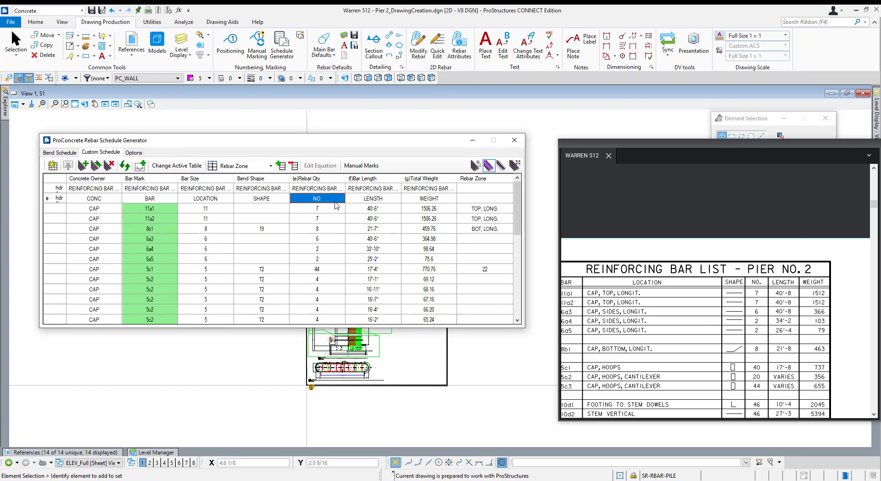
click(318, 219)
click(248, 166)
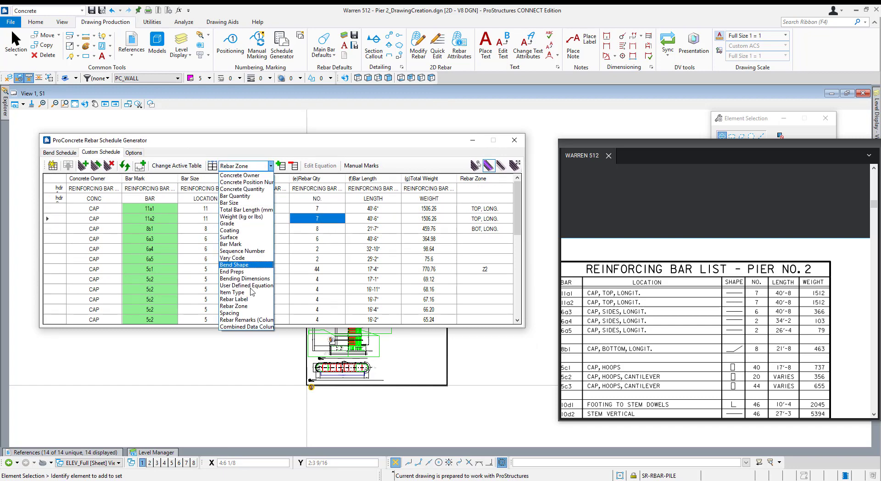
click(253, 300)
click(281, 166)
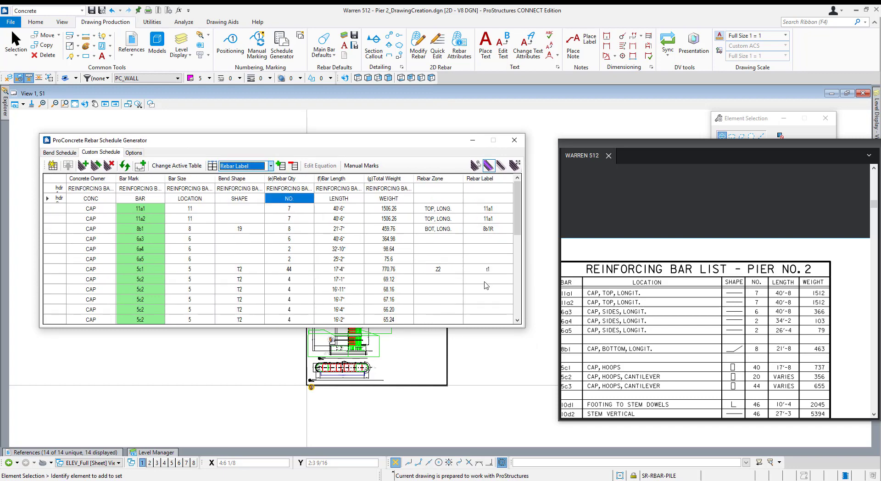
Examine the Rebar Zone and Rebar Label entries of the cap, column and footing bars down to the schedule's last row
click(494, 270)
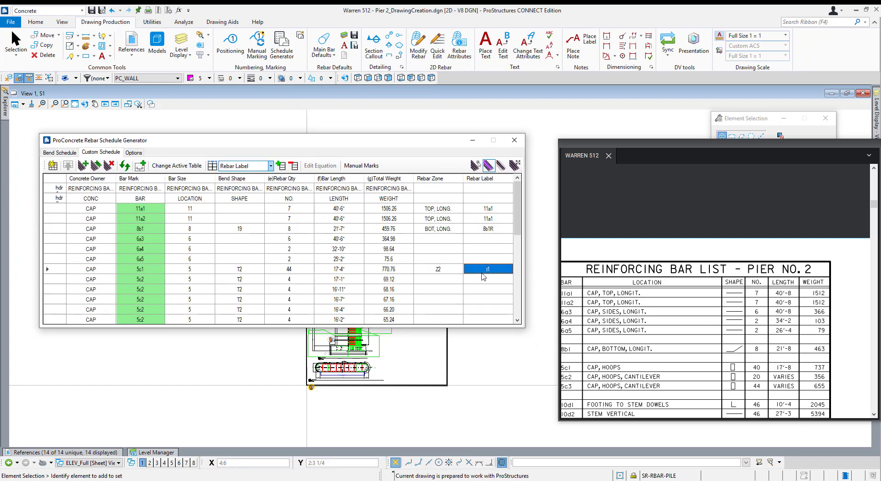
click(498, 229)
click(502, 220)
click(501, 211)
click(501, 219)
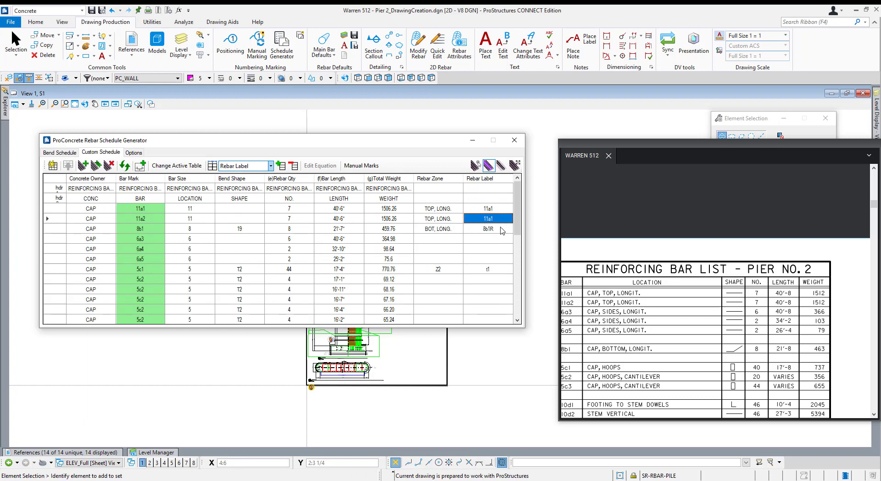
click(502, 230)
drag(428, 239, 500, 319)
scroll(498, 298, down, 2)
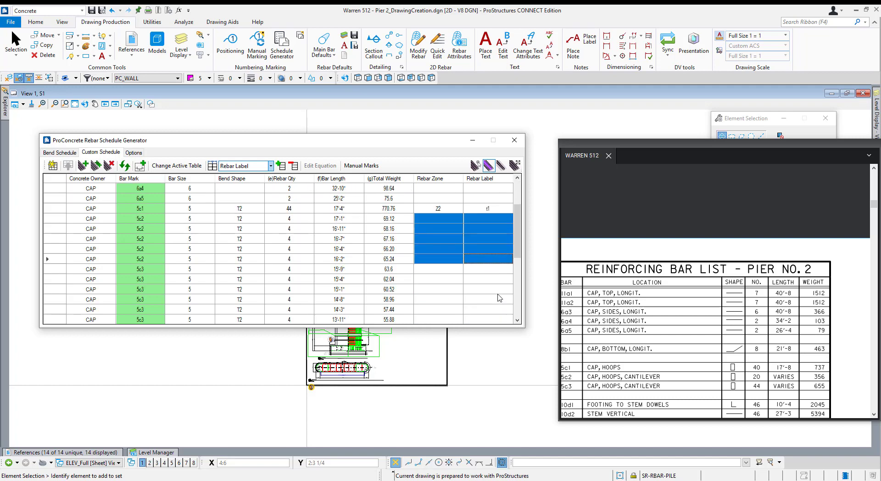
scroll(500, 298, down, 5)
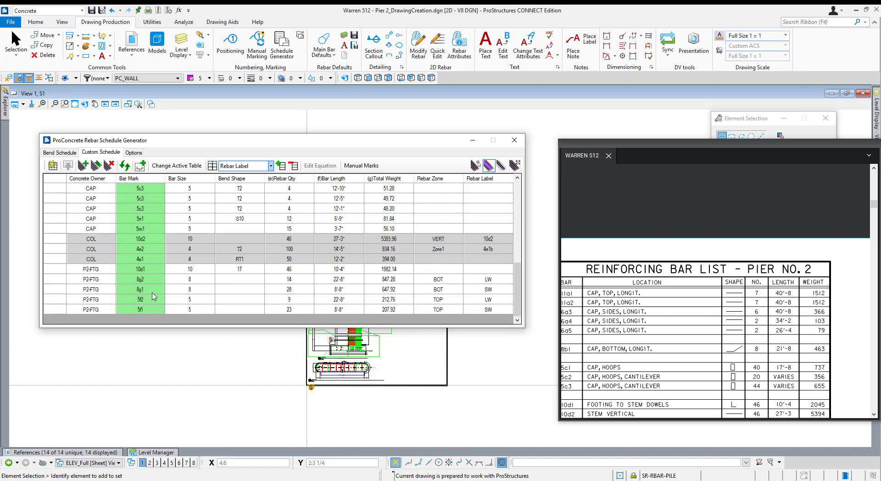
Examine the Rebar Zone and Rebar Label entries of the footing bars and the column bars 10d2 and 4e2
click(115, 278)
click(448, 278)
click(450, 288)
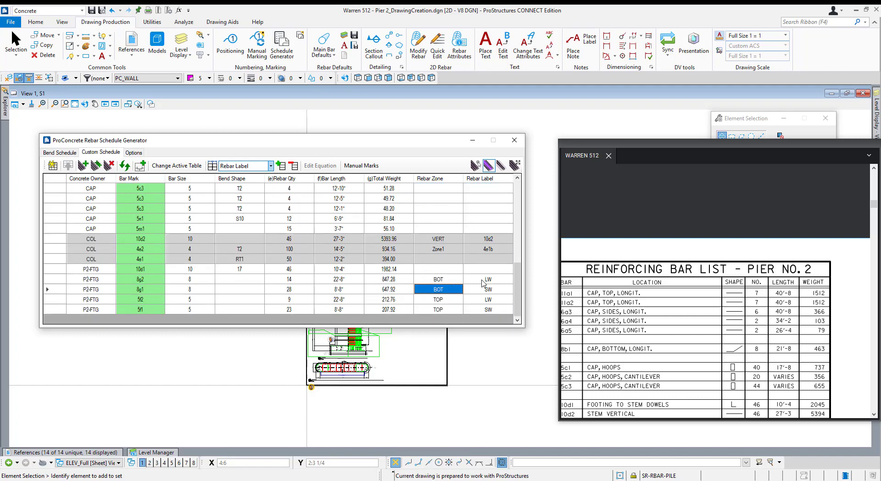
click(482, 280)
click(485, 290)
click(441, 300)
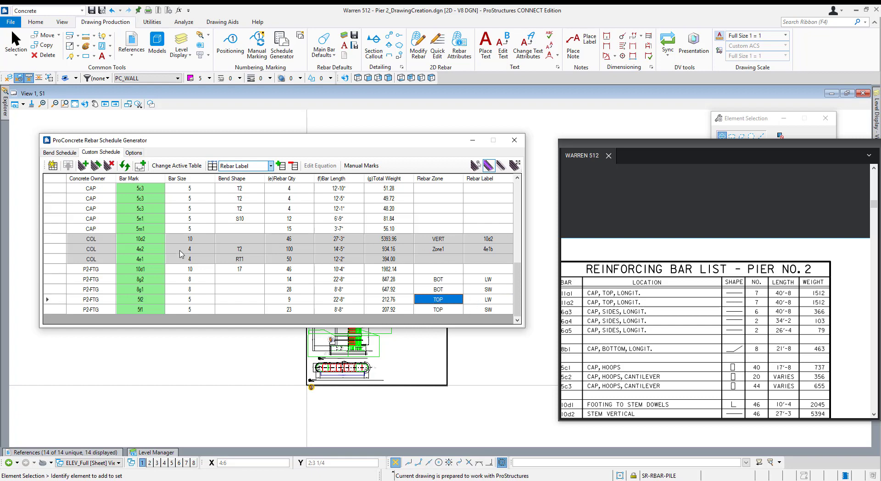
click(440, 249)
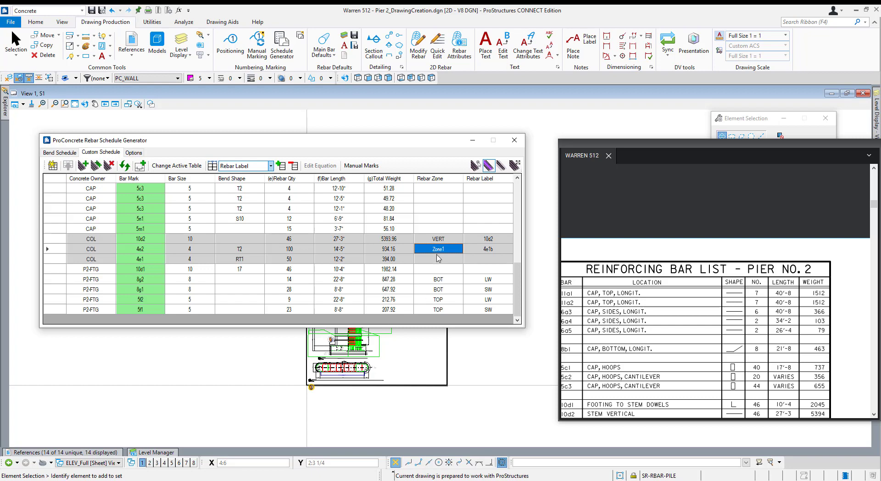
drag(496, 241, 497, 250)
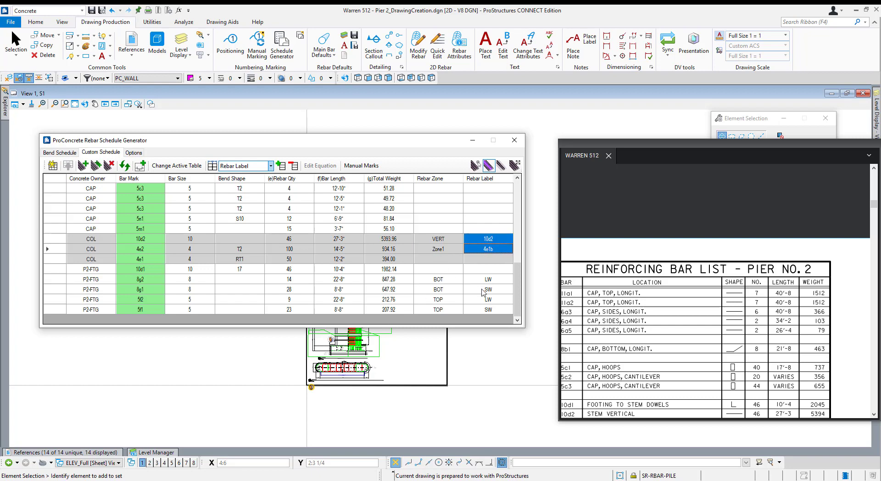
scroll(482, 289, up, 7)
Remove the Rebar Label, Rebar Zone and Bar Size columns from the custom schedule
click(500, 208)
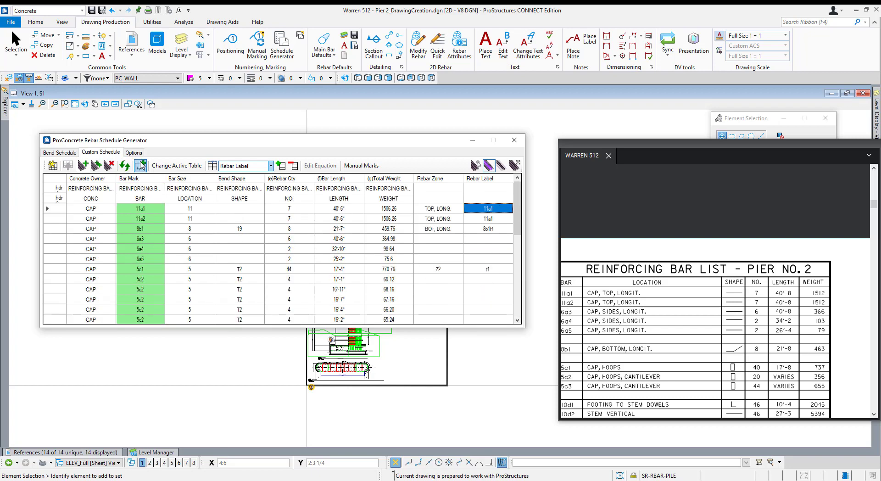
click(294, 165)
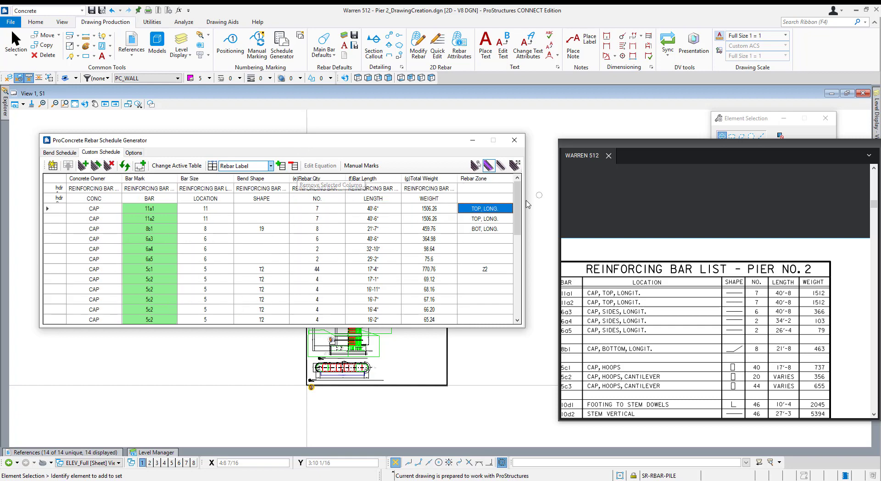
click(295, 164)
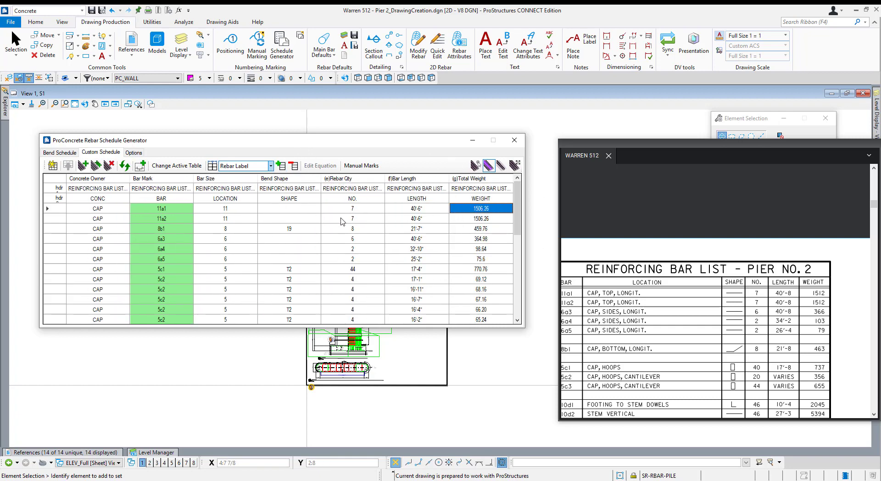
click(249, 228)
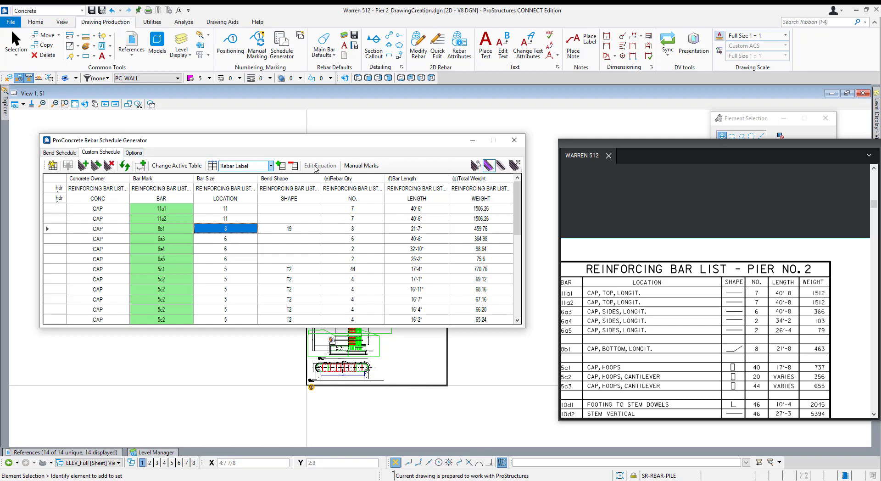
click(294, 166)
Place the custom schedule as a new table just outside the drawing sheet, beside its border
drag(261, 147, 444, 165)
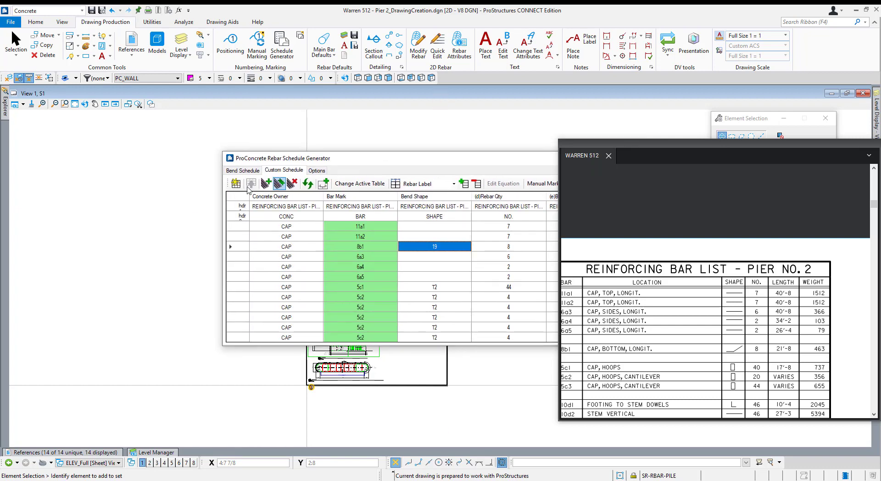
click(235, 184)
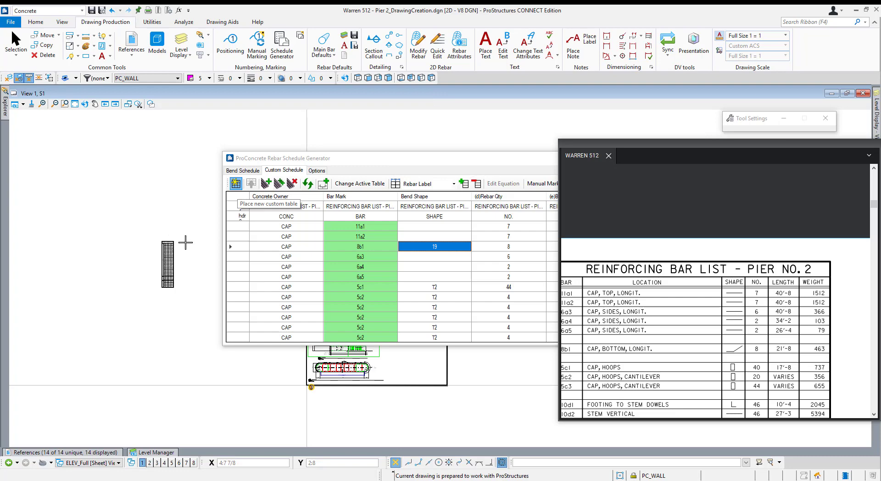
scroll(182, 243, up, 1)
scroll(207, 226, up, 1)
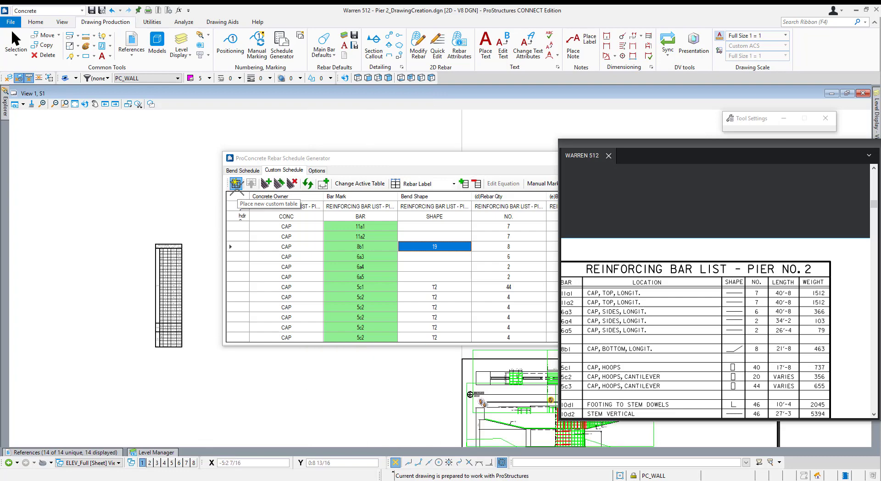
click(434, 381)
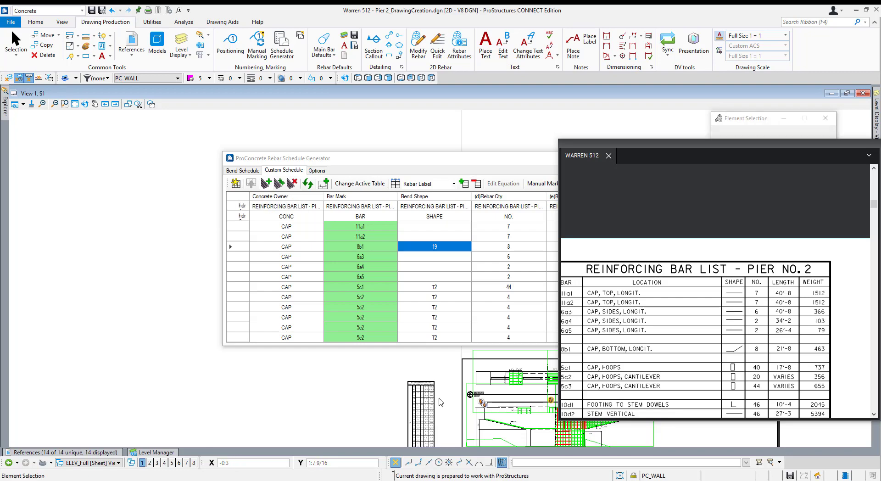
Move the placed table to the sheet's upper-right corner, just inside the border
mouse_move(426, 384)
middle_down()
mouse_move(184, 262)
mouse_move(152, 175)
middle_up()
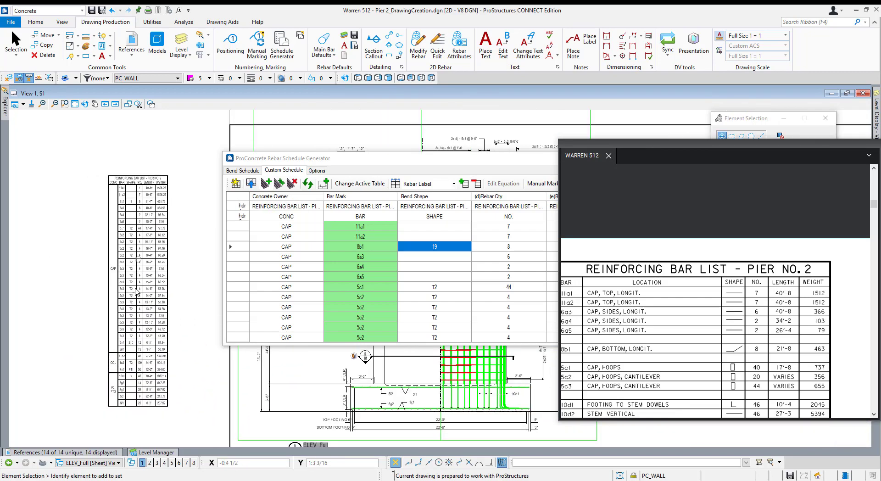
scroll(152, 175, down, 2)
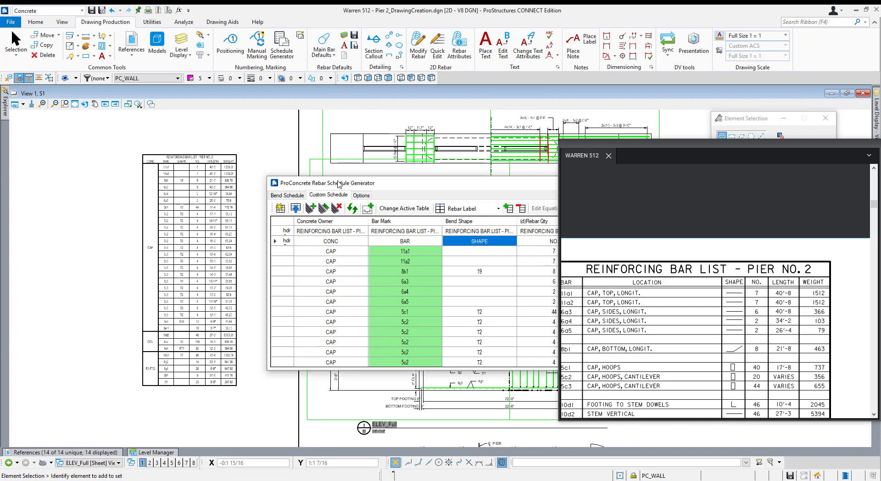
mouse_move(413, 182)
mouse_down()
mouse_move(151, 202)
mouse_move(229, 404)
mouse_up()
scroll(92, 225, down, 3)
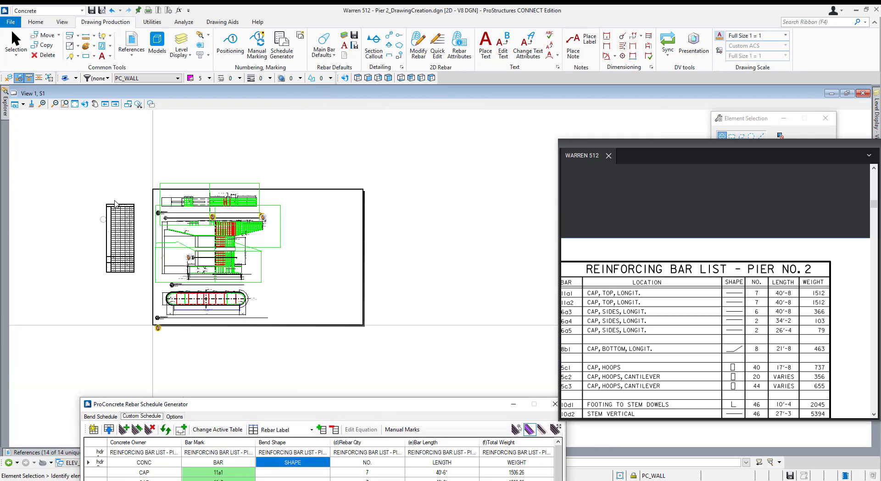
key(3)
key(2)
scroll(143, 199, up, 2)
click(121, 211)
scroll(121, 209, down, 2)
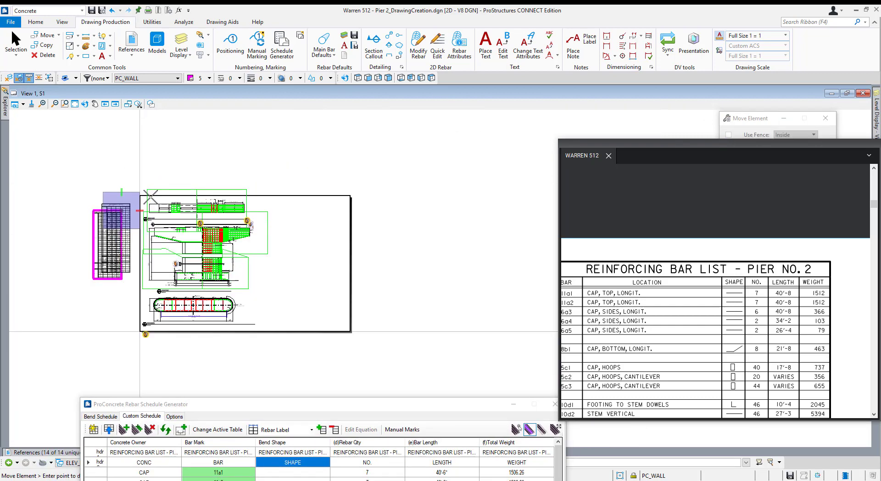
scroll(335, 213, up, 3)
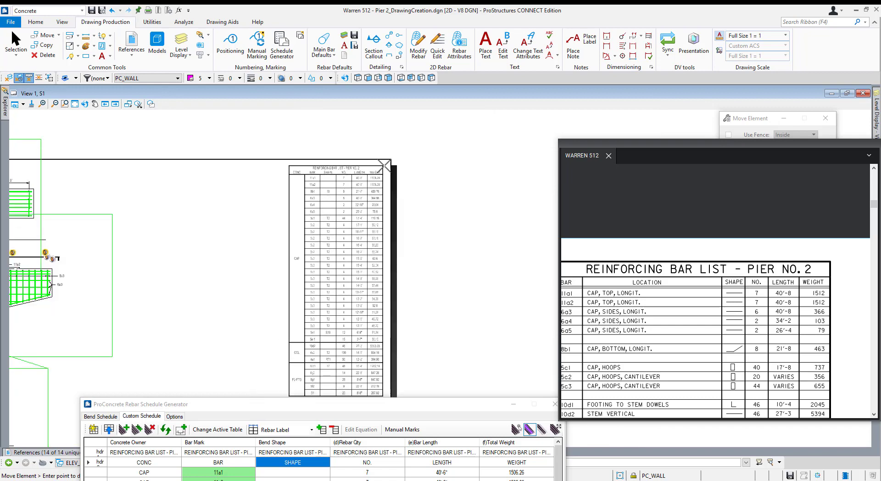
click(385, 166)
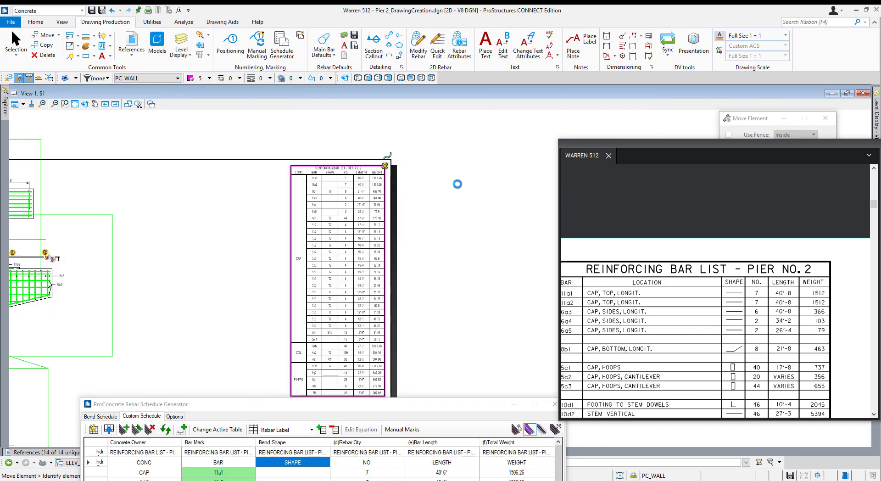
Review the repeated 5c2 and 5c3 rows in the placed table and set the varied set display to First & Last Bar Only
scroll(357, 210, up, 3)
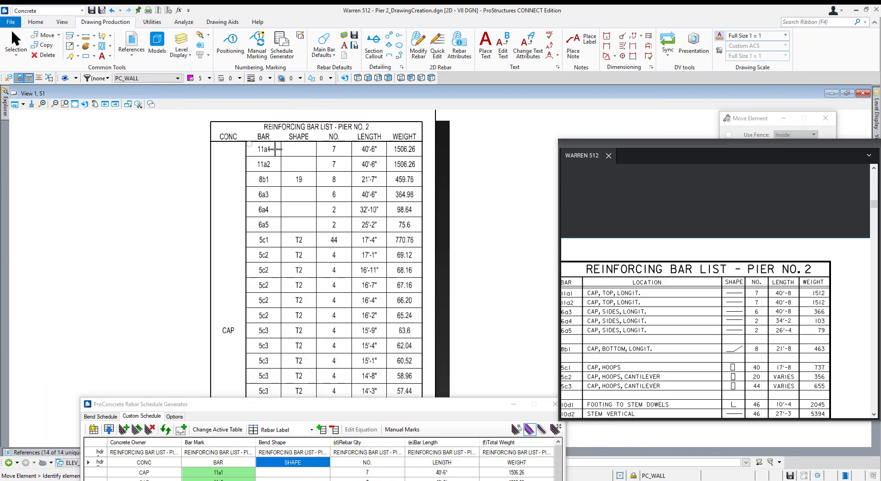
scroll(266, 165, down, 2)
scroll(277, 276, up, 3)
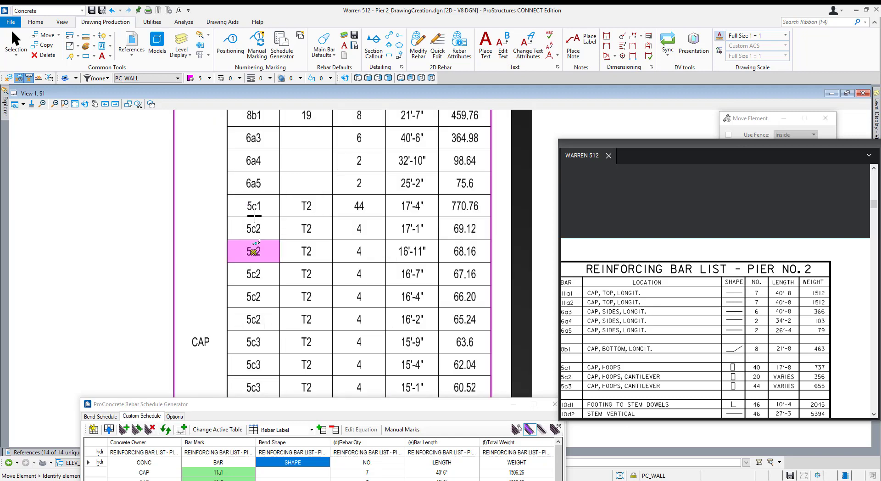
scroll(255, 214, down, 1)
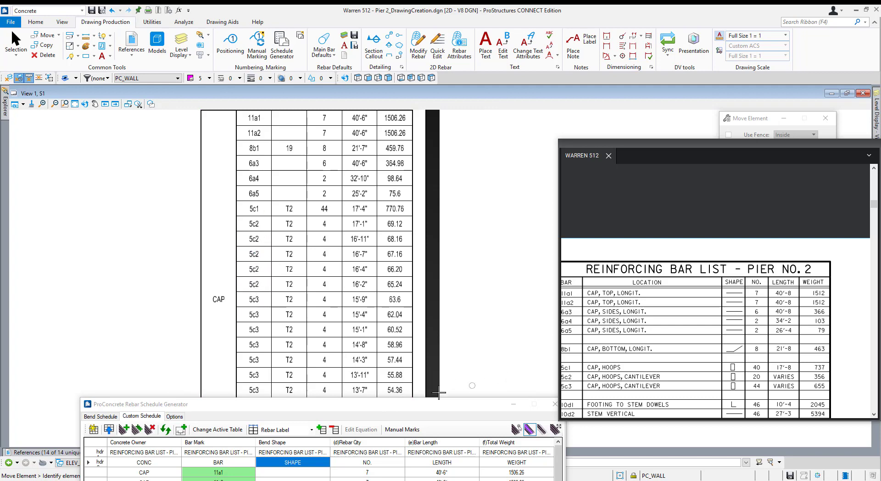
drag(390, 415, 379, 148)
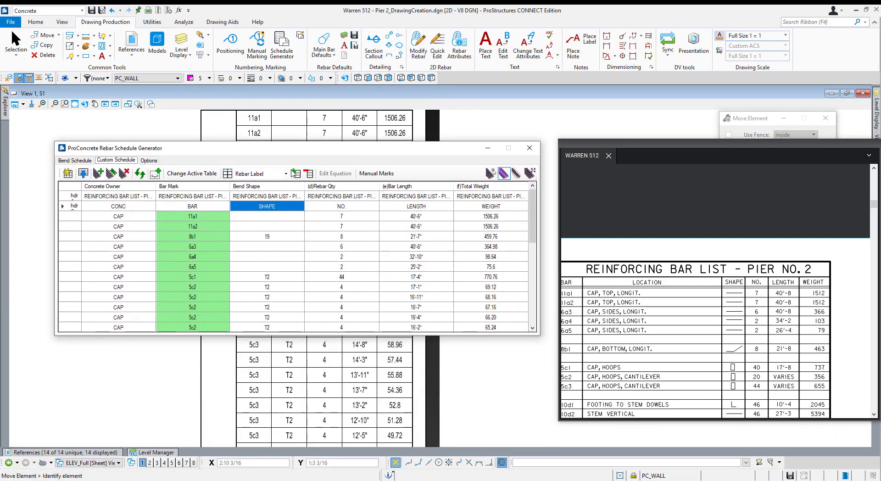
click(148, 160)
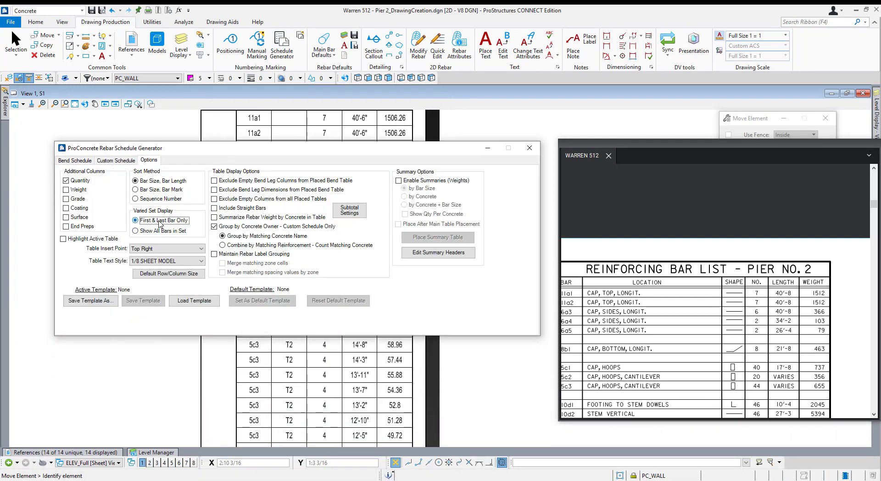
click(116, 160)
scroll(230, 263, down, 3)
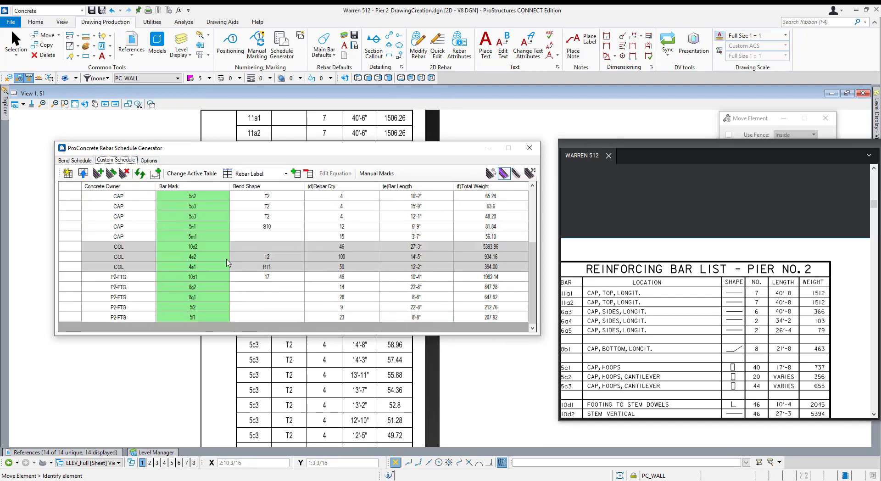
Check the paired 5c2 and 5c3 rows and add a Vary Code column to the custom schedule
click(267, 216)
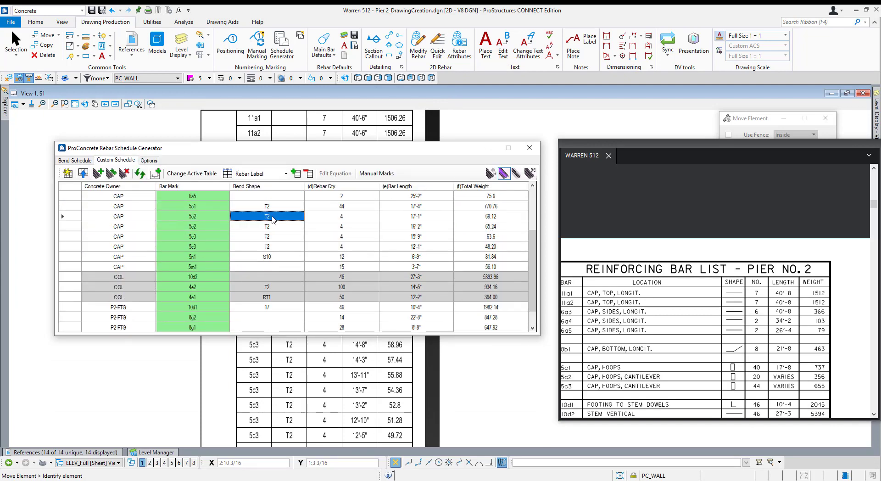
shift+click(274, 227)
click(267, 237)
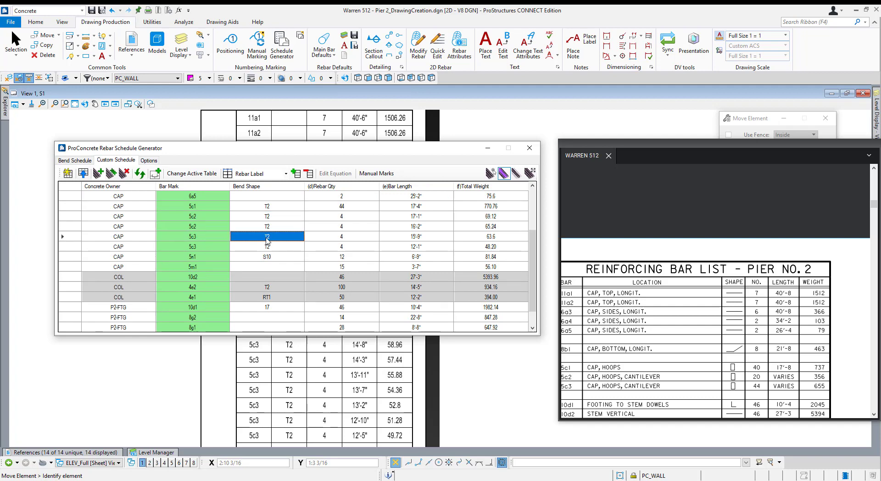
shift+click(270, 247)
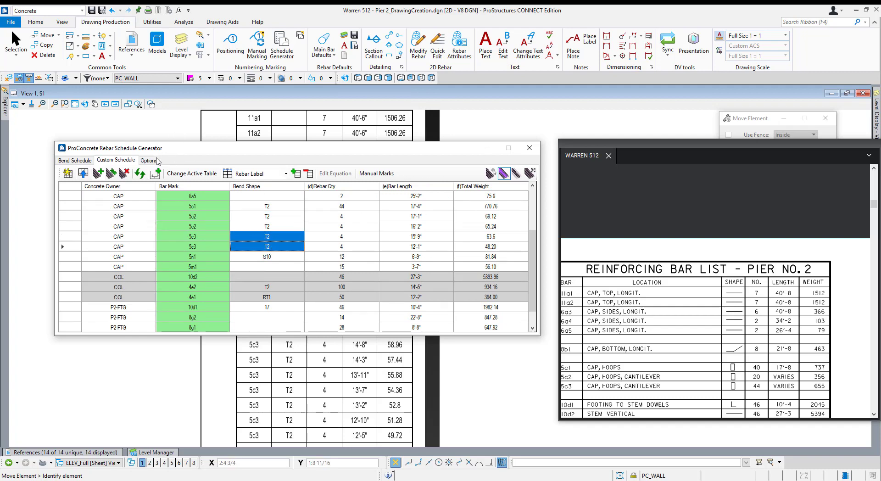
click(259, 174)
click(262, 266)
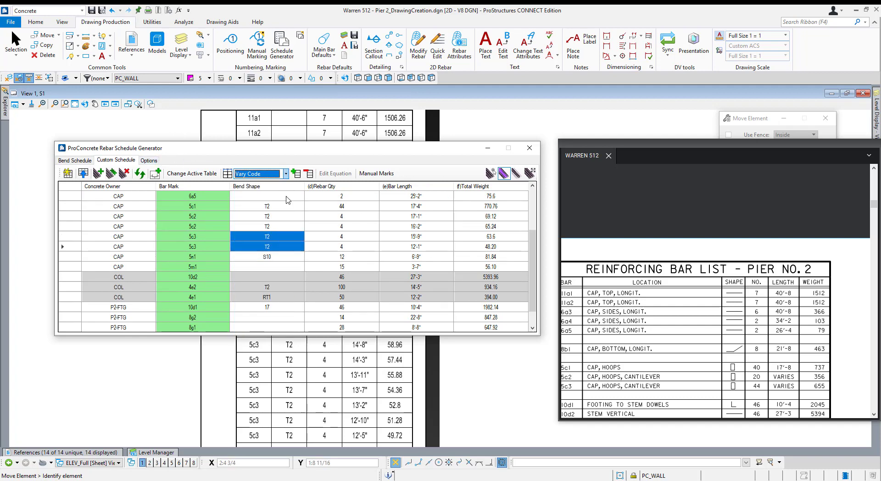
click(297, 174)
Examine the Vary Code entries of the 5c2 and 5c3 bars, and remove the Vary Code column
click(509, 288)
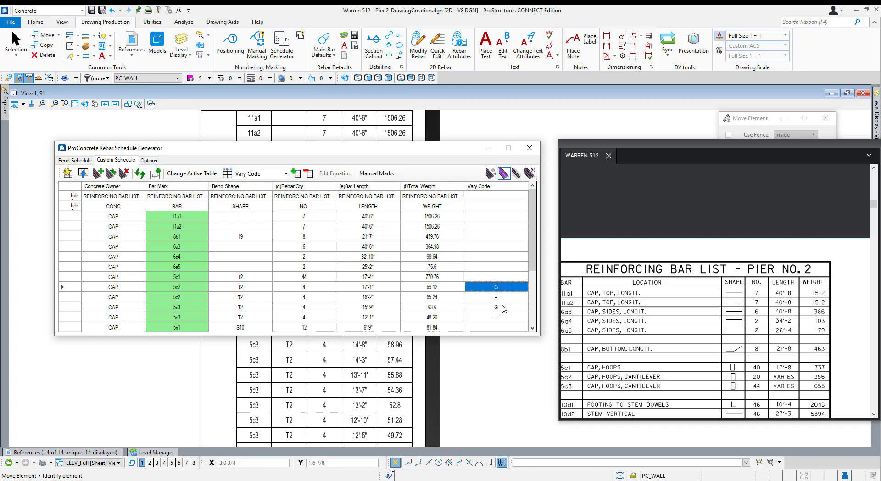
click(504, 307)
click(503, 318)
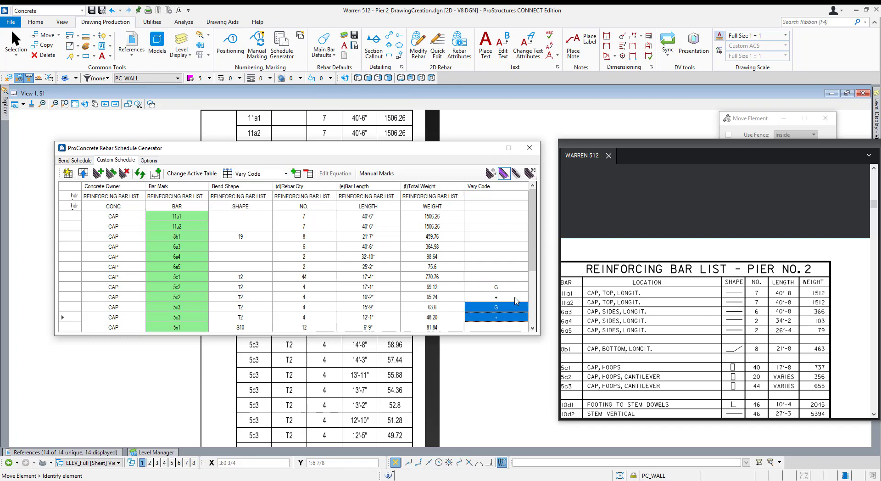
drag(516, 288, 516, 298)
click(505, 299)
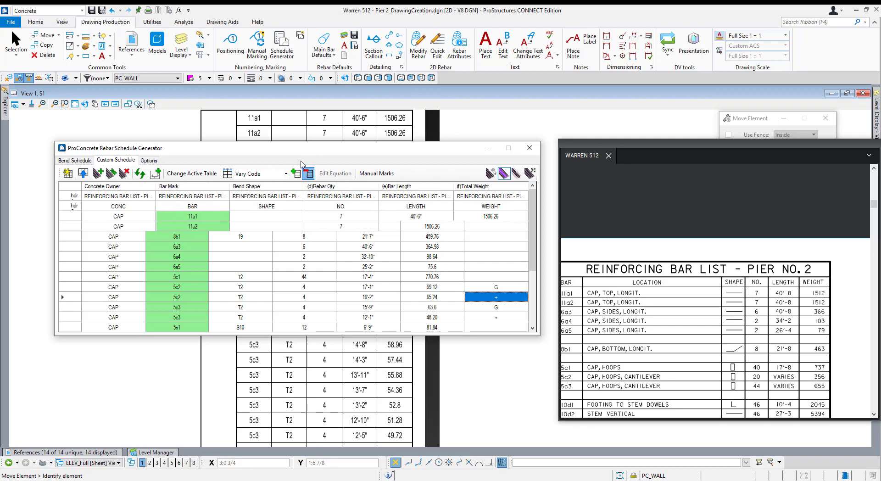
Update the placed table on the sheet from the custom schedule and check its 5c2 and 5c3 rows
drag(291, 153, 403, 236)
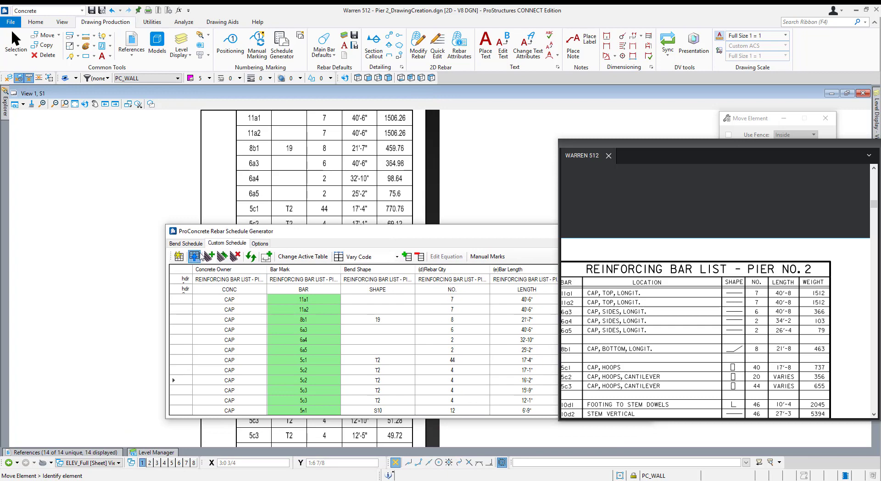
scroll(285, 173, down, 2)
middle_drag(285, 195, 331, 175)
right_click(331, 175)
scroll(315, 173, up, 5)
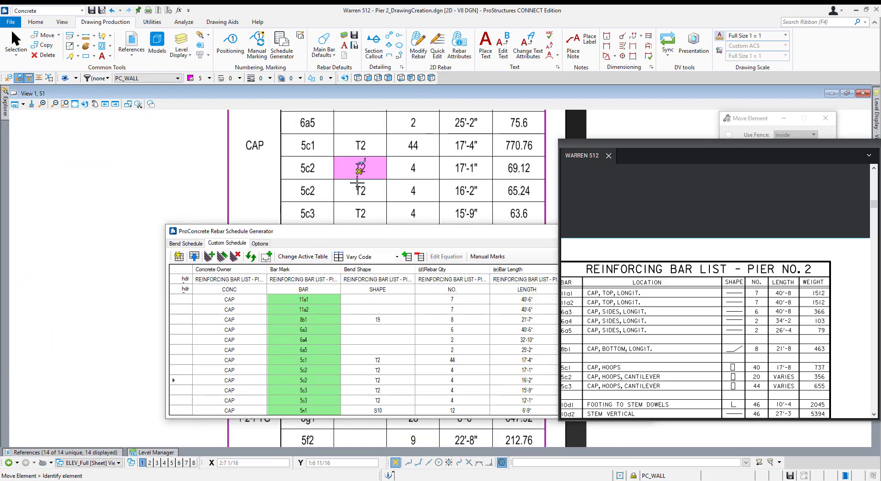
scroll(365, 165, down, 4)
scroll(369, 147, down, 5)
Open the bend schedule and review its 5c2 and 5c3 rows with their vary codes and leg dimensions
click(184, 243)
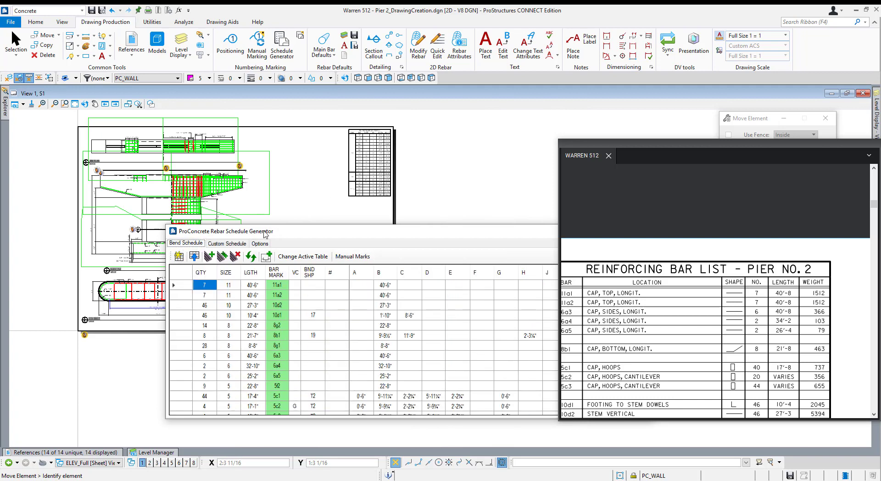
drag(221, 231, 80, 191)
scroll(293, 263, down, 3)
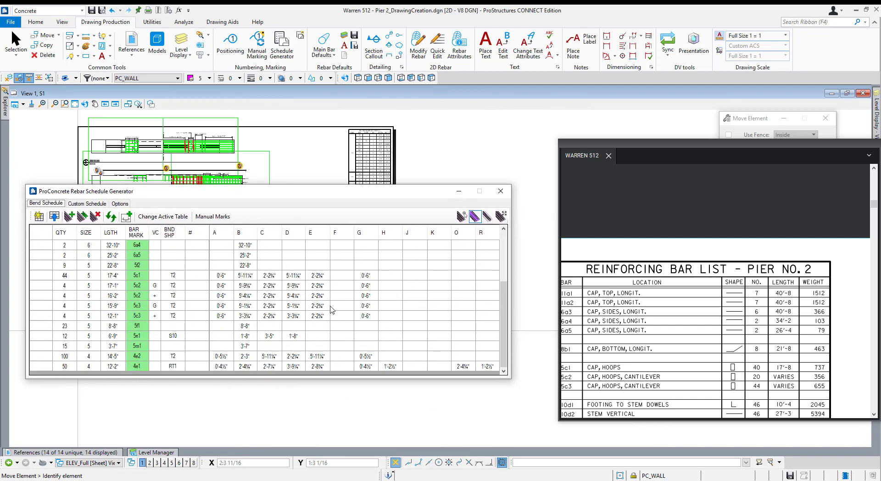
Place the bend schedule table on the sheet below the reinforcing bar list table
scroll(248, 335, up, 3)
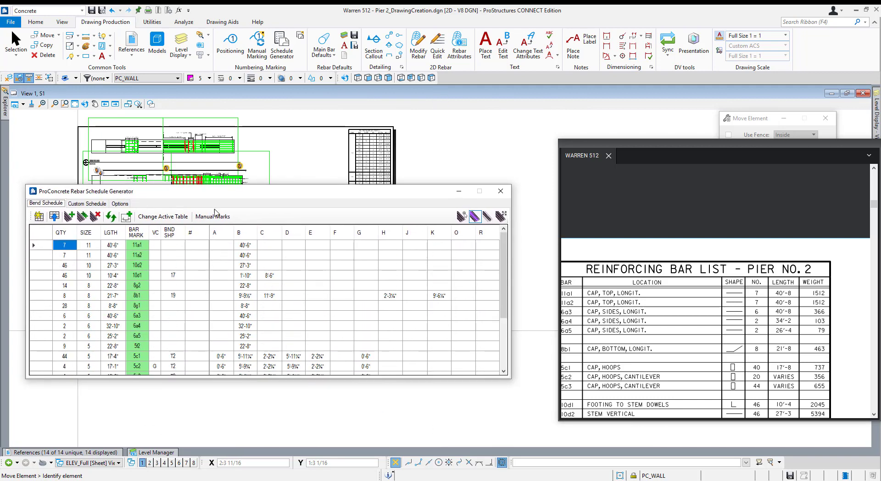
mouse_move(219, 202)
mouse_down()
mouse_move(184, 329)
mouse_move(216, 390)
mouse_move(209, 316)
mouse_up()
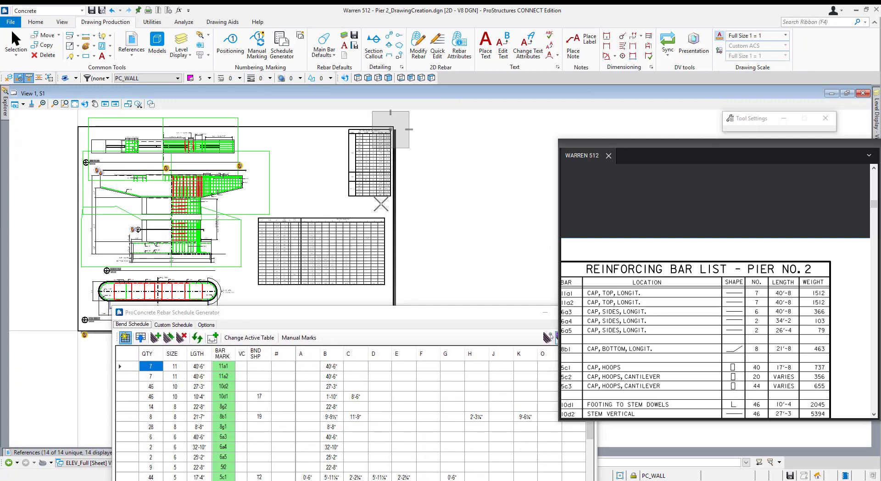
scroll(383, 208, up, 5)
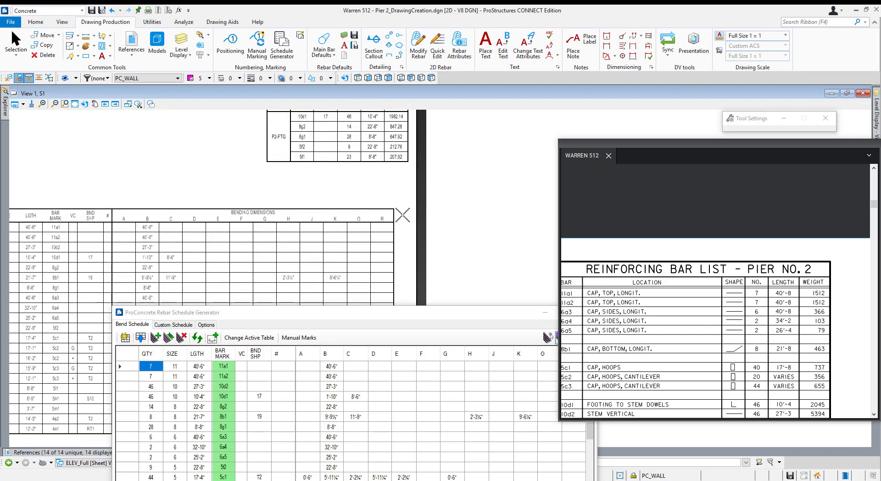
click(392, 208)
scroll(384, 170, down, 2)
scroll(392, 157, down, 1)
middle_drag(389, 169, 382, 279)
scroll(394, 189, down, 2)
scroll(379, 228, up, 3)
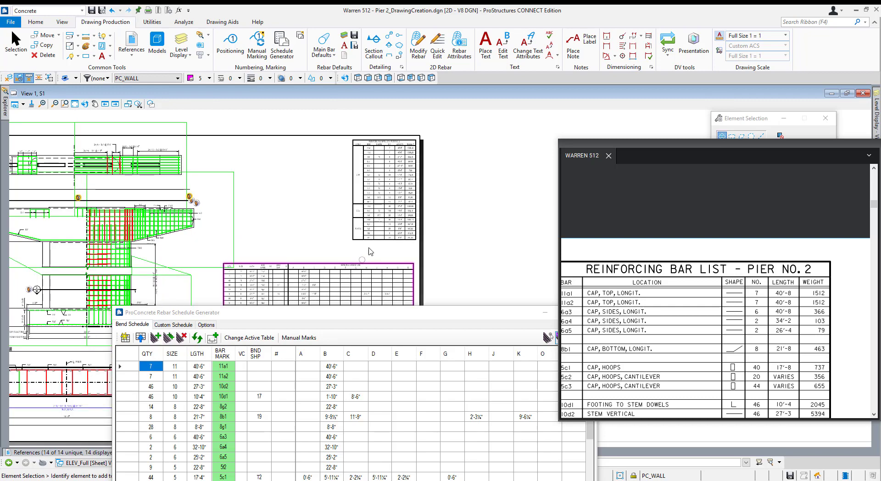
Move the reinforcing bar list table beyond the sheet's right border and the bend schedule table into the sheet's upper-right corner
key(3)
key(2)
click(416, 137)
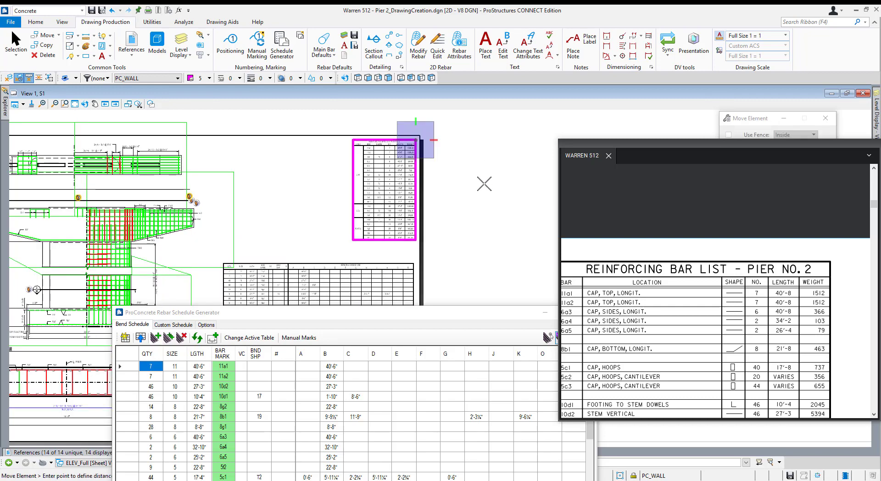
click(486, 163)
click(412, 263)
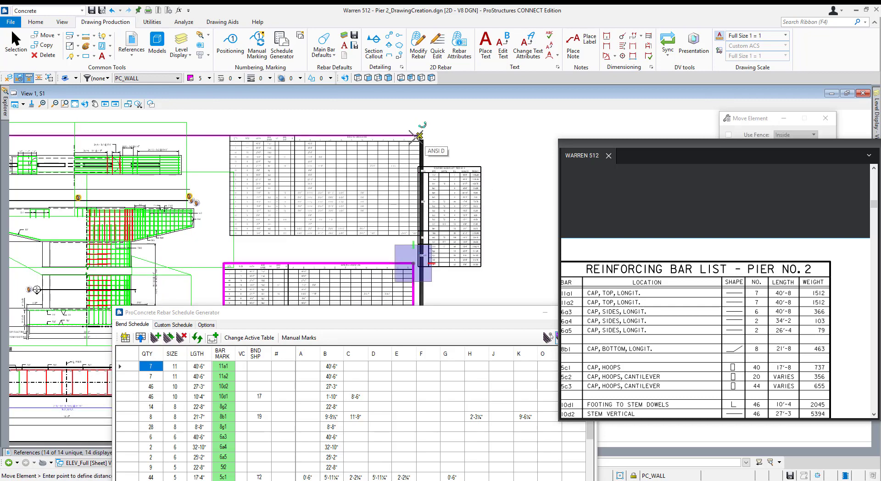
scroll(418, 137, up, 3)
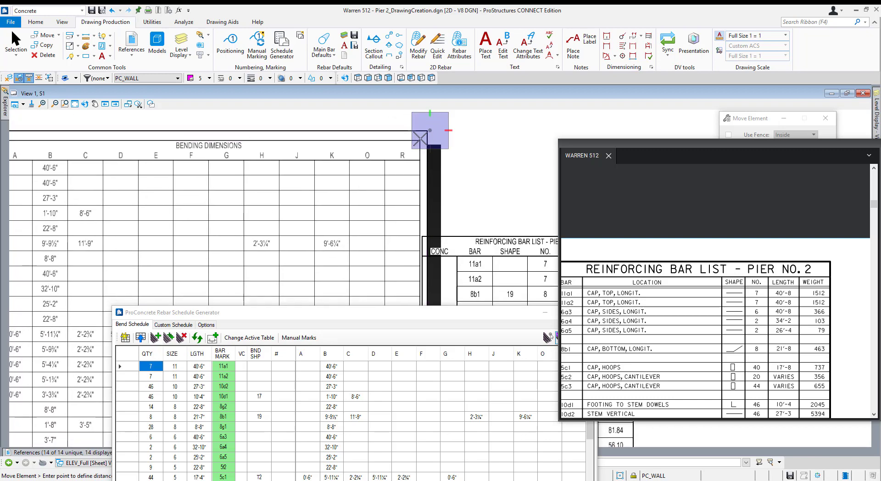
click(419, 137)
scroll(402, 163, down, 3)
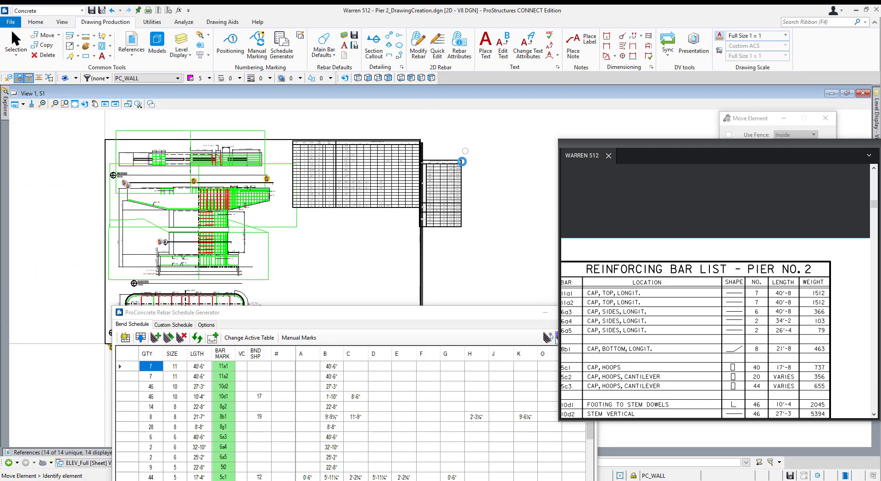
Move the reinforcing bar list table back onto the sheet, below the bend schedule table
click(459, 158)
scroll(417, 207, up, 3)
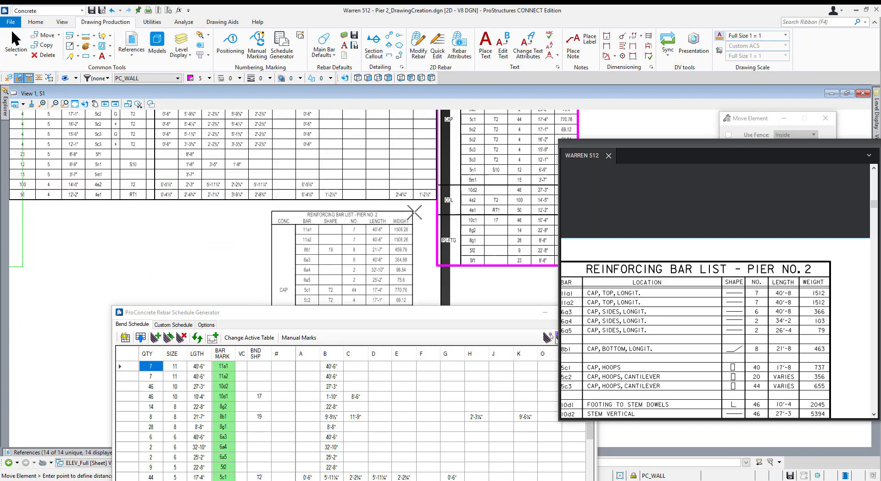
scroll(429, 204, down, 5)
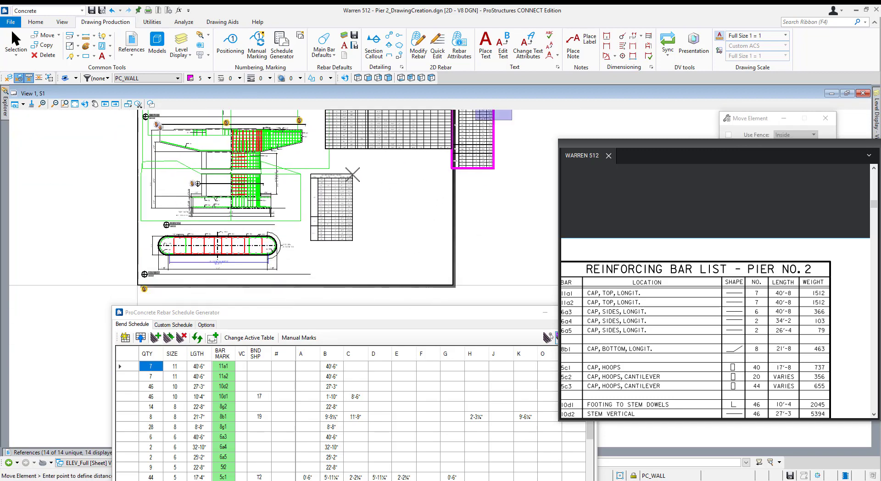
click(351, 174)
key(Escape)
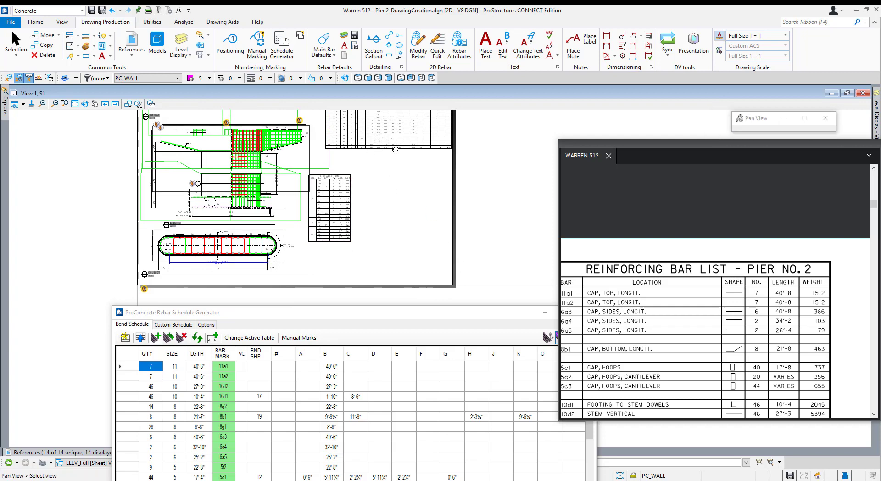
middle_drag(401, 153, 373, 258)
scroll(328, 230, up, 4)
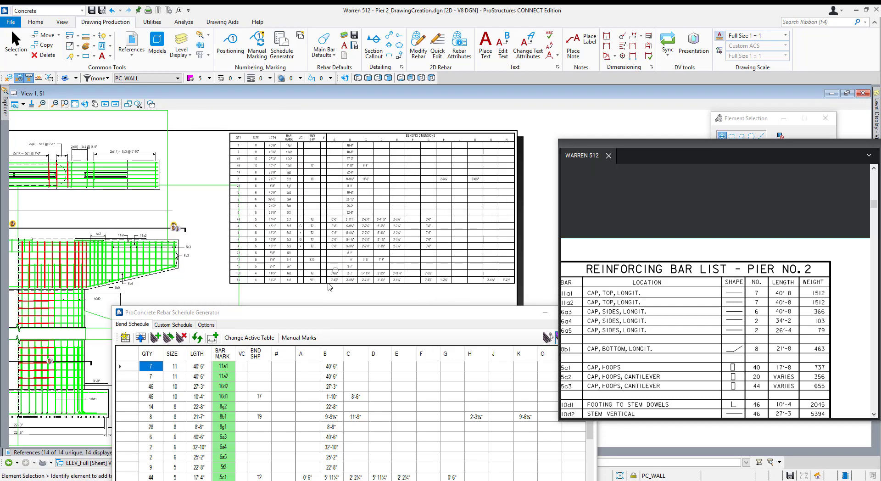
scroll(316, 229, down, 4)
scroll(315, 231, up, 2)
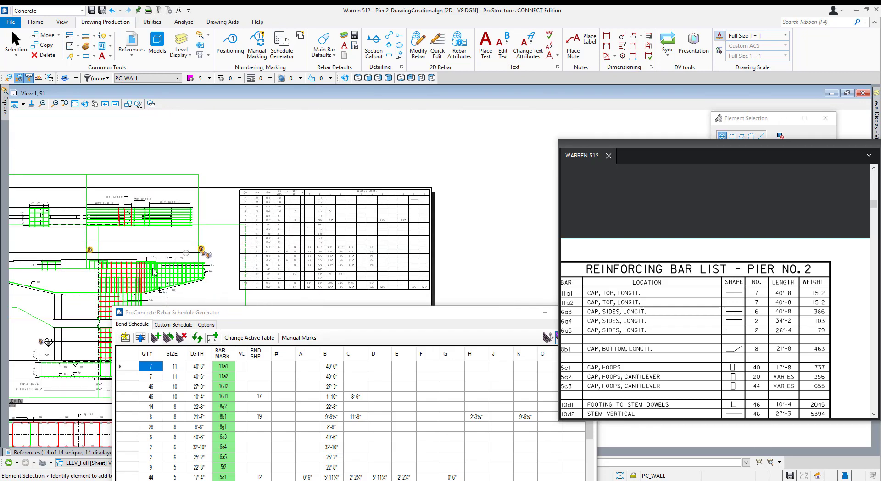
Search for CELL, open the Cells library manager and place its window clear of the reference bar list
drag(200, 308, 194, 233)
click(815, 22)
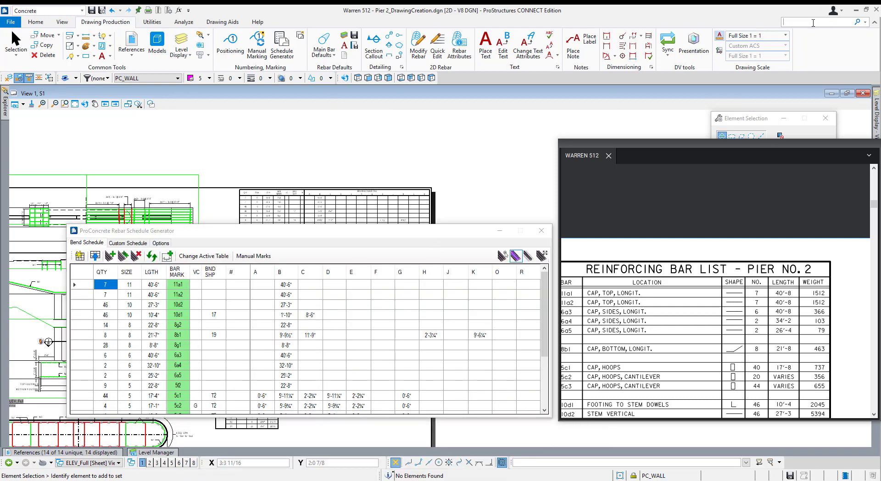
text(CE)
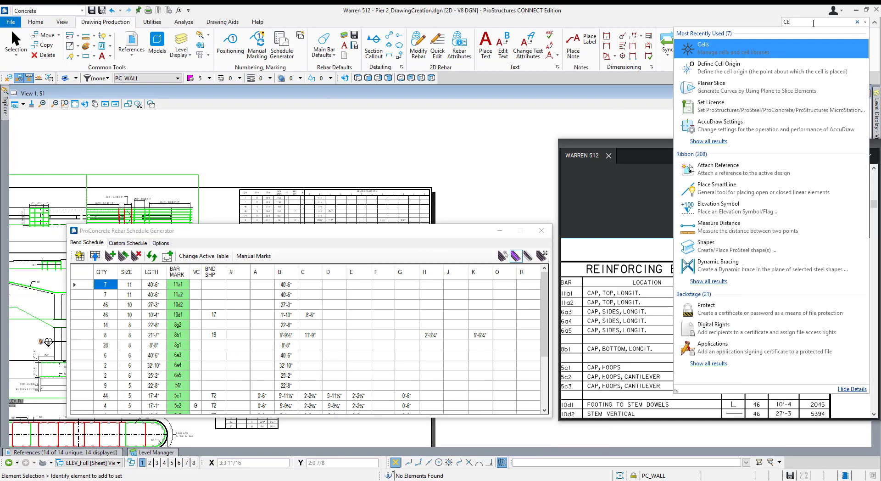
text(LL)
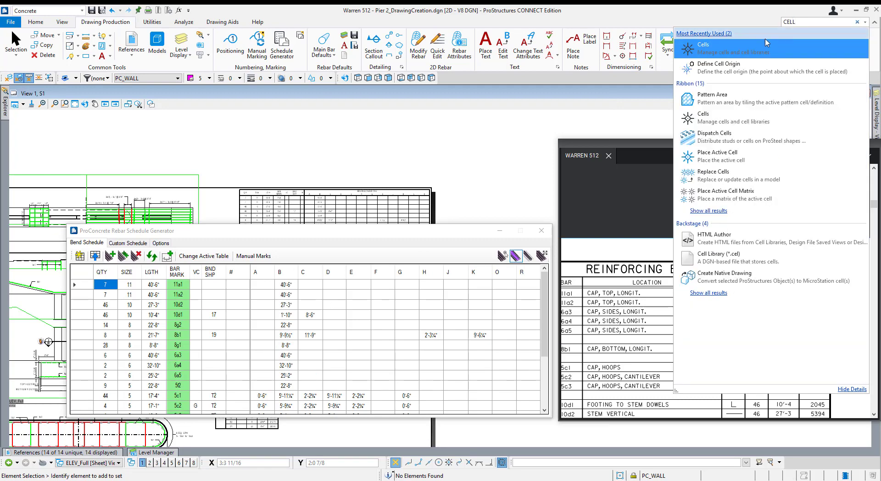
click(713, 50)
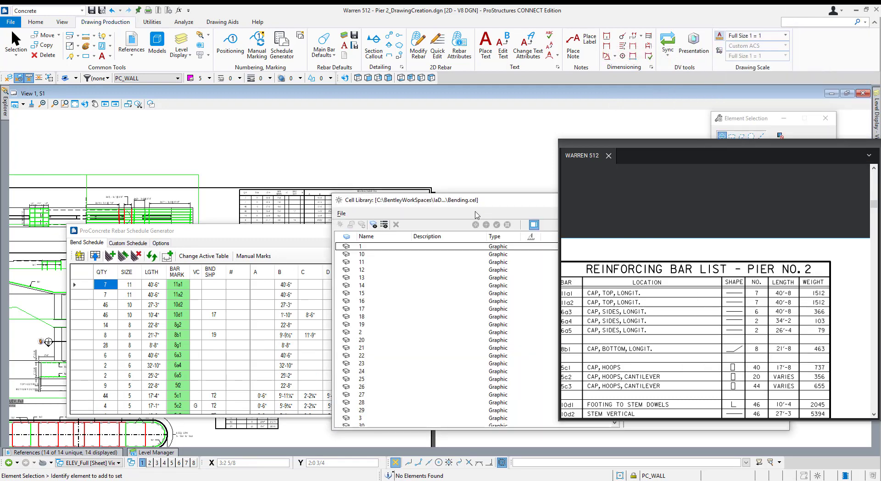
drag(475, 202, 184, 158)
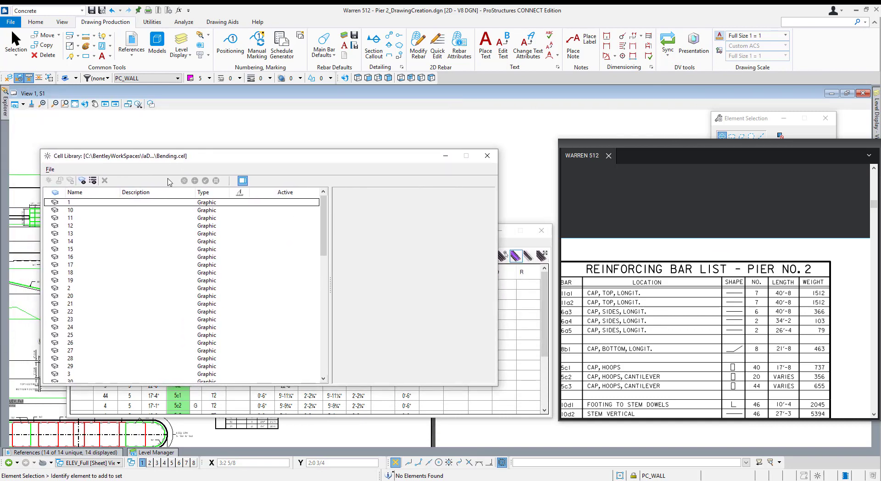
drag(83, 156, 87, 181)
Attach the cell library ProStructures\Rebar\Shapes\Bending.cel and look through its bending shape cells
click(55, 193)
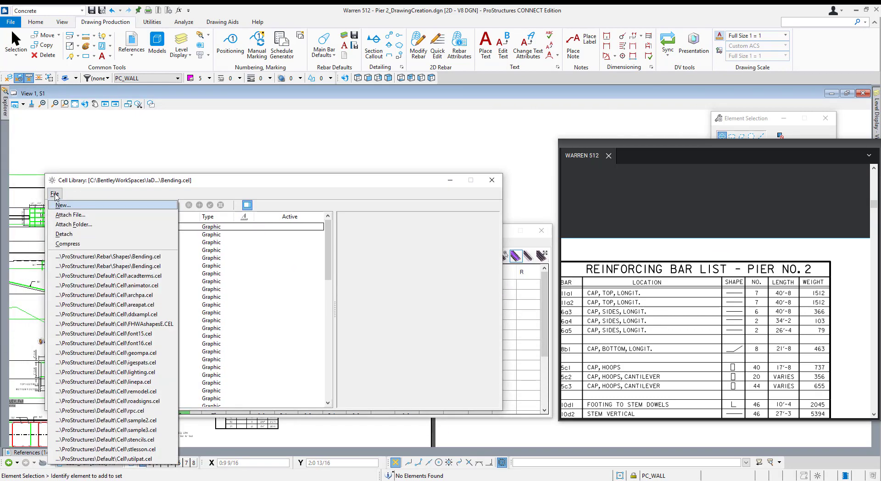
click(206, 185)
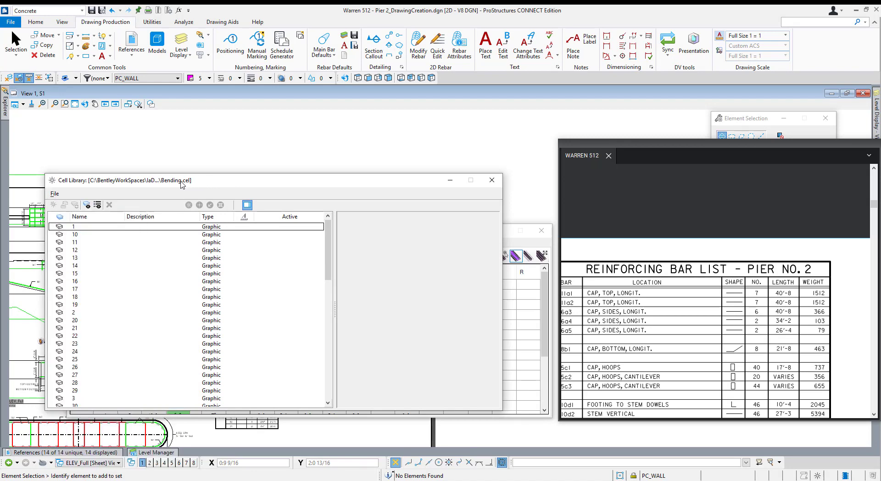
click(53, 194)
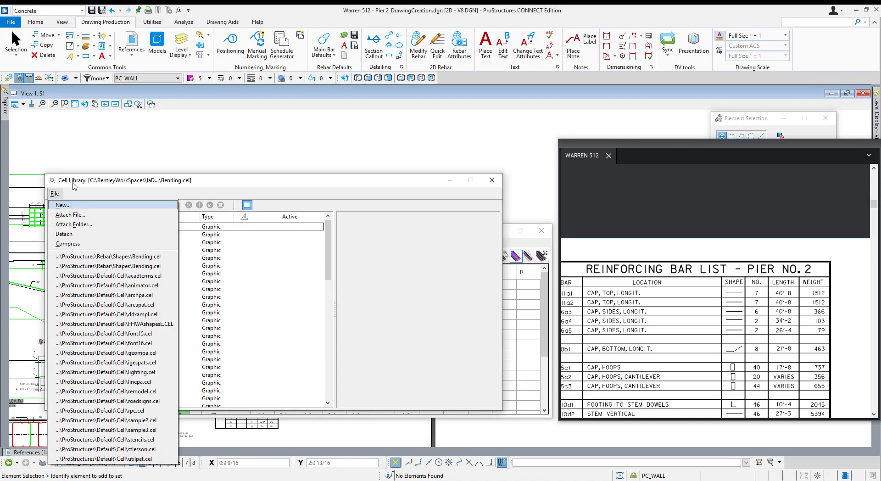
click(156, 258)
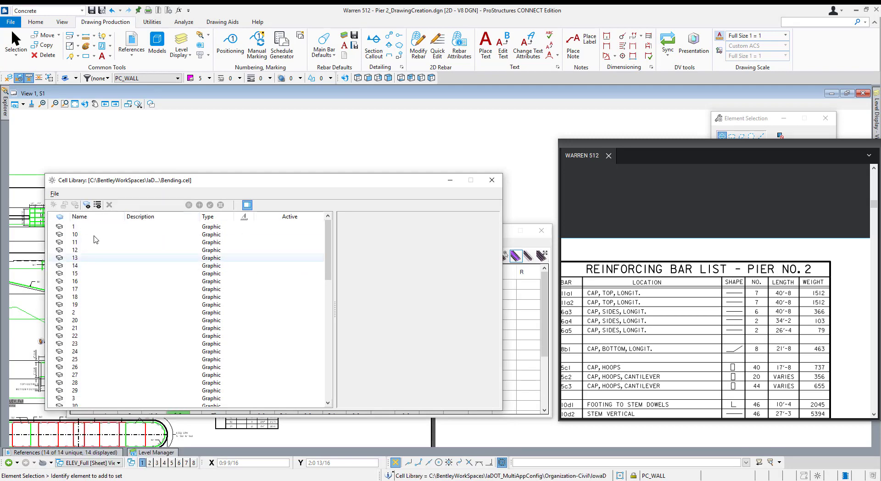
scroll(133, 304, down, 10)
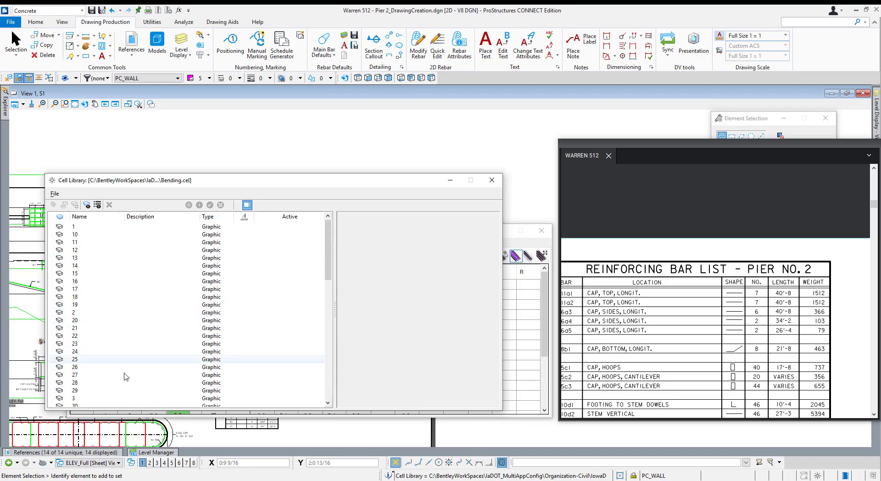
scroll(138, 372, up, 2)
scroll(138, 342, up, 8)
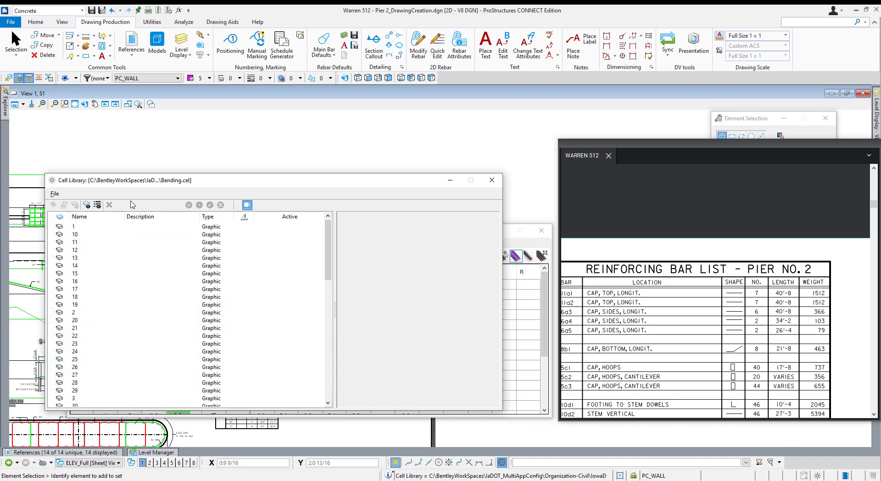
Dock and collapse the cell library, put away the reference bar list and move the schedule generator clear of the tables
drag(345, 184, 460, 432)
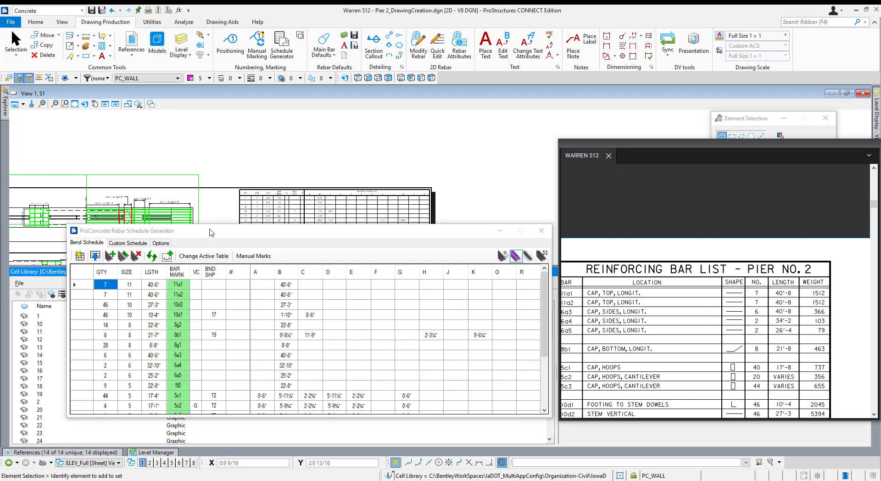
drag(210, 232, 167, 125)
click(722, 154)
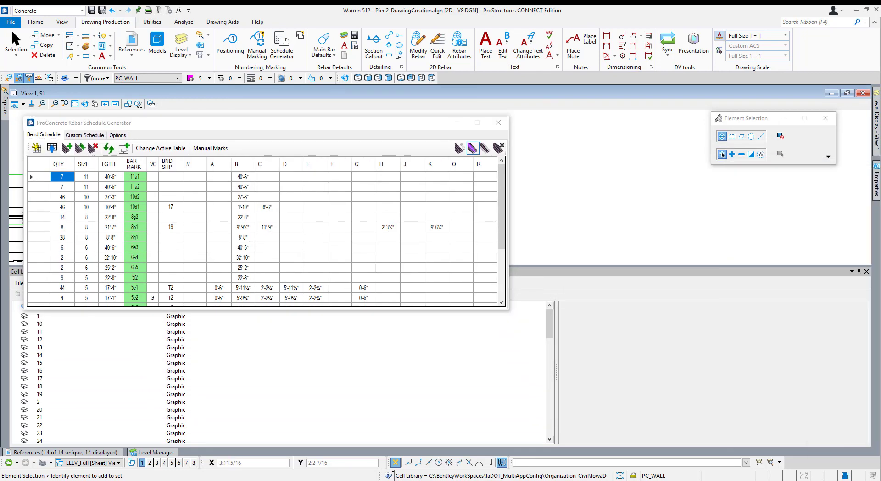
click(860, 272)
mouse_move(288, 129)
mouse_down()
mouse_move(680, 193)
mouse_move(570, 254)
mouse_up()
drag(406, 253, 450, 250)
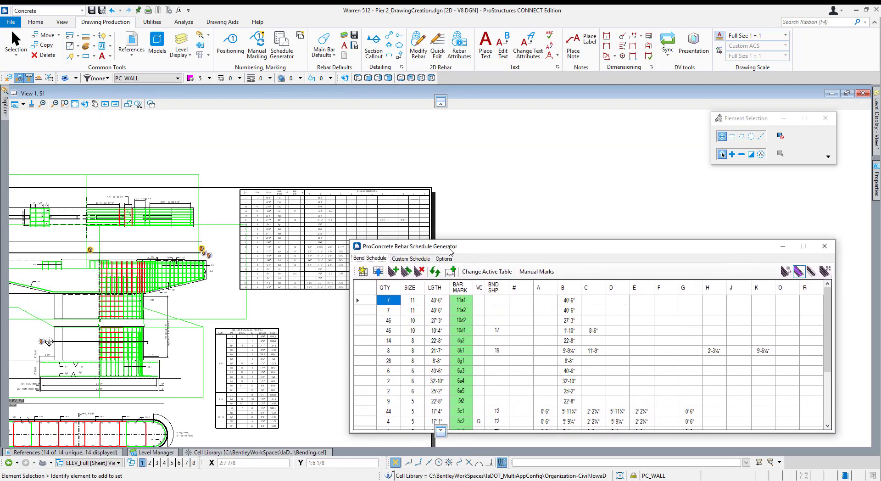
Place the bending diagrams for shapes 17, 19, T2, S10 and RT1 side by side under the bend schedule table
click(452, 274)
scroll(262, 297, up, 1)
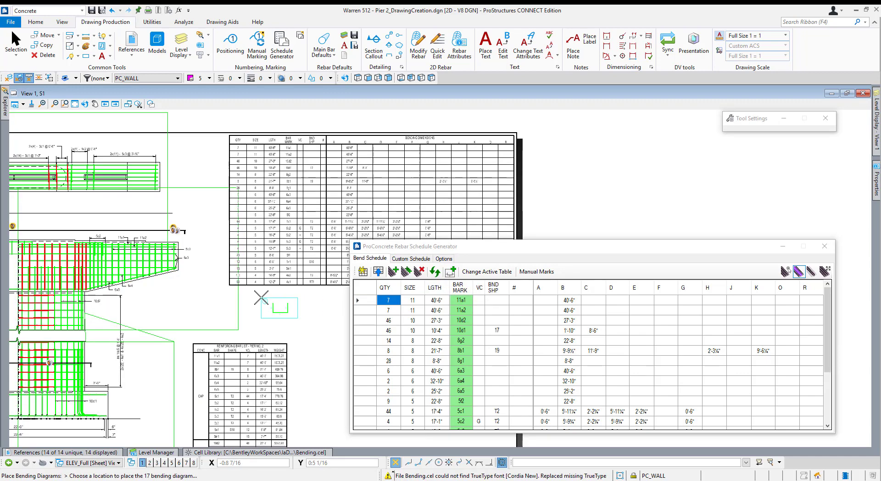
scroll(261, 297, up, 5)
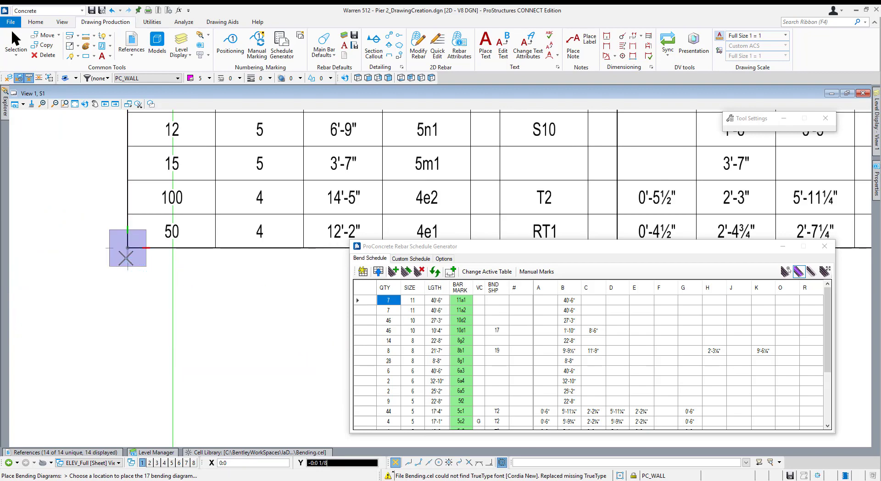
middle_drag(280, 265, 140, 271)
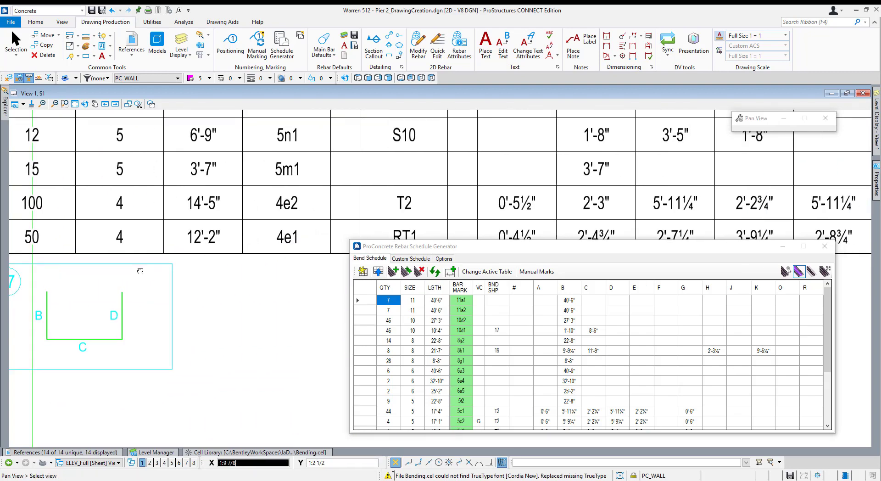
scroll(110, 286, down, 3)
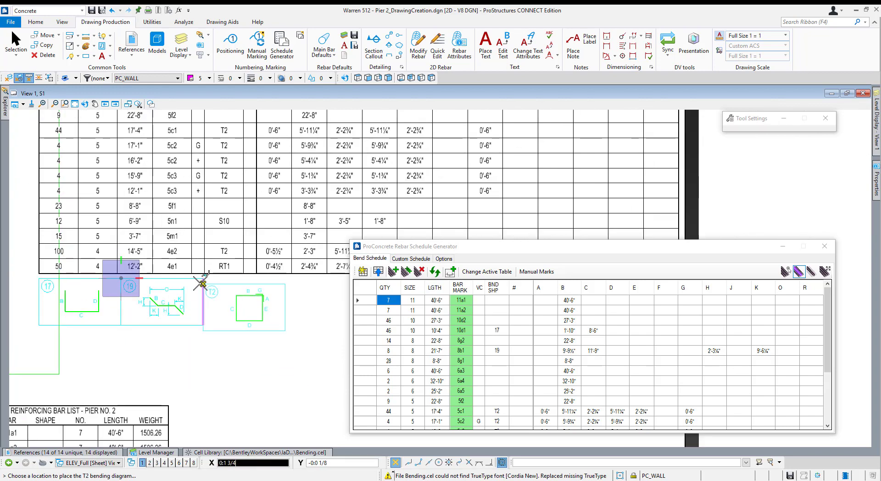
click(202, 285)
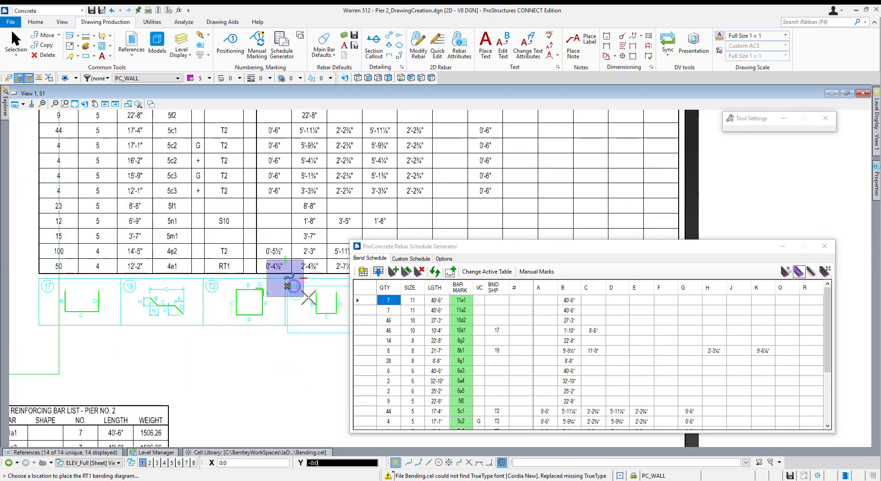
middle_drag(340, 308, 169, 313)
scroll(209, 296, up, 2)
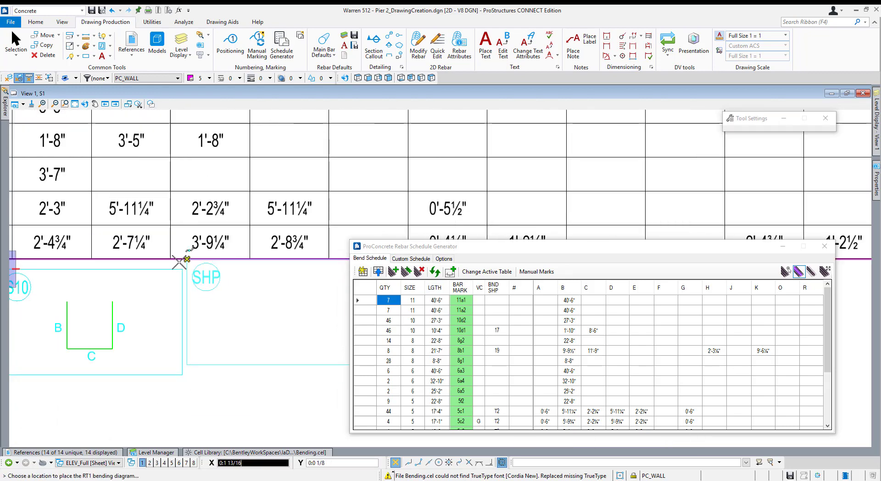
click(183, 269)
scroll(135, 299, down, 2)
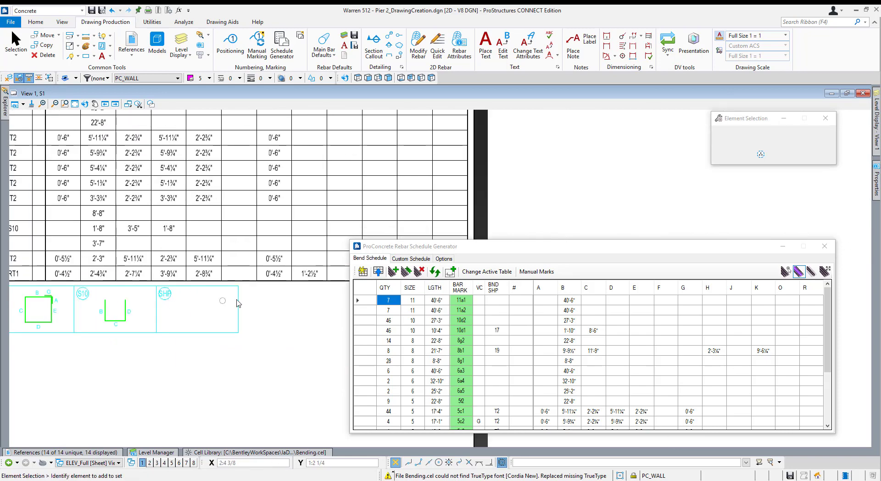
mouse_move(238, 303)
middle_down()
mouse_move(510, 212)
mouse_move(497, 217)
middle_up()
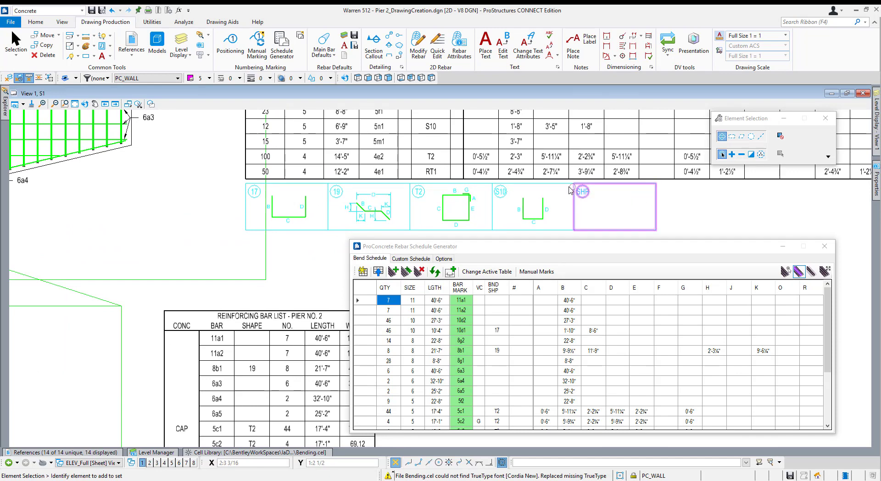
Change the SHP placeholder label in the empty fifth bending diagram to RT1
click(455, 186)
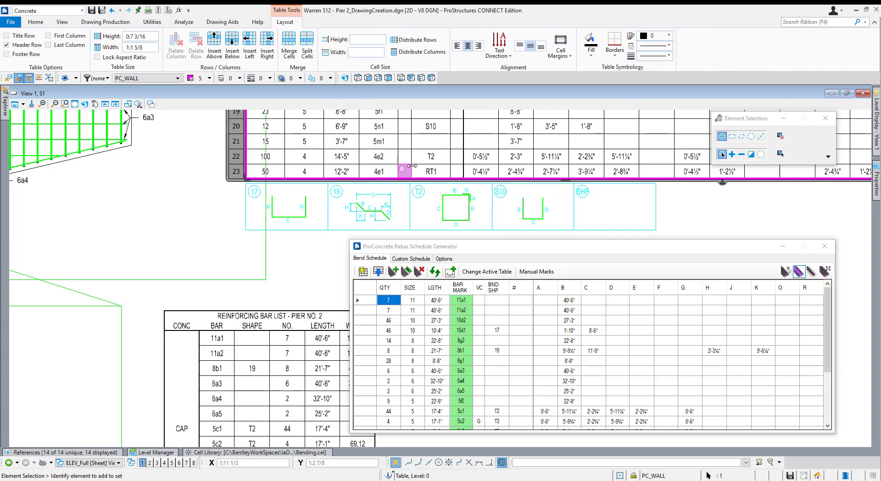
scroll(430, 176, up, 2)
scroll(276, 181, down, 3)
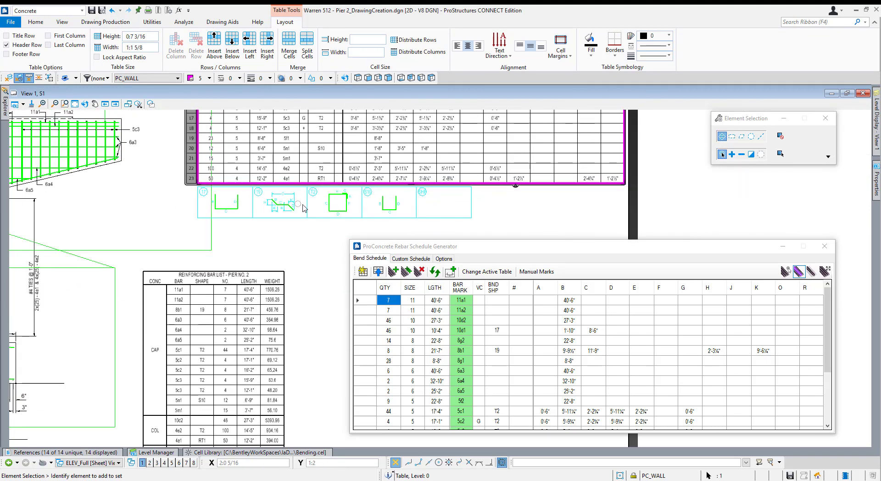
scroll(426, 195, up, 3)
scroll(427, 196, up, 3)
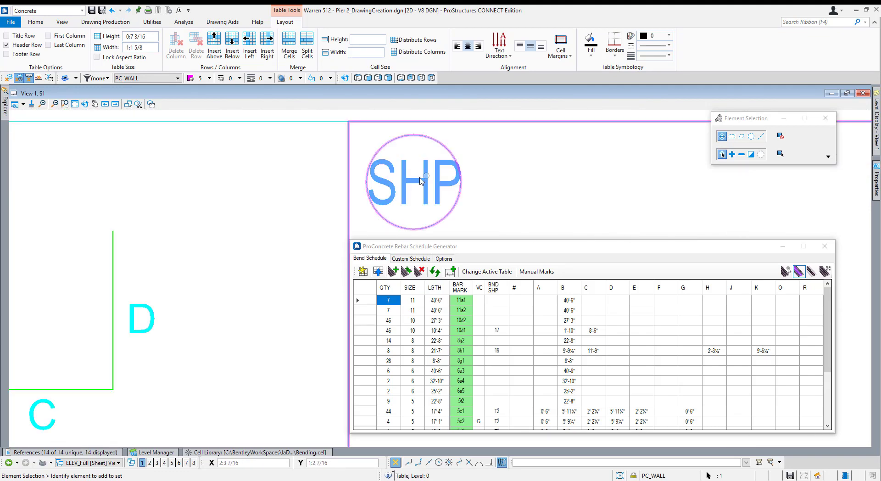
double_click(415, 183)
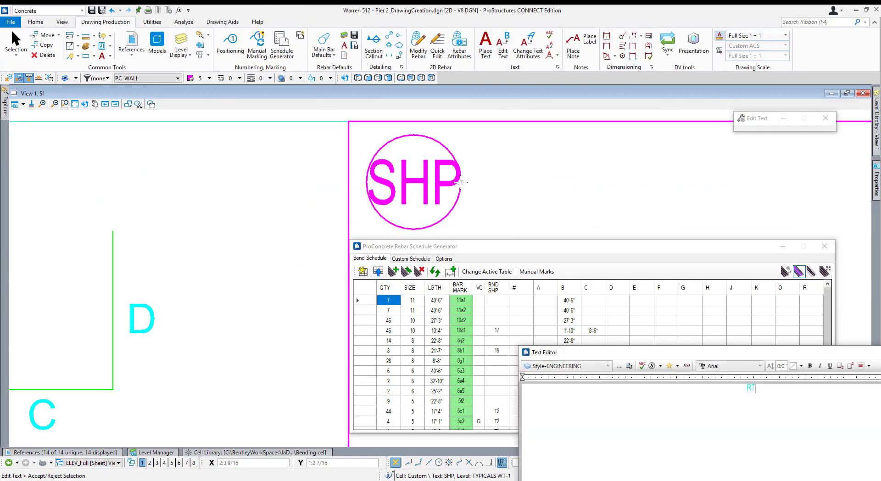
click(539, 175)
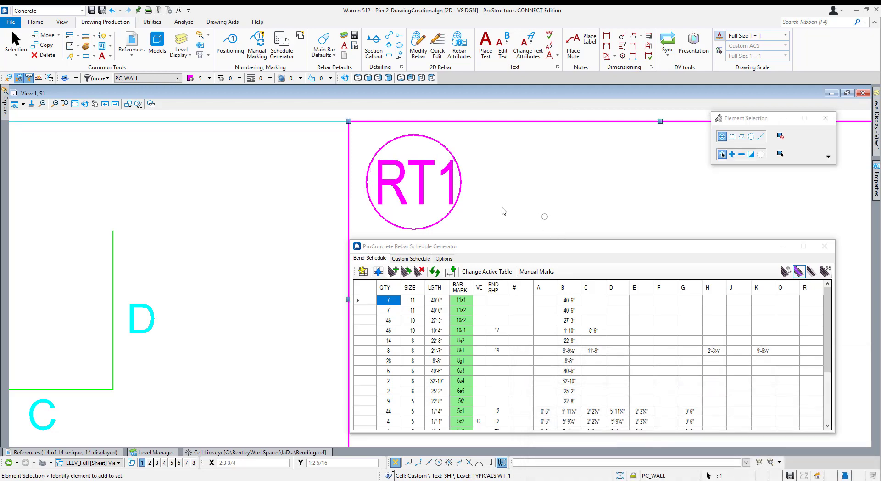
scroll(468, 186, down, 3)
scroll(393, 185, down, 3)
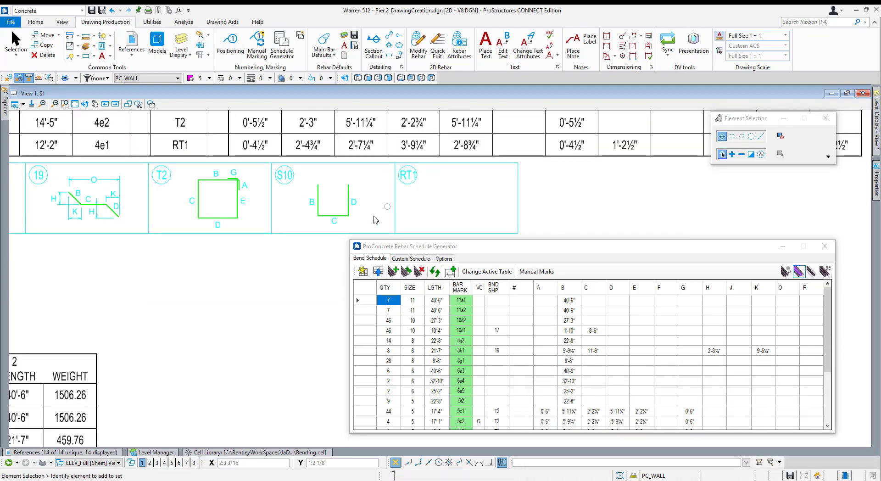
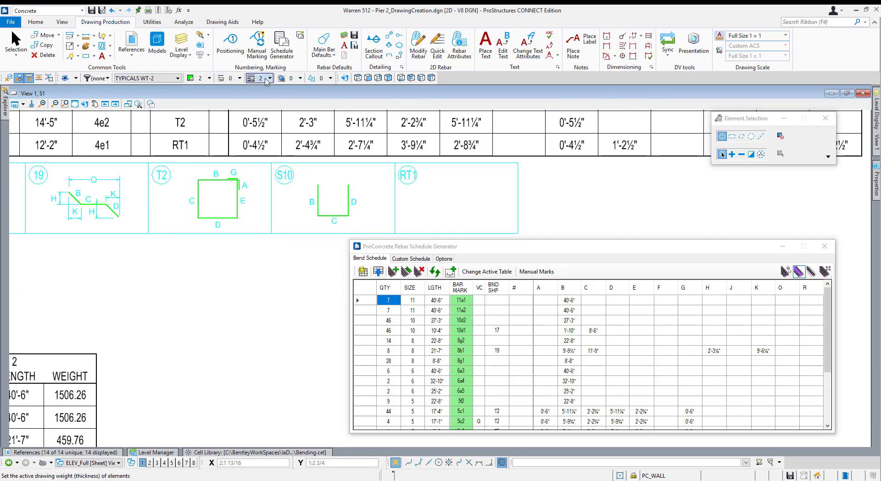
Start the RT1 bar outline with SmartLine on level TYPICALS WT-2: a short upper hook, a straight left leg and a semicircular bottom bend
click(430, 201)
key(Escape)
key(q)
key(1)
scroll(437, 204, up, 2)
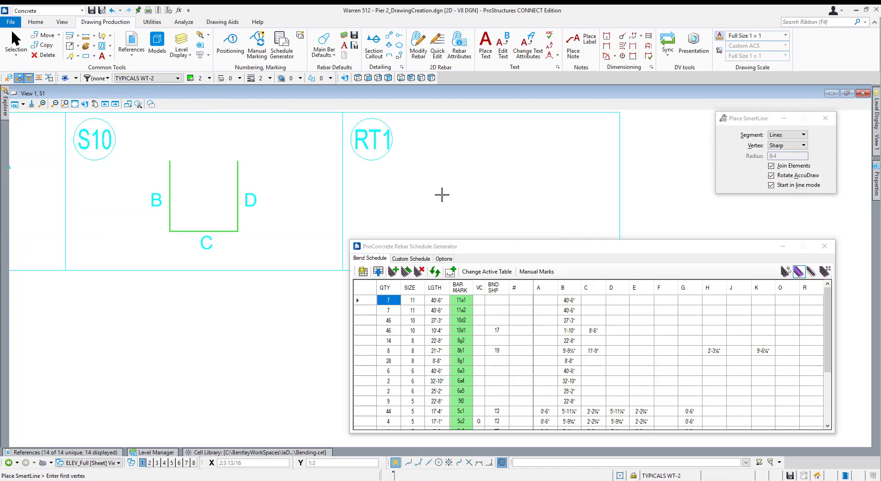
click(473, 135)
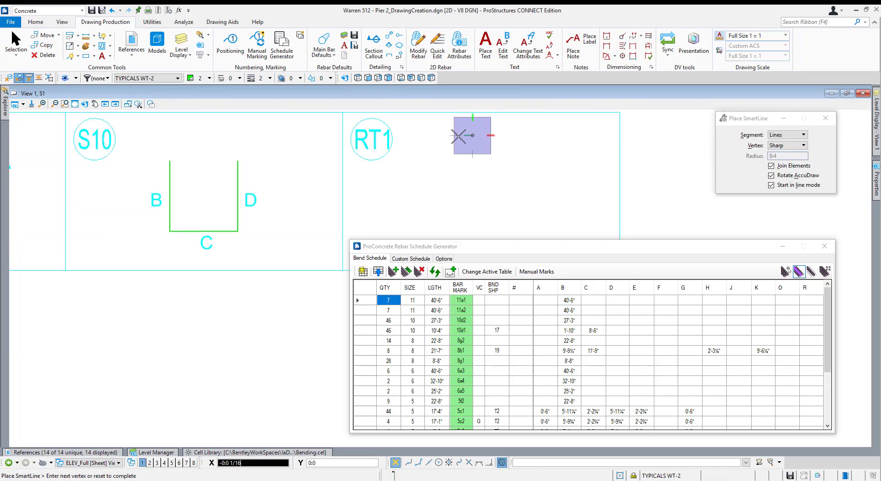
scroll(460, 136, down, 2)
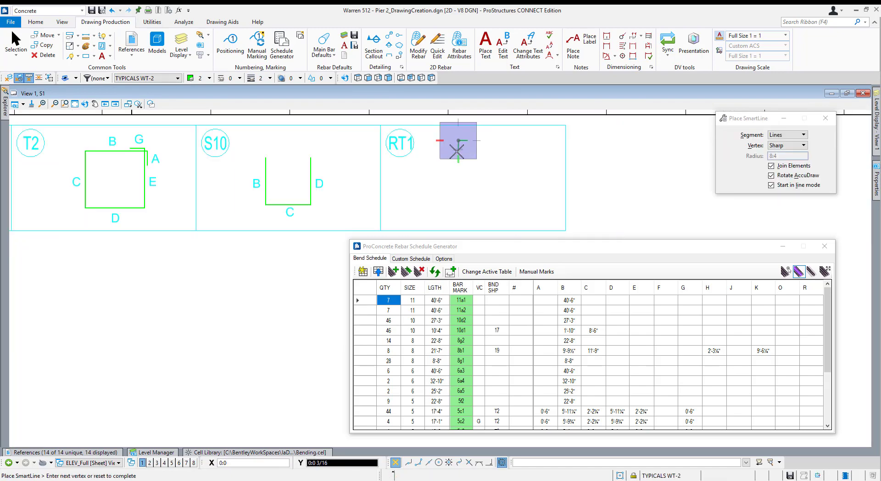
click(459, 197)
key(ctrl)
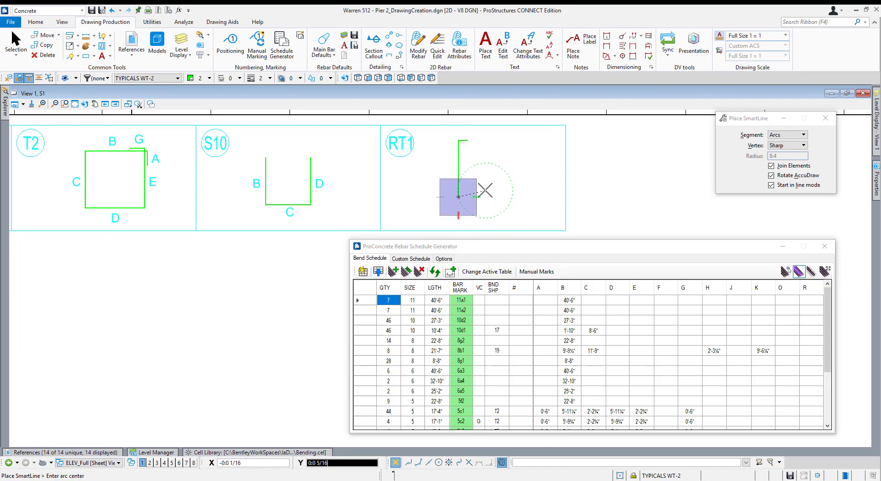
click(482, 197)
click(504, 197)
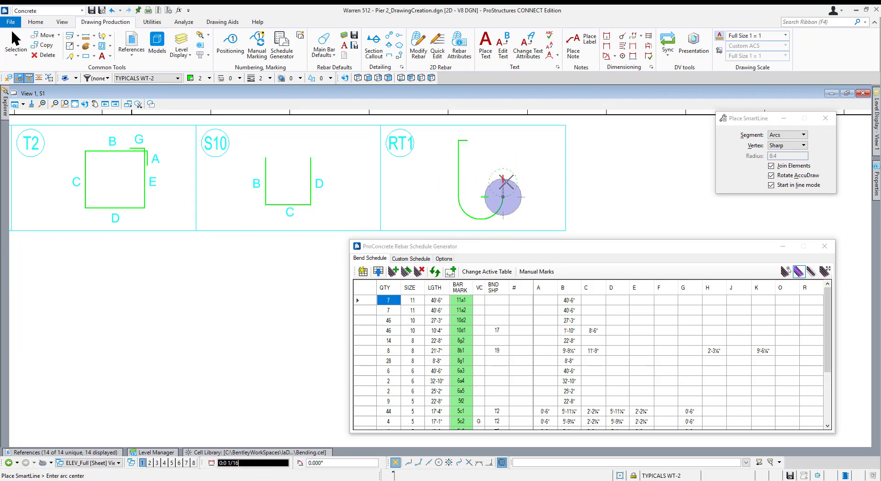
Finish the RT1 bar outline with a straight right leg, a top side running just past the left leg and a short downward hook
key(ctrl)
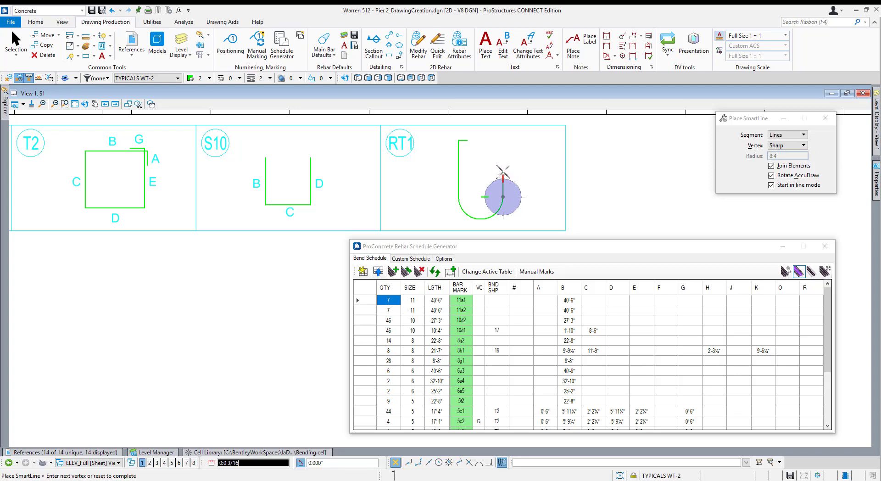
scroll(453, 149, up, 2)
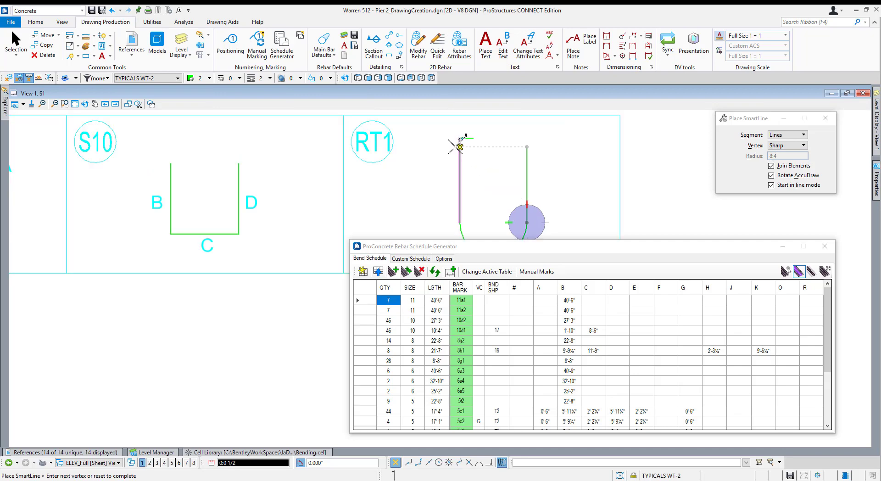
click(454, 145)
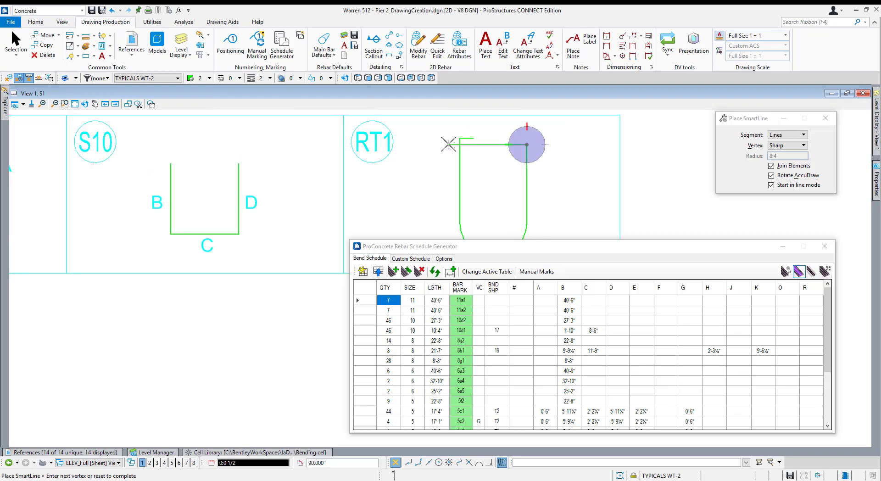
scroll(455, 147, up, 3)
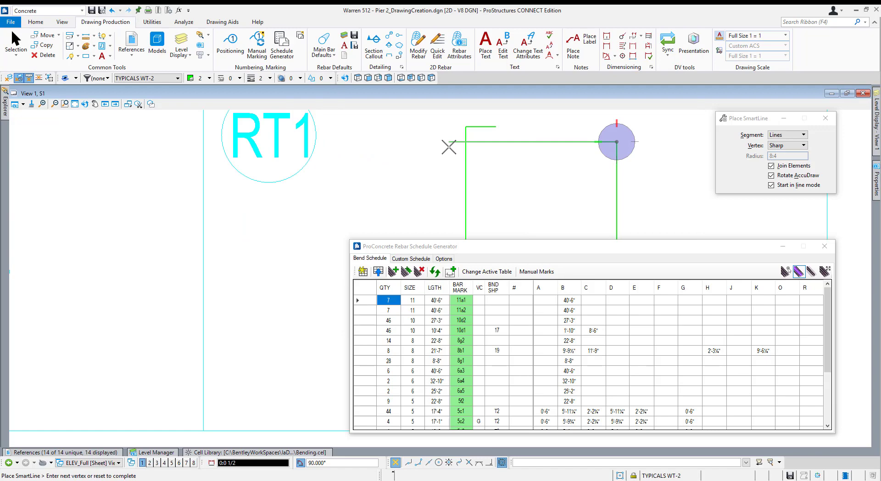
click(449, 146)
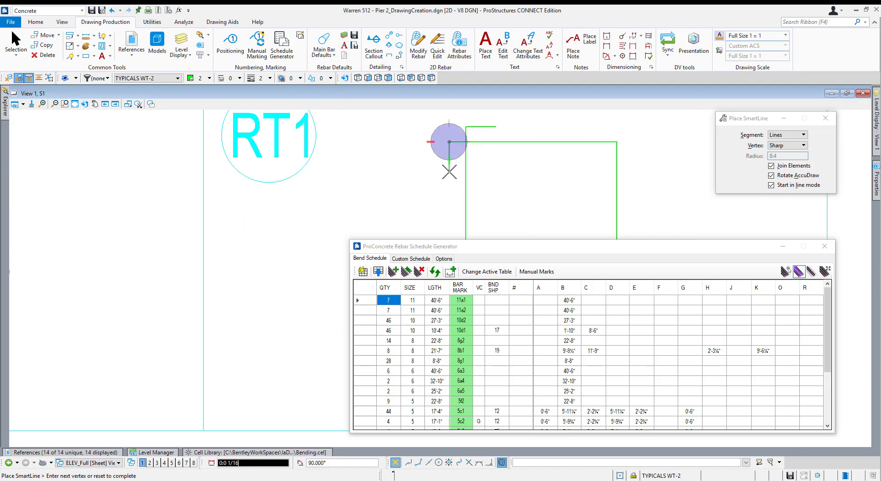
click(450, 172)
right_click(451, 171)
scroll(488, 166, down, 2)
key(Escape)
scroll(447, 158, down, 2)
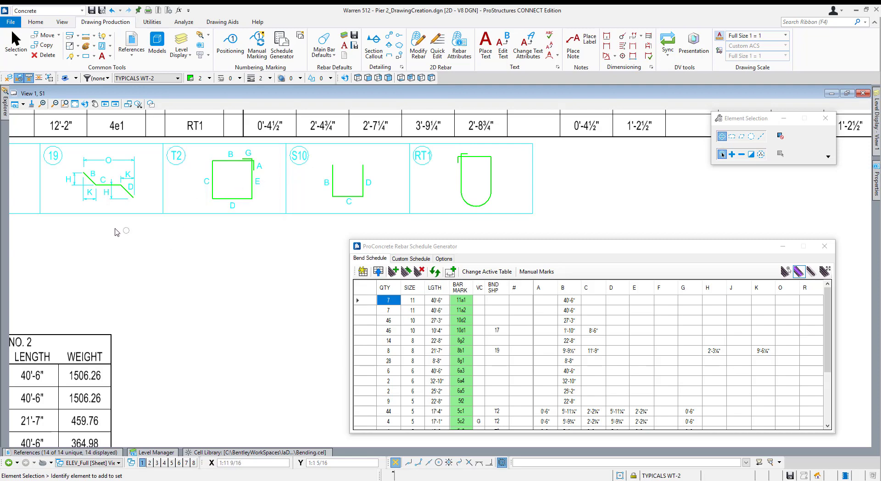
scroll(164, 251, down, 1)
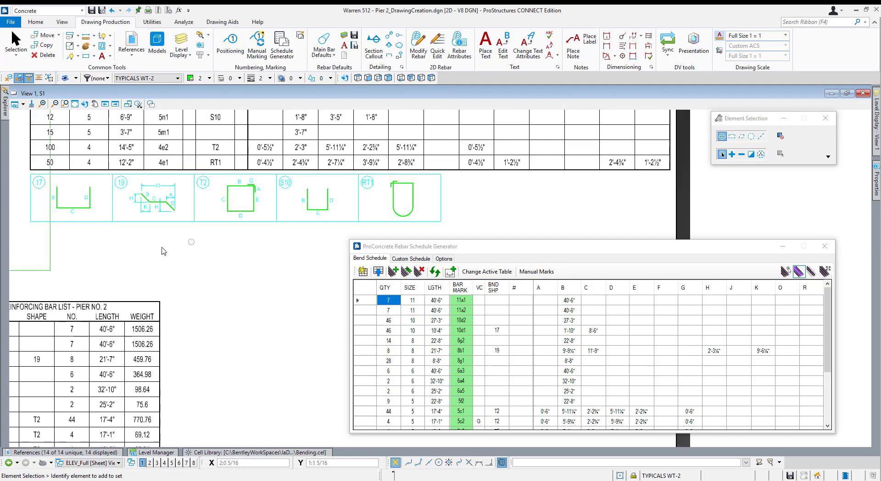
Copy the shape 19 and T2 bending diagrams together into the empty space below the diagram row
click(177, 222)
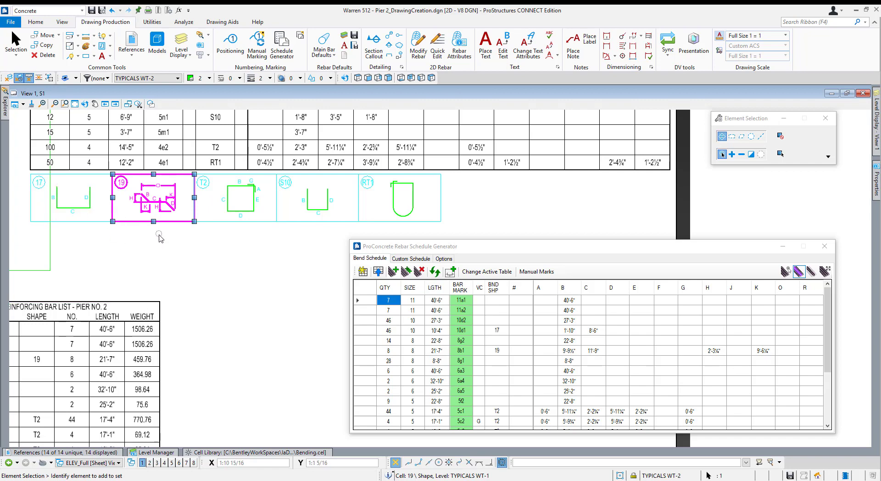
ctrl+click(242, 222)
key(3)
key(1)
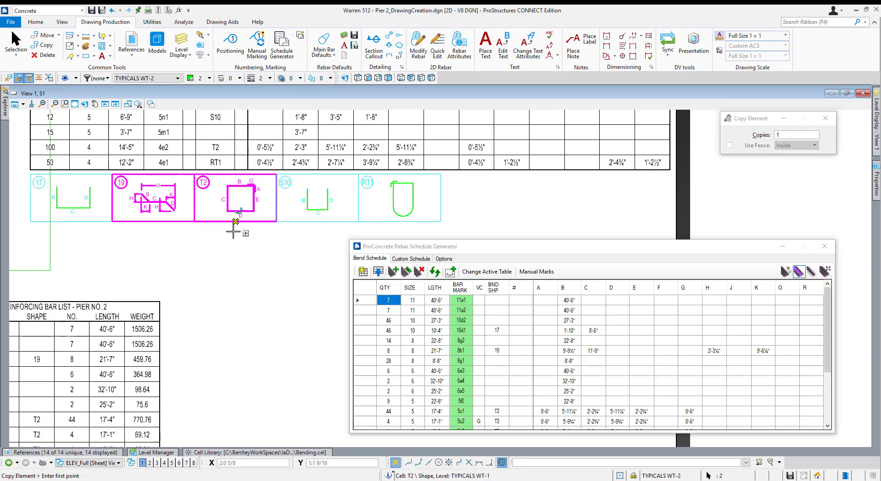
click(234, 225)
scroll(239, 257, down, 4)
scroll(242, 242, up, 3)
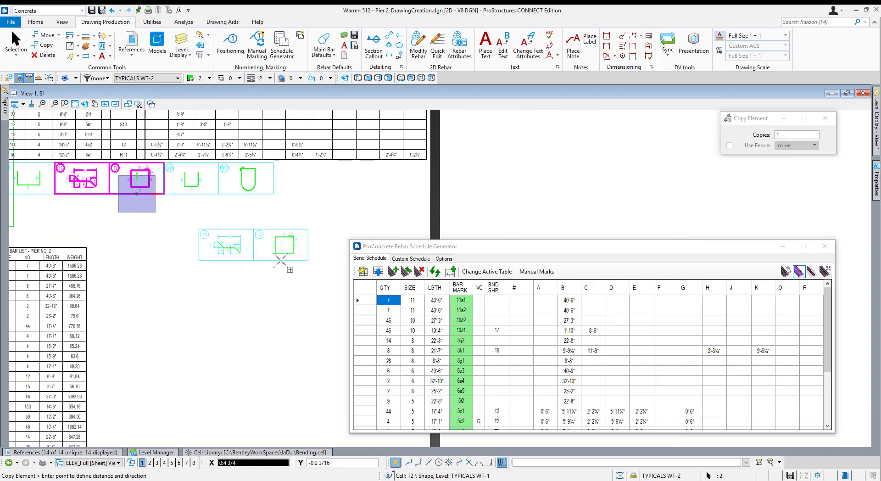
click(281, 260)
right_click(337, 211)
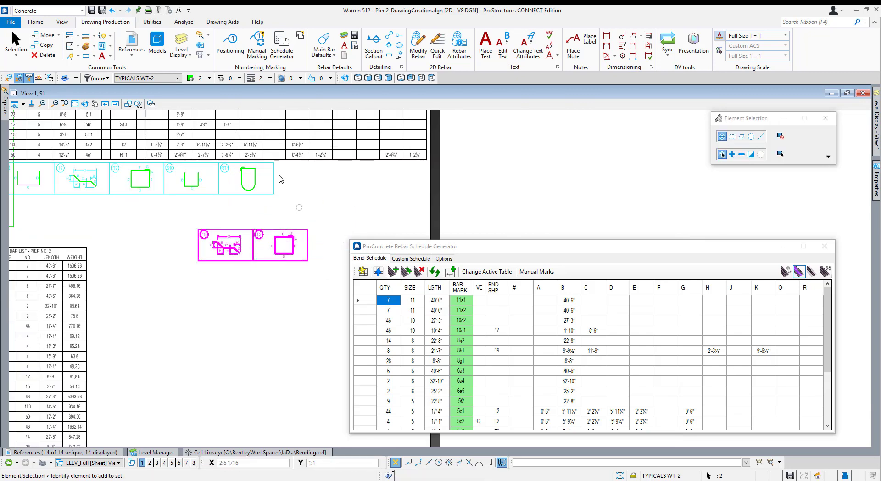
Drop the copied shape 19 and T2 diagrams into individual elements
click(102, 35)
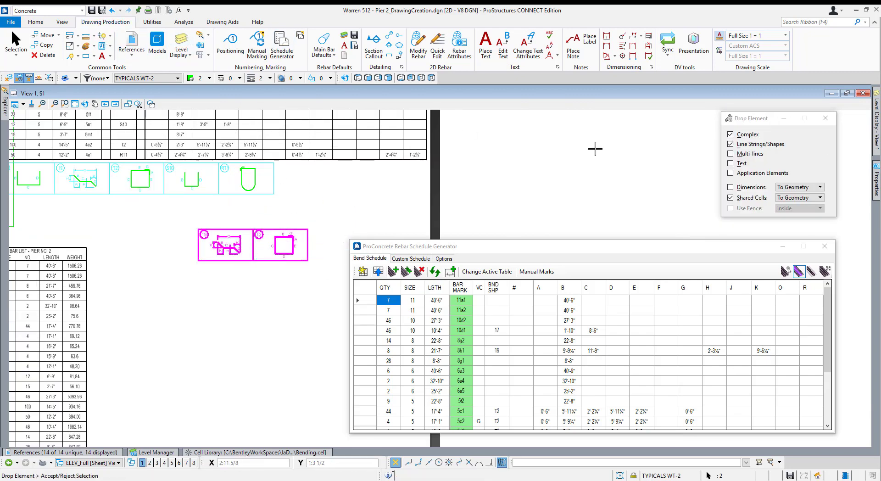
click(570, 196)
scroll(307, 244, up, 3)
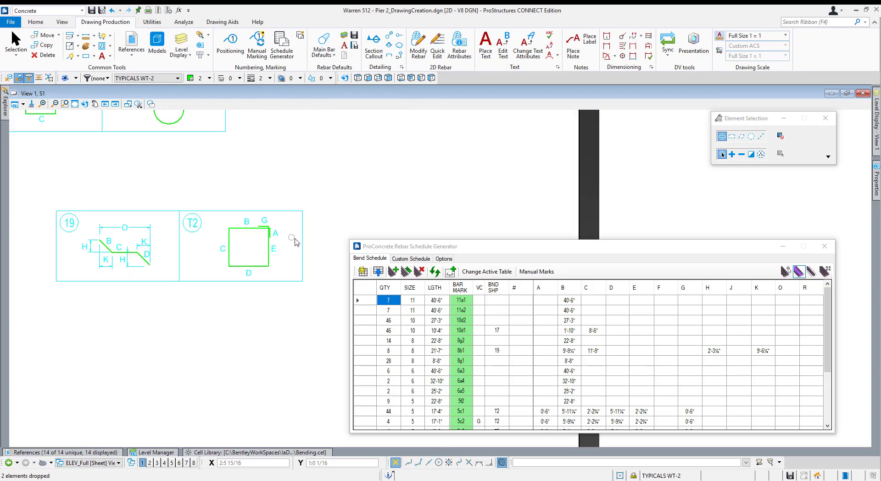
Move the letter A from the copied T2 diagram to the left of the RT1 bar's downward hook
key(3)
key(2)
click(276, 233)
scroll(241, 233, down, 2)
scroll(196, 126, up, 5)
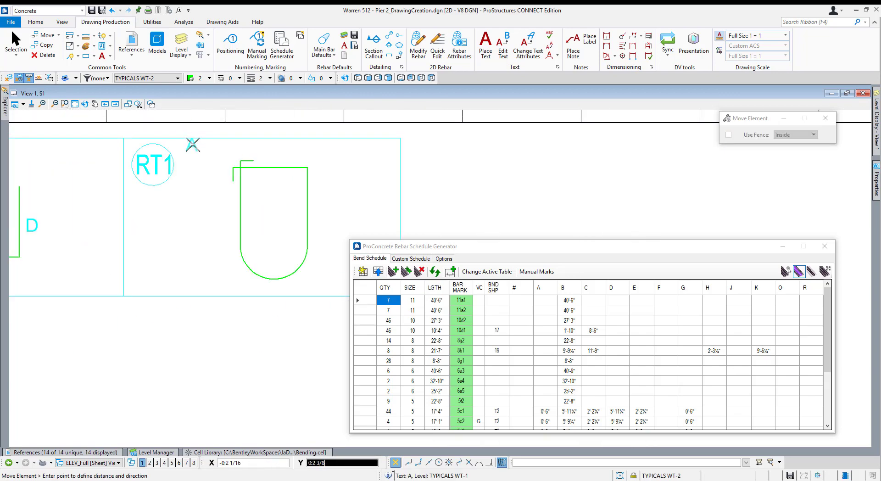
scroll(193, 144, up, 2)
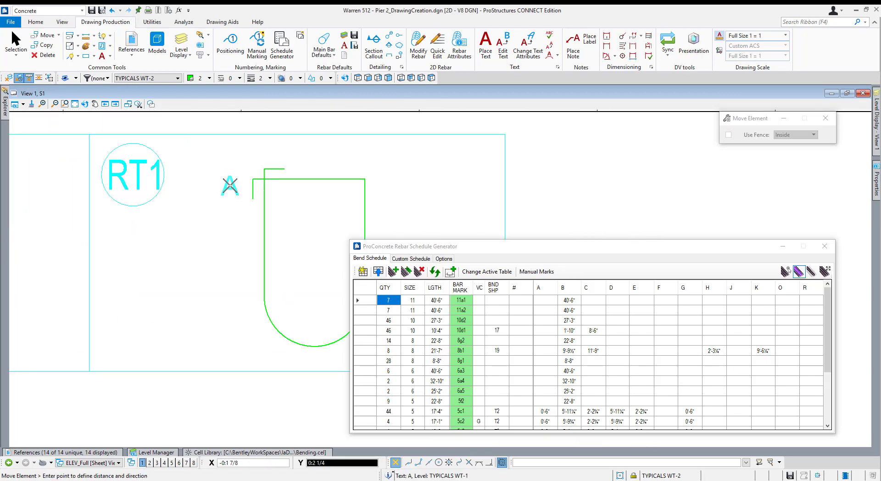
click(230, 186)
scroll(321, 181, down, 4)
key(Escape)
scroll(309, 156, down, 3)
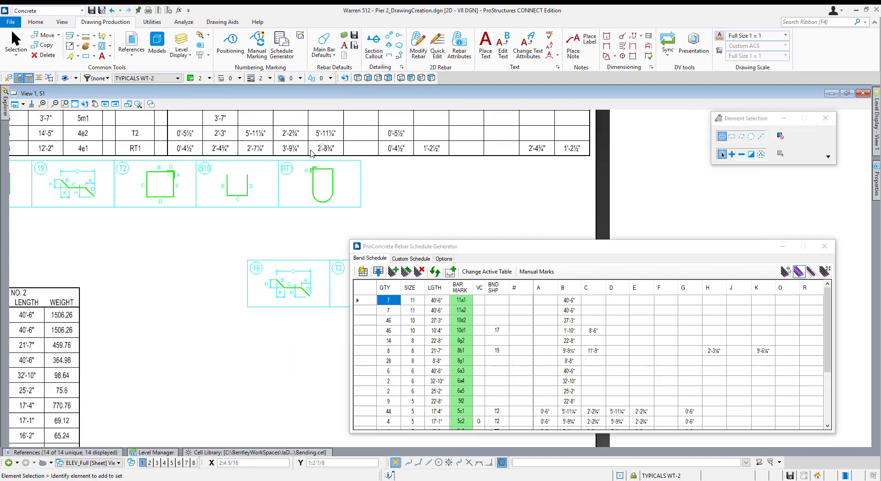
Move the letter B from the copied T2 diagram to above the RT1 bar's top side
mouse_move(238, 146)
middle_down()
mouse_move(195, 332)
mouse_move(214, 220)
middle_up()
scroll(320, 252, up, 3)
scroll(232, 211, down, 2)
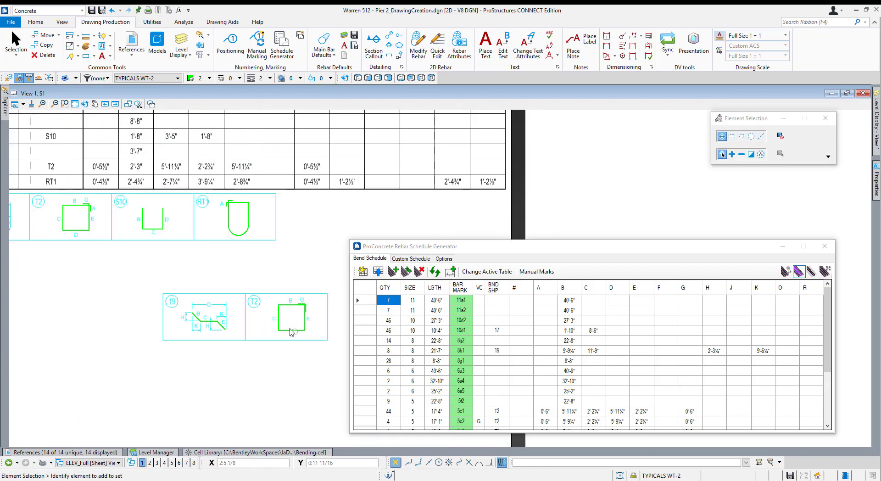
scroll(295, 298, up, 3)
key(3)
key(2)
click(281, 310)
scroll(280, 310, down, 2)
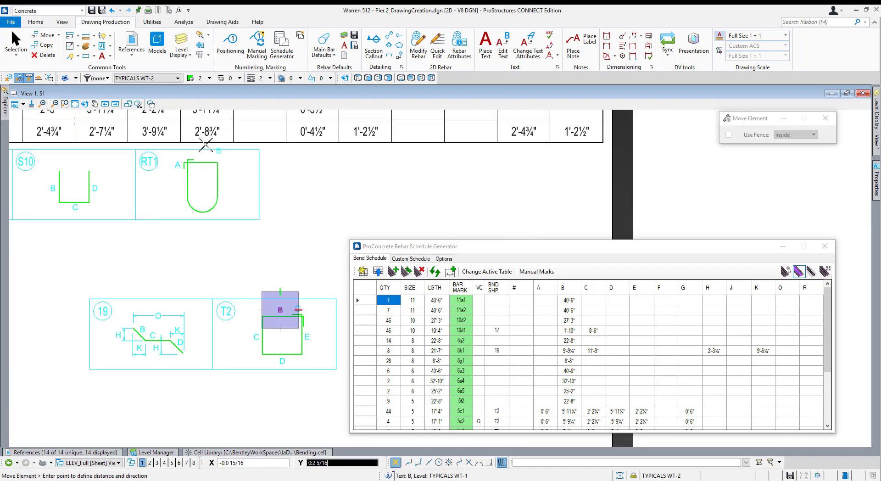
scroll(205, 145, up, 3)
click(199, 168)
scroll(218, 184, down, 2)
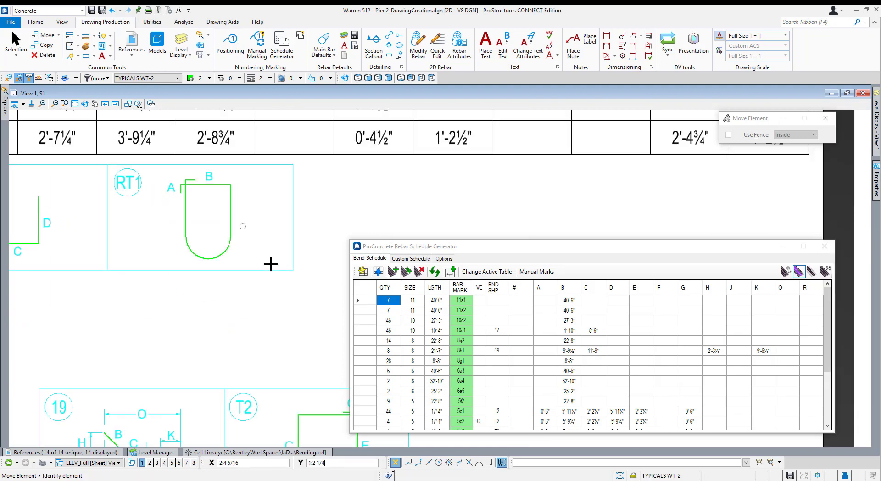
Move the letter G from the copied T2 diagram to above the RT1 bar's upper hook
scroll(271, 264, down, 2)
click(315, 350)
scroll(209, 213, up, 3)
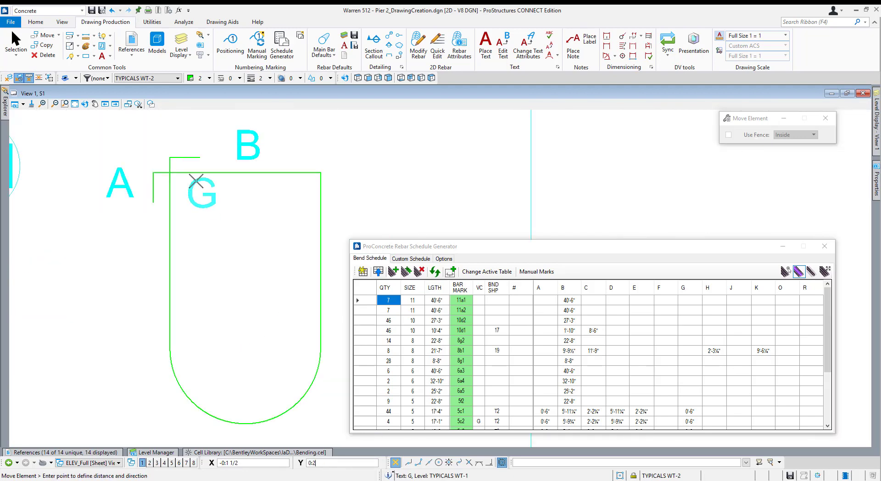
click(184, 129)
scroll(184, 129, down, 3)
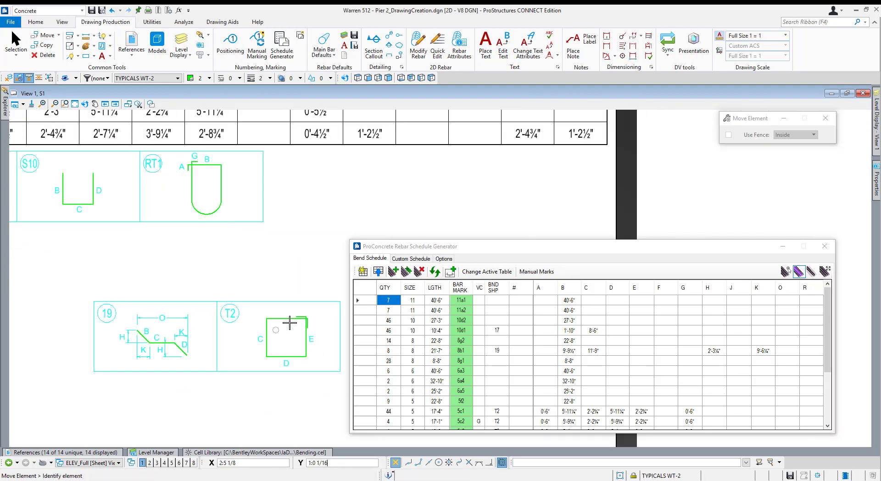
Move the C label from the spare T2 diagram to the right side of the RT1 bend shape
click(257, 340)
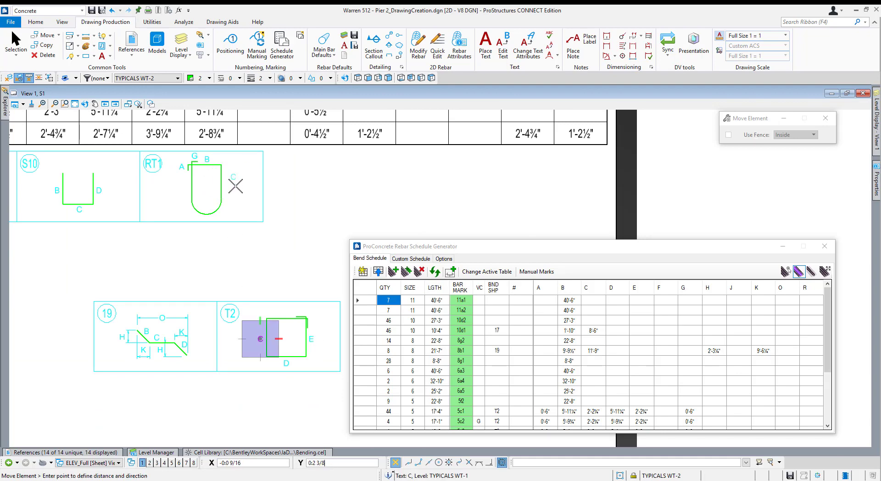
scroll(228, 186, up, 2)
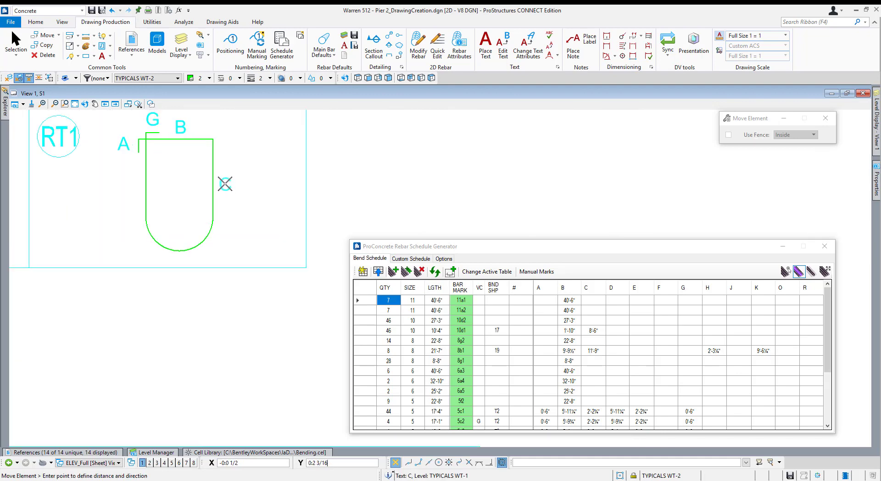
click(226, 184)
Move the D label from the spare T2 diagram to just outside the lower right of RT1's curve
scroll(227, 183, down, 4)
click(265, 303)
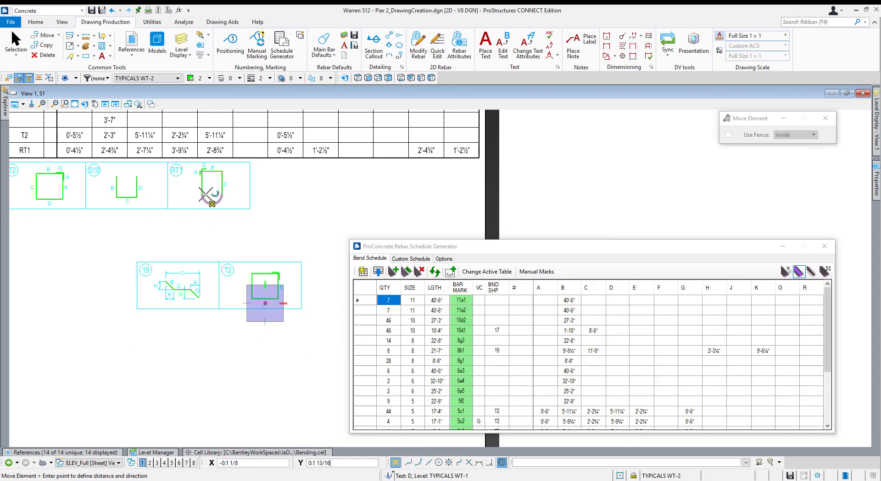
scroll(212, 204, up, 4)
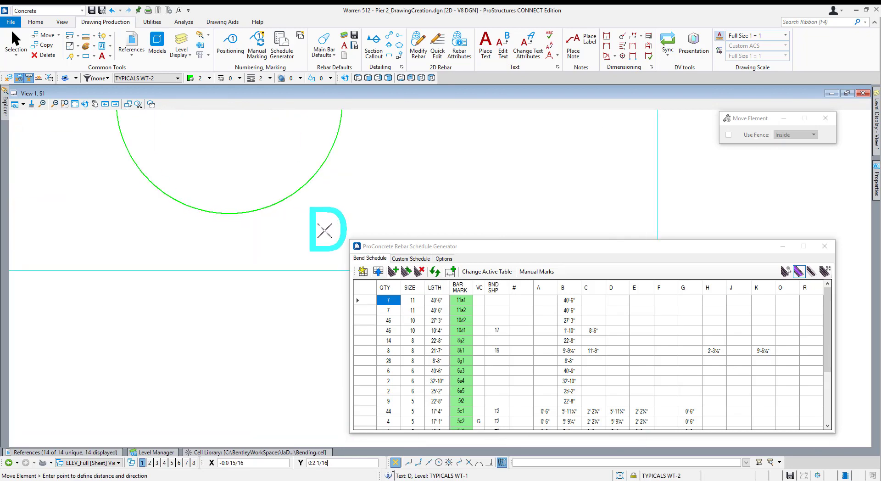
click(317, 230)
scroll(255, 214, down, 4)
Move the E label from the spare T2 diagram to the left side of the RT1 shape
scroll(282, 363, down, 2)
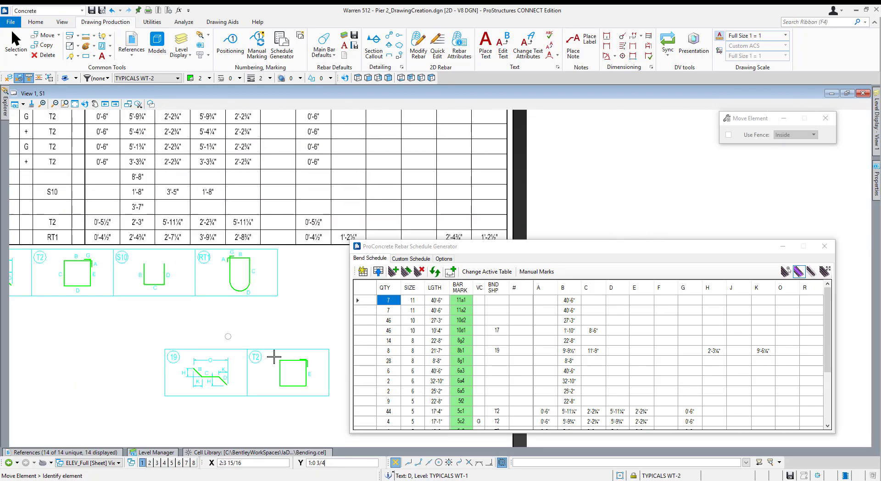
click(311, 370)
scroll(206, 268, up, 4)
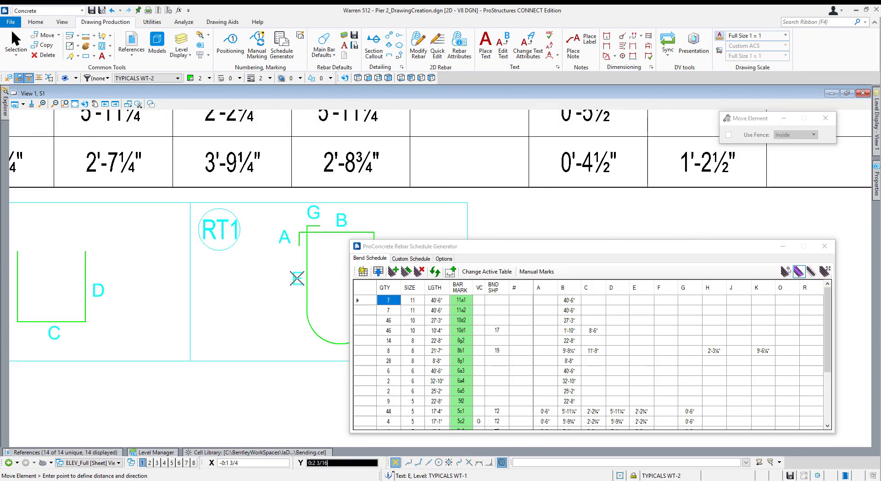
click(297, 278)
scroll(183, 257, down, 3)
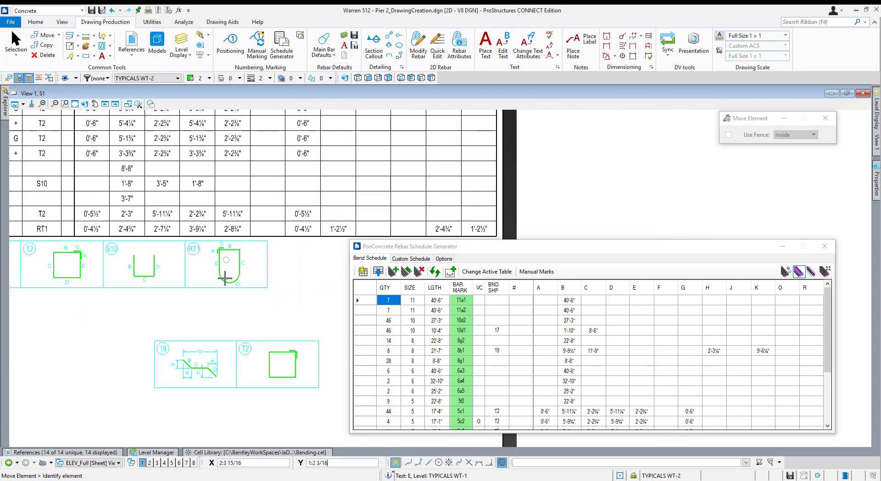
middle_drag(204, 365, 192, 398)
scroll(192, 399, down, 1)
scroll(197, 367, up, 3)
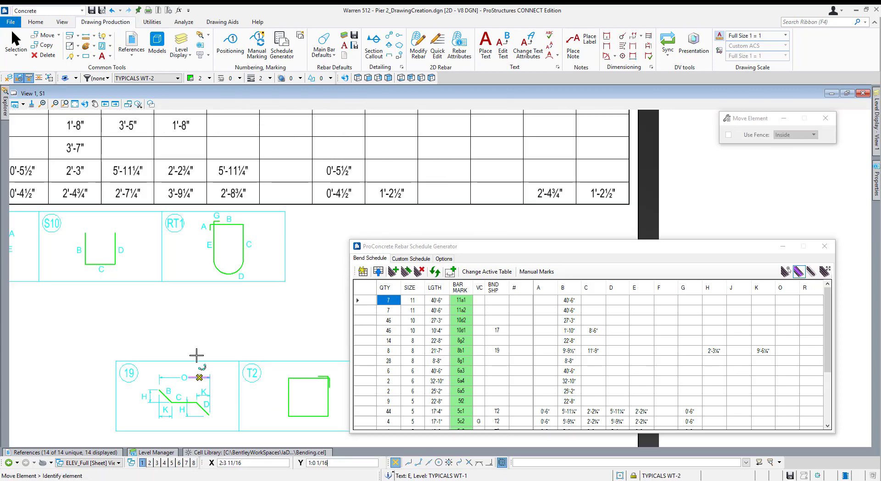
key(Escape)
Check the RT1 row's bending dimensions in the schedule against the labels on the RT1 diagram
scroll(225, 329, down, 3)
scroll(225, 330, down, 3)
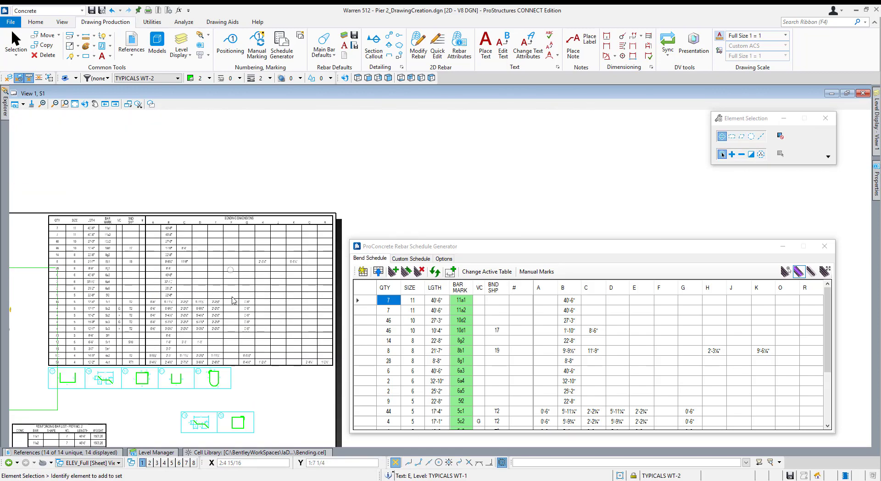
middle_drag(227, 315, 225, 285)
scroll(287, 333, up, 2)
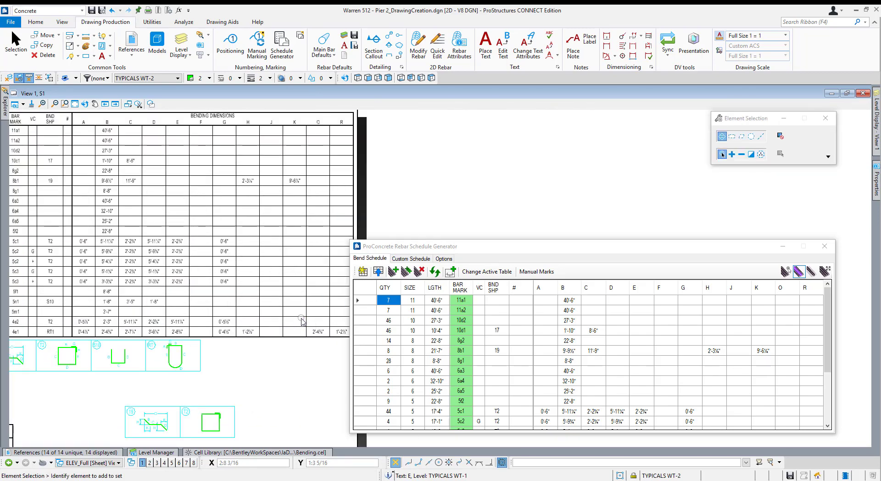
middle_drag(306, 319, 309, 361)
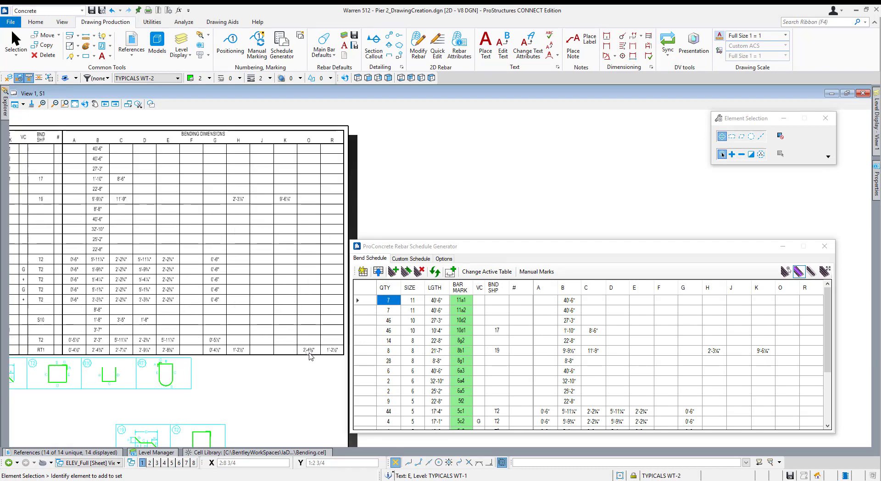
scroll(257, 354, down, 3)
middle_drag(212, 279, 237, 315)
scroll(251, 310, up, 8)
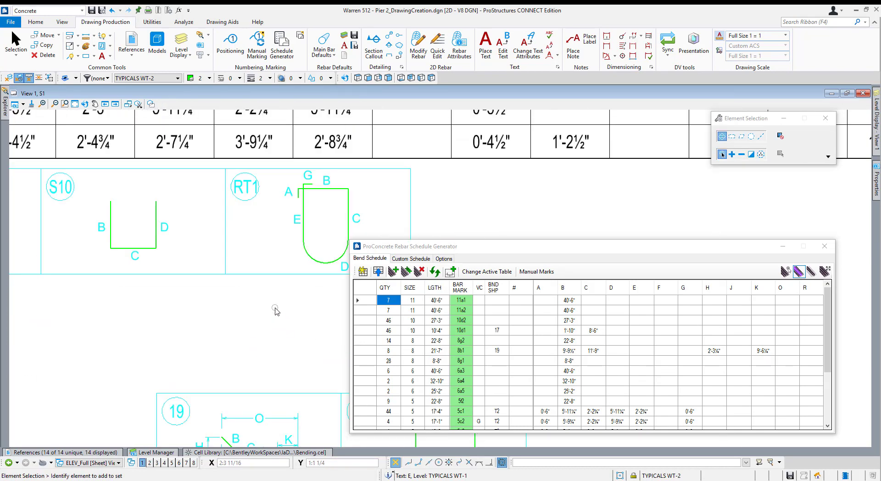
middle_drag(305, 216, 277, 255)
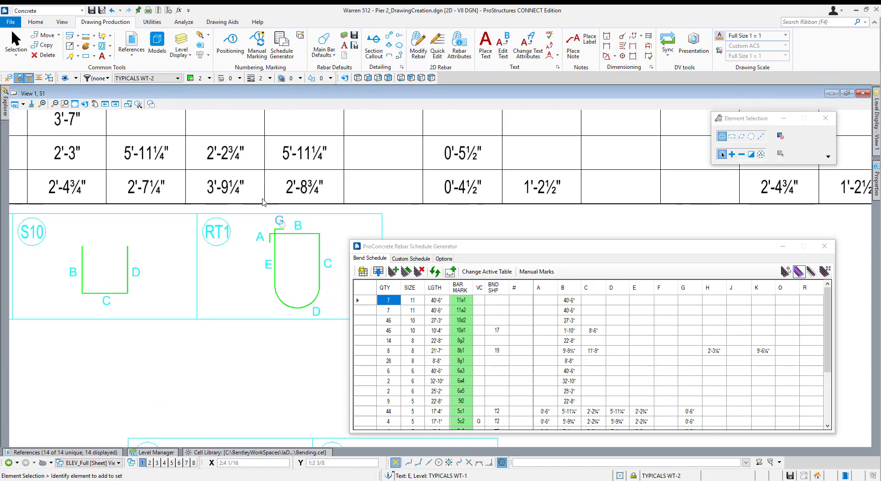
scroll(259, 202, down, 1)
Move RT1's D label to the inside of the curve, near its lower right
scroll(293, 264, up, 3)
drag(305, 284, 293, 260)
click(356, 159)
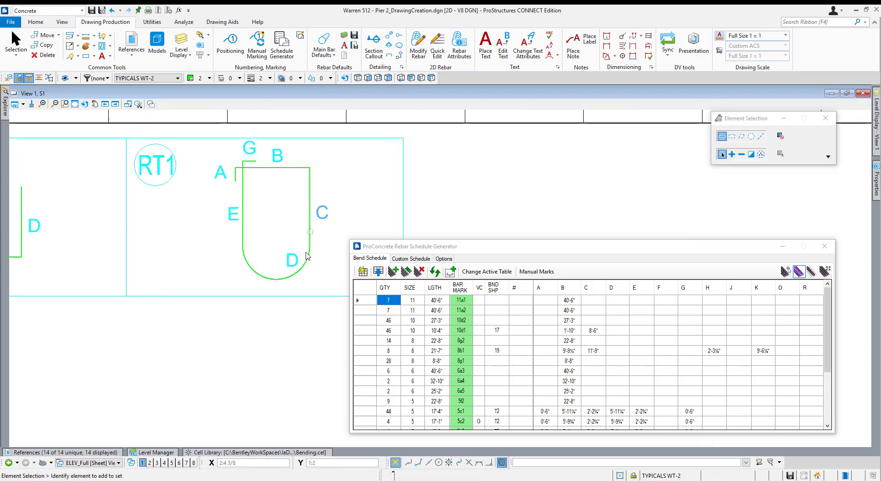
Stretch the curved lower end of the RT1 shape, with its D label, upward by about 1/16 inch
click(78, 40)
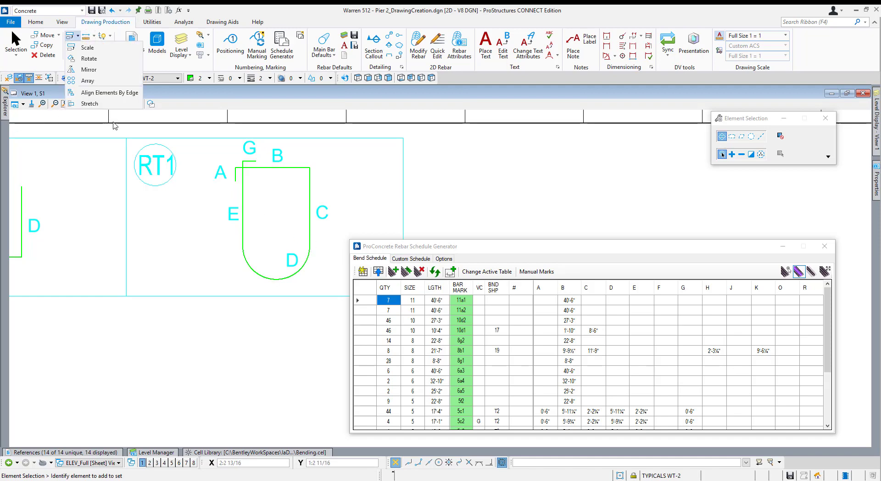
click(113, 105)
click(330, 313)
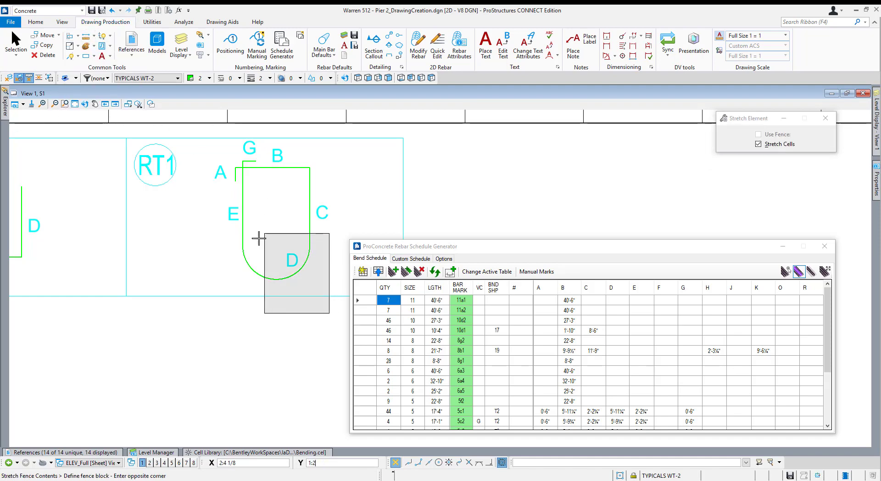
click(223, 232)
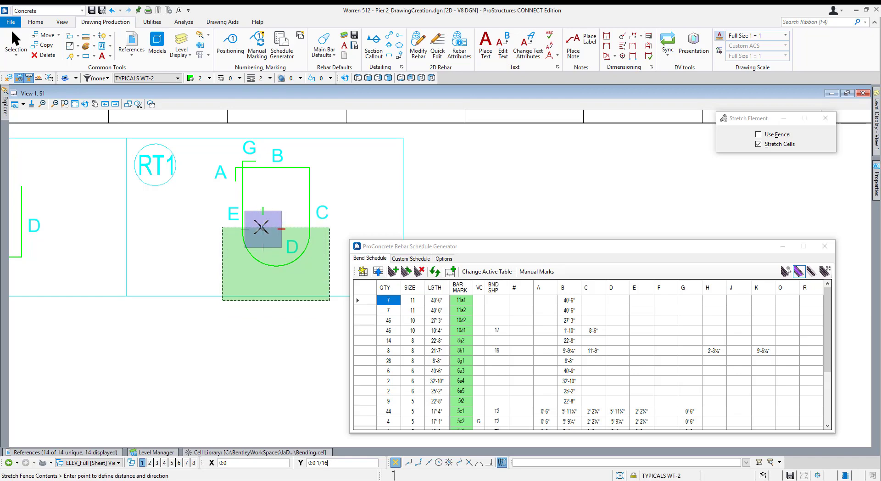
click(258, 230)
key(Escape)
Move the whole O dimension out of the spare shape 19 diagram to the blank area below RT1
scroll(230, 225, down, 5)
scroll(206, 330, up, 3)
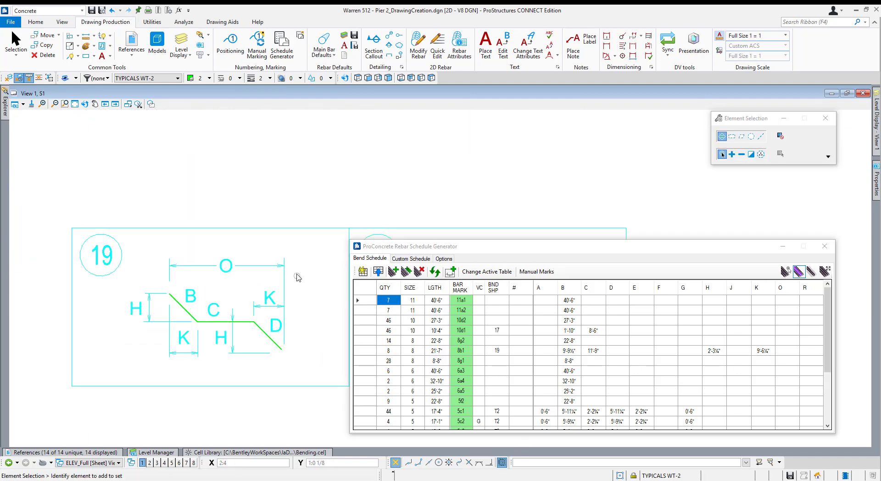
drag(296, 275, 151, 245)
key(m)
click(233, 265)
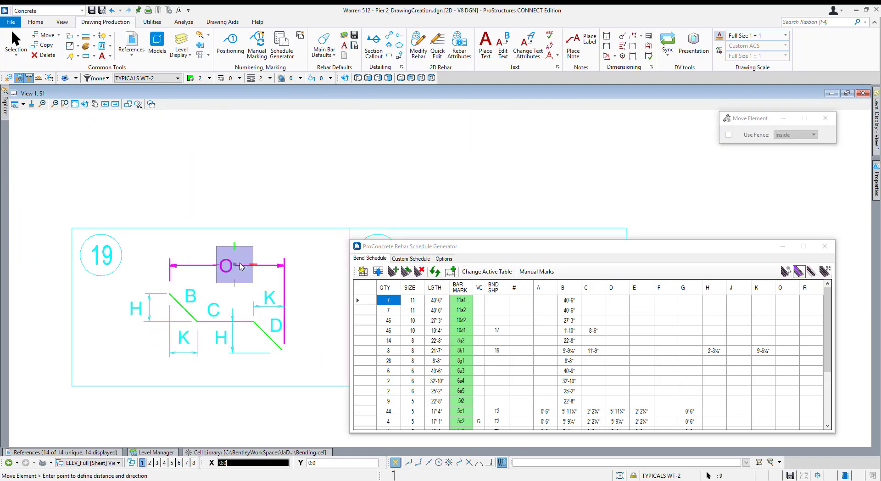
scroll(238, 269, down, 2)
scroll(293, 143, up, 2)
click(265, 254)
right_click(269, 252)
Move the O dimension below RT1's curve, aligning its left extension line with the shape's left side
key(m)
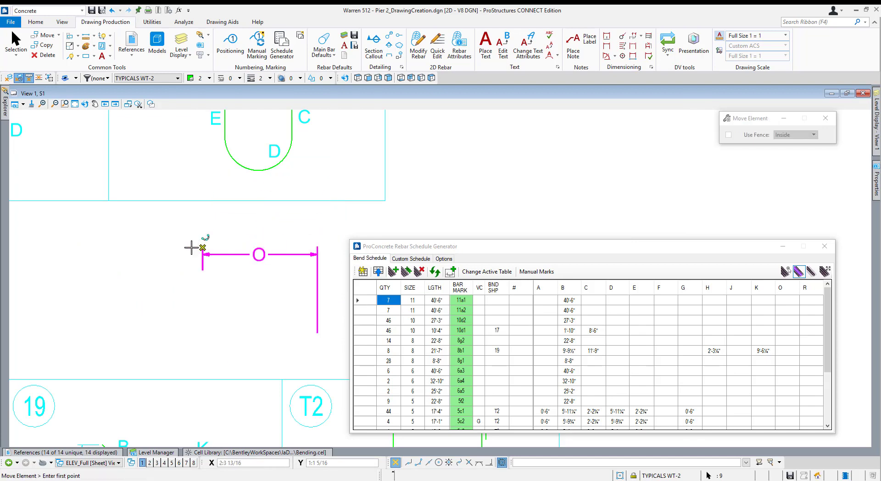
click(198, 247)
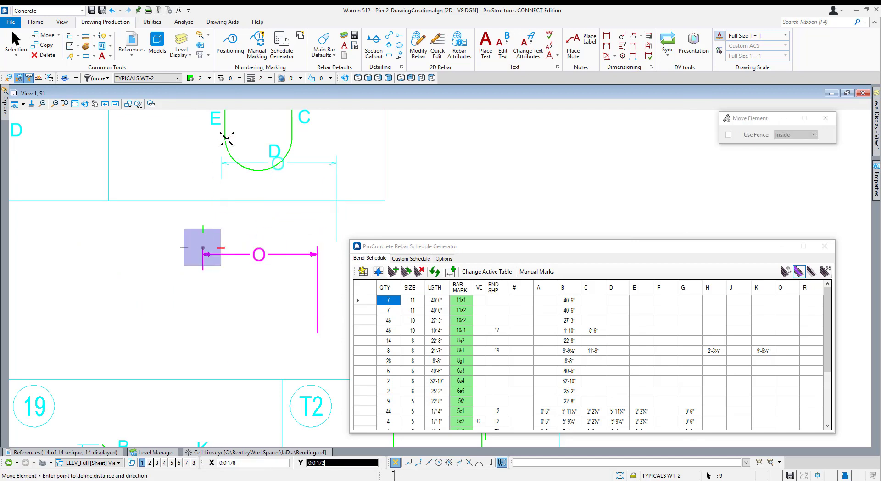
click(223, 178)
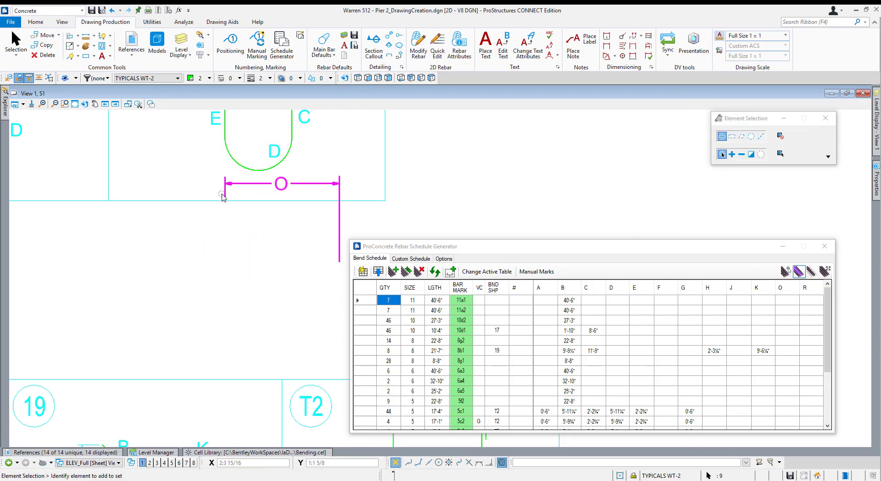
click(359, 188)
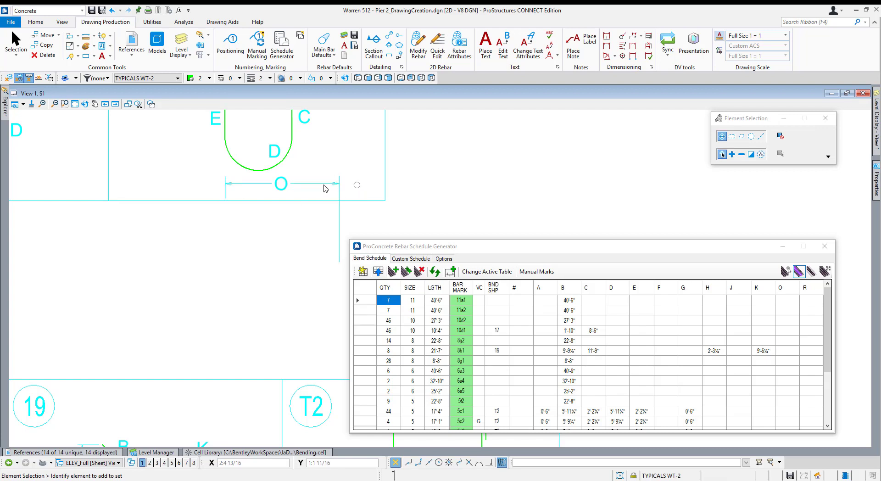
Move the letter O horizontally so it is centred under RT1's curve
click(286, 188)
key(3)
key(2)
click(281, 183)
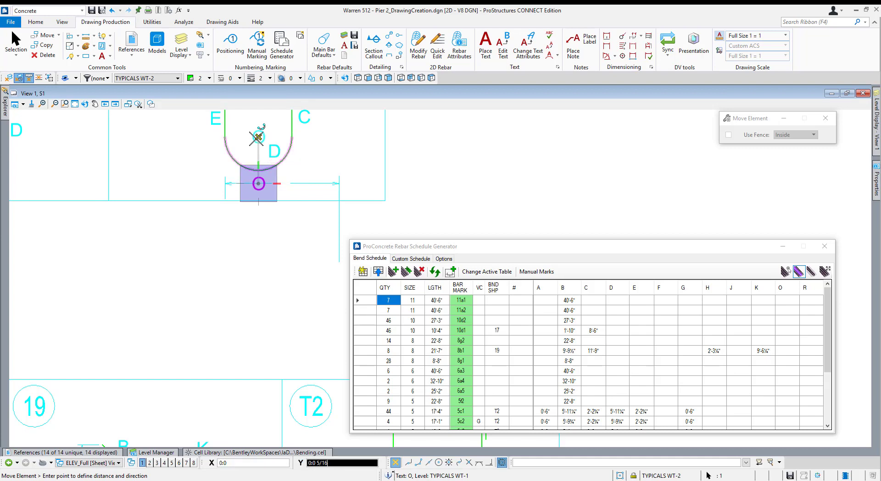
click(258, 183)
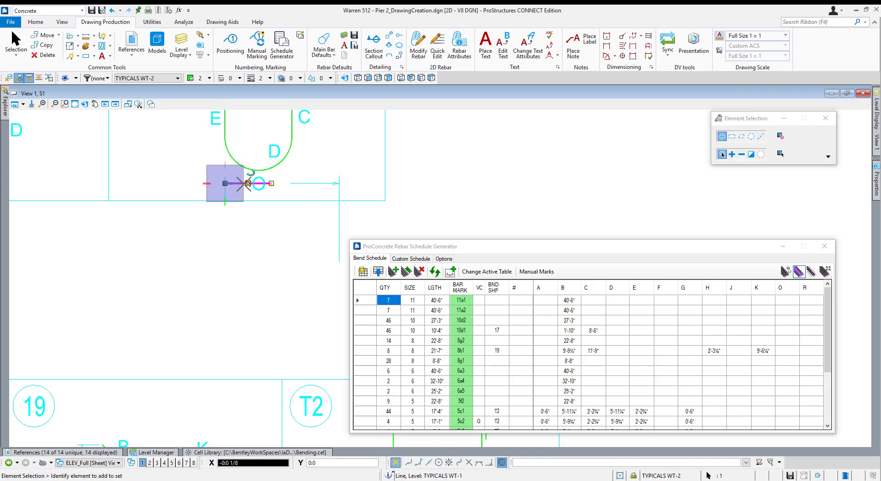
Shorten the O dimension's left arrow line to end before the letter, and delete the right arrow and extension line
scroll(241, 183, up, 3)
scroll(252, 183, down, 3)
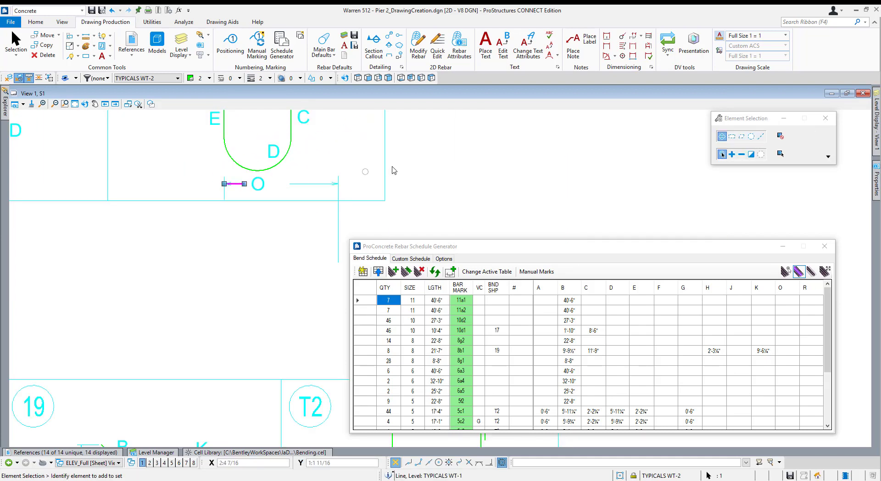
click(336, 192)
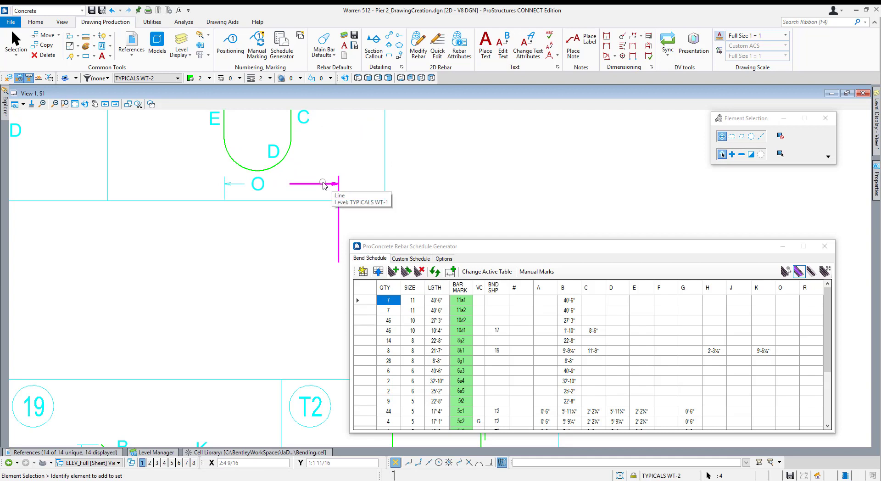
key(Delete)
Mirror the O dimension's left extension line about its horizontal arrow line without making a copy
scroll(216, 164, up, 3)
click(244, 216)
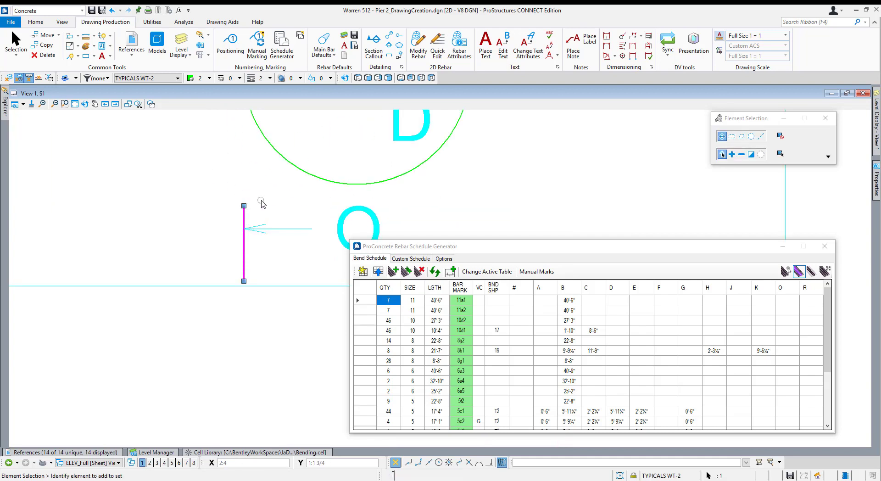
right_click(265, 205)
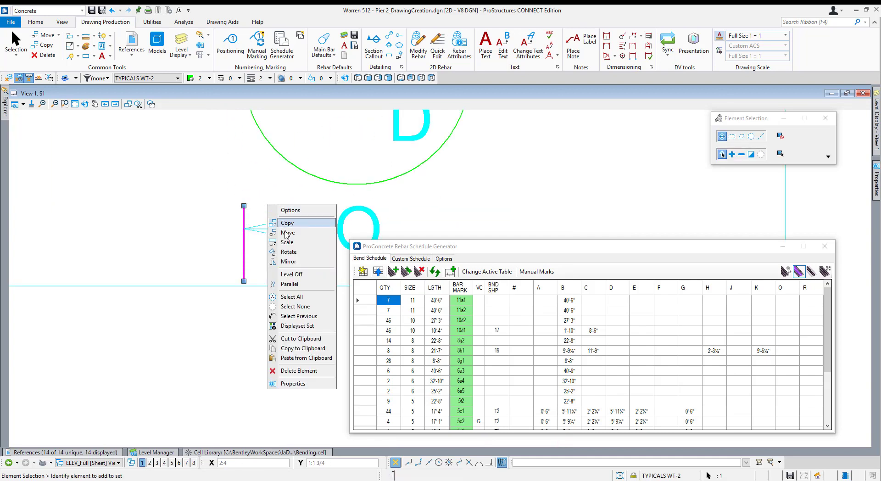
click(288, 262)
click(765, 155)
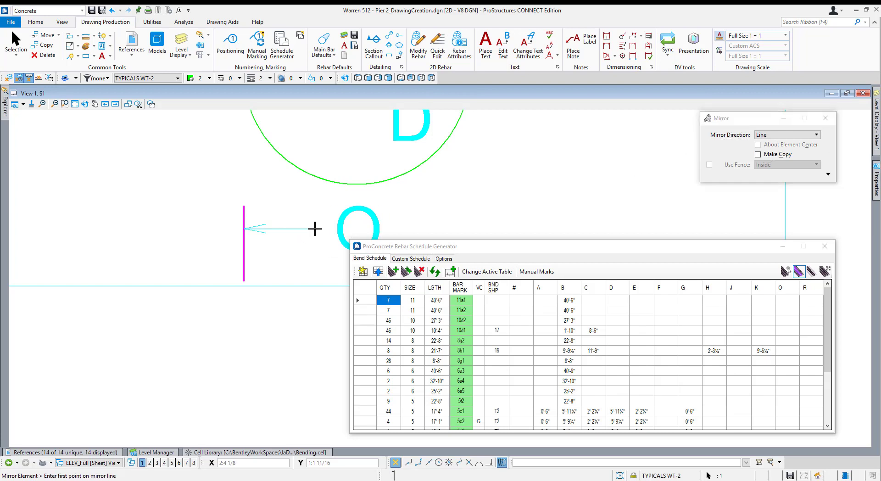
click(294, 229)
click(311, 229)
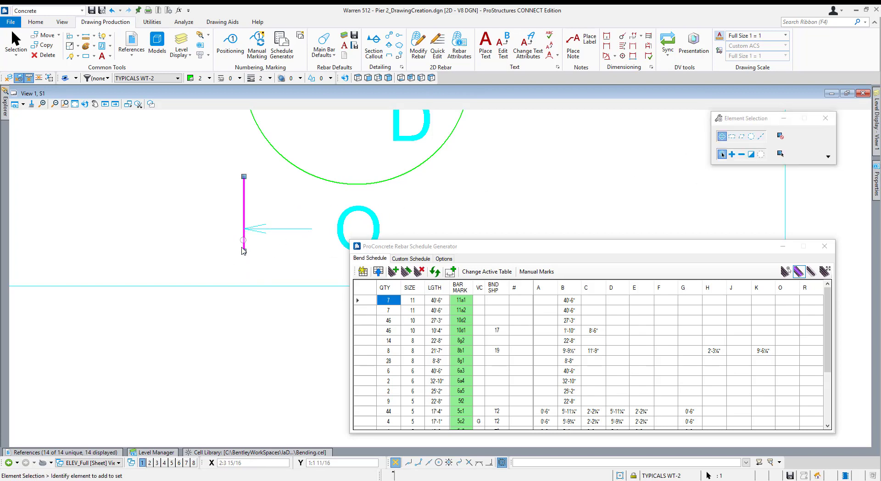
Extend the upper end of the O dimension's left extension line upward alongside RT1's curve
scroll(243, 250, down, 2)
click(243, 204)
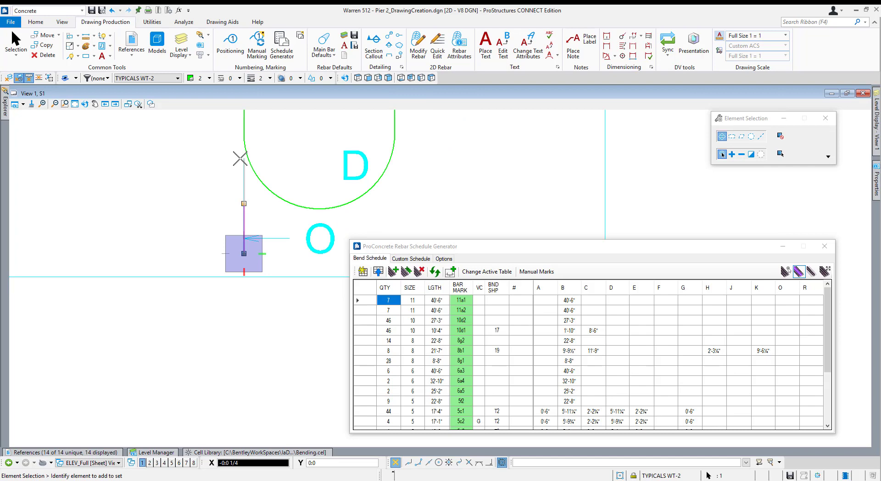
click(240, 159)
scroll(234, 176, down, 3)
scroll(245, 197, up, 4)
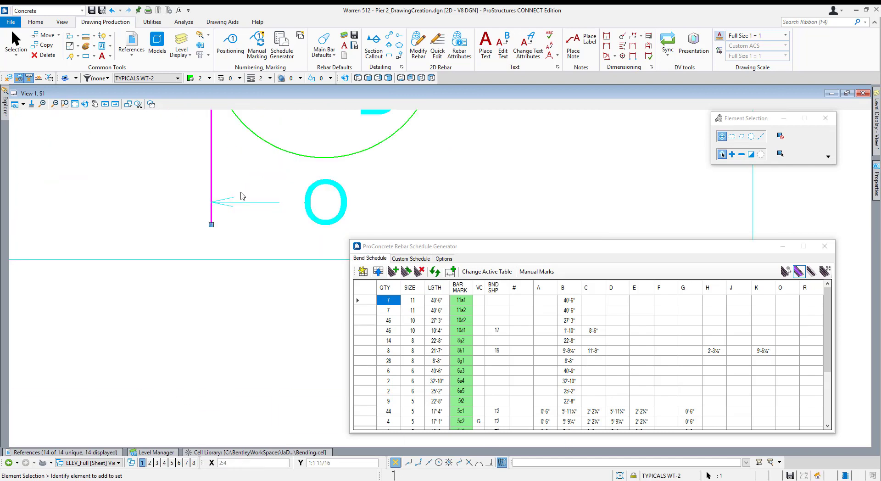
Mirror a copy of the O dimension's left arrow and extension line about the vertical line through the centre of RT1's curve
click(199, 247)
scroll(200, 248, down, 4)
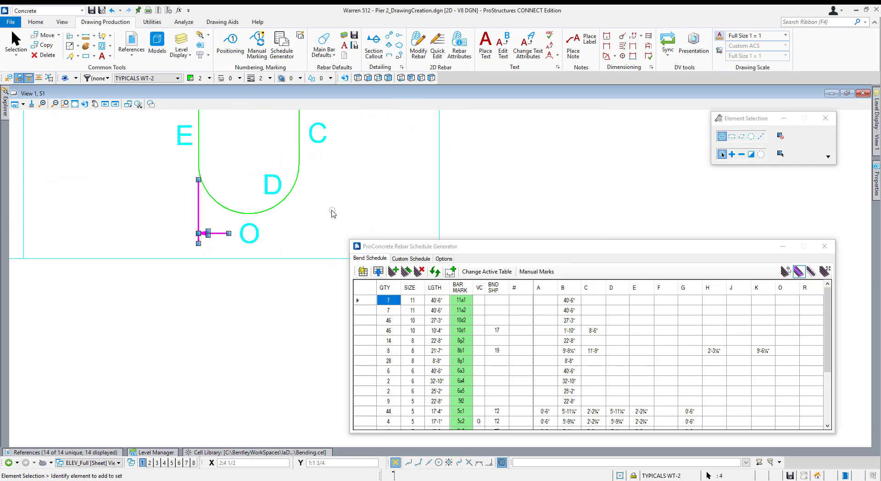
right_click(337, 214)
click(359, 271)
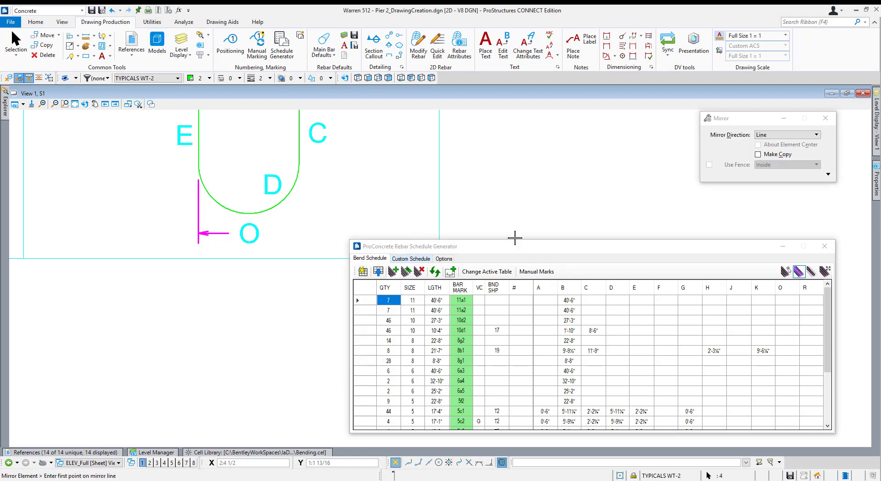
click(758, 155)
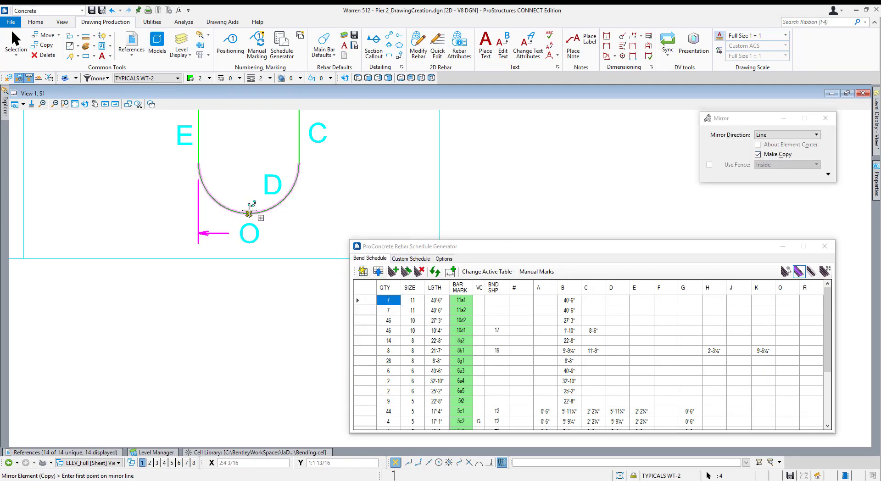
click(248, 163)
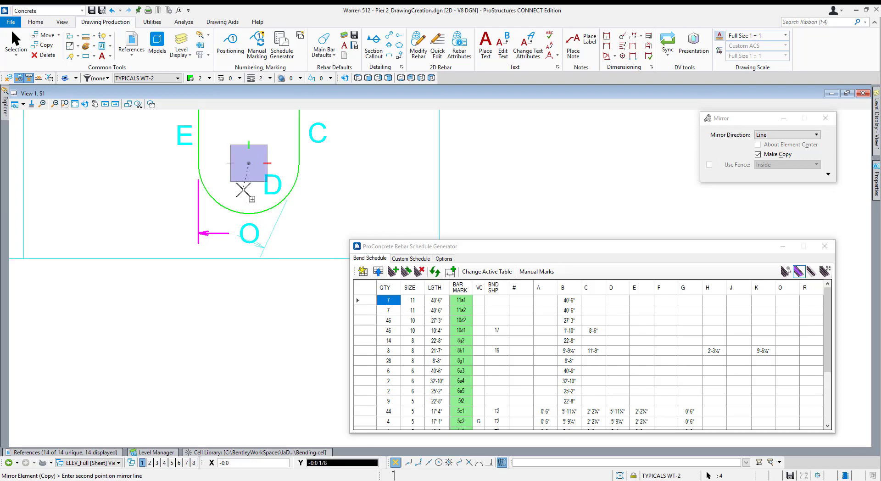
click(249, 191)
right_click(251, 192)
click(333, 186)
middle_drag(293, 185, 280, 282)
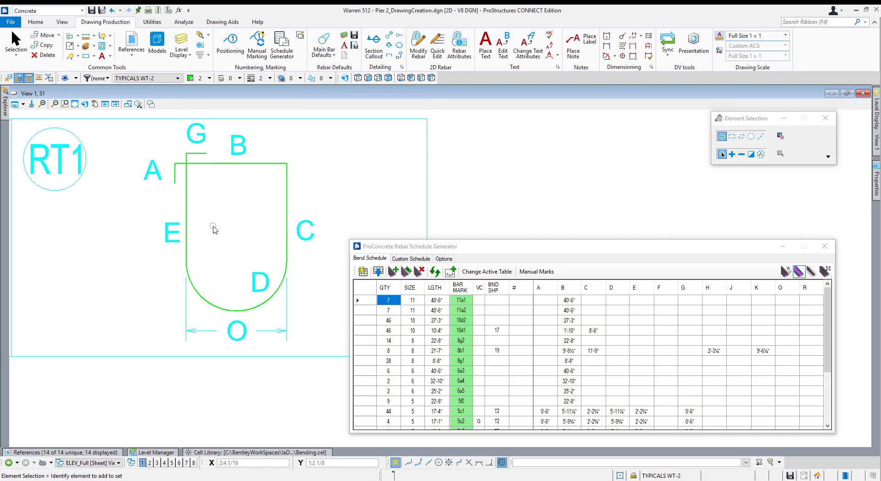
Draw a short vertical line on level TYPICALS WT-1 at RT1's arc centre and move its midpoint onto that centre
middle_drag(214, 229, 238, 250)
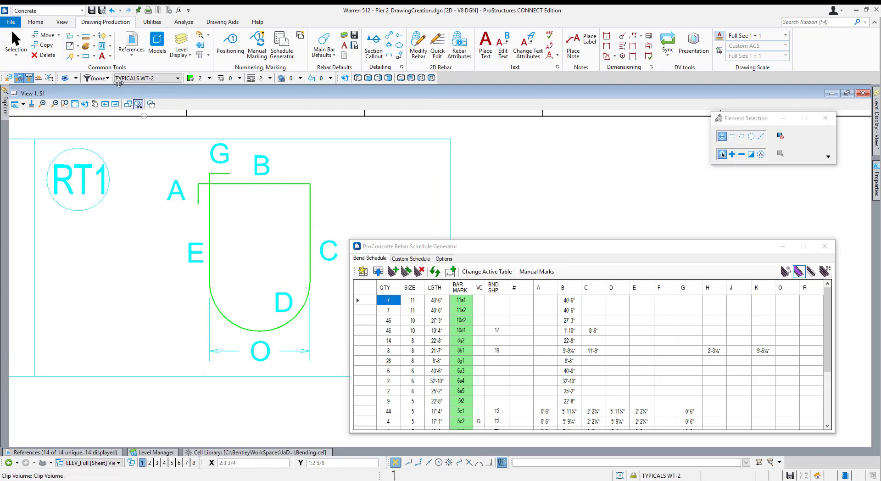
click(237, 351)
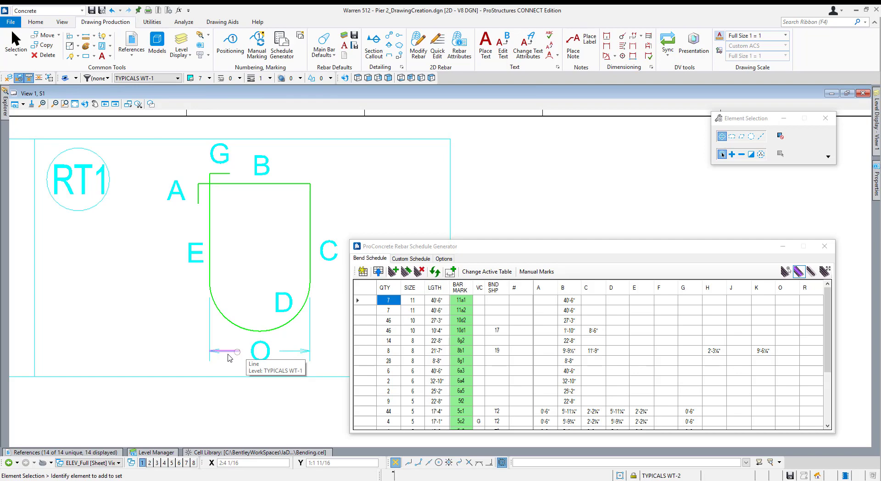
key(q)
scroll(264, 287, up, 2)
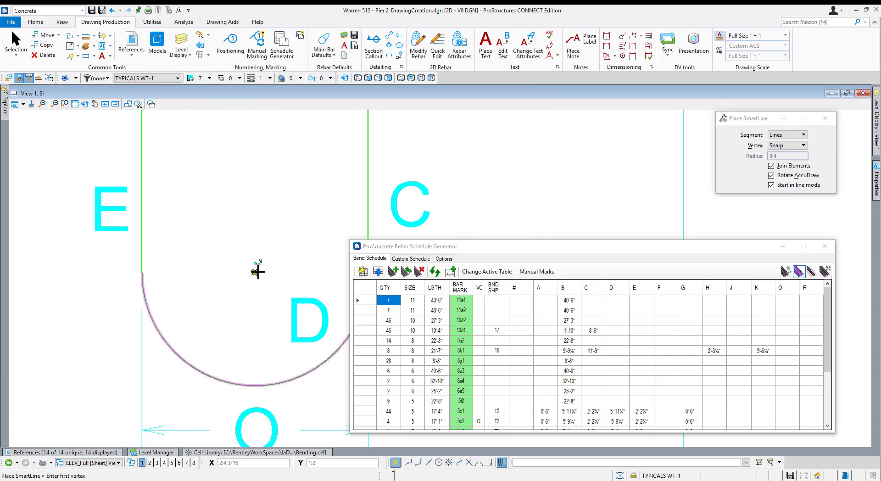
click(254, 273)
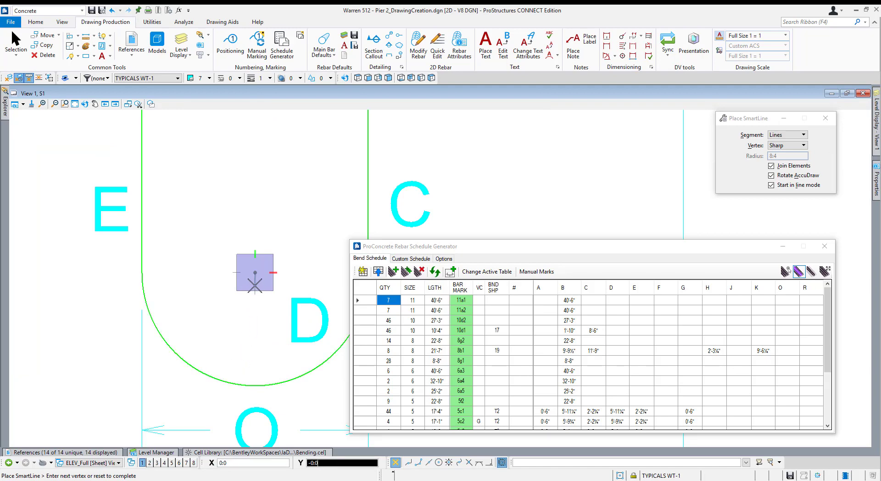
key(Escape)
key(m)
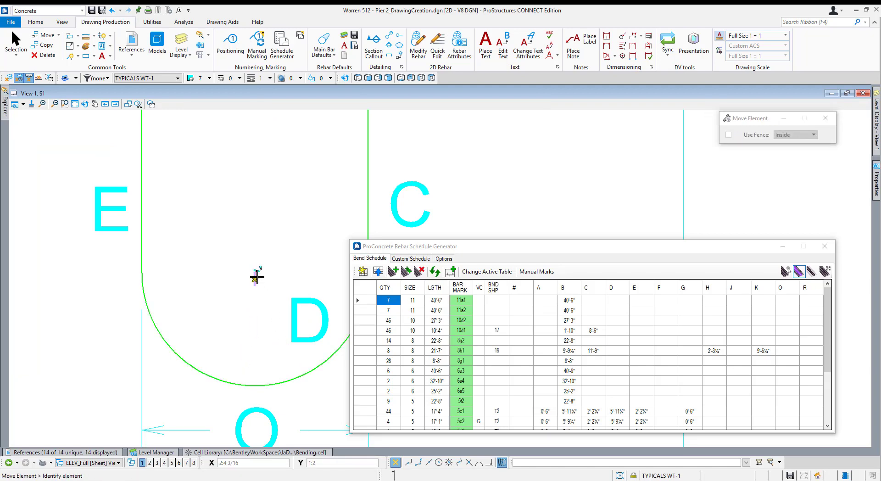
click(256, 273)
key(ctrl+z)
key(q)
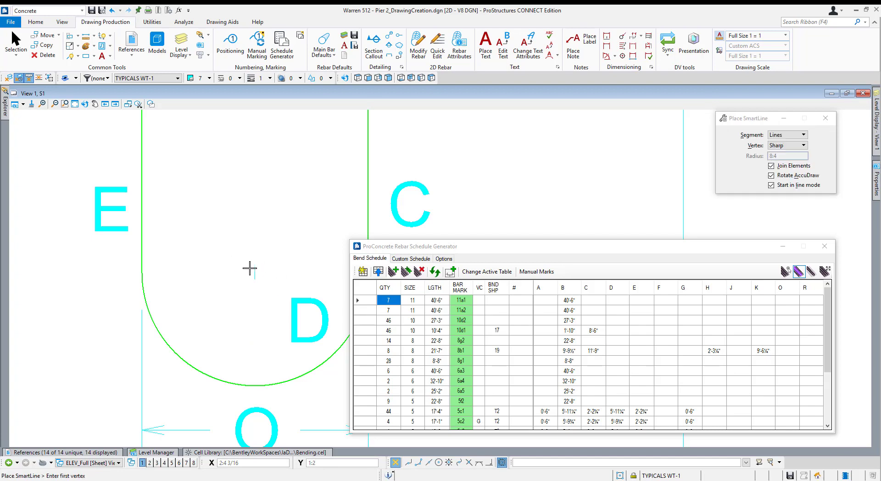
click(250, 272)
scroll(250, 274, up, 3)
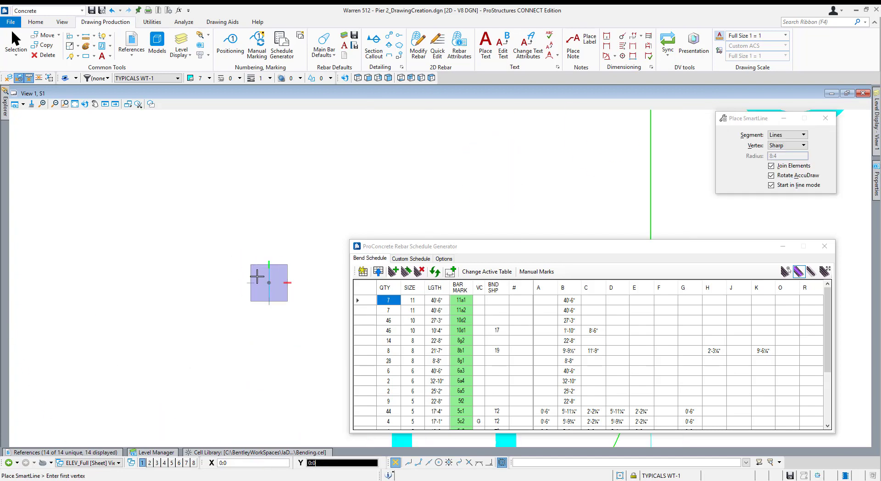
key(Escape)
Rotate one copy of the short vertical line by an active angle of 90° about its element center to form a cross
click(273, 289)
right_click(296, 286)
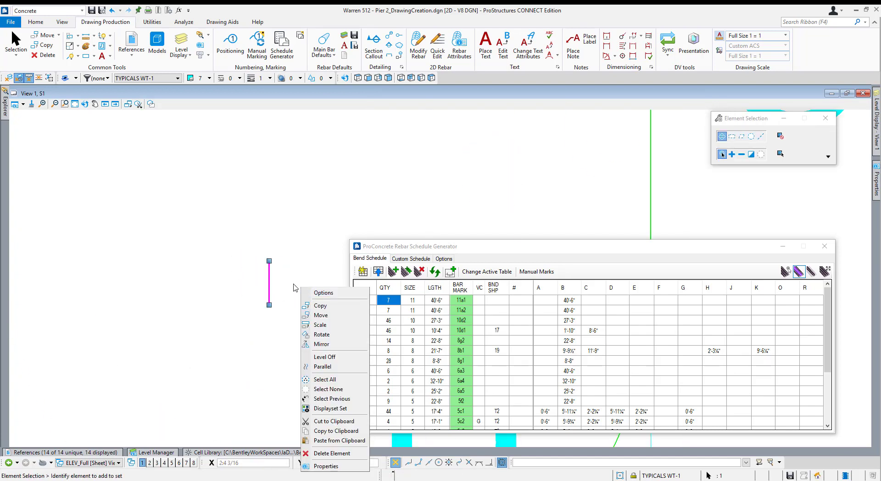
click(353, 337)
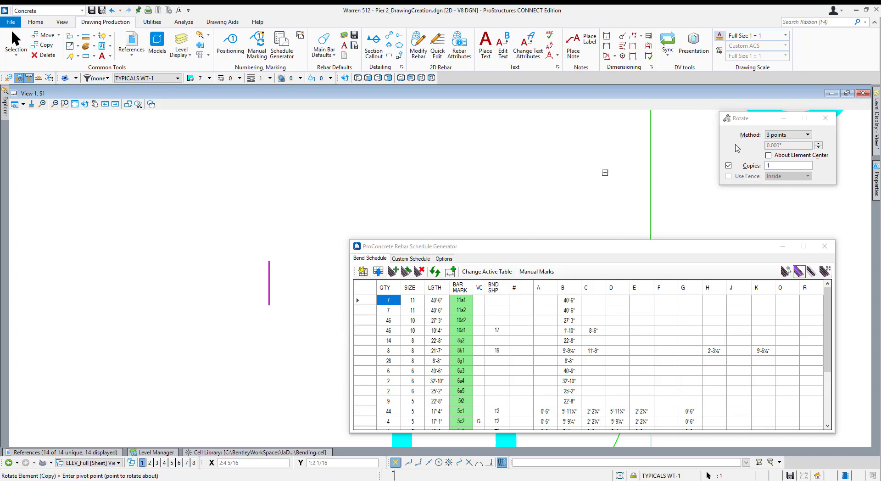
click(787, 135)
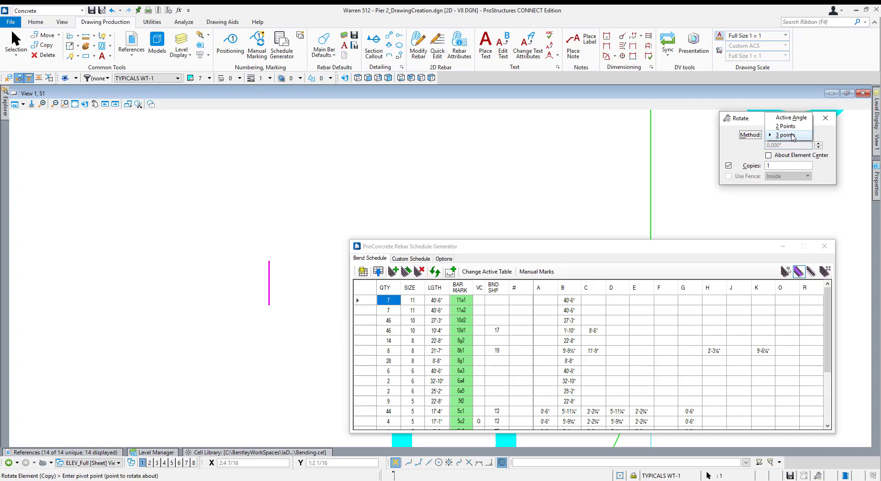
click(785, 115)
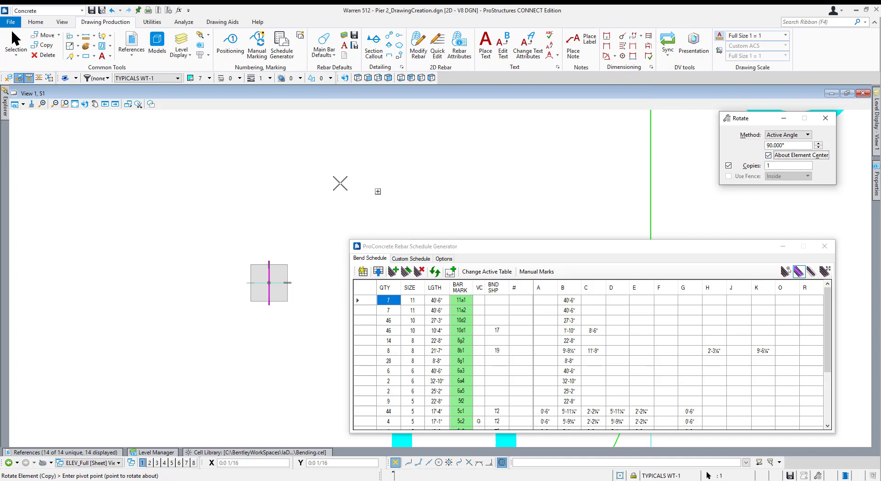
click(338, 168)
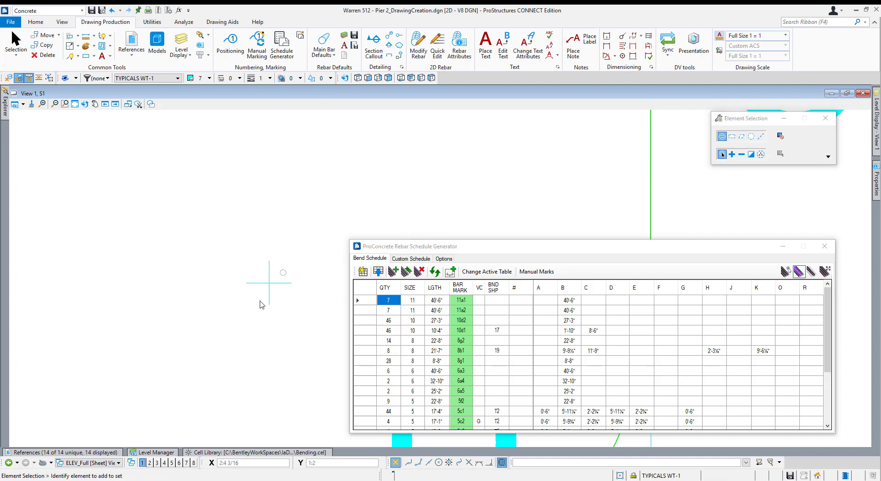
Set the line weight of the centre mark's two crossing lines to 2
click(270, 78)
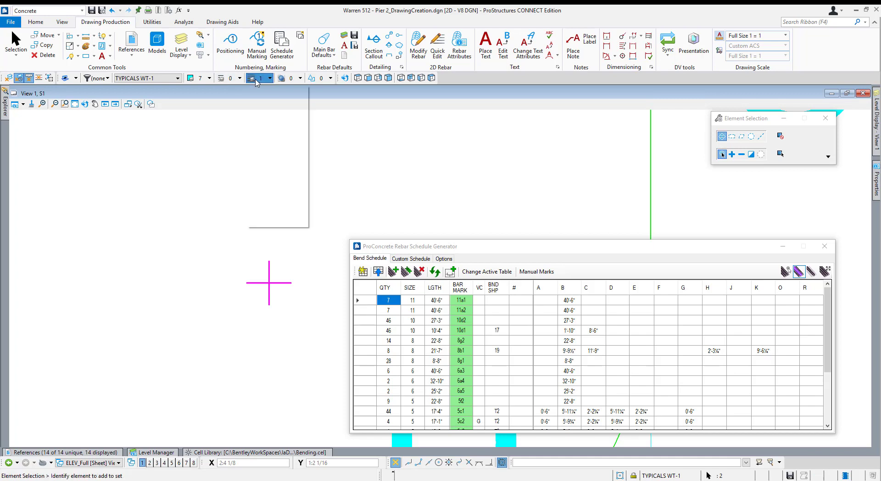
click(278, 120)
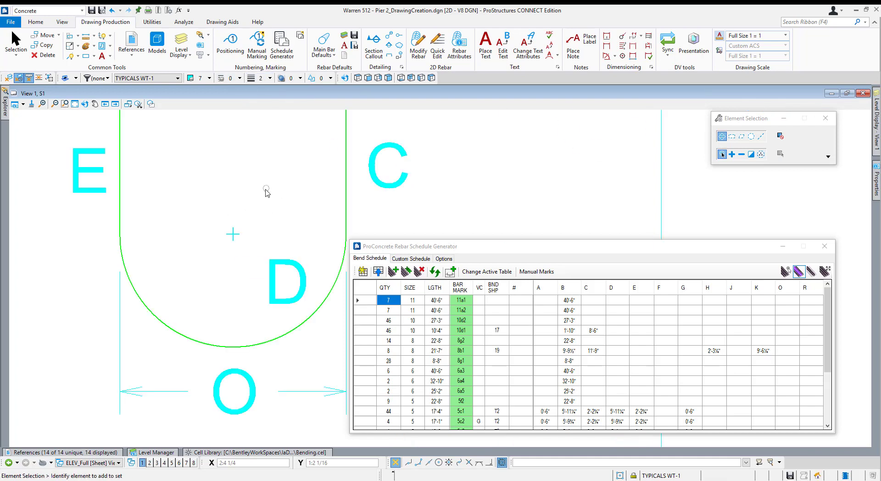
click(257, 80)
click(289, 116)
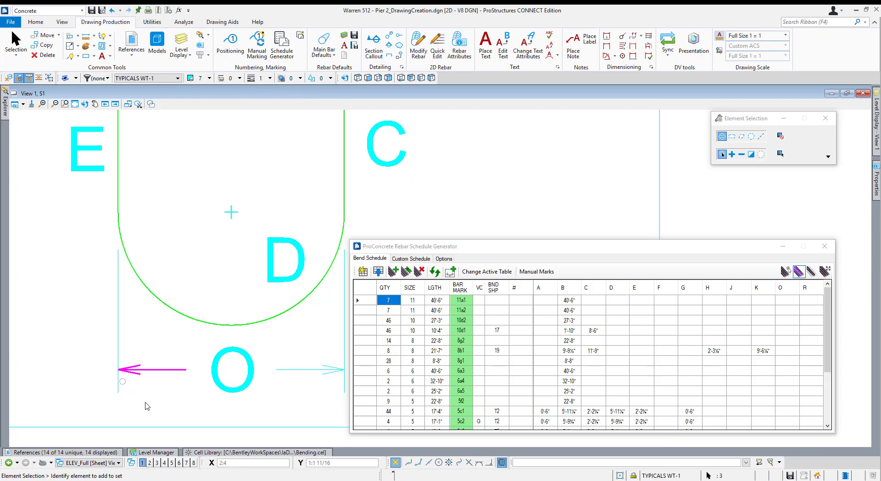
Copy the O dimension's left arrow so its tail end sits on the centre mark of RT1's curve
key(3)
key(1)
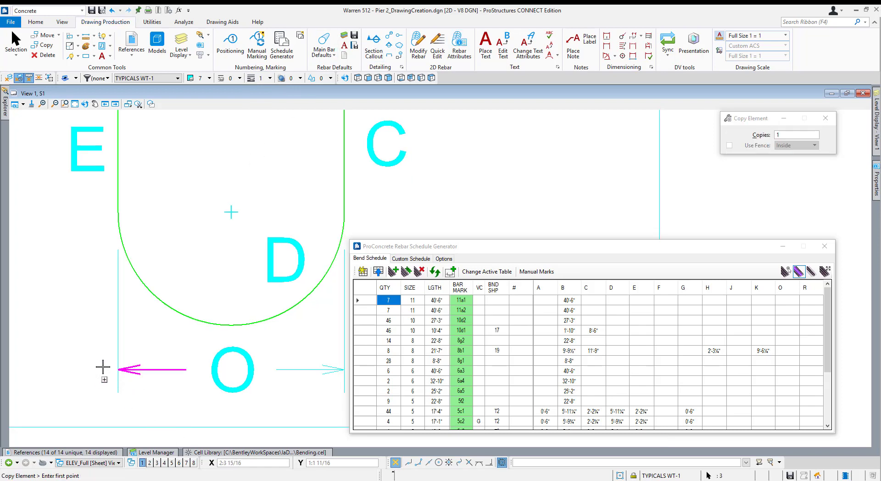
click(185, 369)
click(232, 212)
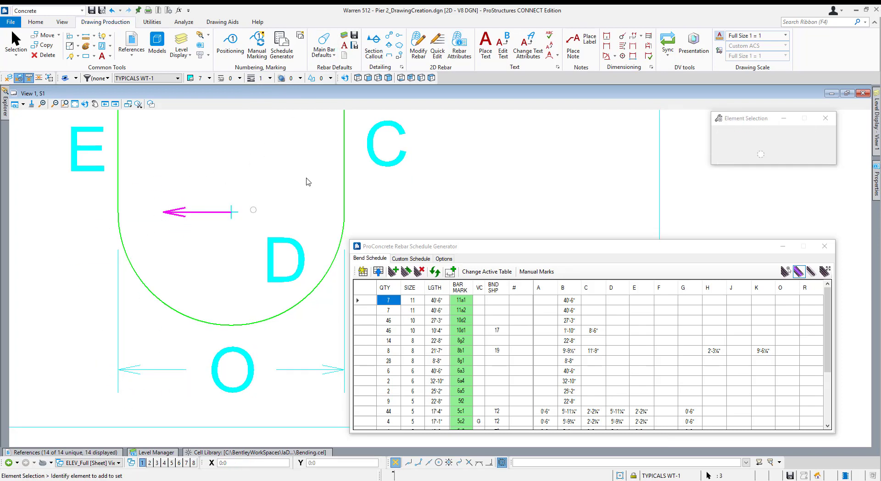
Rotate the copied arrow about the centre mark by 3 points without copying, so it points down and left towards RT1's curve
right_click(305, 180)
click(331, 229)
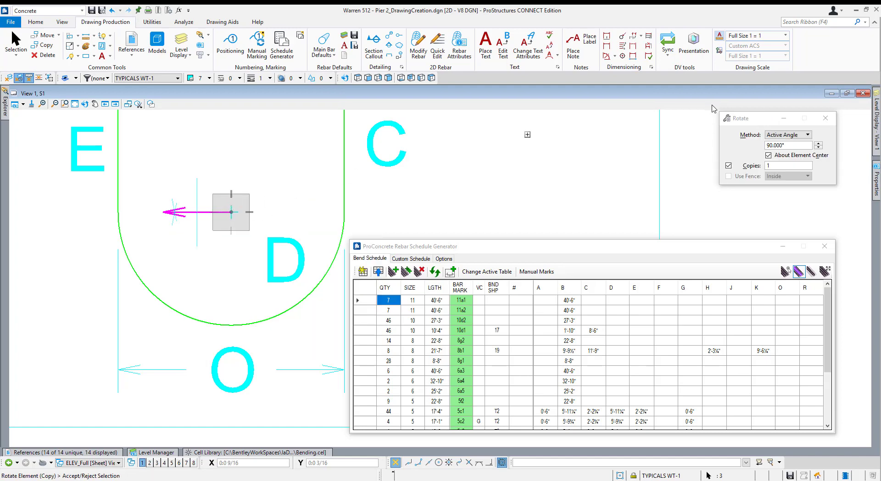
click(769, 155)
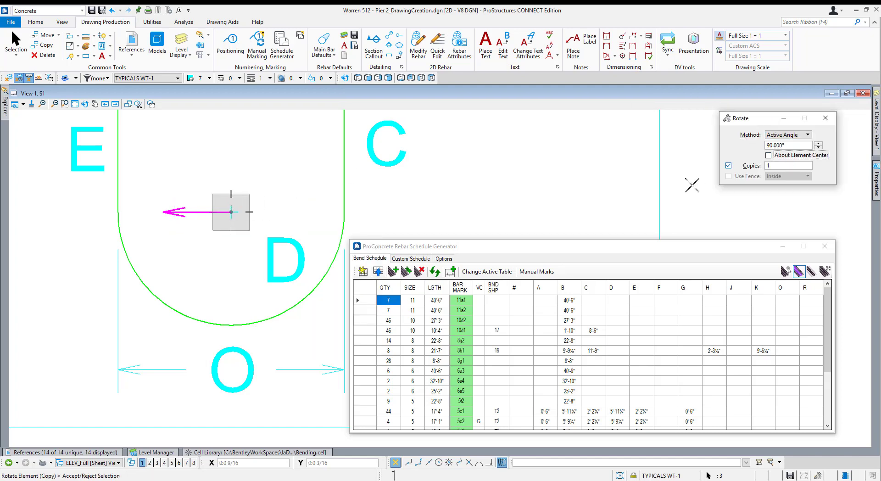
click(754, 166)
click(788, 134)
click(783, 155)
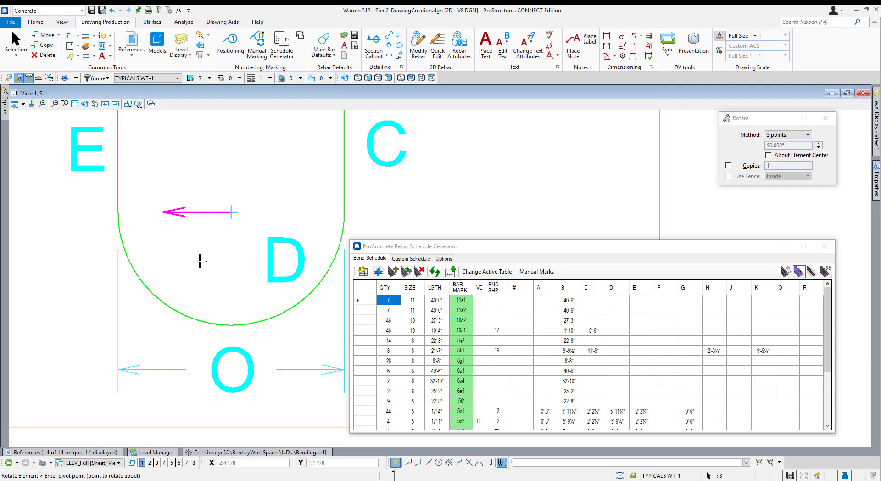
click(232, 212)
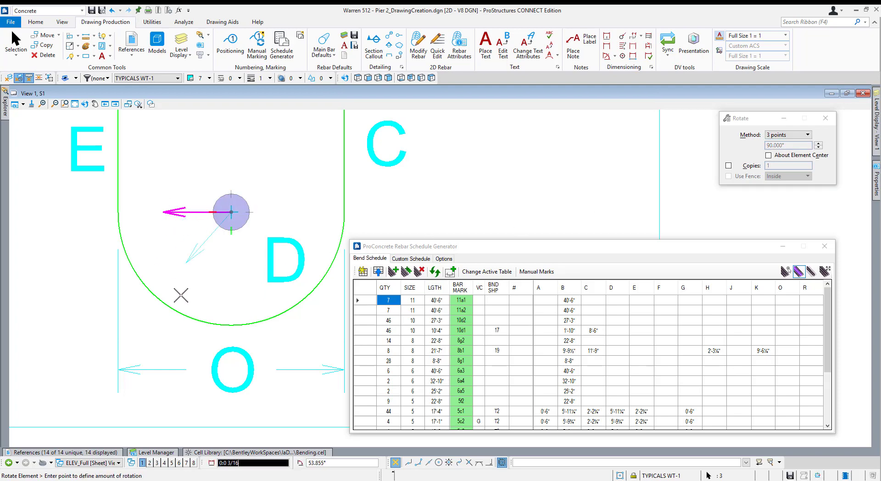
click(178, 311)
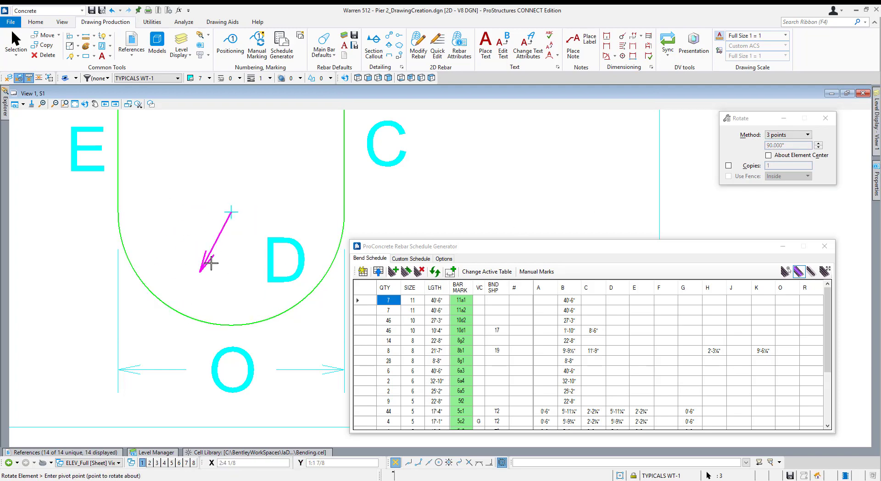
key(Escape)
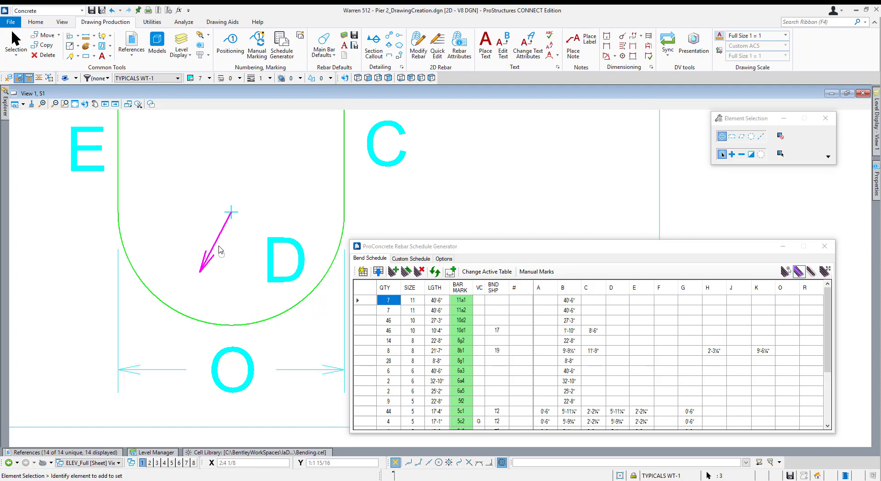
Extend the slanted arrow's shaft to RT1's curve with Trim Multiple, using the bar outline as the cutting element
click(78, 47)
click(105, 91)
click(78, 46)
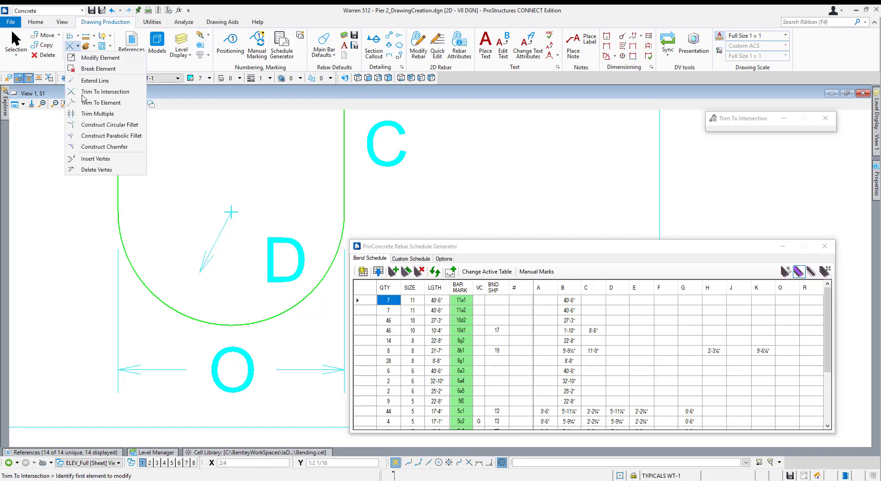
click(95, 114)
click(142, 288)
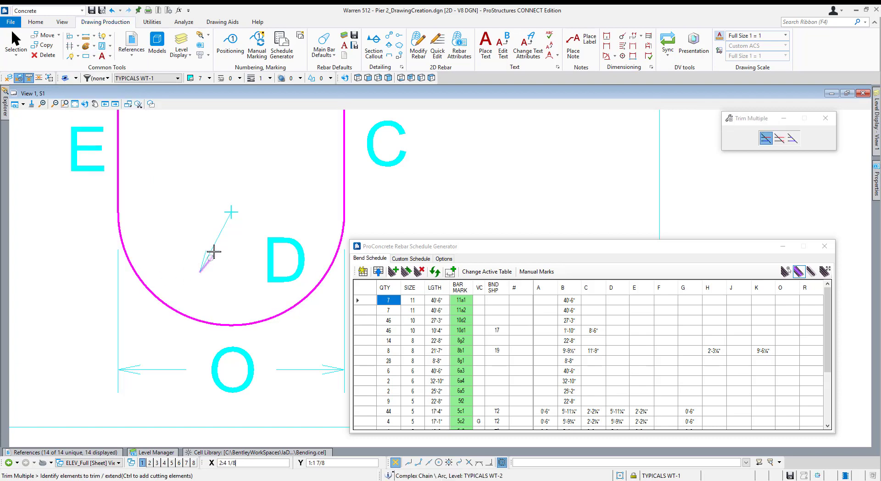
click(212, 249)
key(Escape)
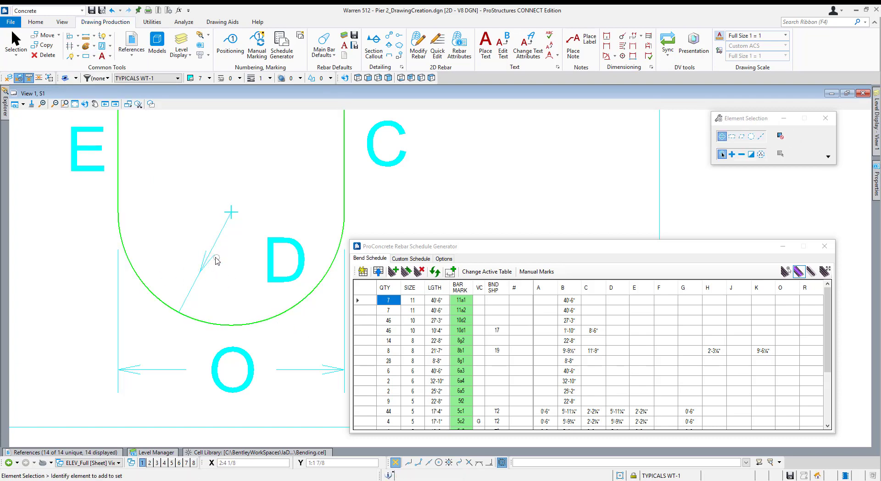
Move the slanted arrow's two arrowhead lines to the shaft's end on RT1's curve
click(209, 257)
ctrl+click(204, 254)
key(3)
key(2)
click(201, 271)
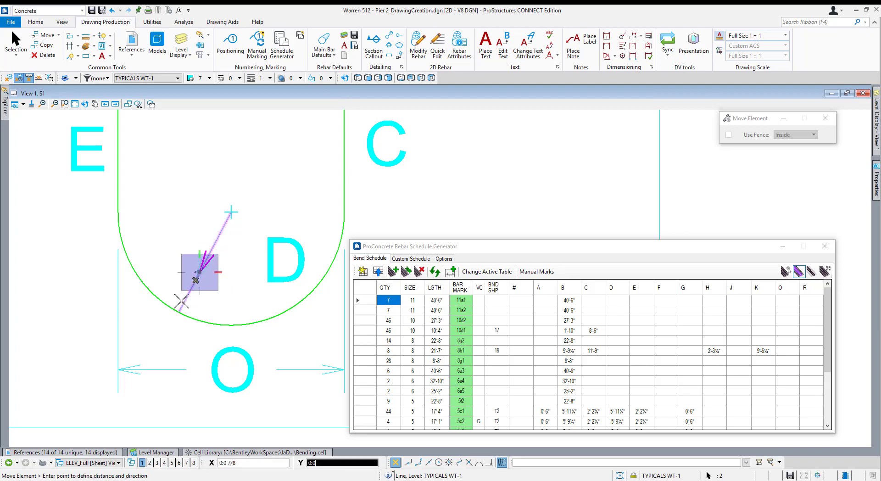
click(179, 312)
right_click(179, 312)
click(218, 295)
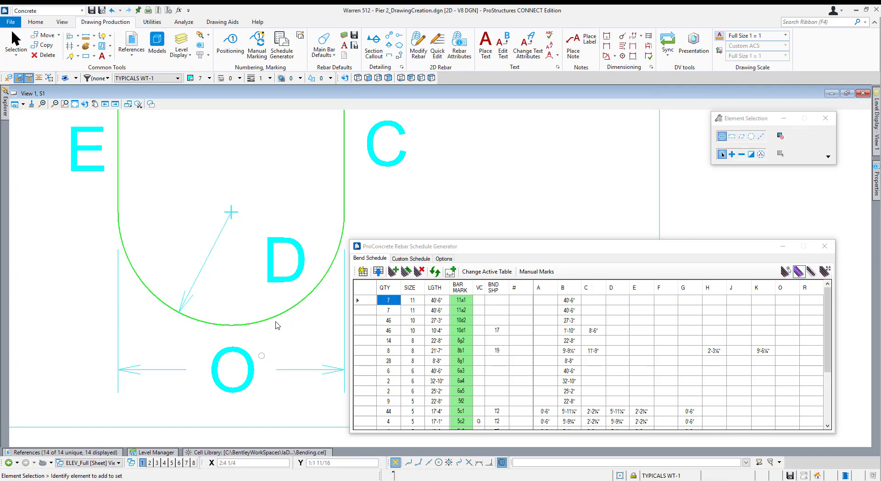
Copy the letter D to just above and left of the centre mark inside RT1's bar outline
click(296, 277)
key(3)
key(1)
click(297, 280)
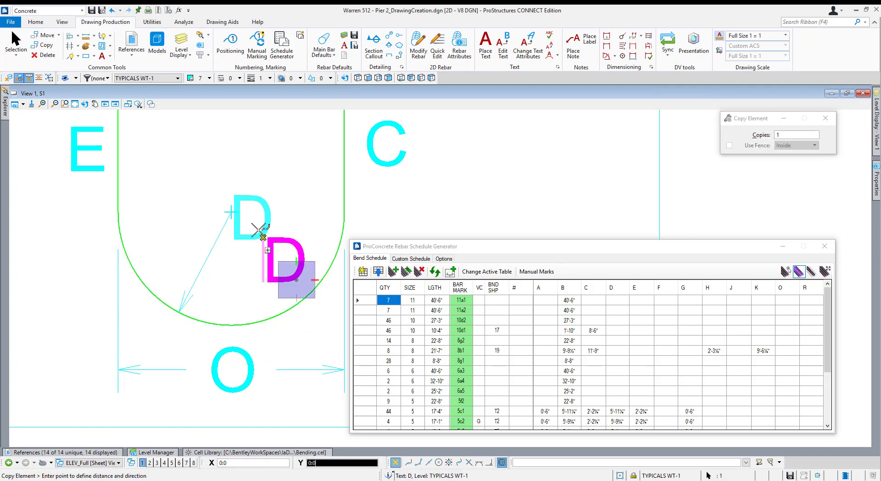
click(218, 203)
right_click(217, 203)
Change the copied letter D above the centre mark to R and shift it horizontally to the mark's right side
double_click(212, 184)
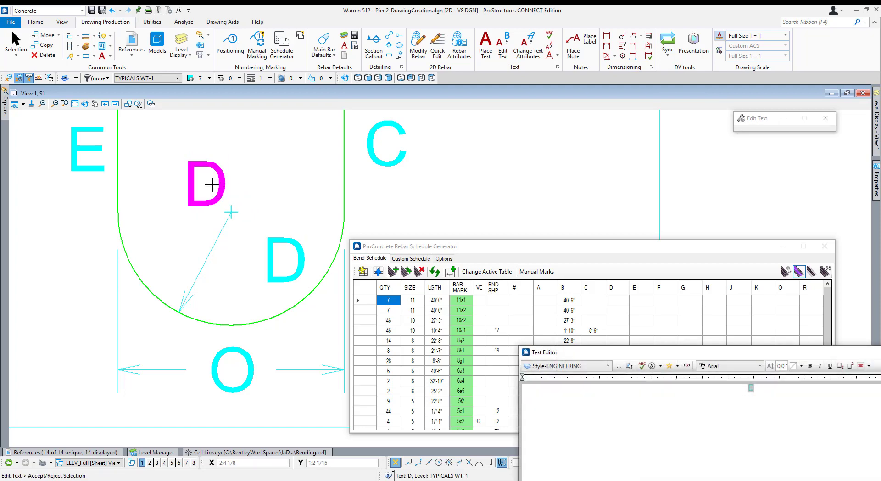
click(212, 184)
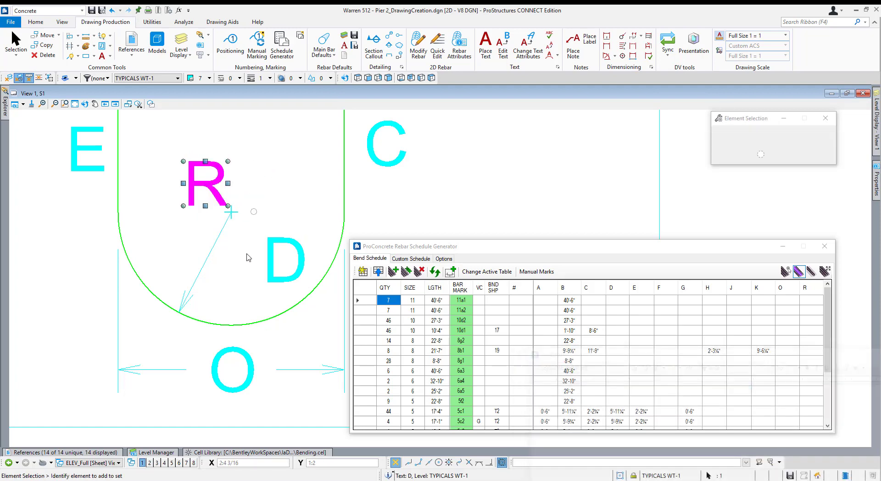
scroll(247, 256, down, 3)
scroll(349, 229, down, 5)
scroll(313, 219, up, 2)
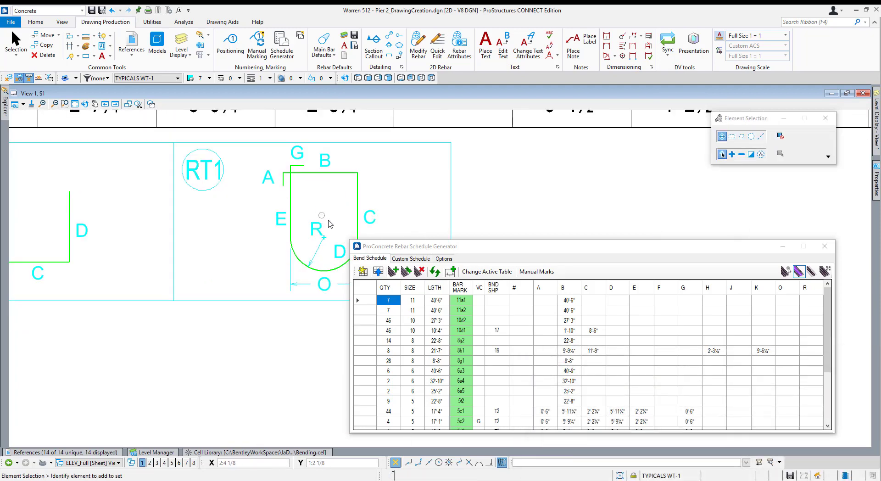
click(316, 228)
key(3)
key(2)
click(254, 301)
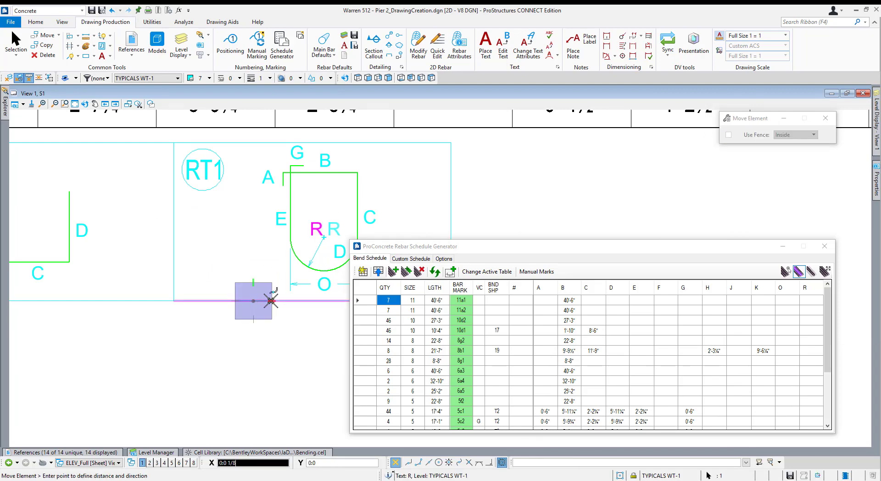
scroll(269, 295, up, 2)
right_click(274, 292)
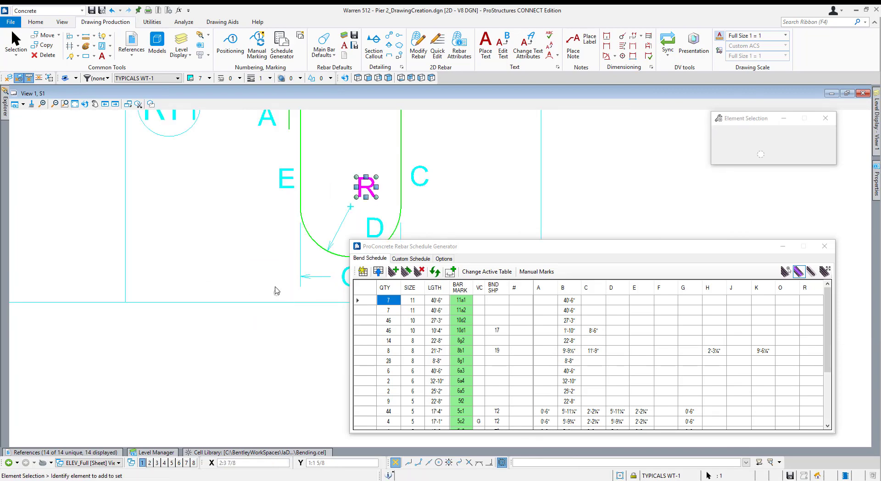
Move the letter R slightly closer to the centre mark, keeping it above and right of it
scroll(303, 257, down, 3)
scroll(225, 291, up, 3)
scroll(225, 289, up, 3)
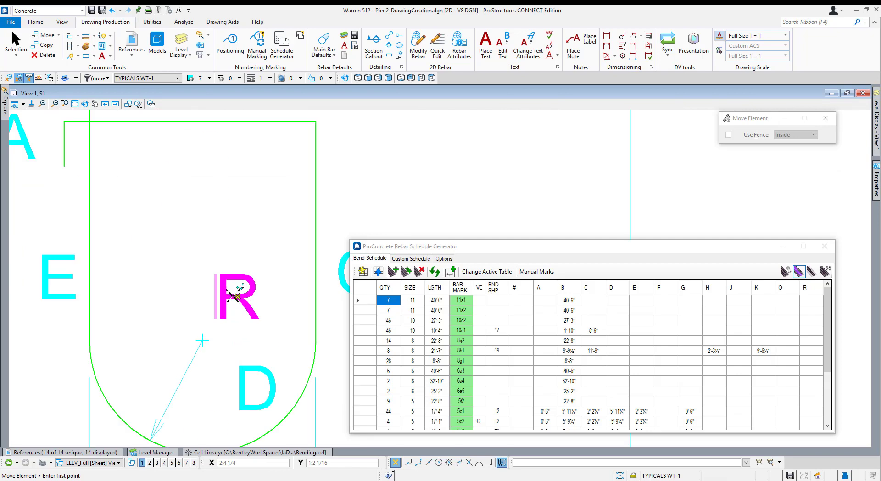
click(227, 305)
key(Escape)
scroll(254, 265, down, 3)
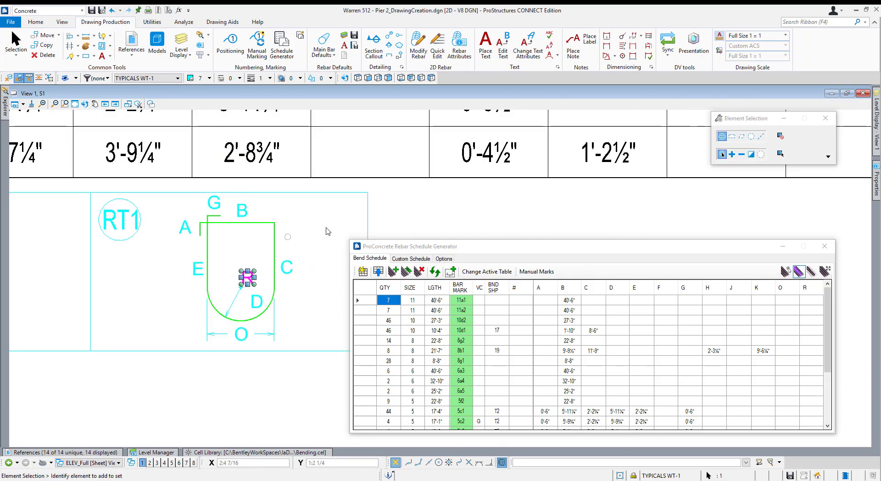
click(325, 230)
Select the complete RT1 diagram with its border and define the cell origin at the border's upper-left corner
scroll(289, 246, down, 2)
scroll(196, 220, up, 2)
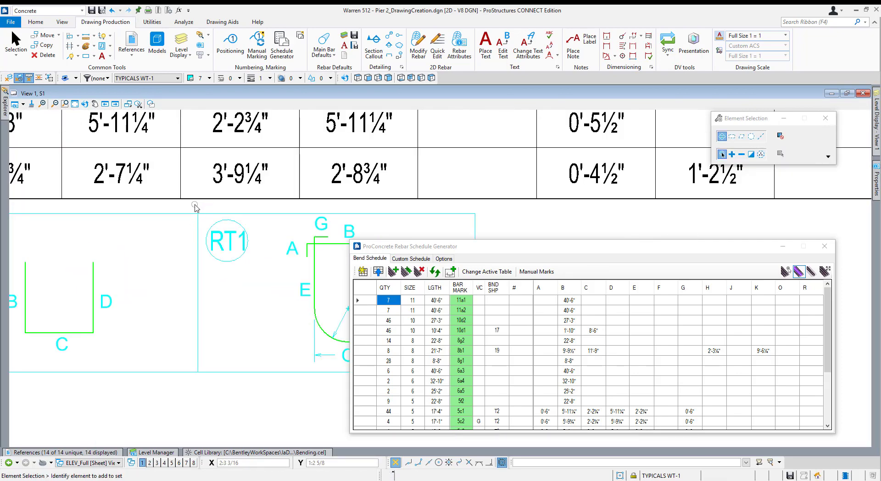
scroll(197, 205, down, 3)
drag(196, 209, 327, 301)
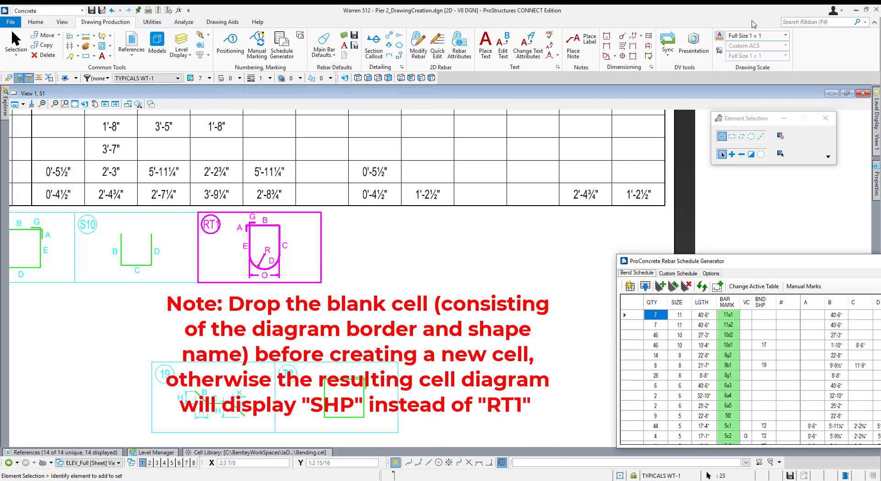
click(811, 25)
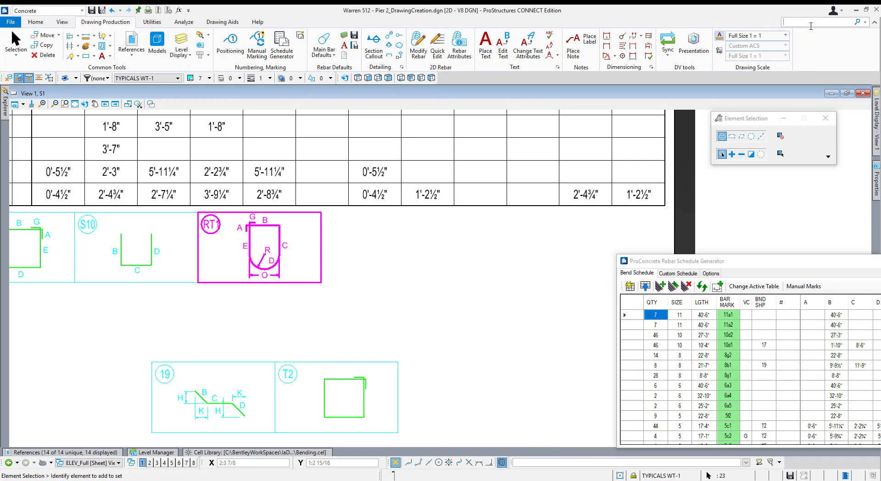
text(CELL)
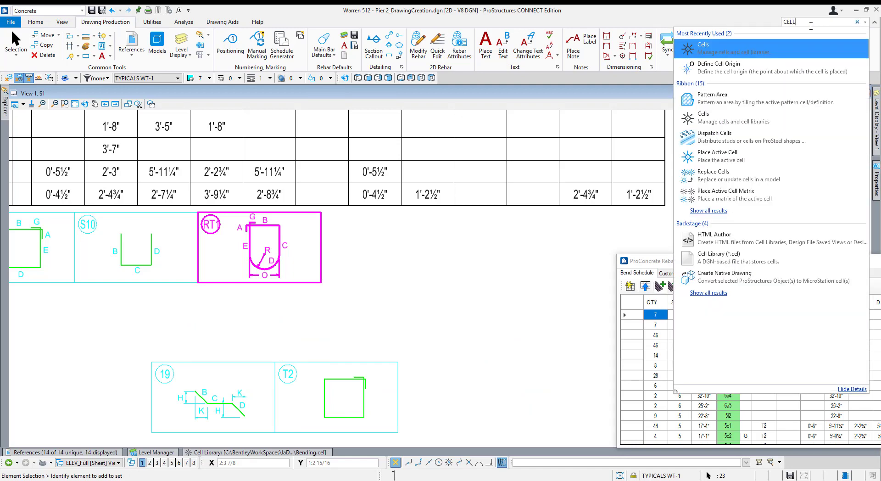
key(Down)
key(Return)
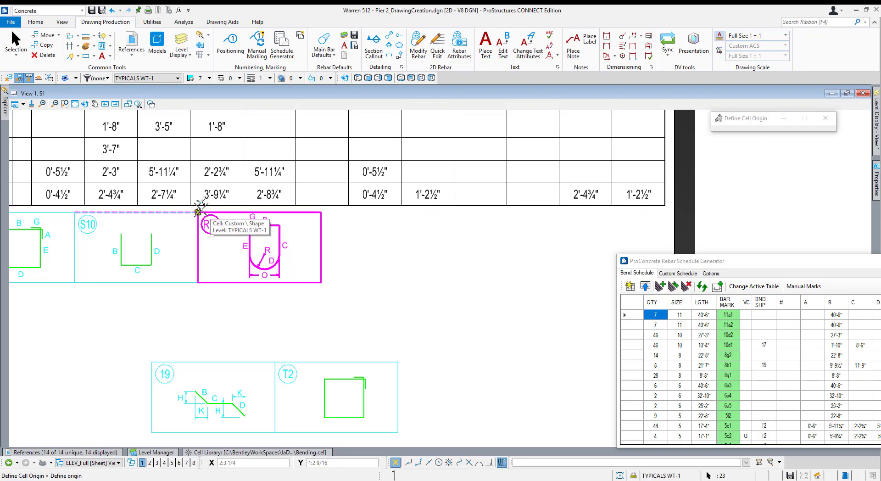
Create a Graphic cell from the selected diagram in the Bending.cel library, named RT1 with the description EXAMPLE
click(260, 452)
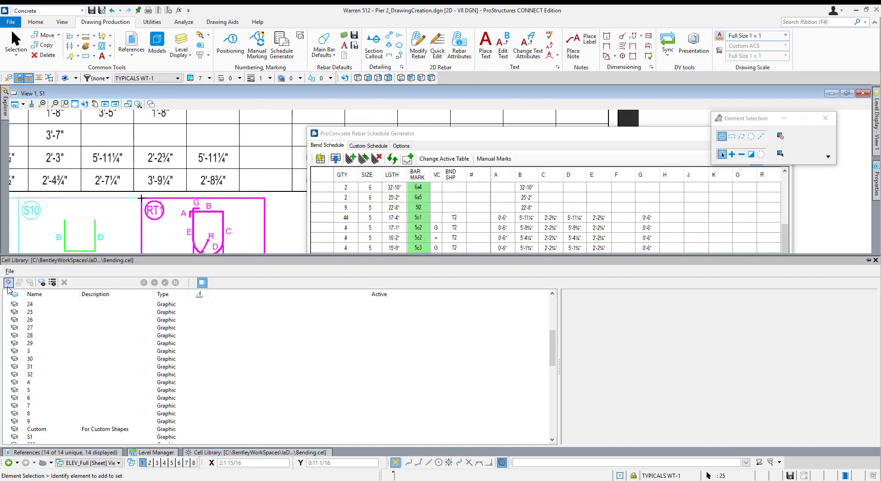
click(9, 283)
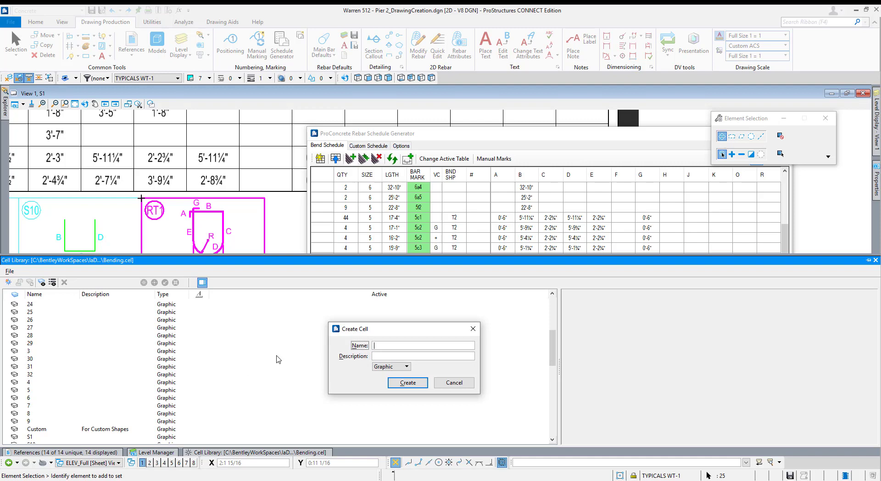
text(rt)
key(BackSpace)
key(BackSpace)
text(R)
key(Tab)
text(EXAMPLE)
key(Return)
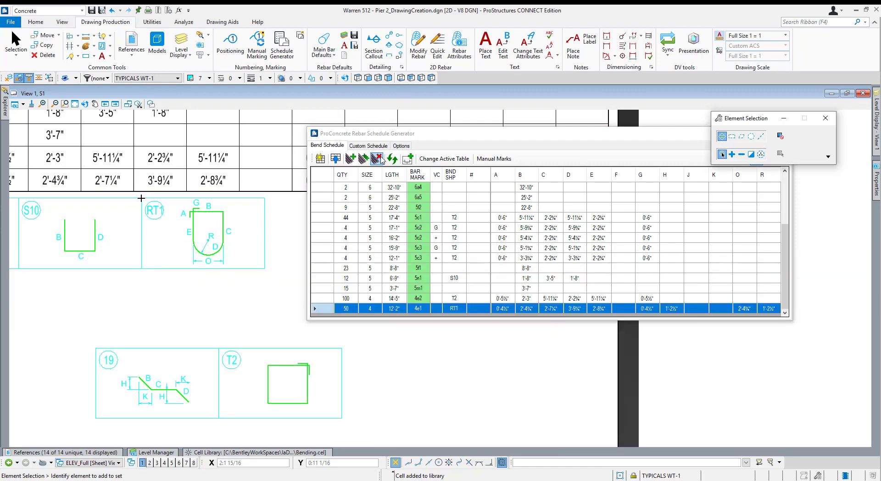
Place the RT1 bending diagram for bar mark 4e1 from the bend schedule below the existing diagrams
right_click(460, 310)
click(496, 337)
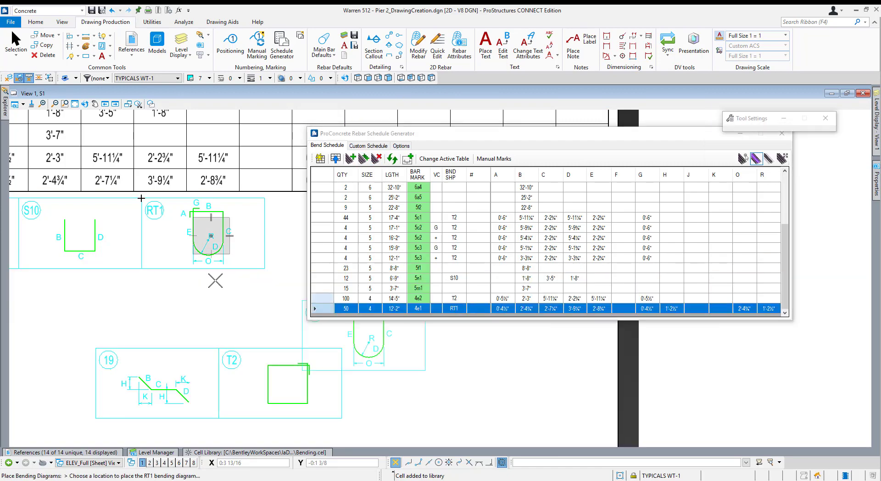
click(215, 278)
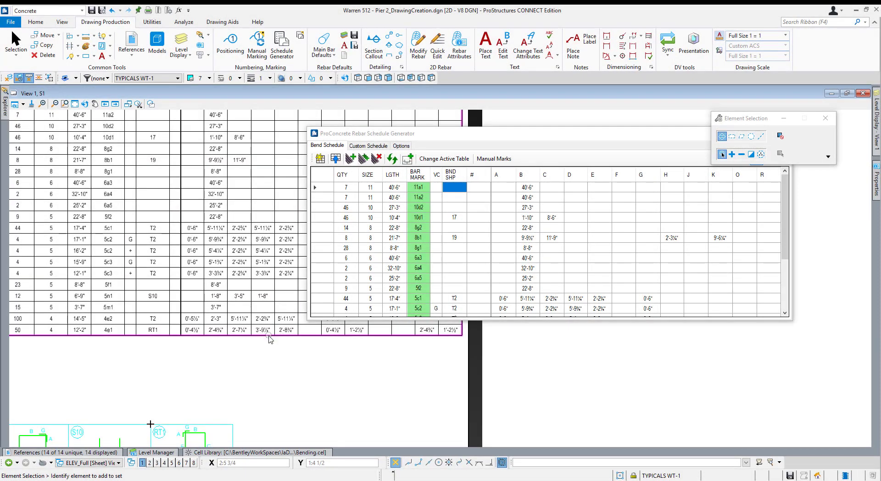
Move the row of five bend diagrams so its upper-right corner meets the schedule table's lower-right corner
scroll(271, 336, down, 2)
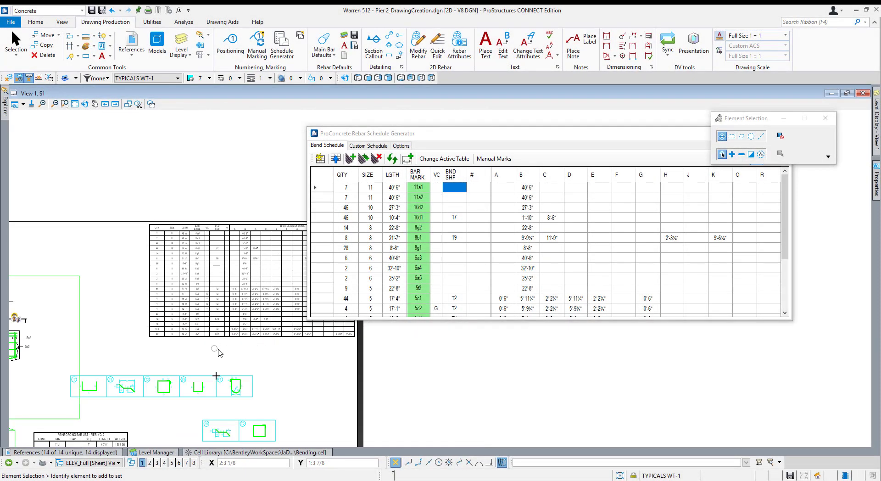
scroll(222, 332, up, 1)
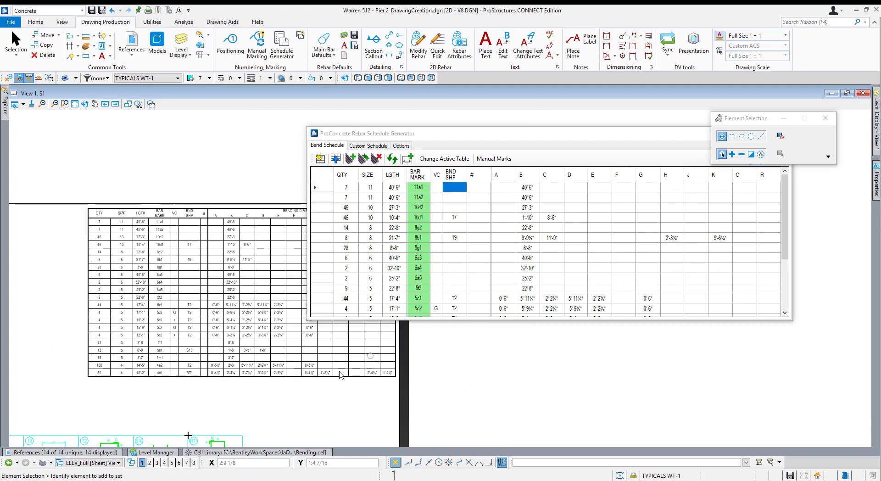
middle_drag(279, 386, 282, 316)
scroll(265, 348, down, 1)
drag(291, 339, 103, 378)
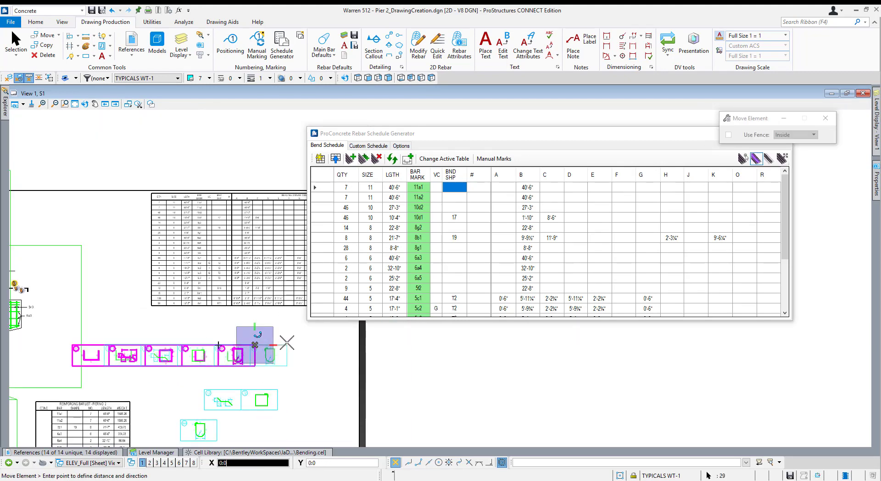
scroll(285, 344, down, 1)
middle_drag(285, 345, 116, 358)
scroll(229, 338, up, 5)
scroll(116, 358, down, 1)
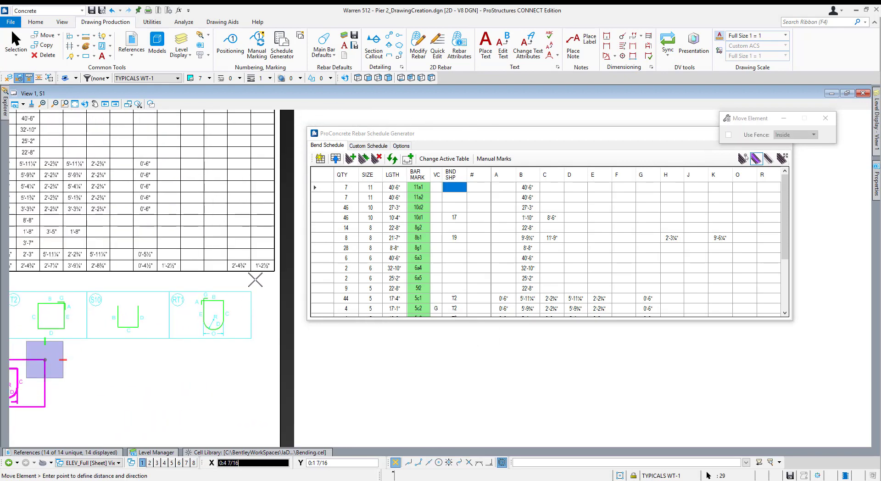
click(275, 271)
right_click(275, 271)
scroll(274, 271, down, 3)
click(227, 307)
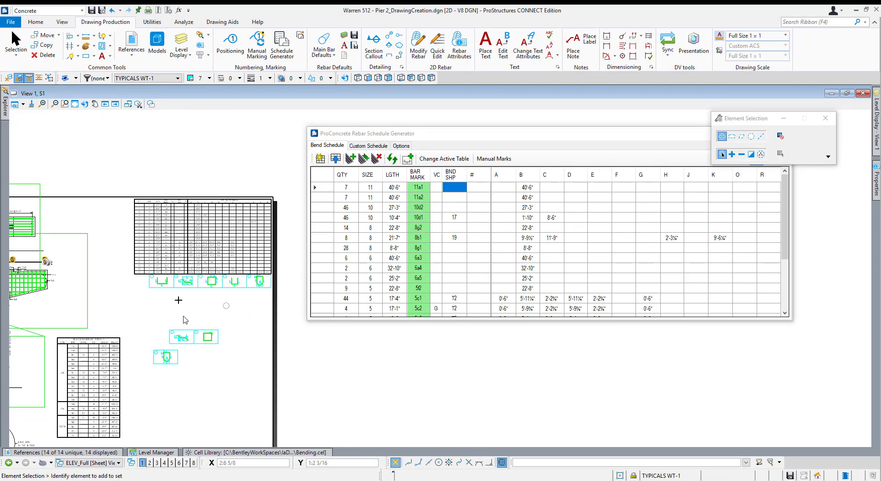
Delete the loose 19, T2 and RT1 bend diagrams below the aligned row
scroll(169, 311, up, 1)
drag(265, 318, 125, 425)
key(Delete)
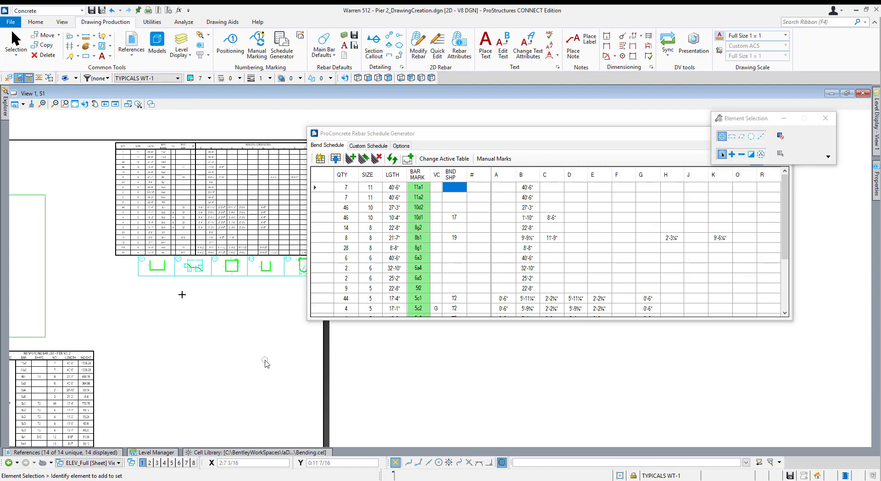
Enable weight summaries in the schedule generator options and compare grouping by Bar Size, Concrete, and Concrete + Bar Size
click(401, 146)
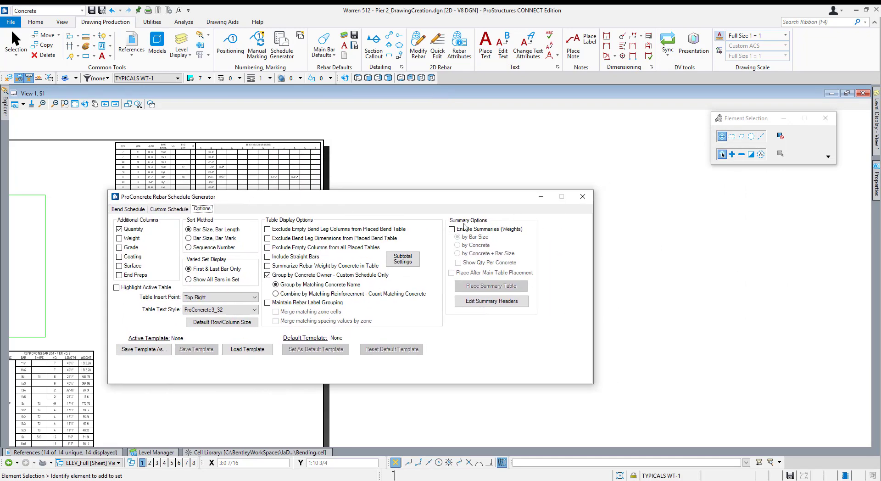
click(454, 230)
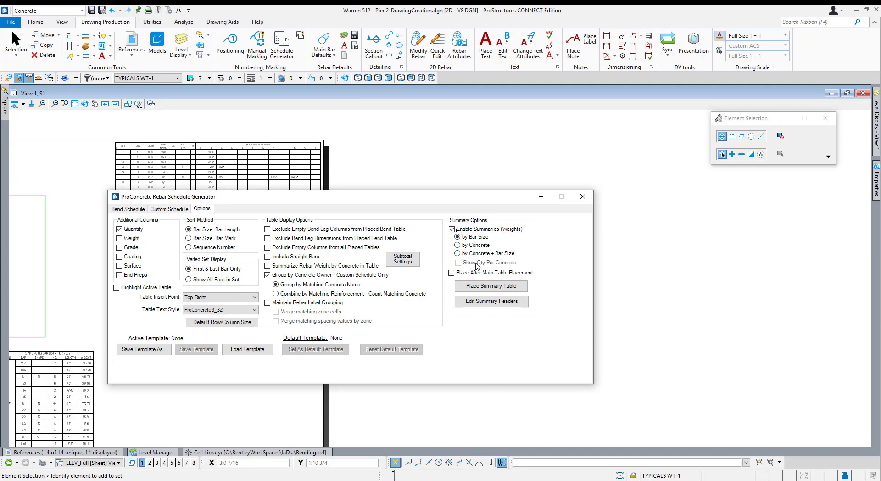
click(458, 246)
click(457, 253)
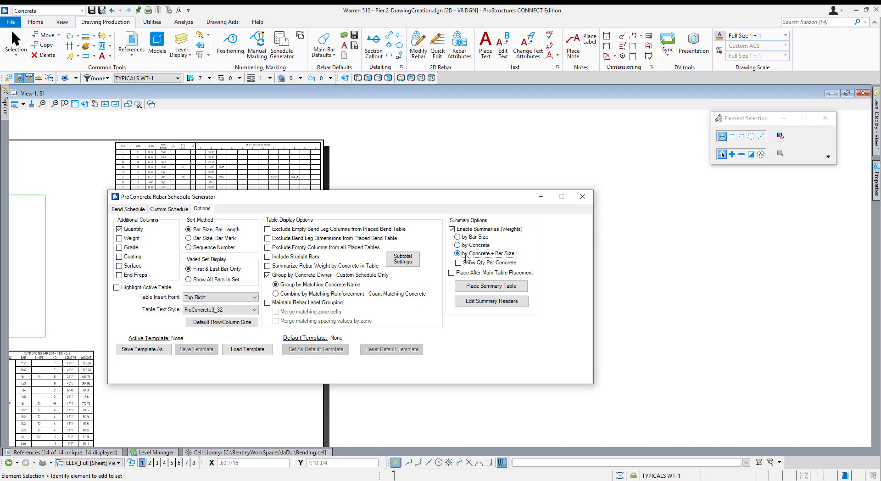
click(458, 245)
click(458, 237)
click(458, 246)
click(458, 253)
click(457, 237)
click(457, 245)
Set the weight summary to group by Concrete and show the quantity per concrete
mouse_move(436, 198)
mouse_down()
mouse_move(650, 257)
mouse_move(626, 251)
mouse_move(625, 206)
mouse_up()
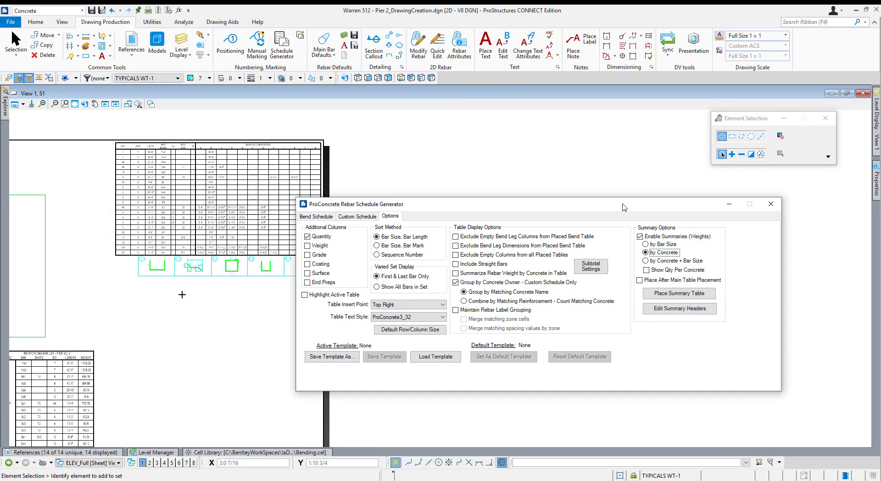
click(657, 245)
click(661, 254)
click(647, 270)
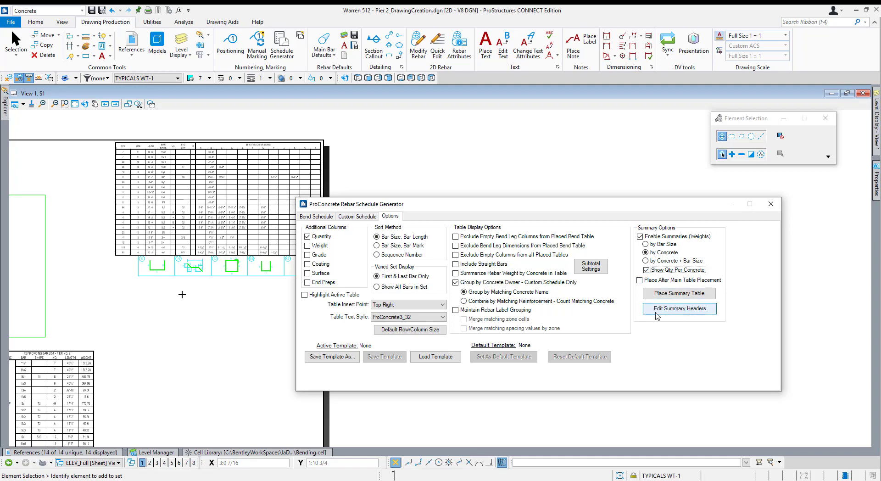
Review the summary table's header texts for table, concrete, quantity, bar size and weight, and accept them
click(688, 308)
click(556, 299)
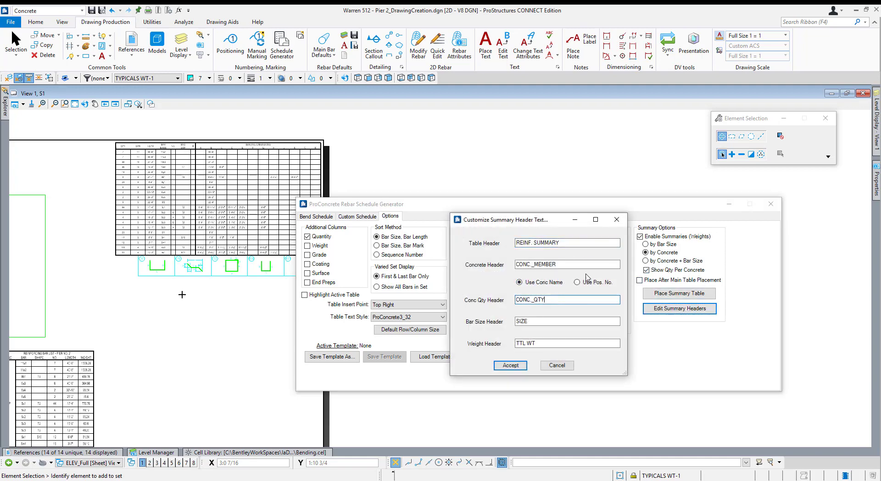
click(534, 242)
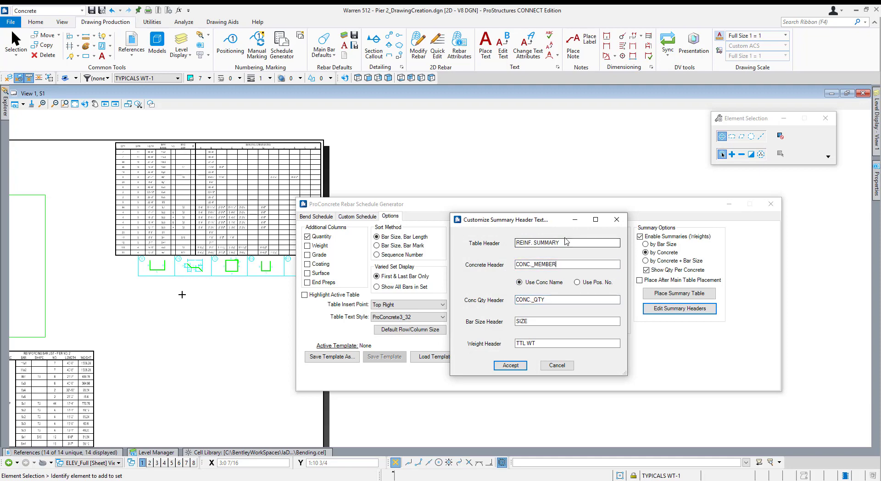
click(532, 244)
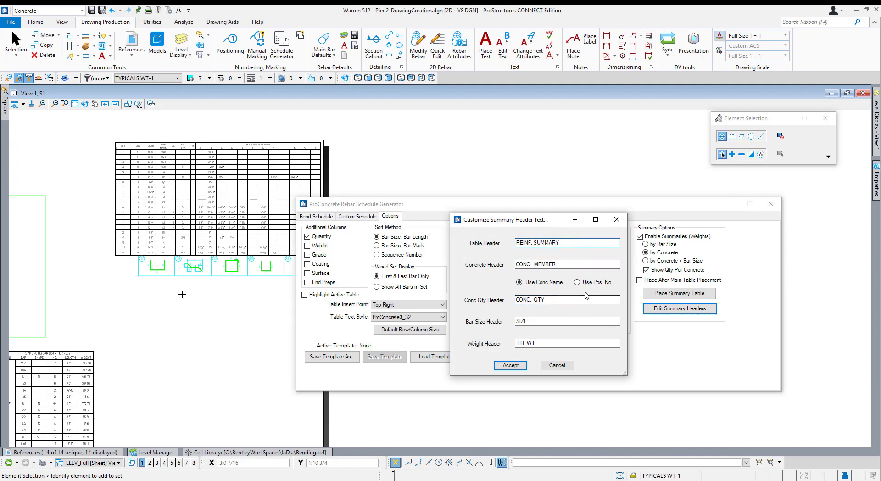
click(510, 366)
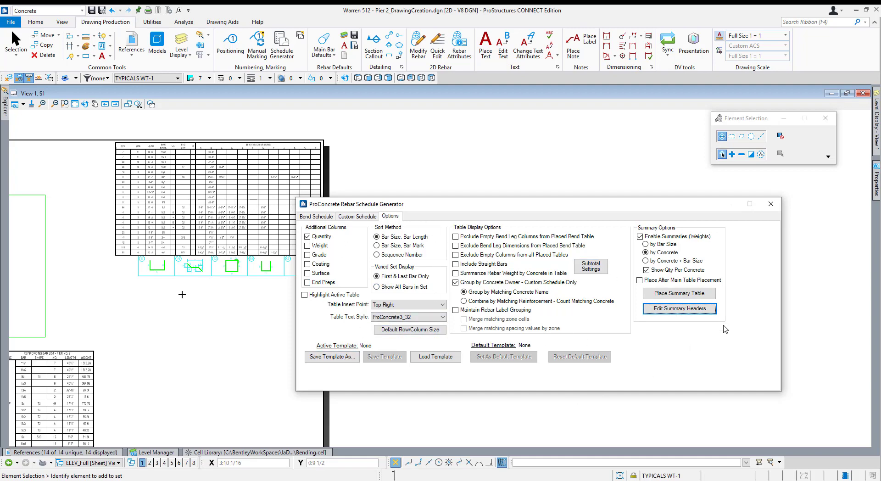
Start saving the current schedule generator settings as a new template and check the full path of the SGTemplates folder
click(341, 216)
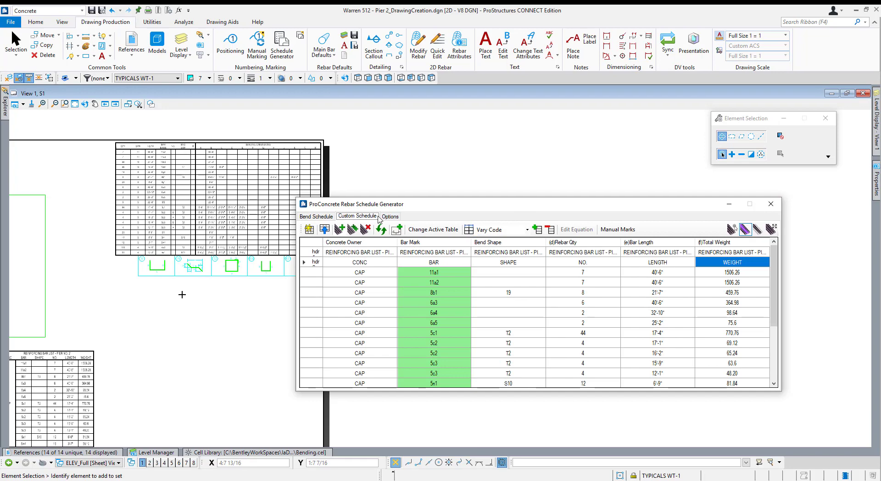
click(390, 216)
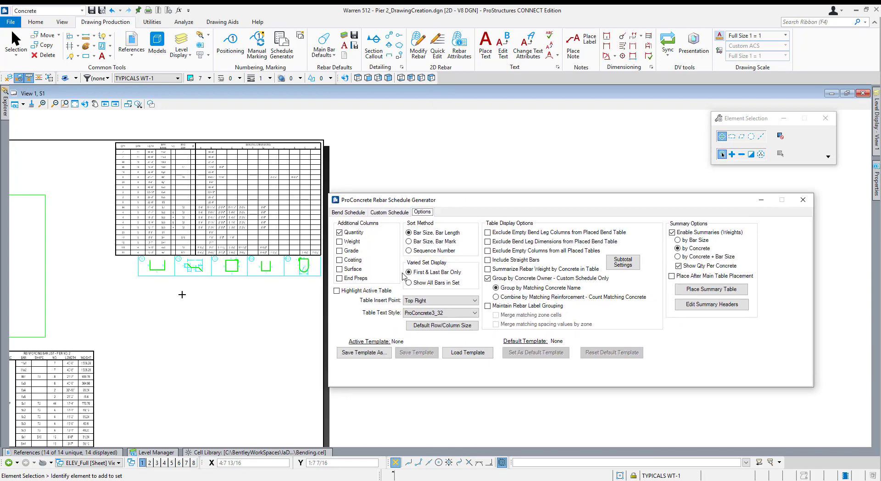
click(367, 353)
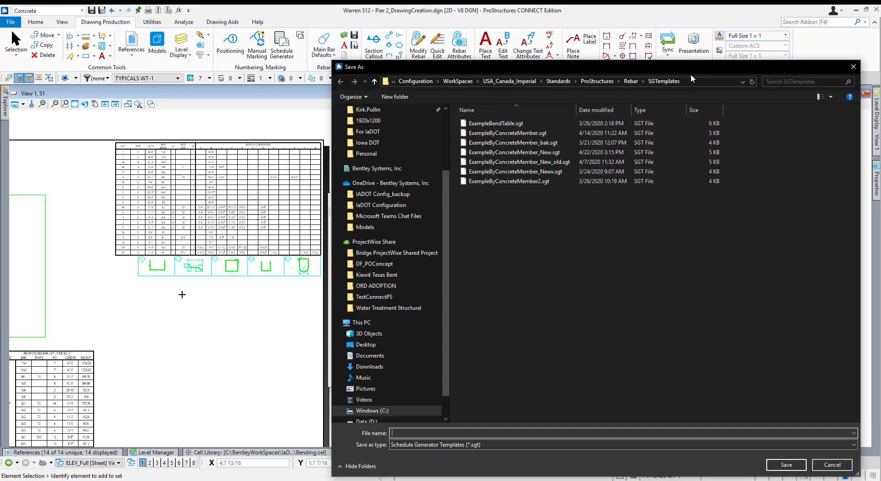
click(702, 81)
drag(665, 68, 546, 53)
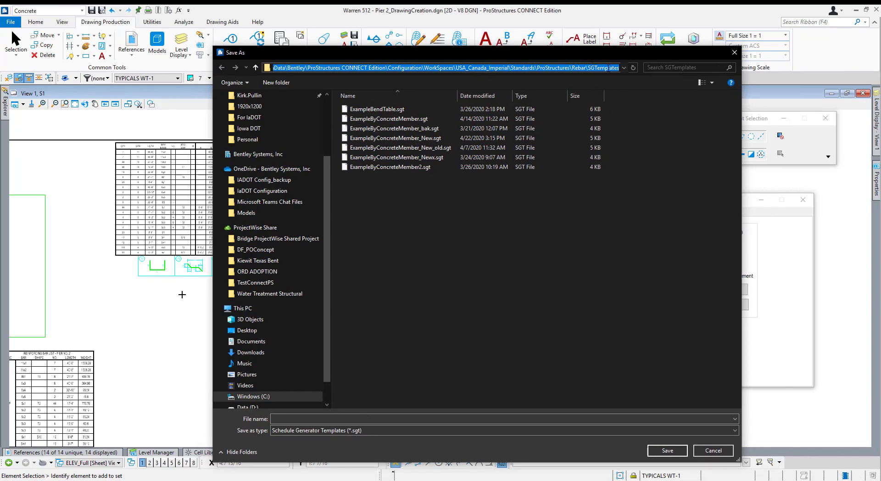
click(434, 219)
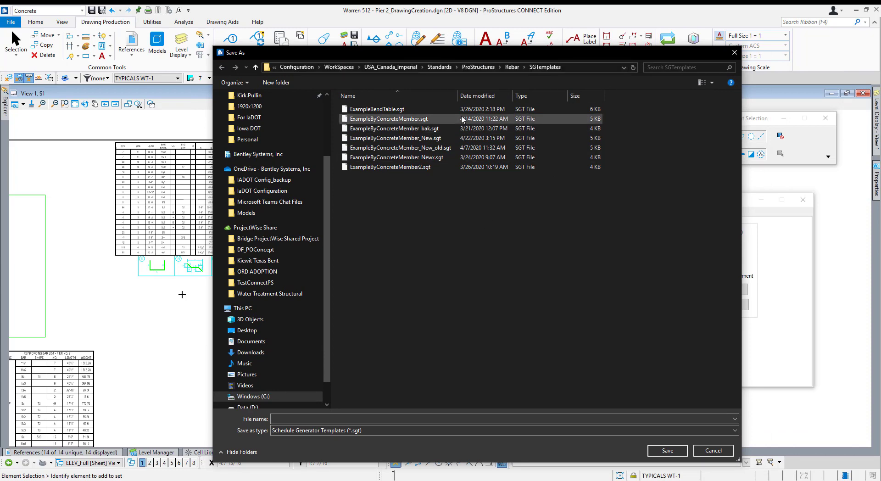
Name the new schedule template ExampleTraining and save it in the SGTemplates folder
click(336, 419)
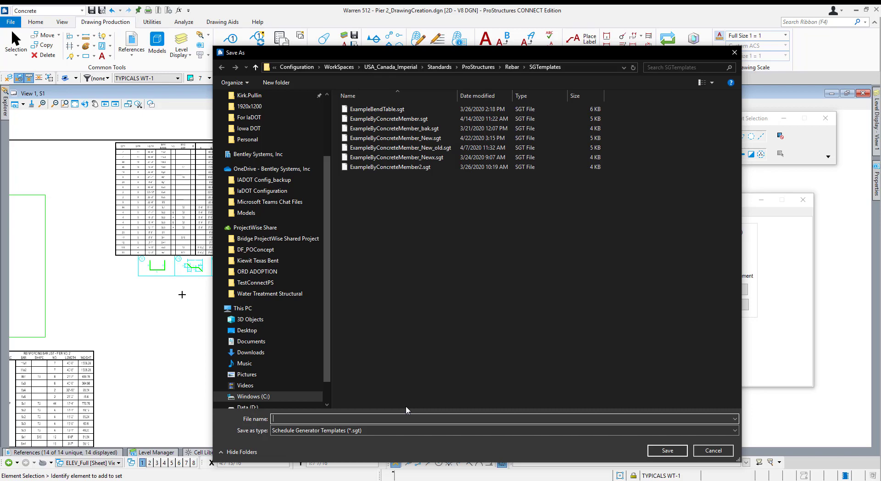
text(eXAMPLEtRAINING)
key(ctrl+a)
text(REINFORCING BAR LIST - PIER NO. 2)
key(ctrl+a)
text(E)
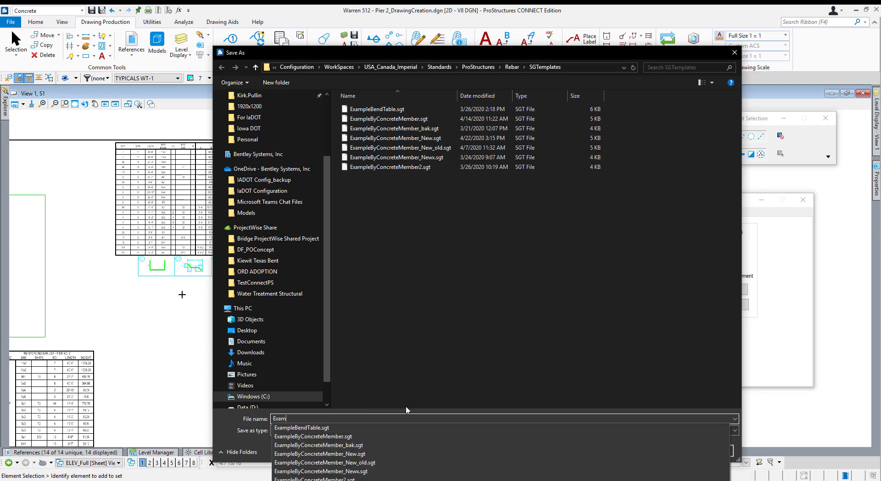
text(xampleTraining)
key(Return)
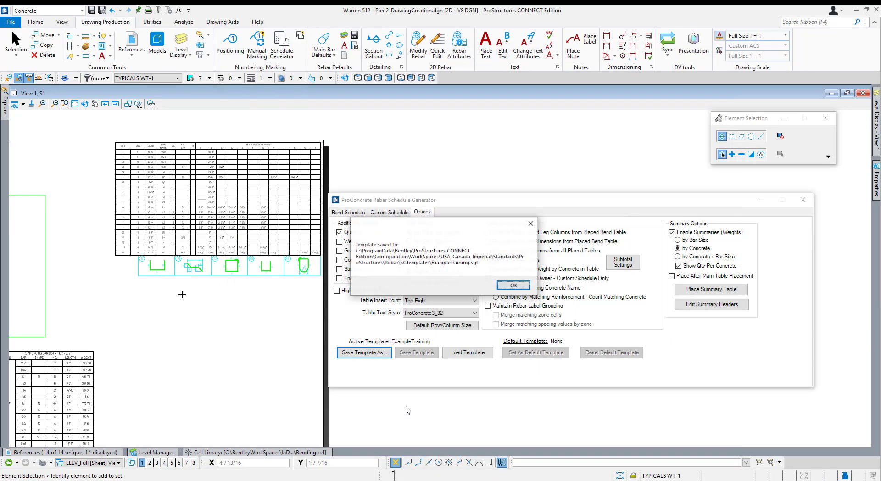
drag(387, 228, 385, 239)
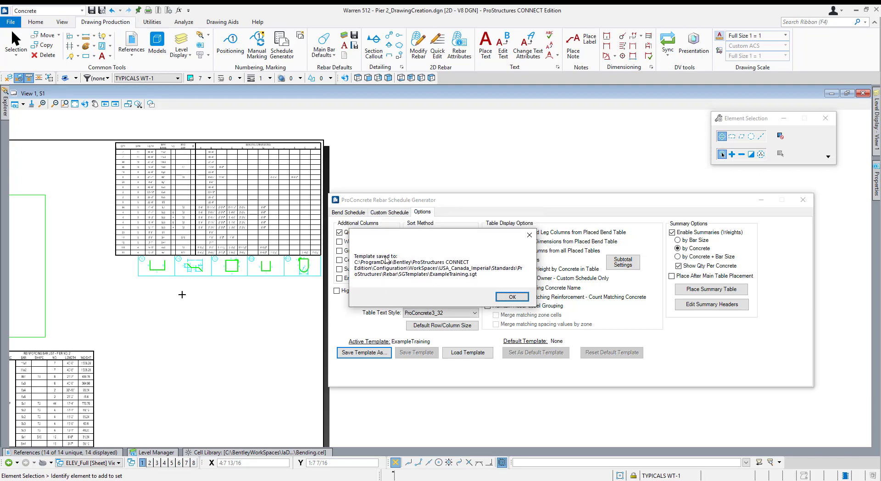
click(523, 298)
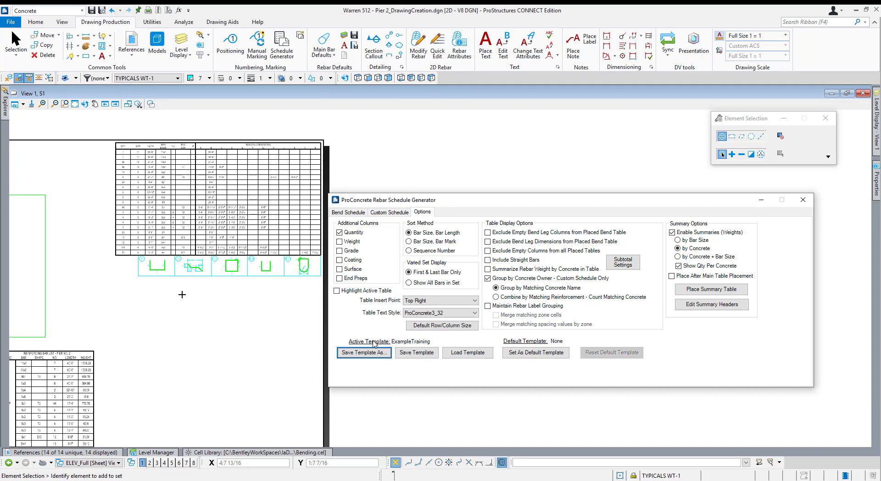
Set the active ExampleTraining template as the default schedule template
click(565, 354)
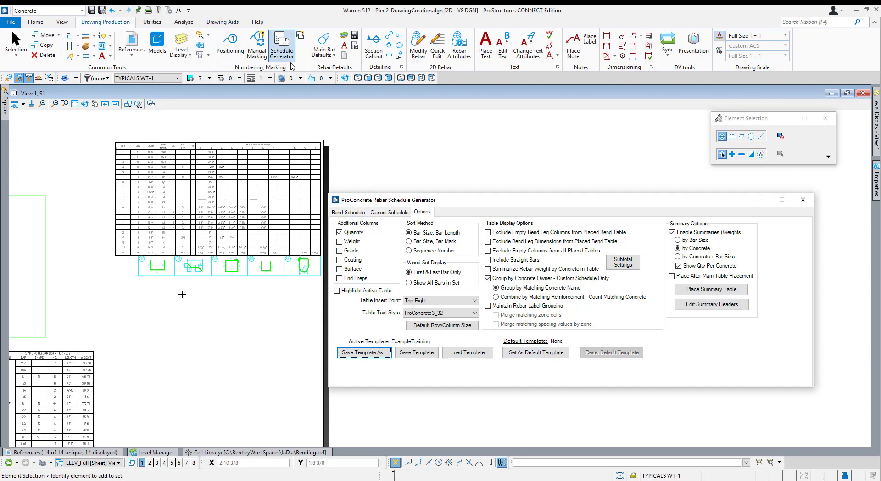
drag(470, 205, 465, 180)
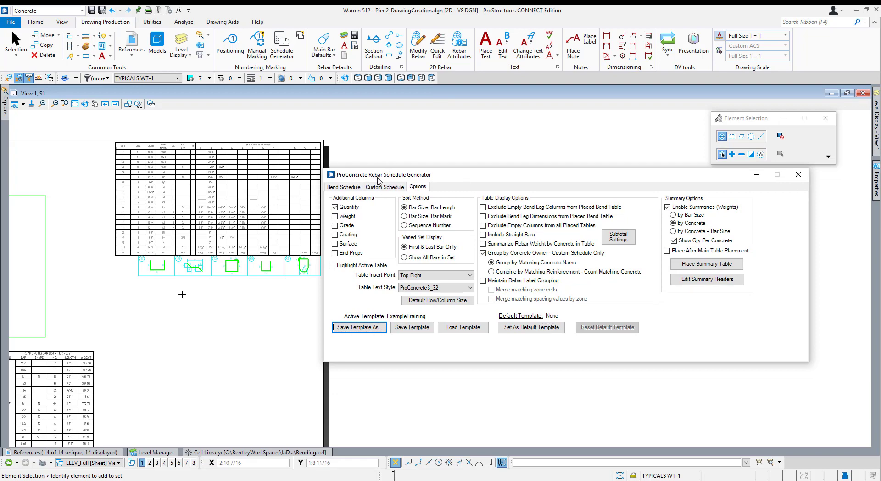
drag(428, 181, 444, 190)
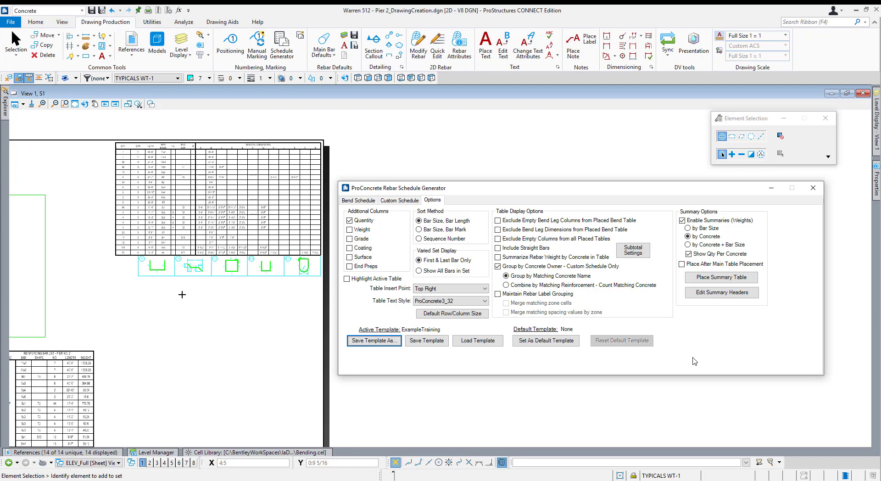
click(551, 342)
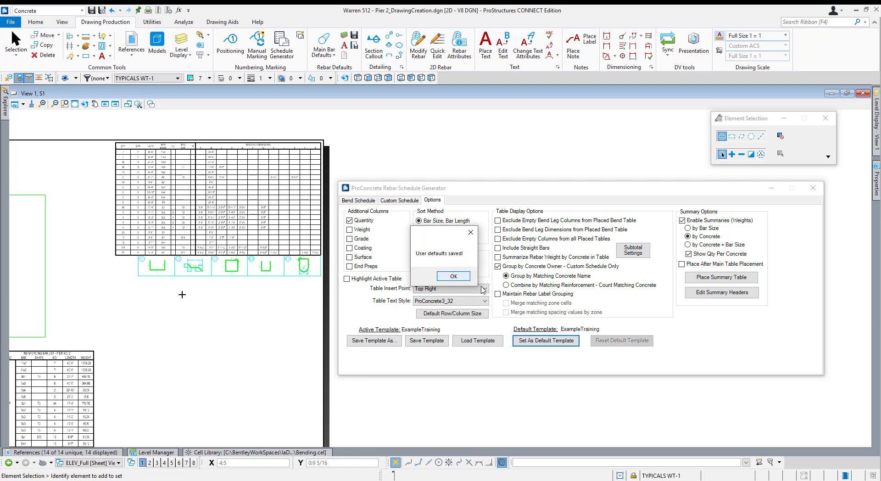
click(444, 275)
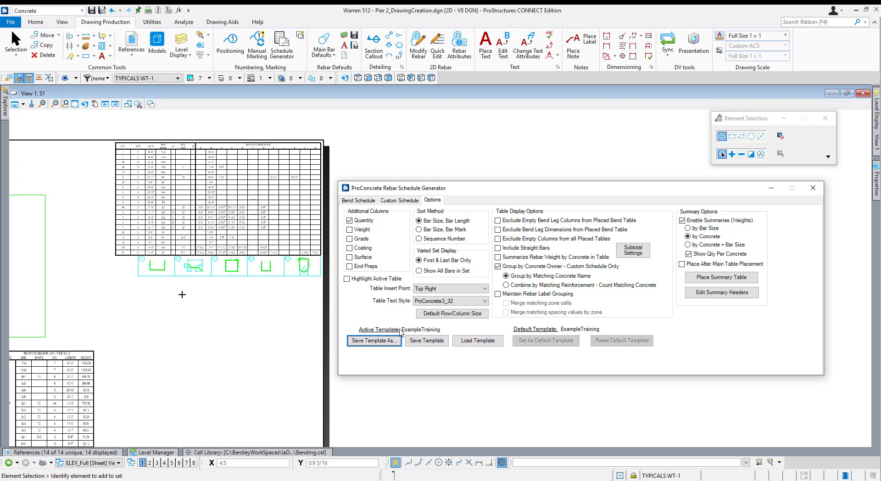
Load the ExampleByConcreteMember_New.sgt template and review its custom schedule and bend schedule
click(477, 341)
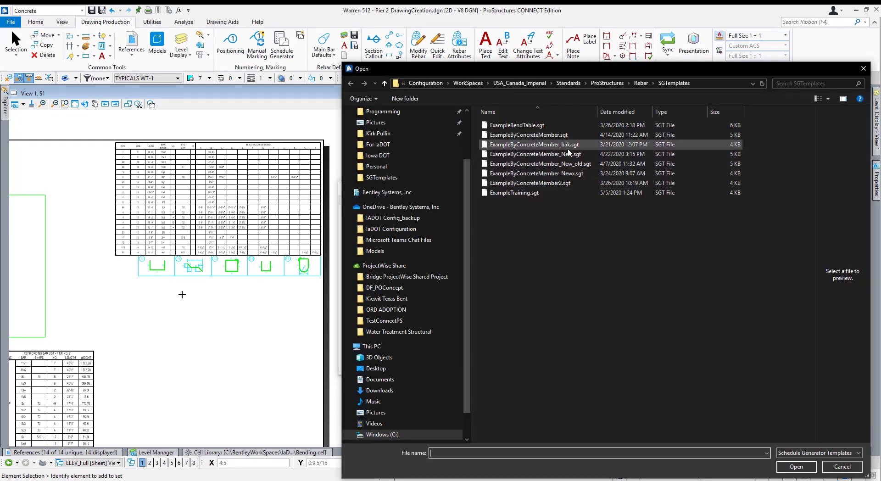
double_click(535, 154)
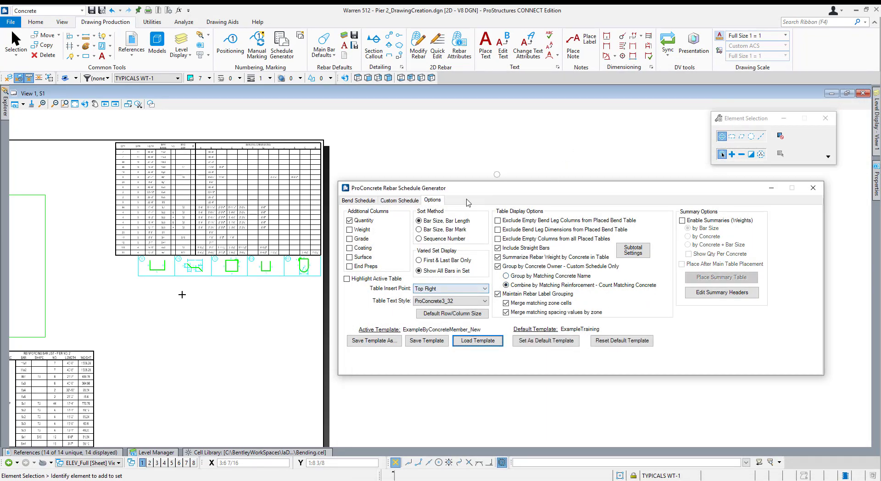
click(400, 200)
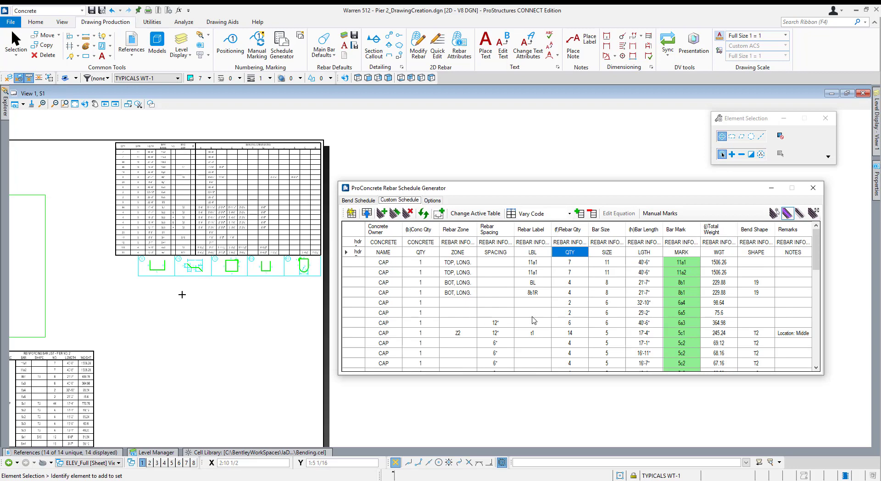
scroll(528, 328, down, 10)
scroll(528, 328, up, 10)
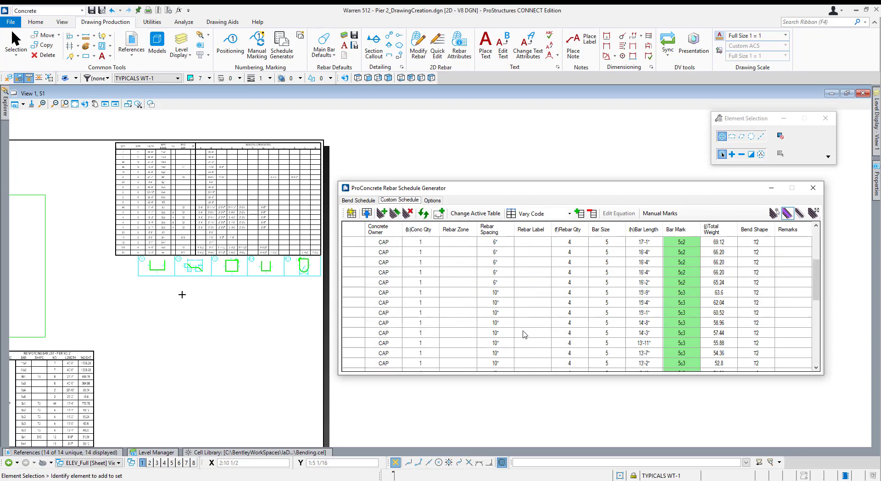
click(356, 201)
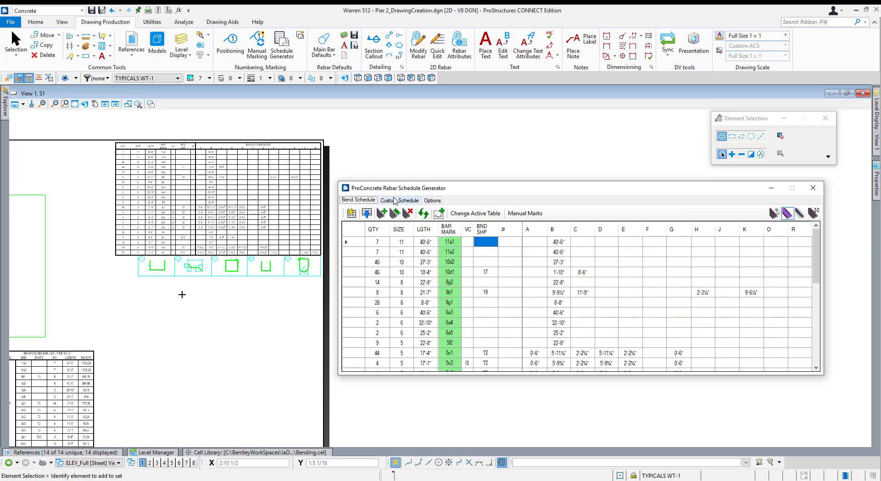
Load the ExampleTraining.sgt template from the SGTemplates folder
click(432, 201)
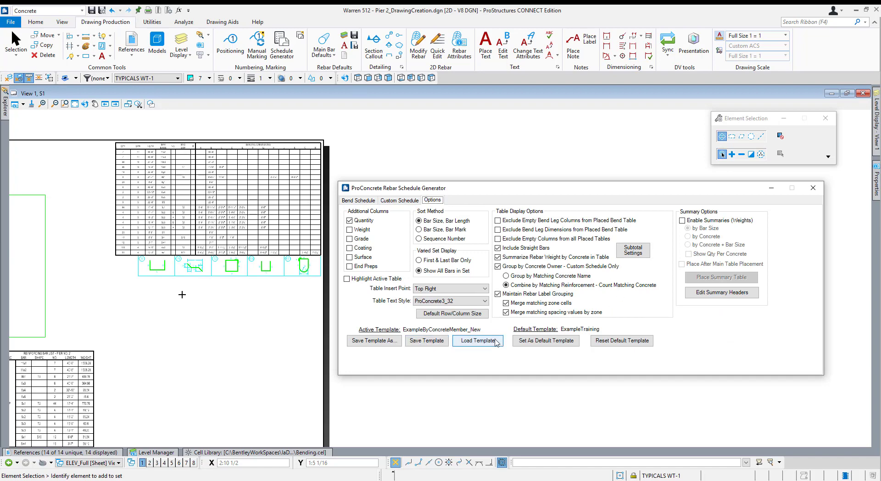
click(477, 341)
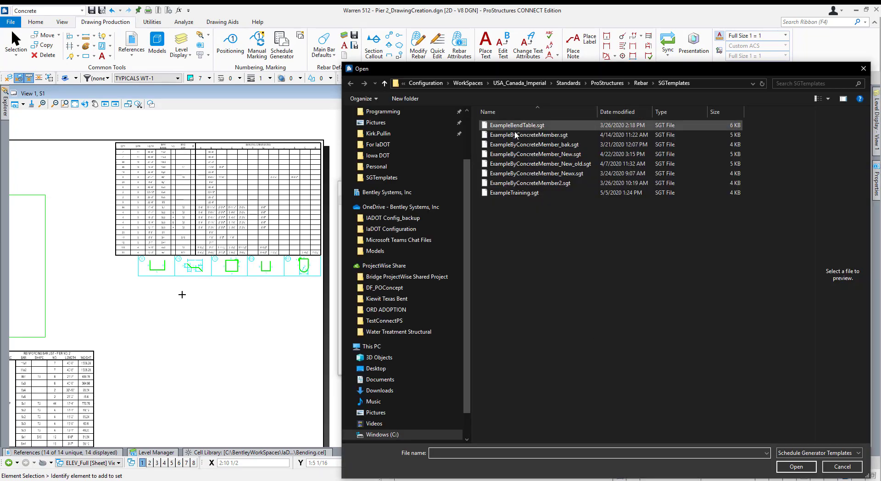
click(512, 193)
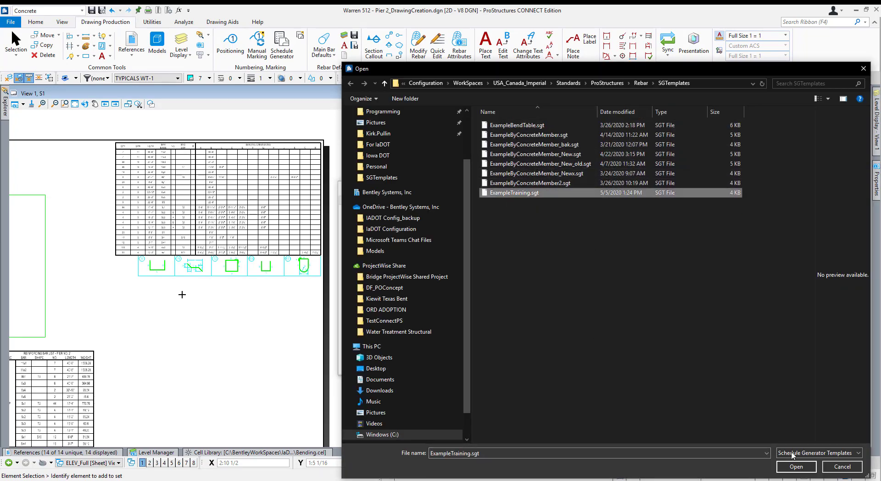
click(796, 467)
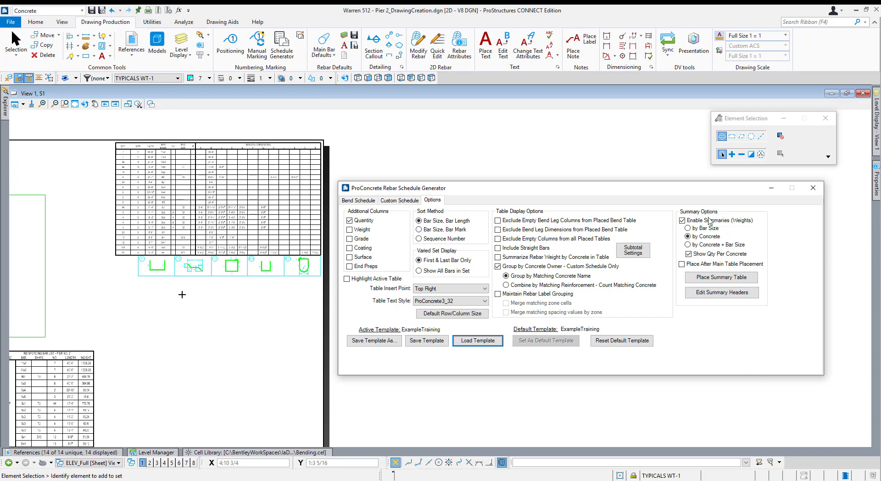
Place the reinforcement summary table on the sheet, just below the S10 and RT1 bend diagrams
click(744, 278)
scroll(285, 288, up, 3)
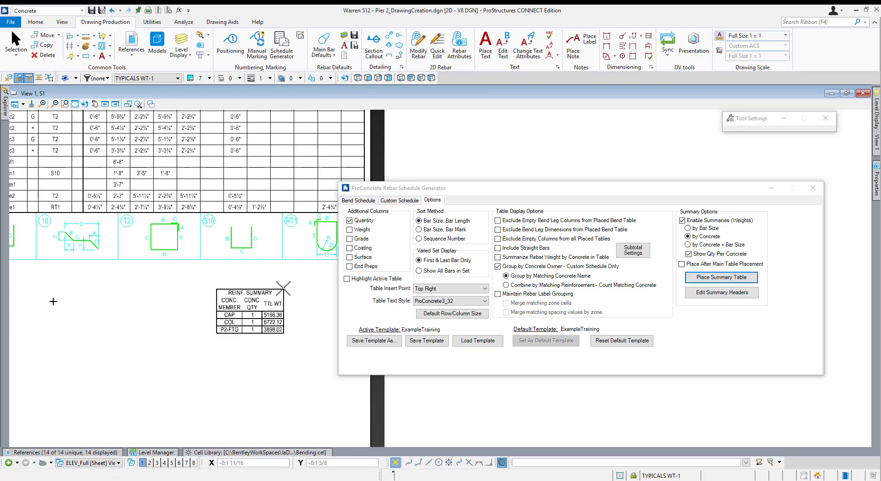
scroll(289, 275, up, 3)
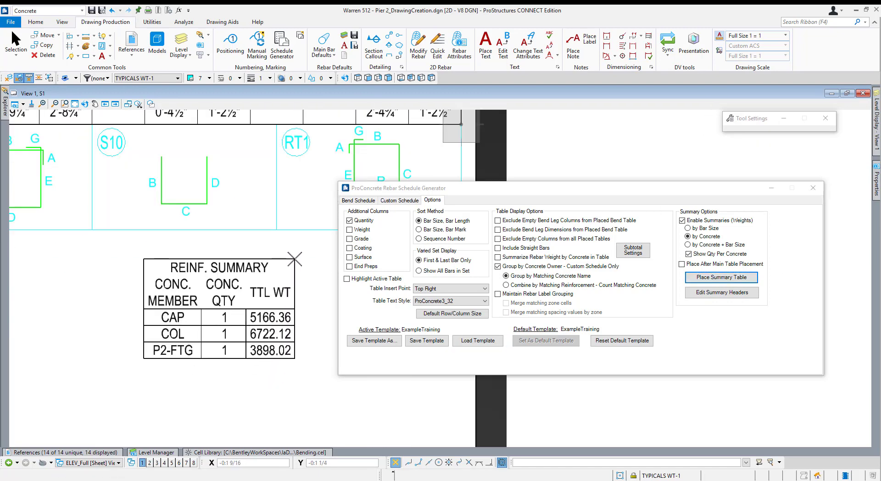
click(295, 259)
middle_drag(251, 345, 204, 334)
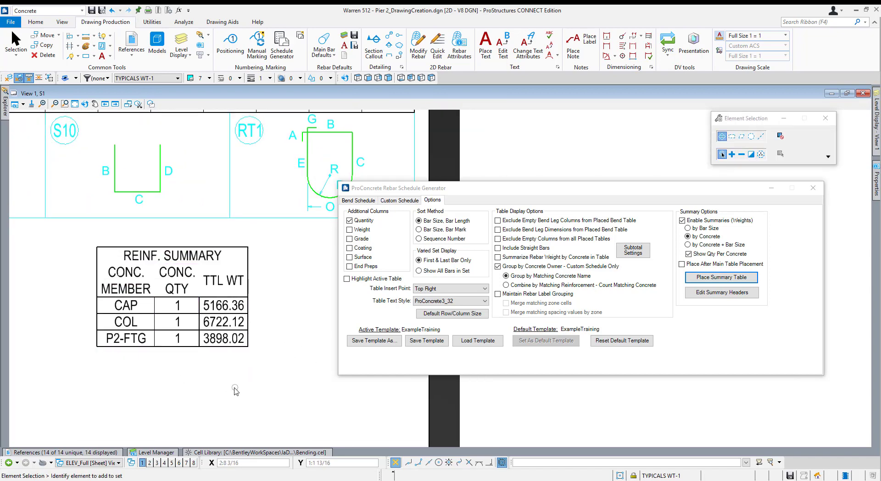
Insert a row below the summary table's P2-FTG row and merge the new row's first two cells
click(255, 368)
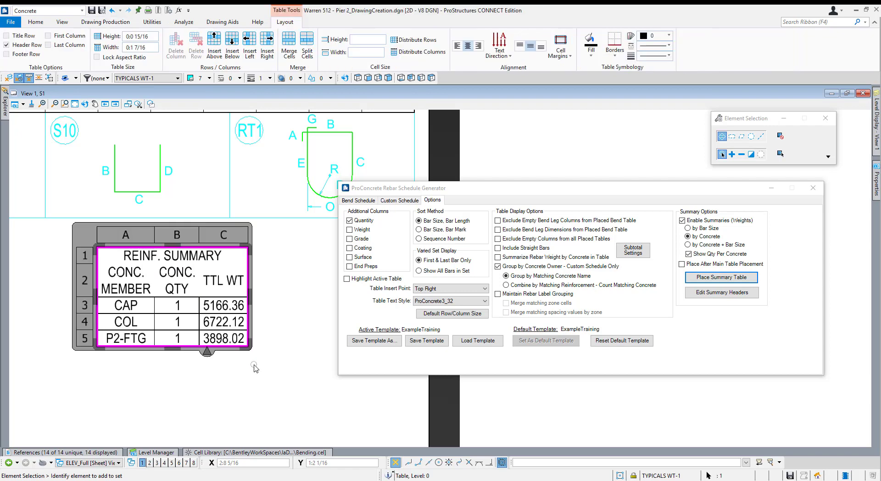
click(248, 347)
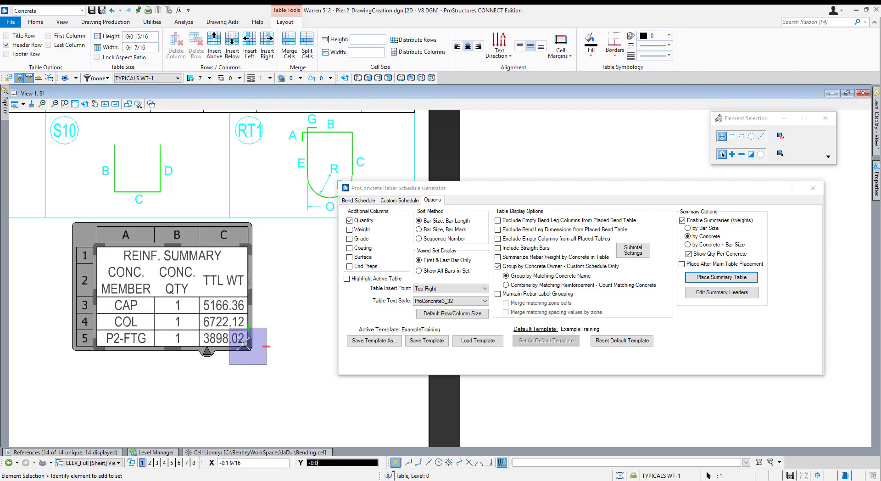
right_click(203, 320)
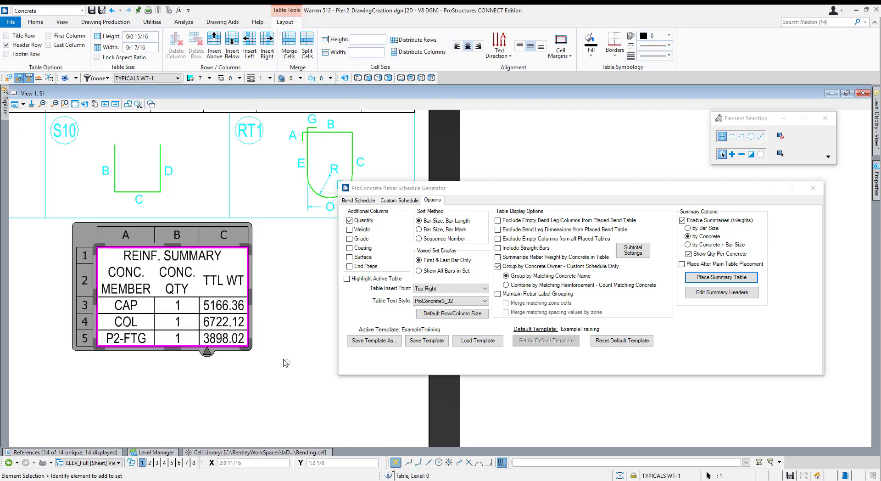
click(83, 340)
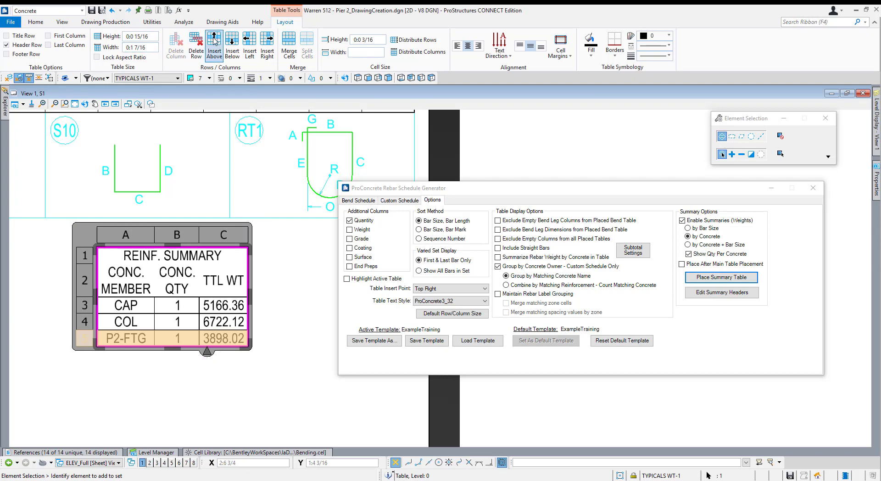
click(232, 45)
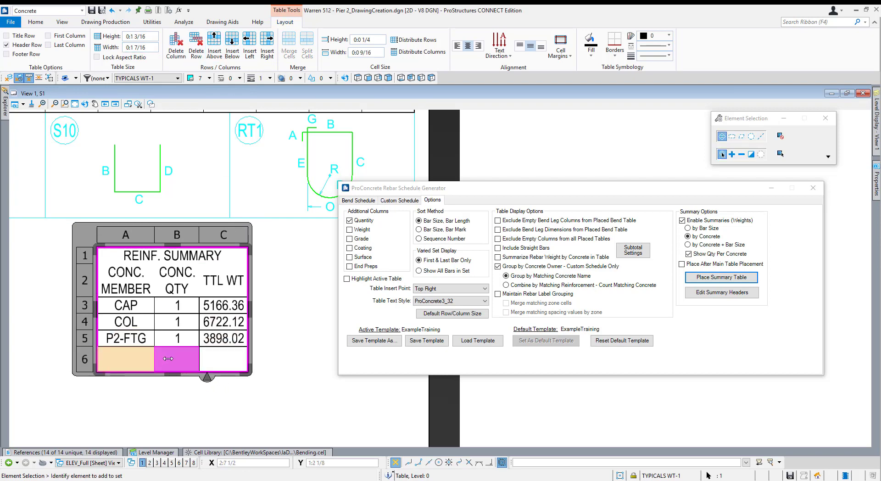
drag(168, 358, 178, 359)
click(289, 45)
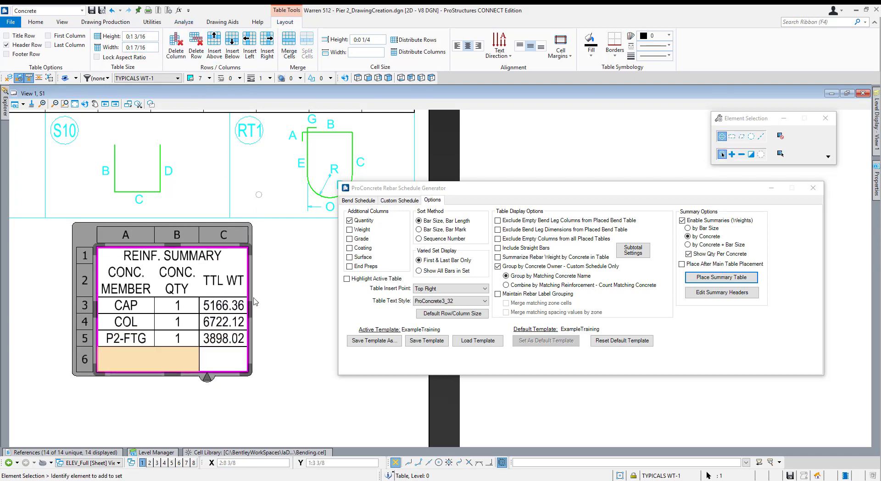
Check the P2-FTG subtotal row in the custom schedule for a weight total
click(224, 361)
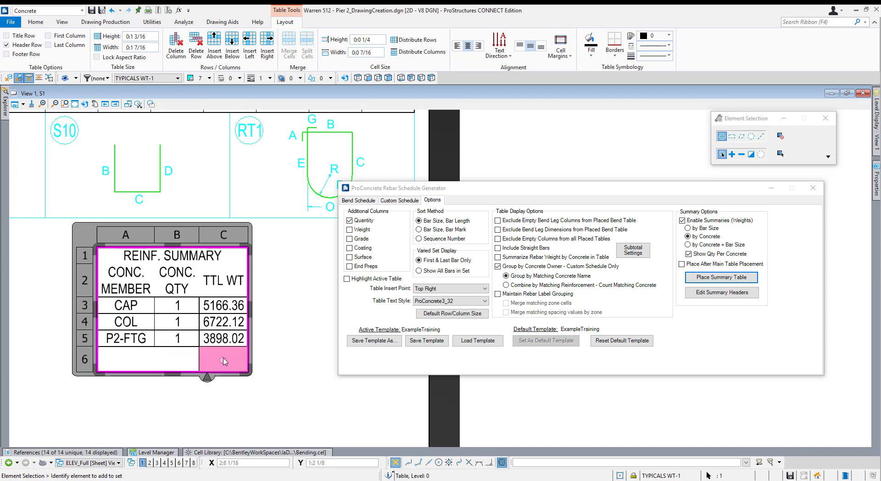
click(399, 200)
click(435, 200)
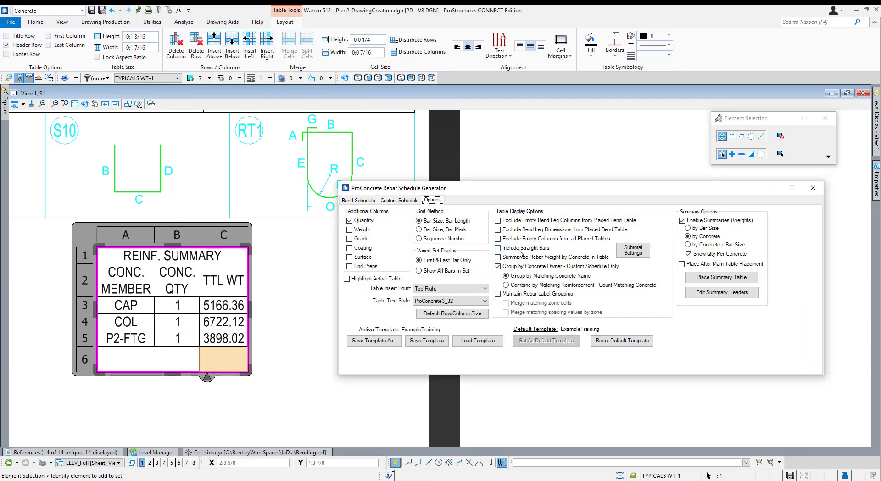
click(400, 200)
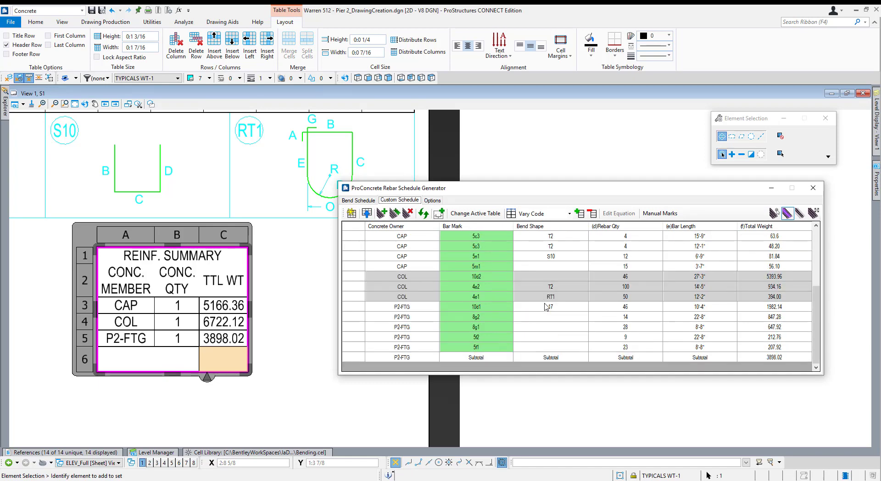
drag(406, 359, 735, 371)
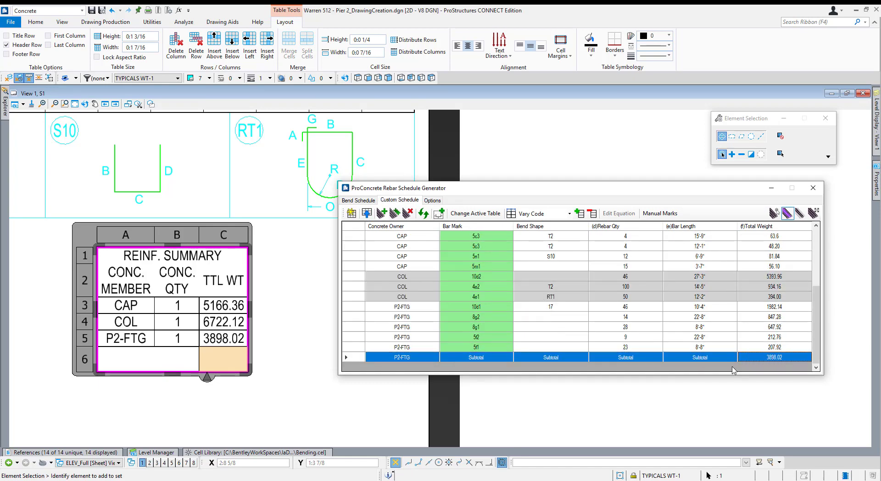
Turn on Summarize Rebar Weight by Concrete in Table, turn off Group by Concrete Owner, and locate the custom schedule's overall weight subtotal
click(436, 201)
click(551, 266)
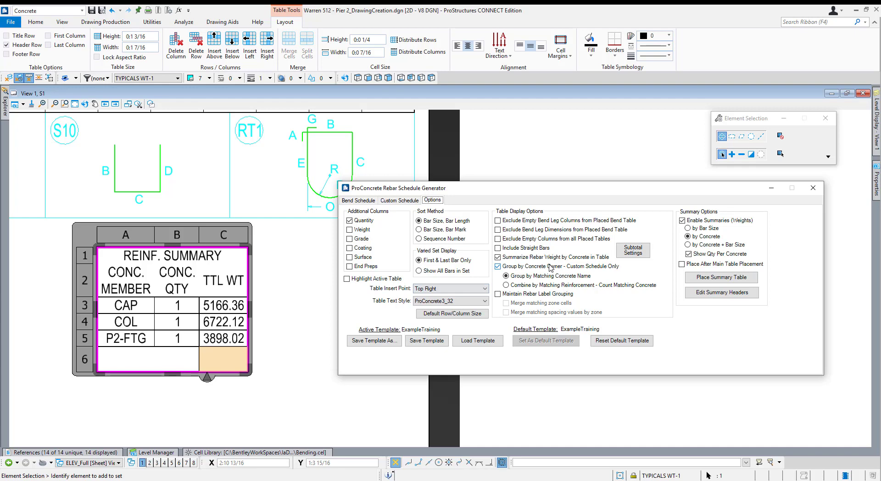
click(400, 201)
scroll(574, 288, down, 4)
click(794, 361)
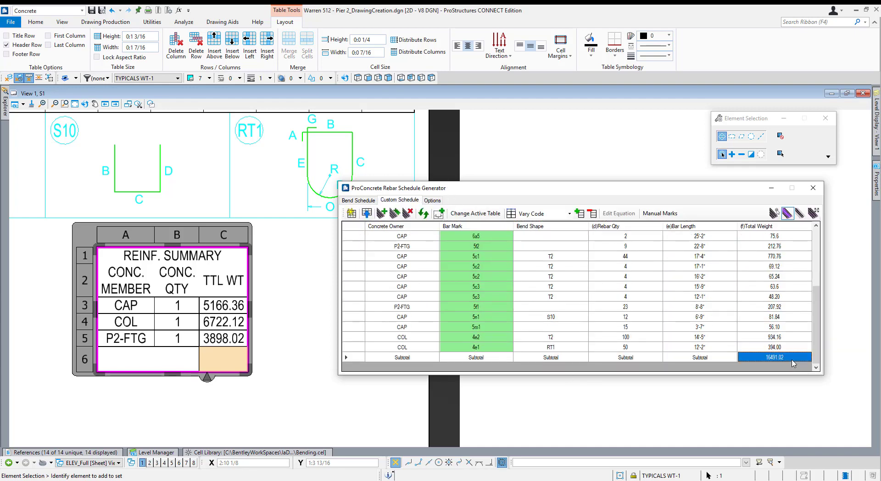
Fill in the summary table's last row with 16491.02 in the TTL WT cell and TOTAL in the merged cell
double_click(229, 357)
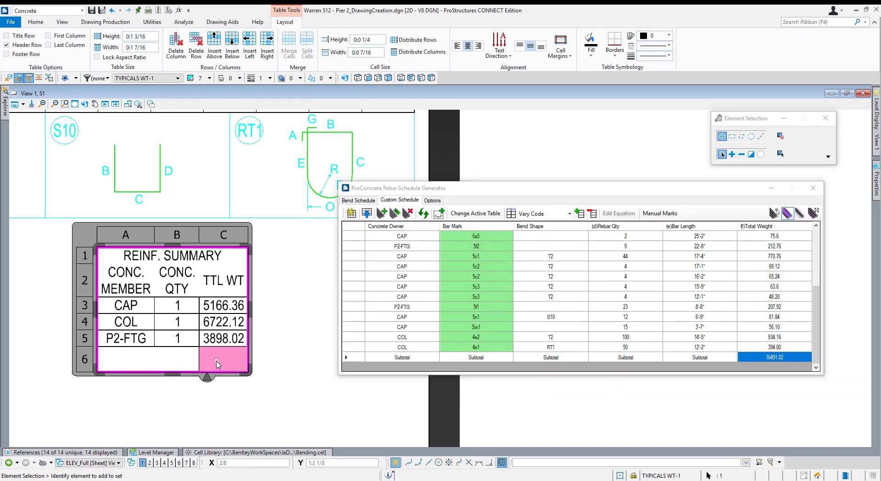
text(16491.02)
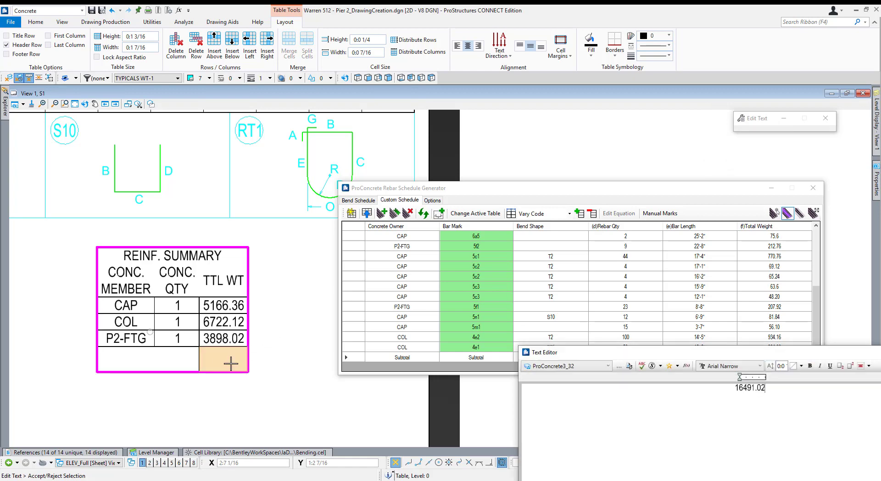
click(261, 377)
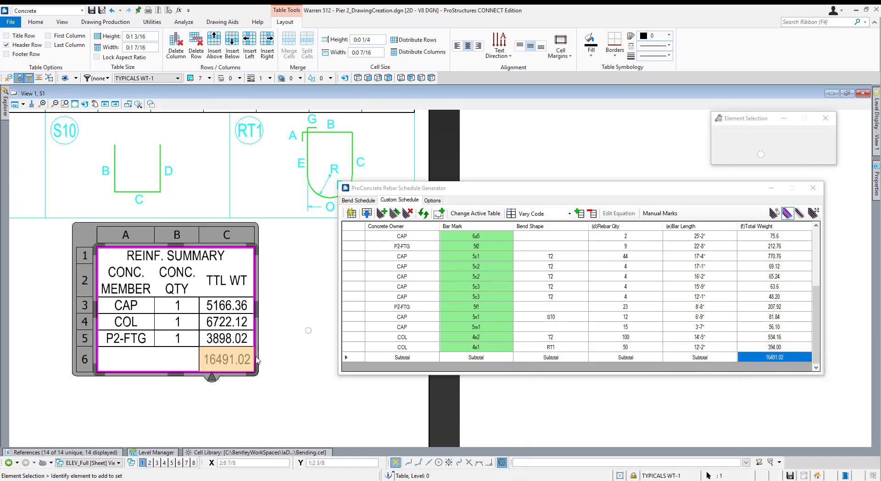
double_click(151, 365)
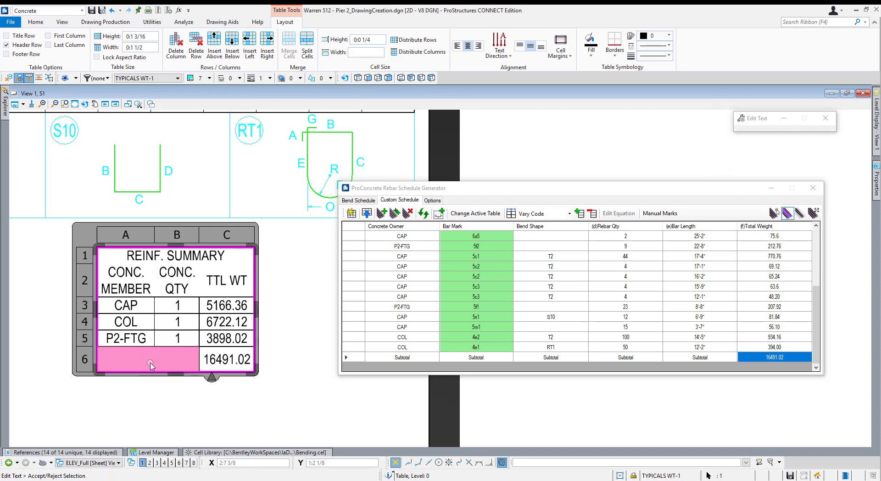
text(tpt)
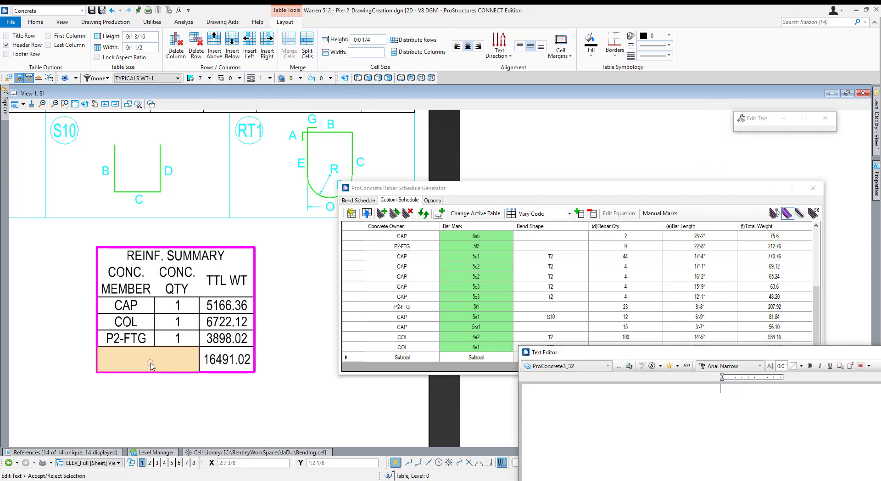
text(OTAL)
click(260, 403)
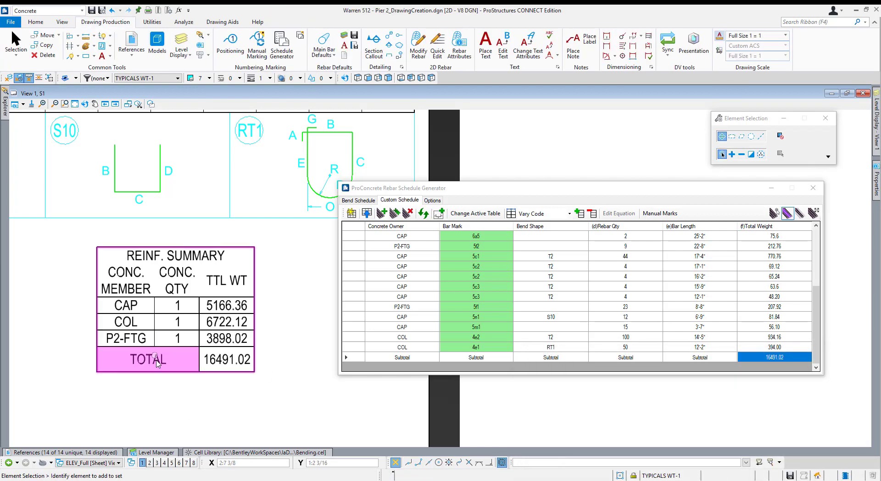
click(203, 357)
Move the reinforcing bar list table to the right side of the sheet, just below the reinforcement summary table
scroll(304, 380, down, 7)
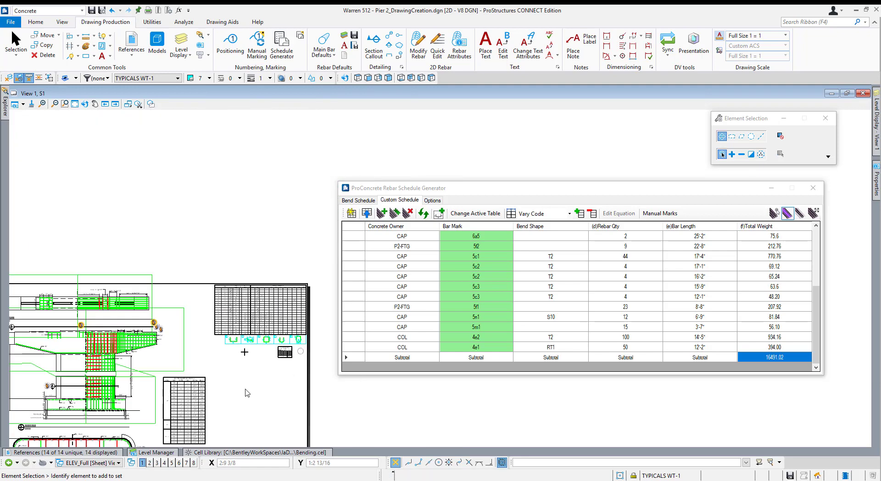
middle_drag(236, 367, 257, 226)
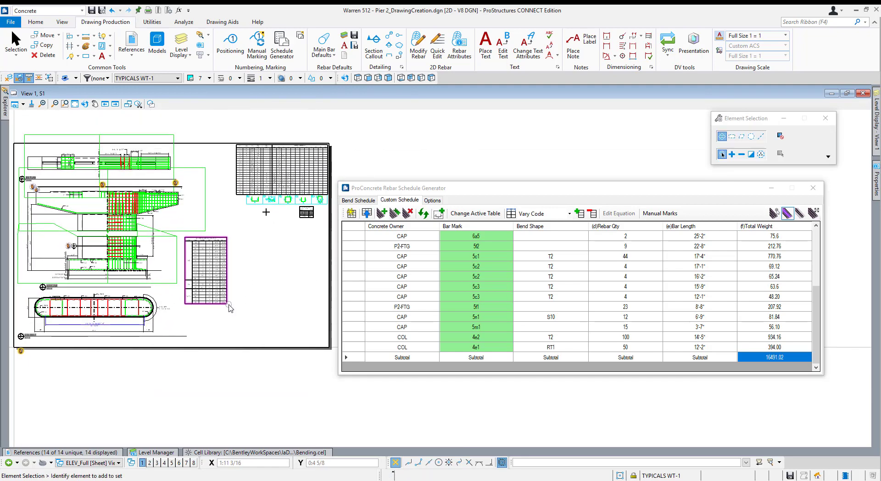
drag(227, 303, 321, 290)
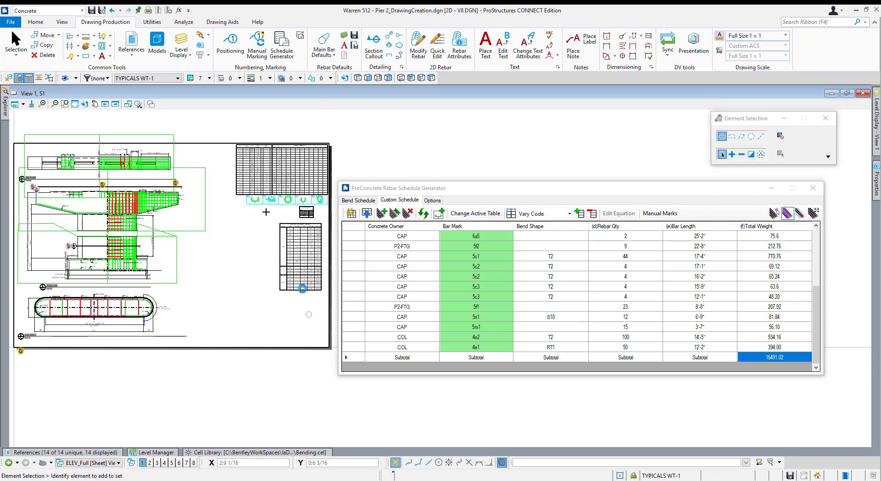
Turn on Highlight Active Table in the schedule options and examine the bending dimension columns of the placed bend table
drag(470, 187, 481, 182)
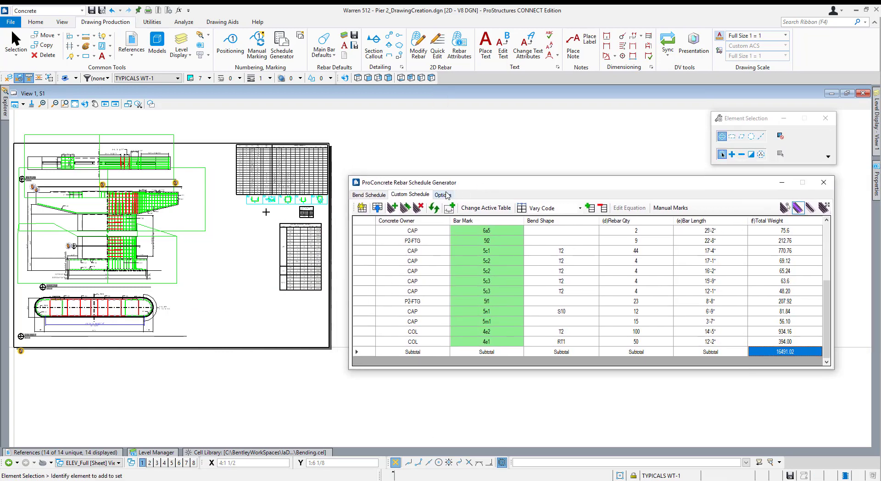
click(443, 195)
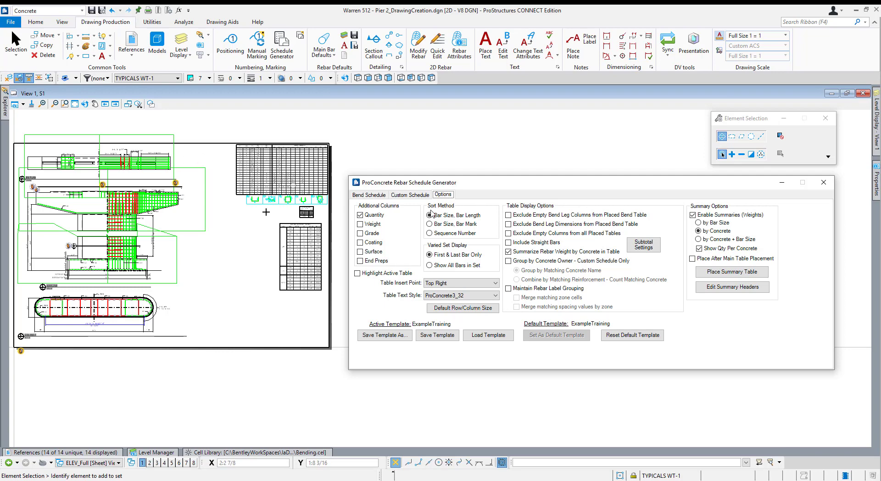
drag(491, 186, 484, 206)
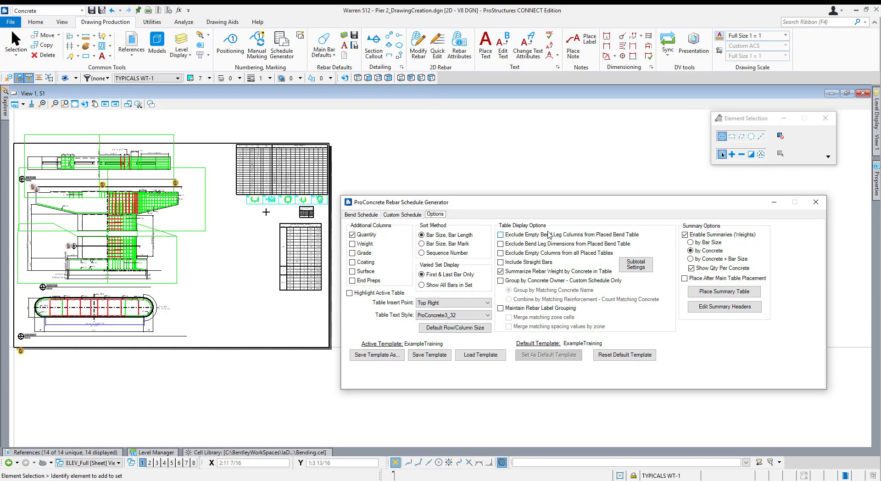
scroll(315, 181, up, 7)
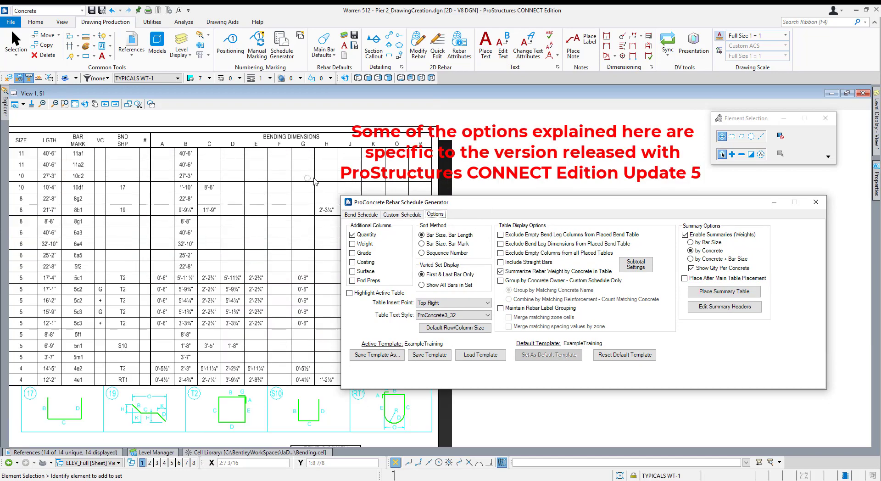
middle_drag(315, 181, 239, 202)
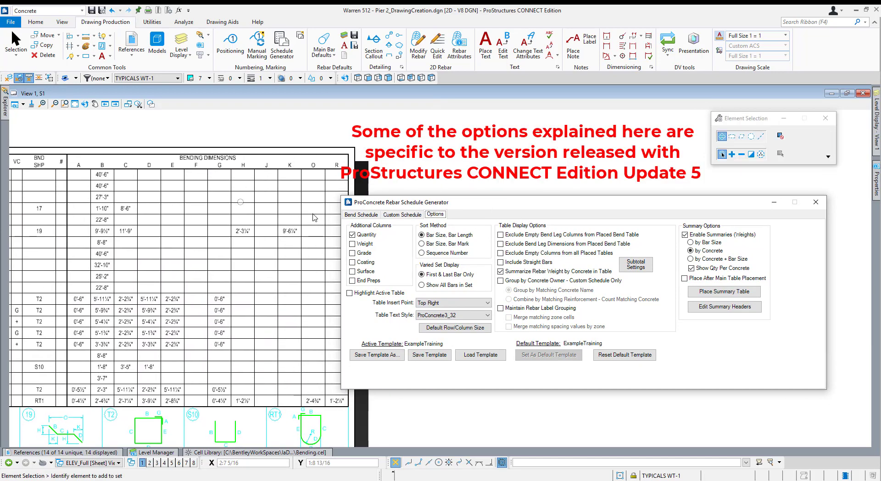
click(350, 293)
scroll(248, 321, down, 4)
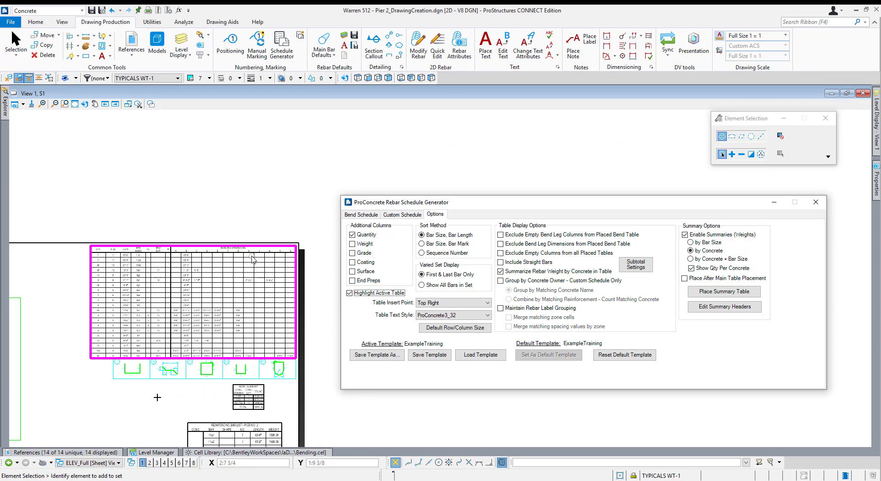
scroll(233, 323, up, 2)
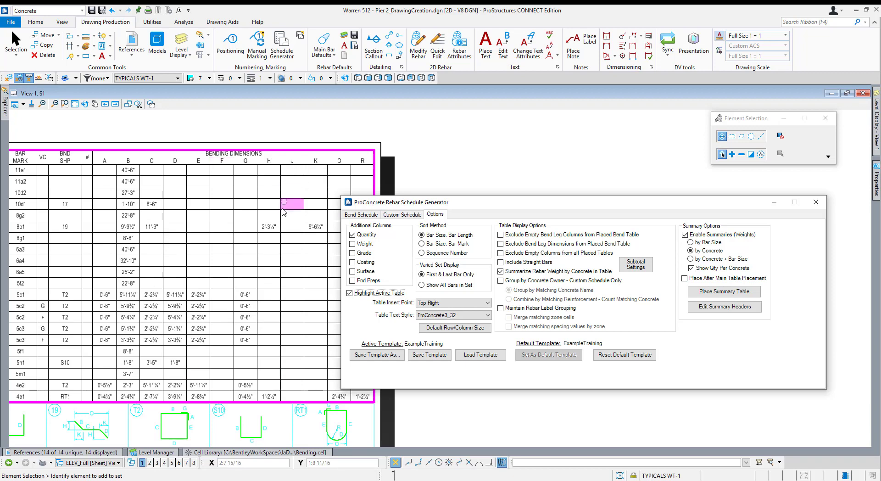
middle_drag(301, 266, 233, 280)
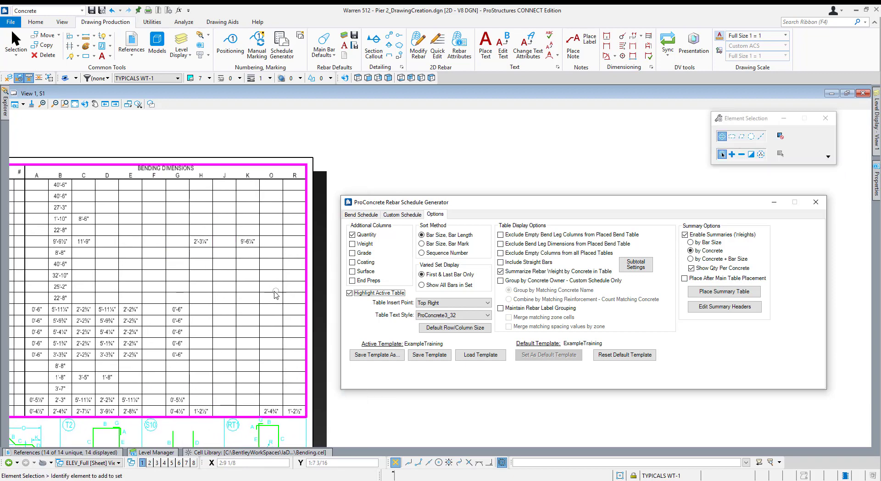
scroll(277, 292, down, 4)
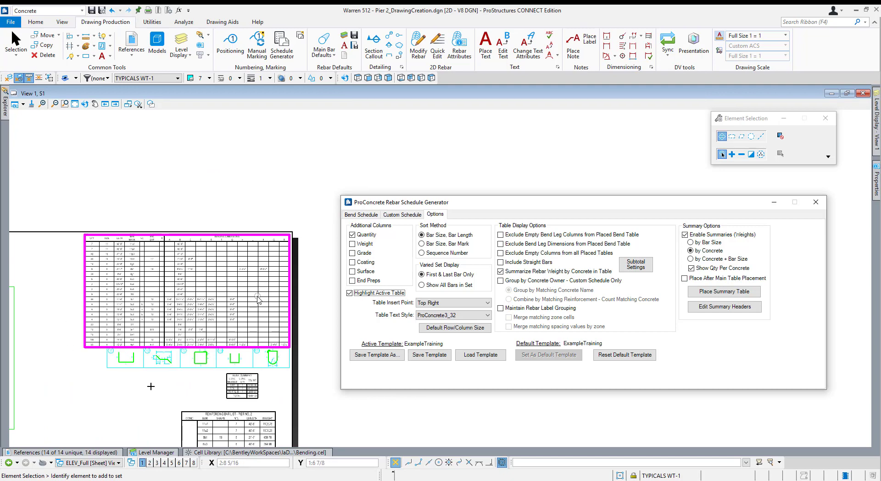
Enable Exclude Empty Bend Leg Columns from Placed Bend Table, and compare the bend schedule with the placed table
click(501, 235)
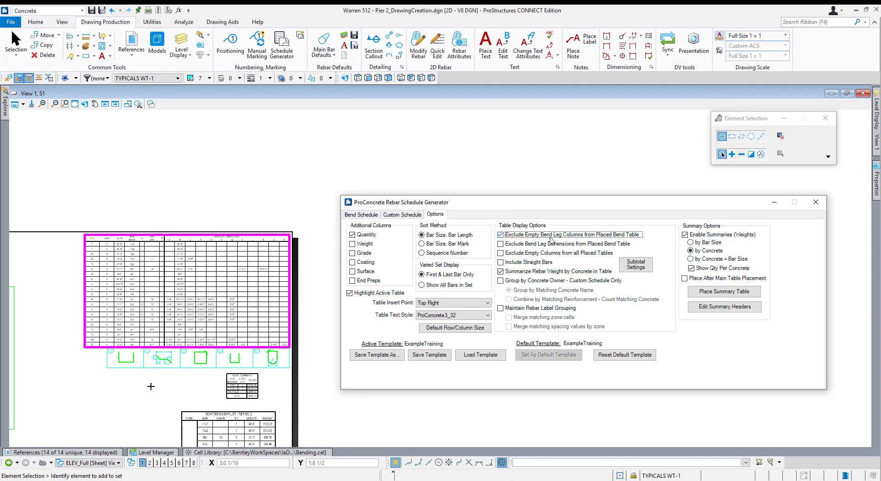
click(361, 215)
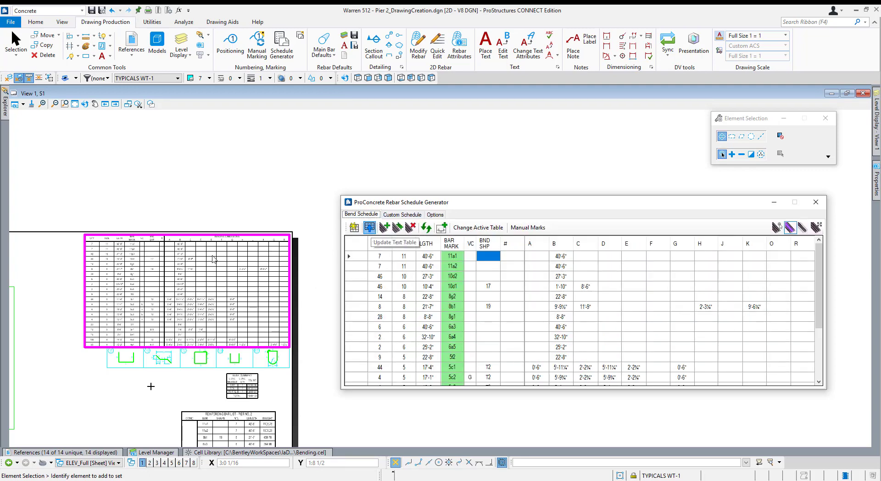
scroll(270, 290, up, 2)
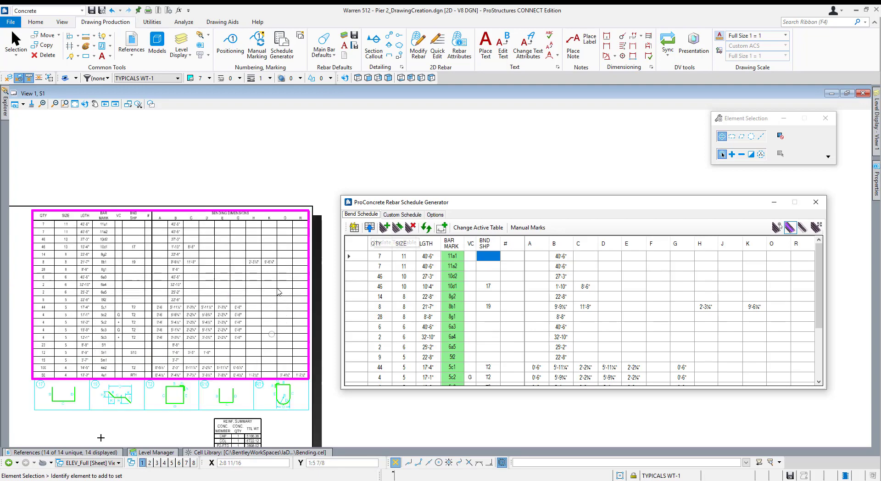
click(434, 215)
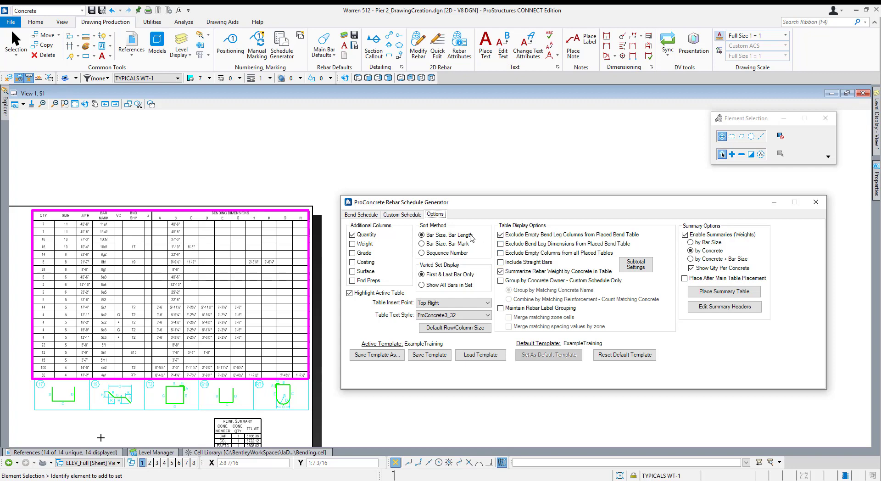
Examine the bend table's # and bend shape columns, and enable Exclude Empty Columns from all Placed Tables
scroll(228, 227, down, 2)
scroll(242, 313, up, 1)
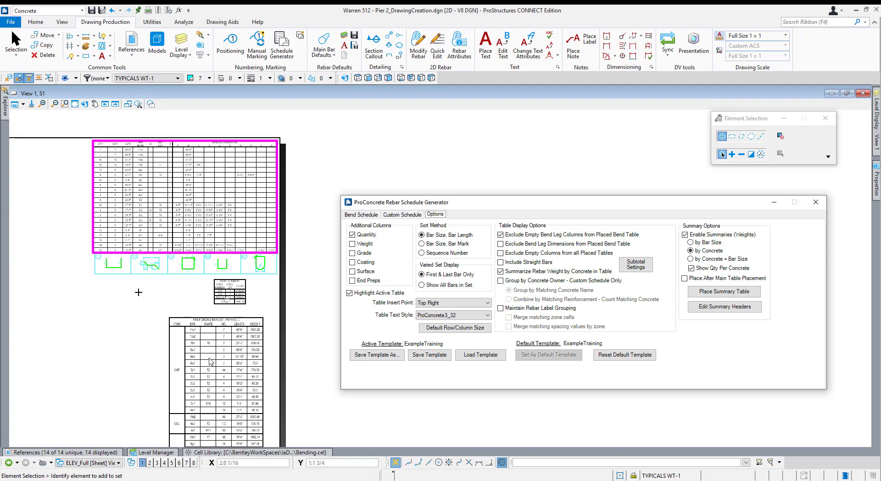
scroll(215, 327, down, 1)
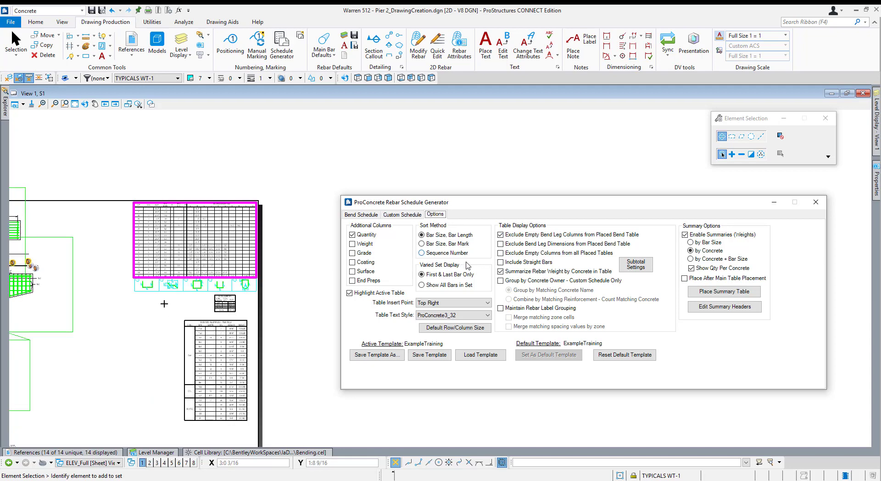
scroll(222, 235, up, 1)
scroll(131, 174, up, 2)
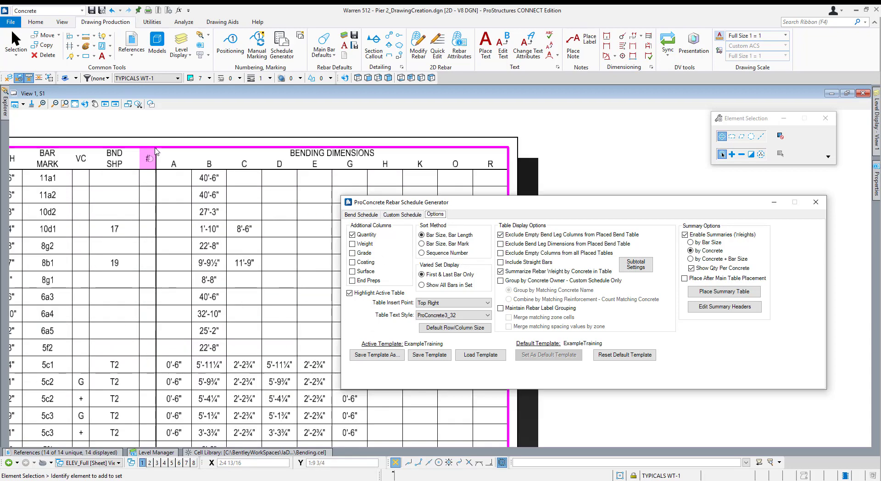
scroll(156, 152, down, 2)
scroll(158, 175, up, 2)
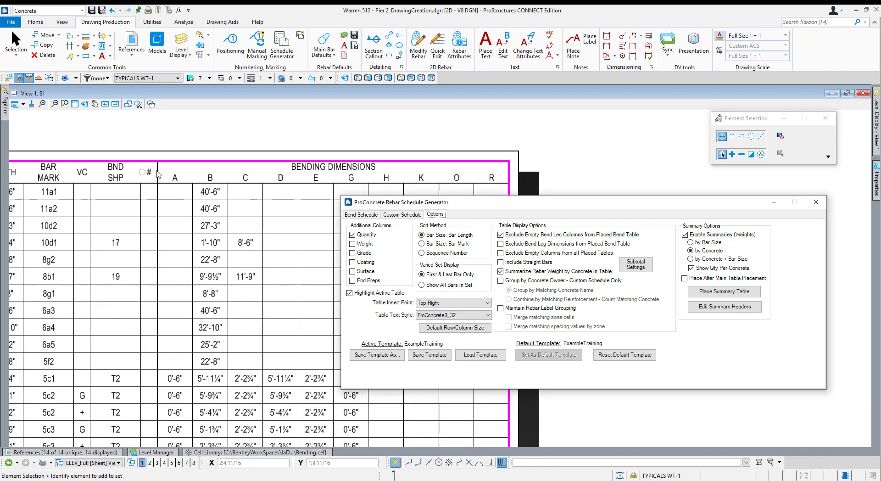
scroll(155, 183, down, 2)
scroll(147, 266, up, 2)
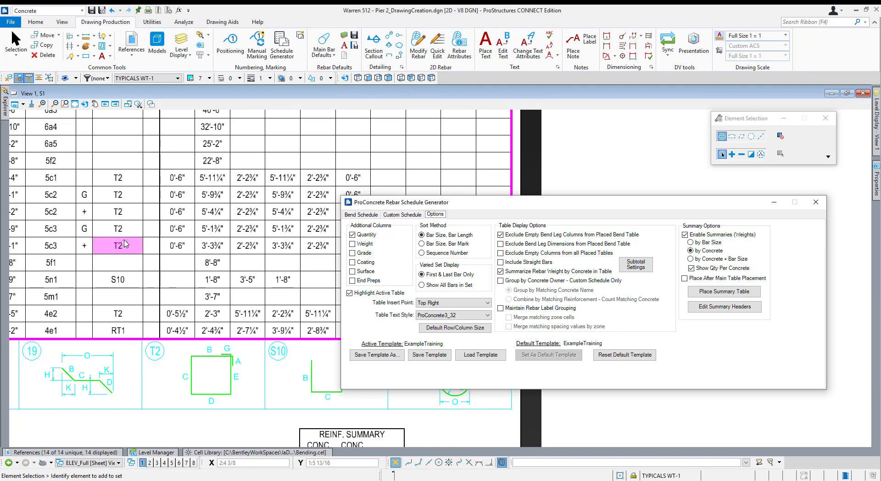
scroll(125, 244, down, 2)
scroll(124, 225, up, 2)
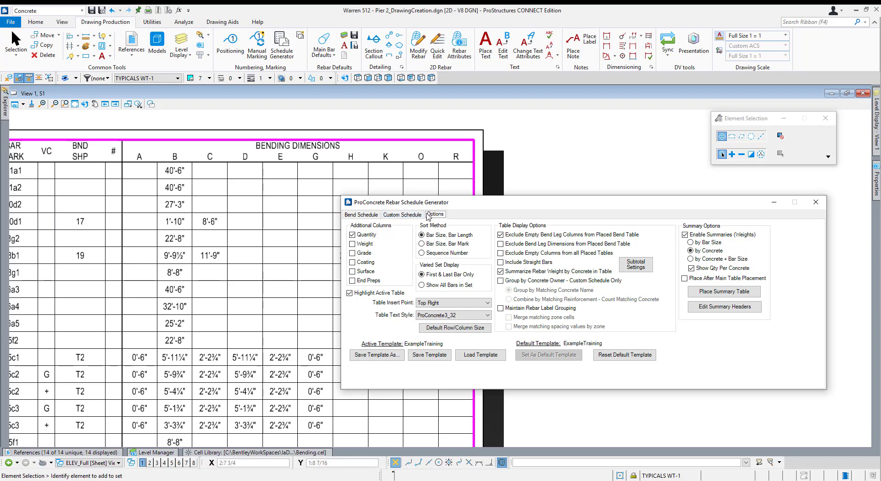
click(515, 255)
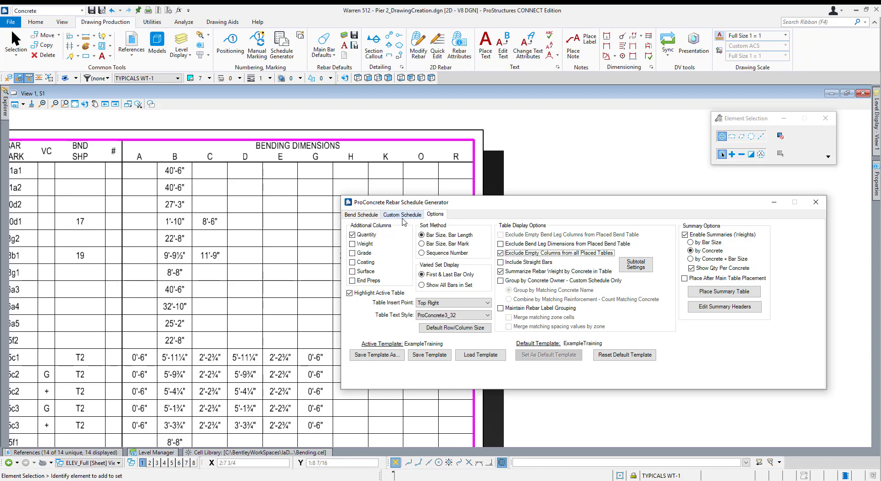
Compare the columns of the bend schedule with those of the bend table placed on the sheet
click(361, 214)
click(370, 227)
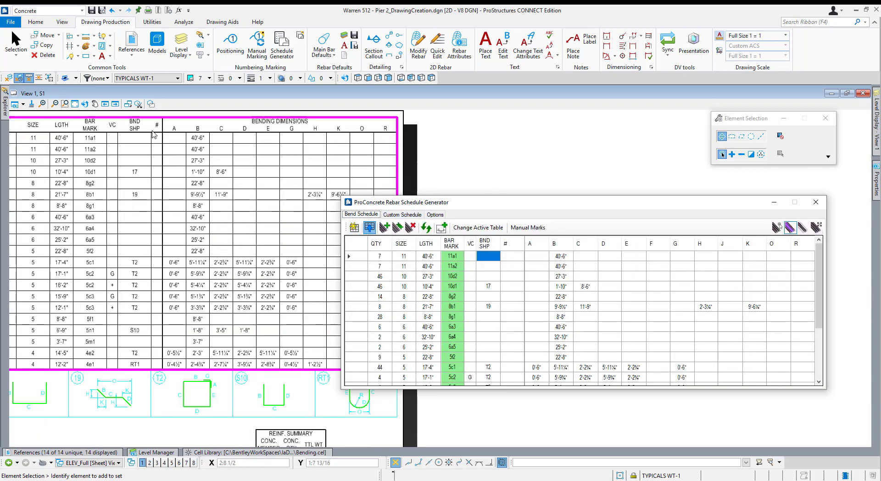
mouse_move(145, 163)
middle_down()
mouse_move(206, 178)
mouse_move(162, 173)
middle_up()
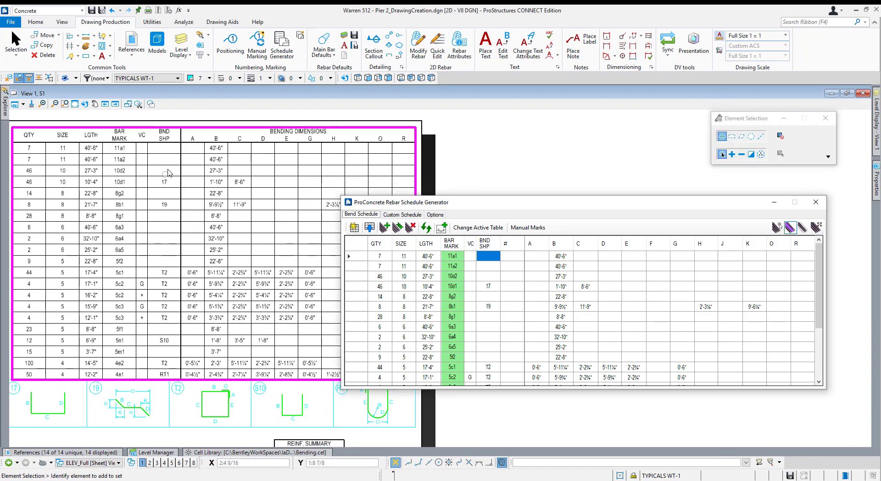
Enable Group by Concrete Owner - Custom Schedule Only and Include Straight Bars in the table display options
click(434, 215)
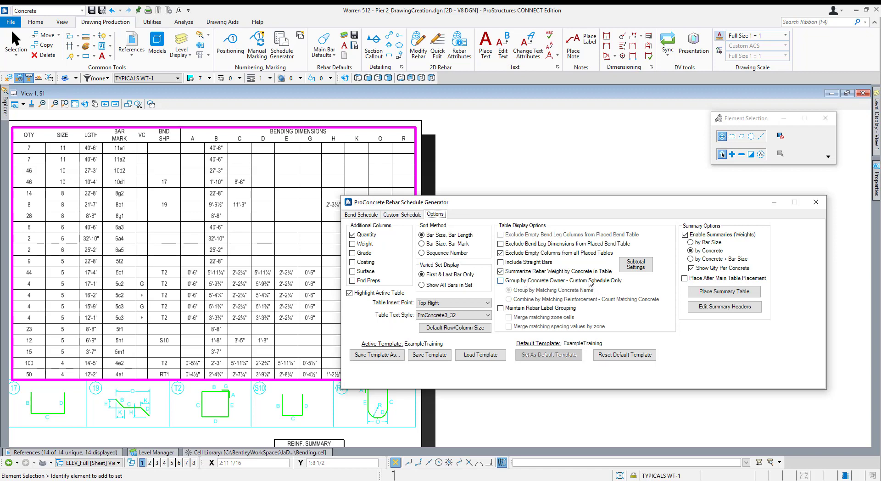
click(591, 282)
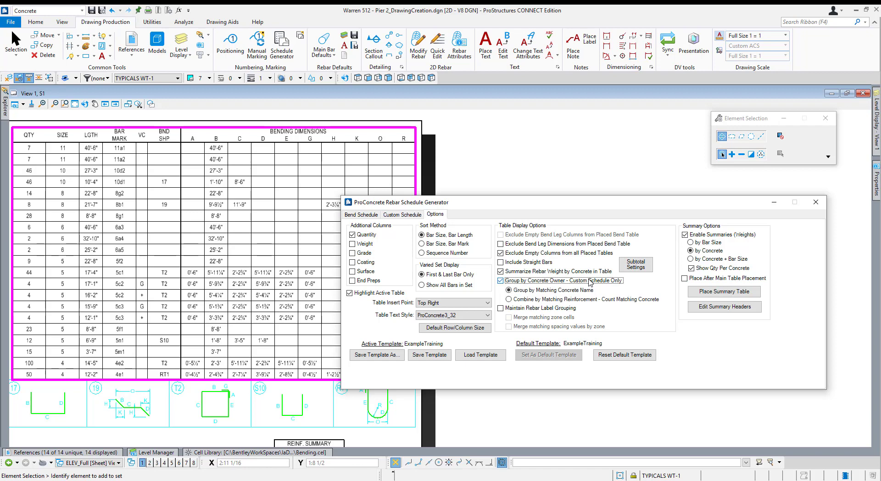
click(539, 263)
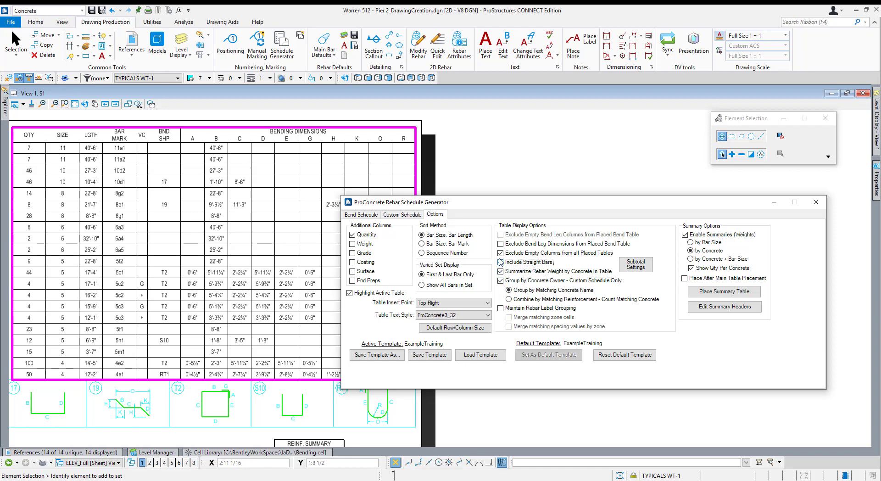
Examine the straight bars' lengths and B dimensions in the bend schedule, and compare them with the bent bar 8b1
click(366, 216)
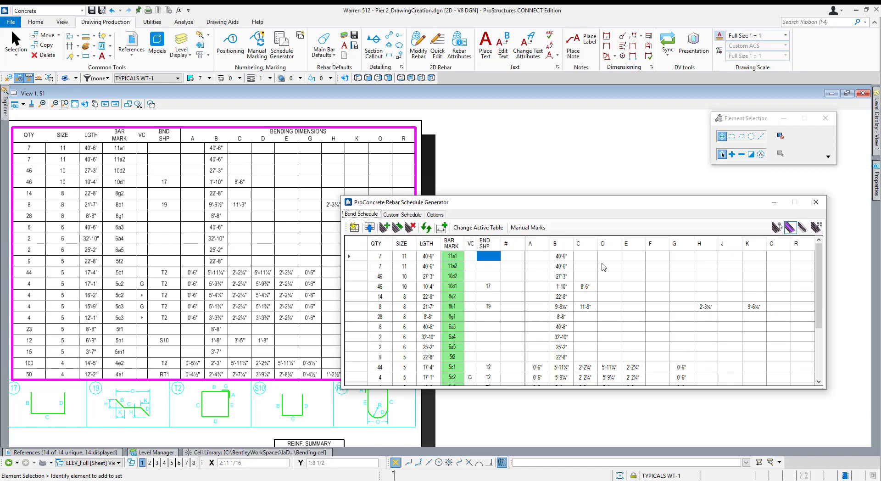
click(561, 317)
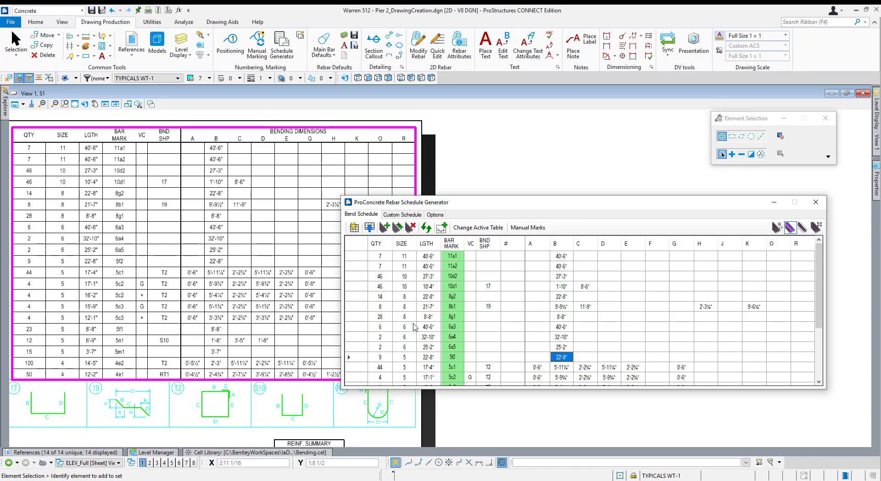
drag(430, 327, 430, 349)
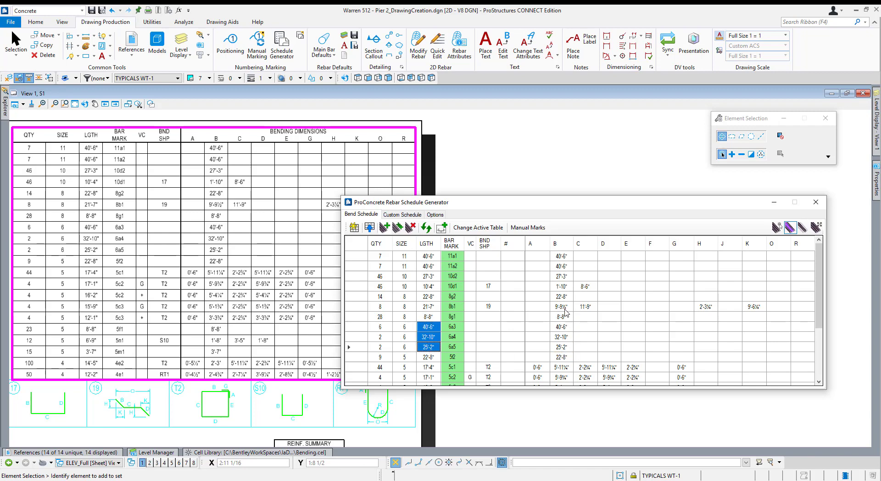
drag(562, 307, 737, 305)
click(667, 307)
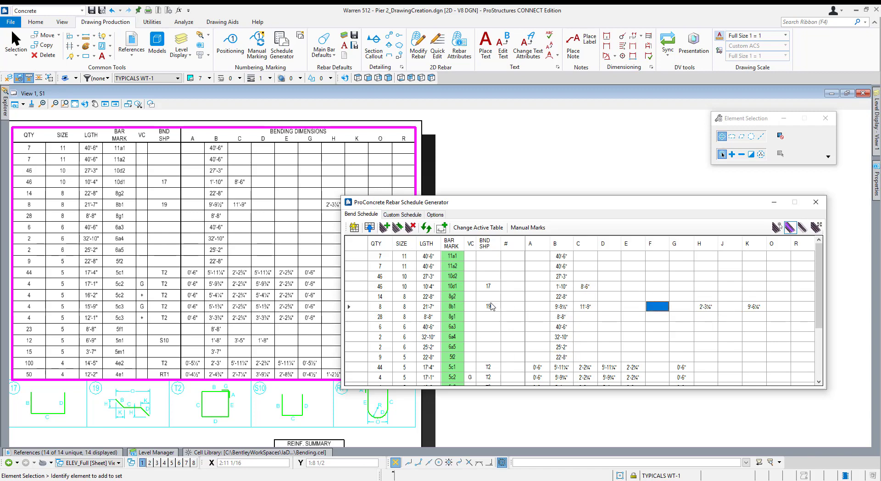
click(562, 316)
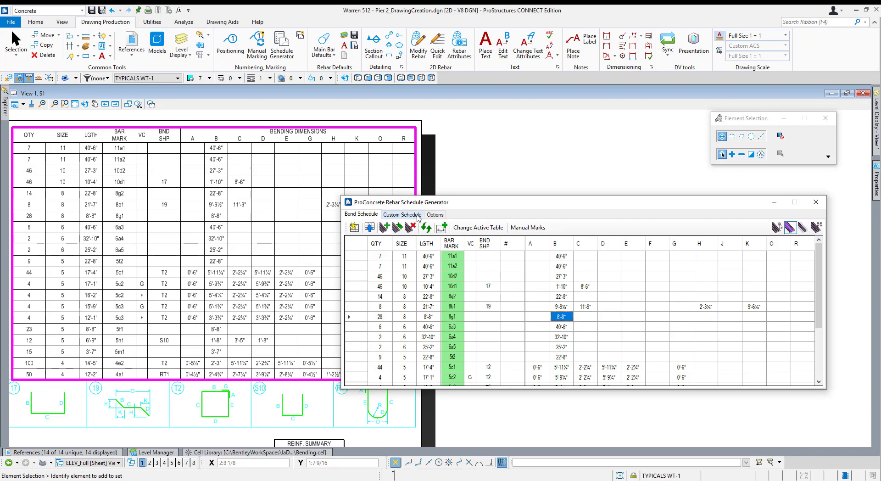
Examine the pier's plan and elevation views on the sheet alongside the schedule's concrete grouping options
click(435, 214)
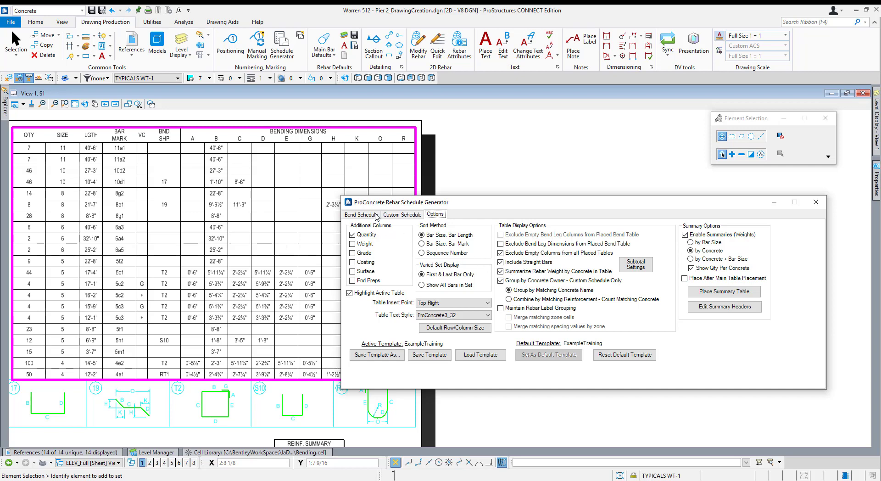
drag(428, 207, 394, 214)
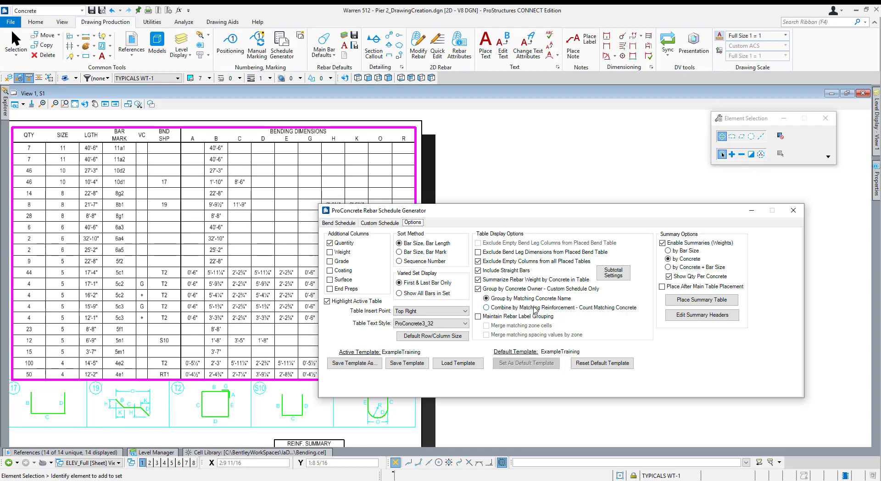
scroll(426, 182, down, 1)
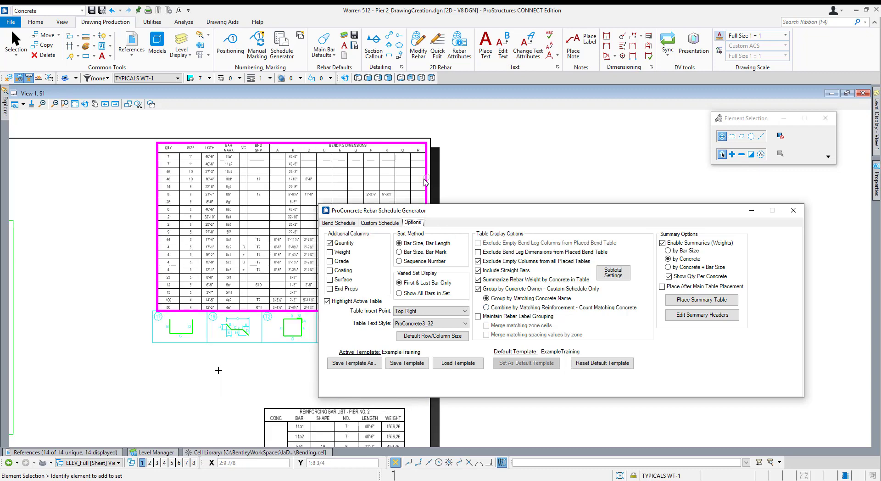
scroll(425, 182, down, 2)
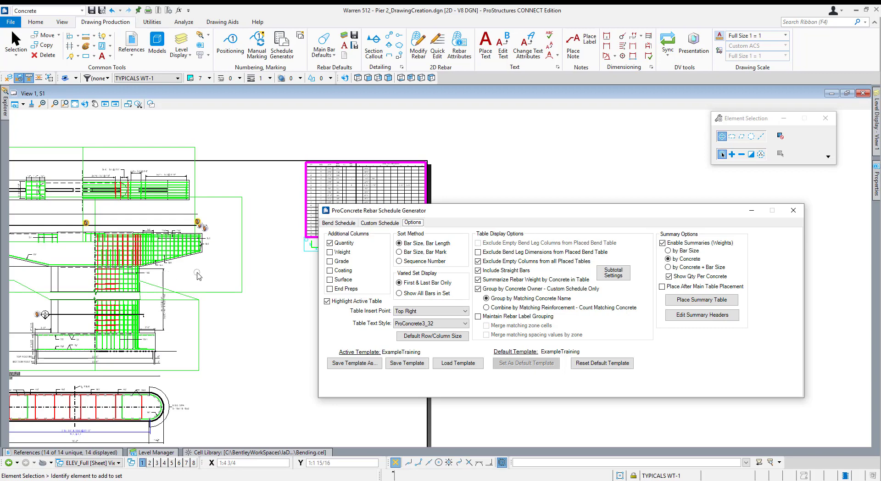
drag(394, 215, 418, 225)
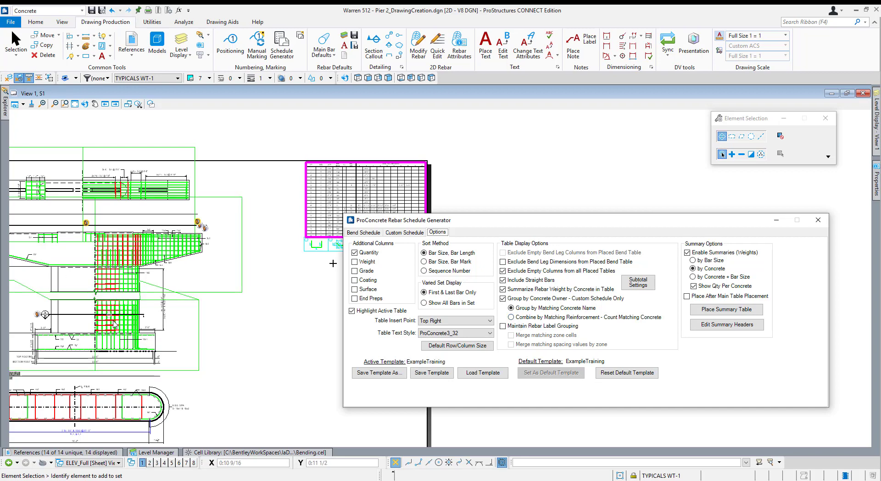
click(155, 225)
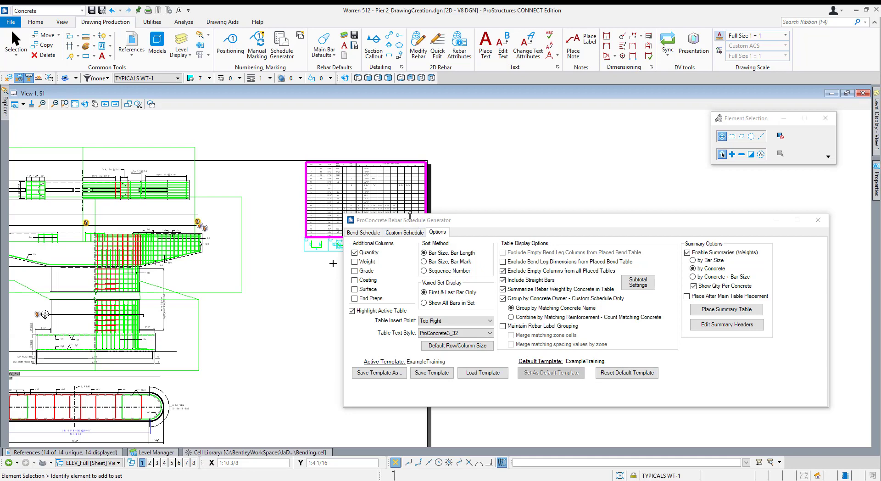
click(410, 217)
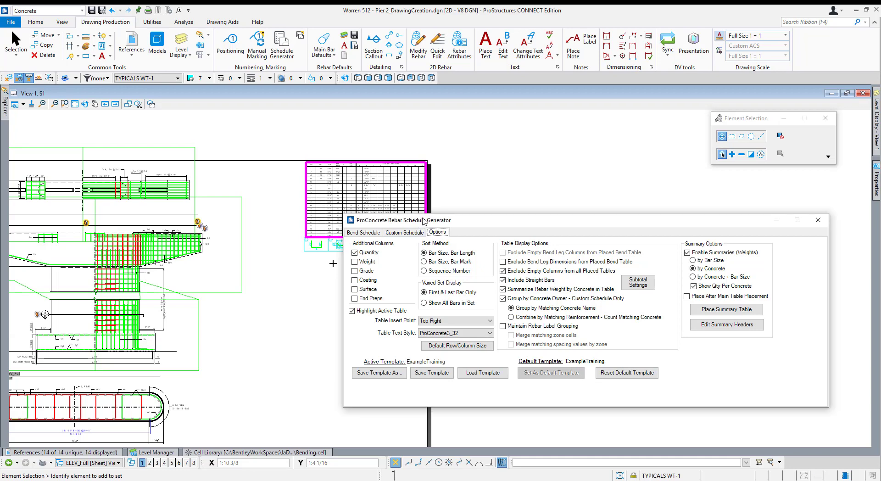
Select Group by Matching Concrete Name and inspect the reinforcing bars at the end of the pier cap
click(511, 318)
click(592, 308)
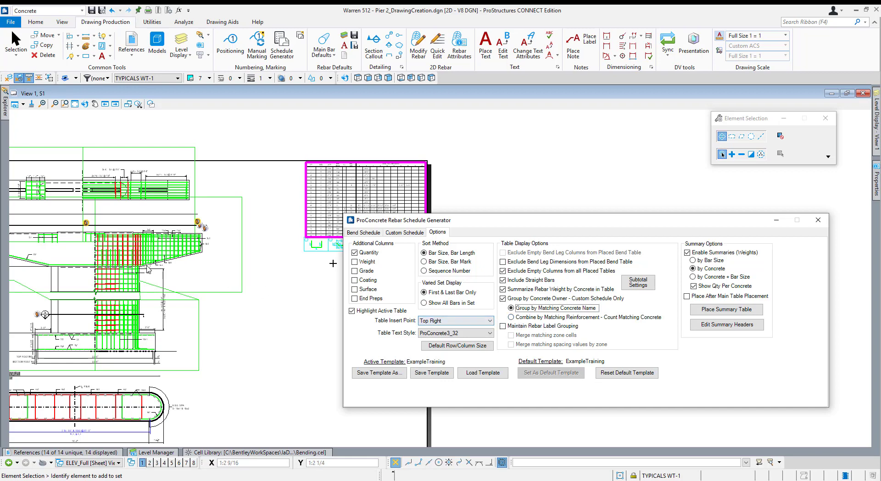
scroll(220, 301, up, 2)
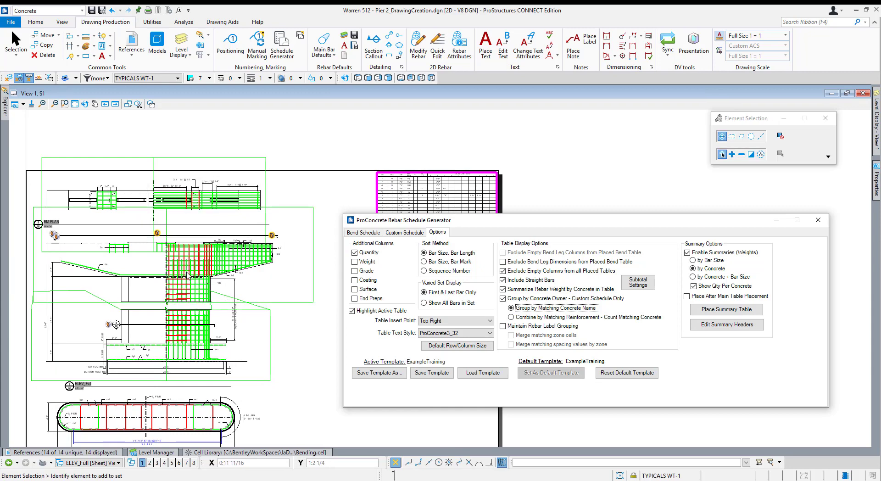
scroll(262, 248, up, 3)
scroll(263, 248, up, 4)
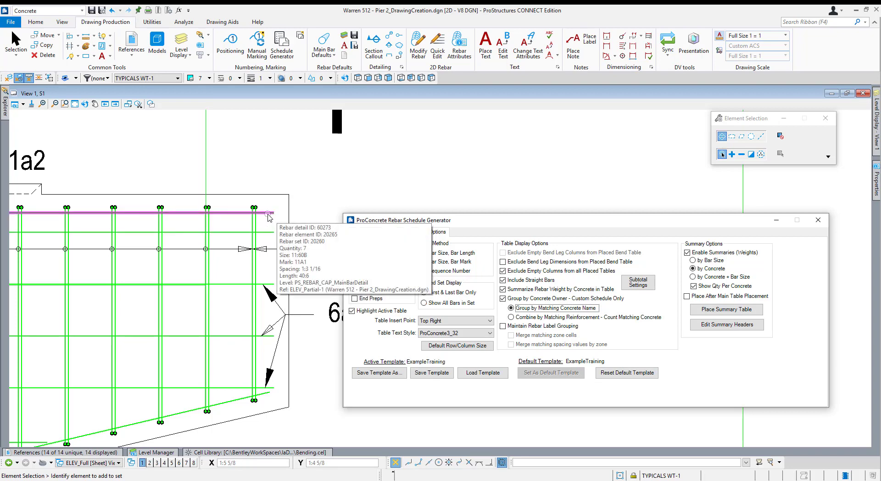
drag(481, 222, 483, 207)
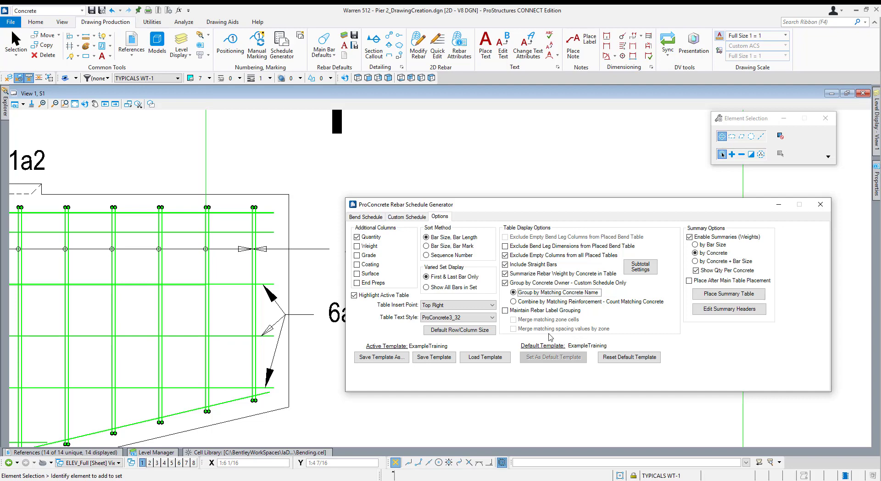
Load the schedule template ExampleByConcreteMember_New.sgt
click(485, 357)
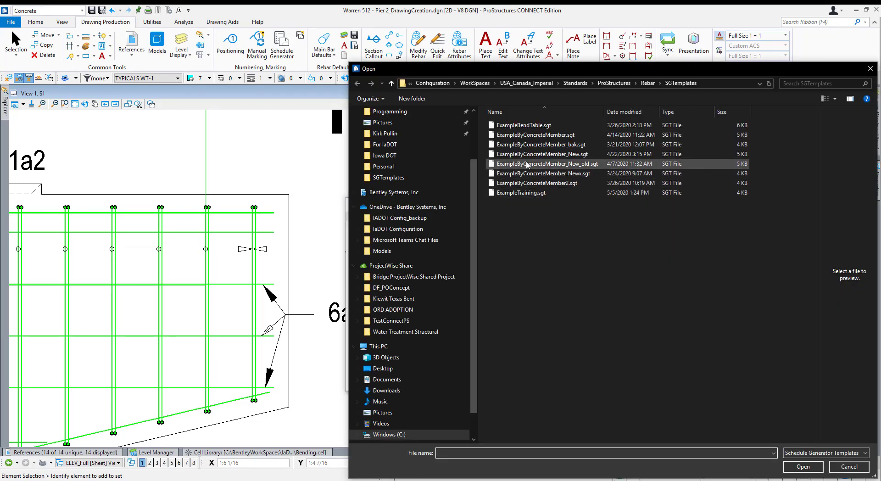
double_click(526, 156)
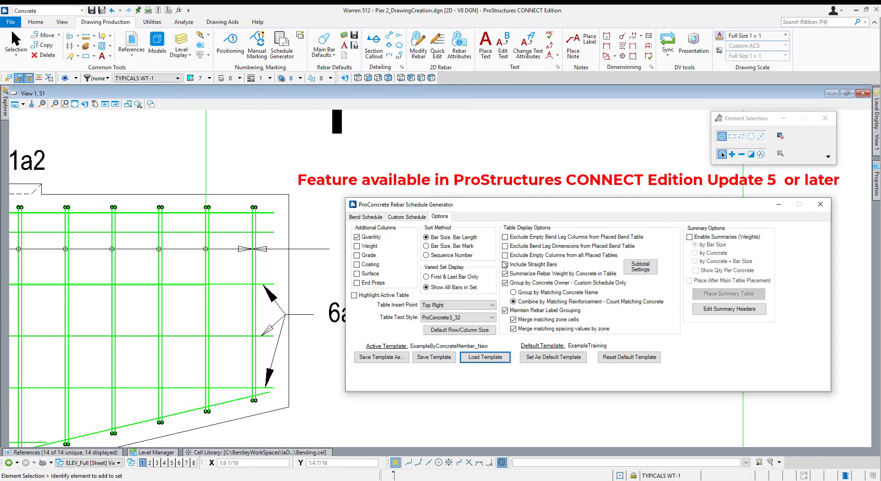
click(506, 265)
Review the subtotal text and cell fill settings, and look up the fill's color index in the active color palette
drag(880, 82, 463, 221)
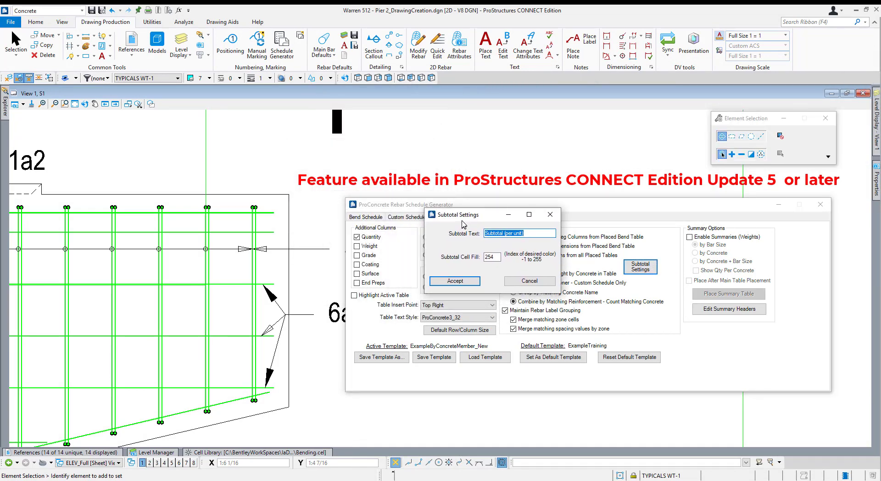
click(492, 257)
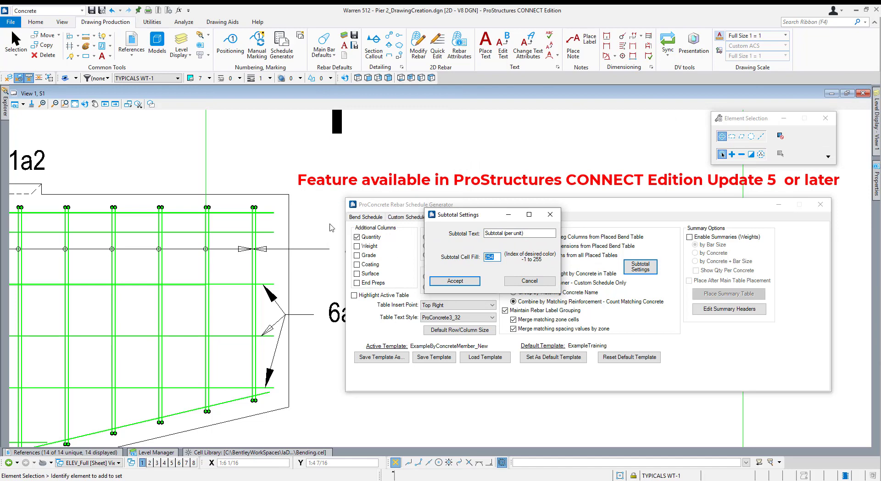
key(Return)
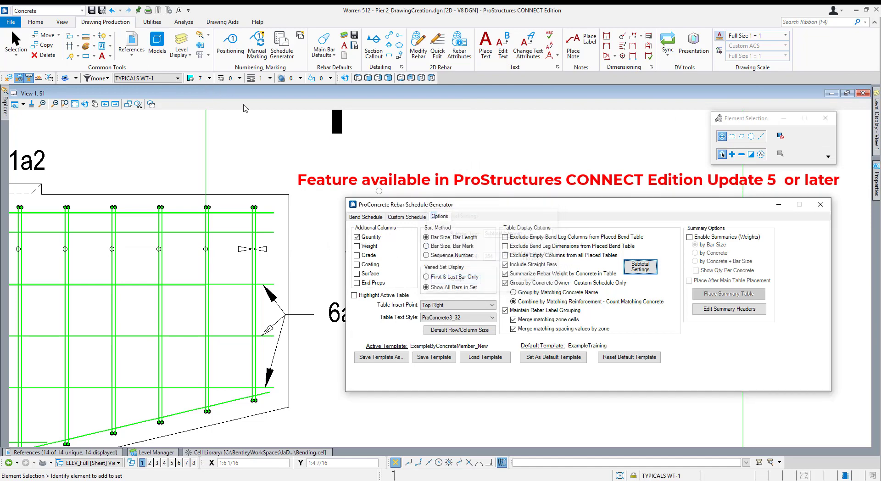
click(209, 78)
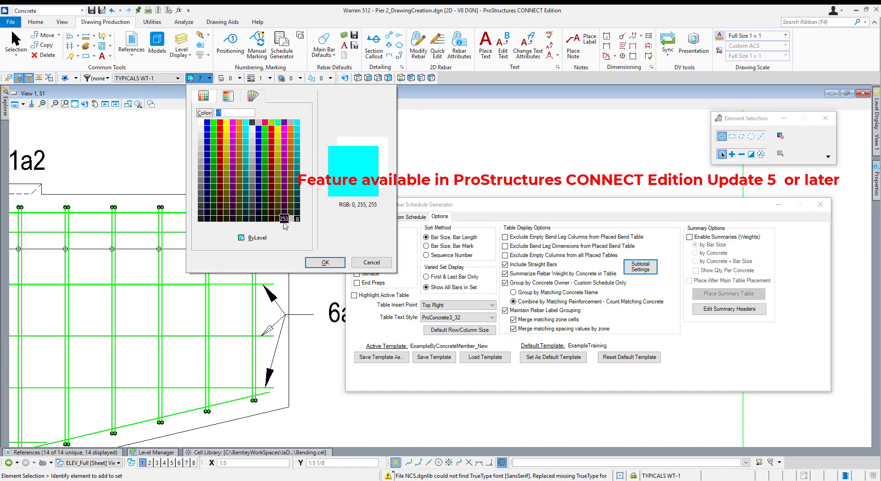
click(523, 228)
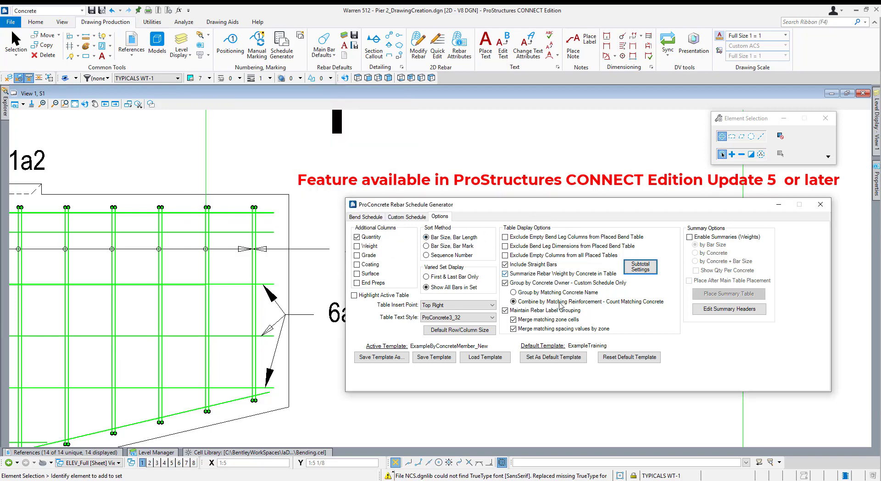
Check the custom schedule and set its concrete owner grouping to Group by Matching Concrete Name
click(407, 218)
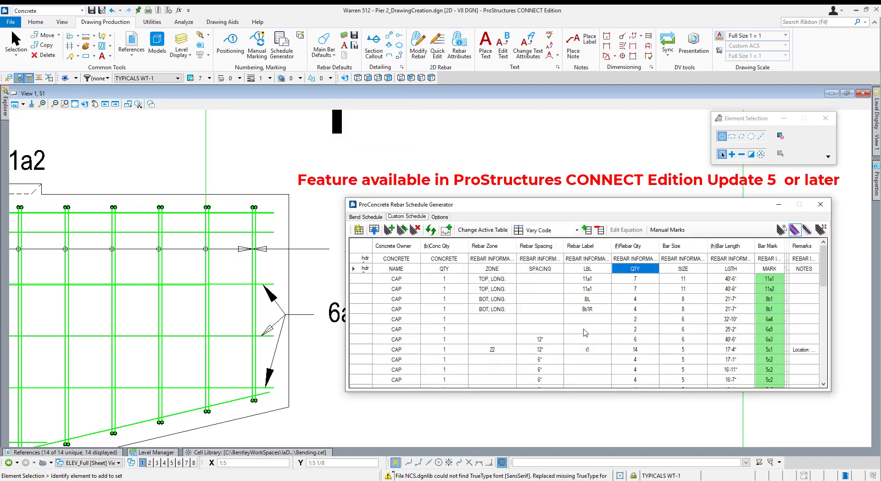
click(440, 217)
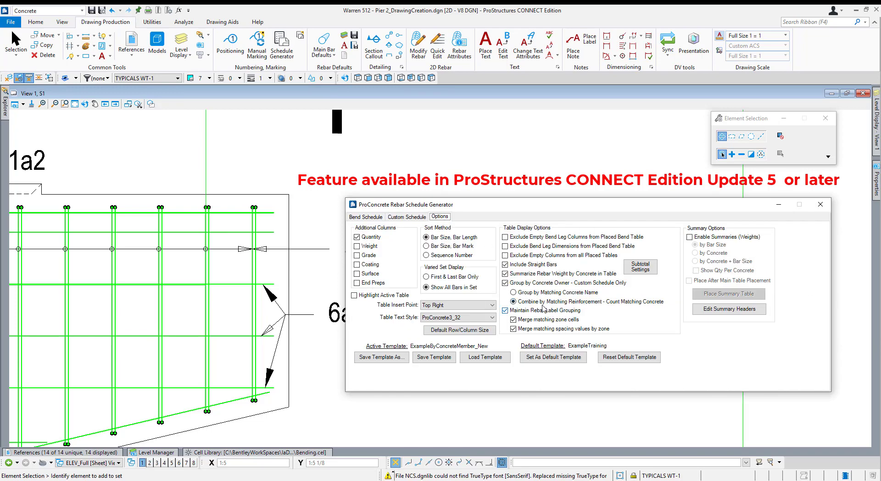
click(544, 284)
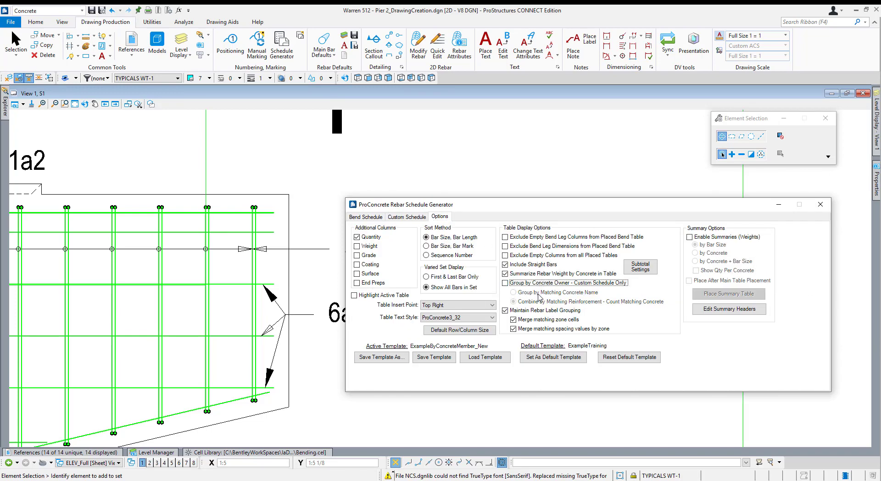
click(536, 284)
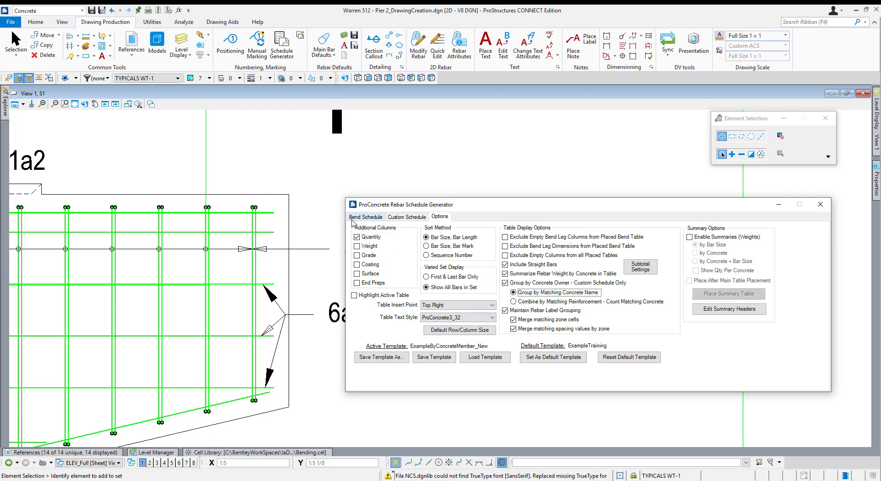
Place the custom schedule grouped by concrete member in the empty area outside the sheet border, beside the existing tables
click(407, 217)
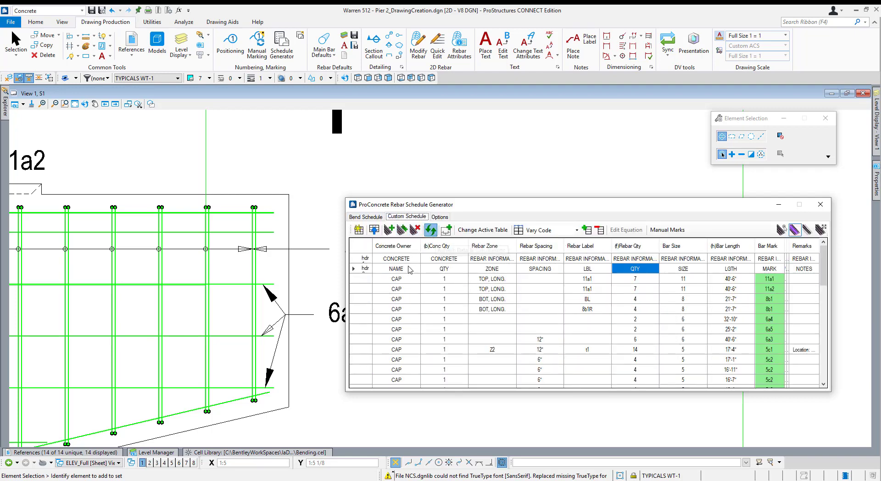
scroll(514, 329, down, 10)
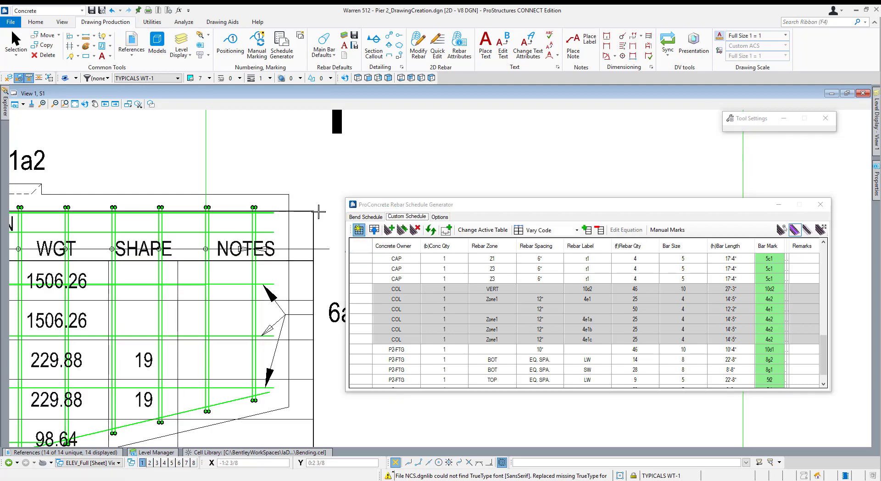
scroll(305, 230, down, 1)
scroll(305, 230, down, 3)
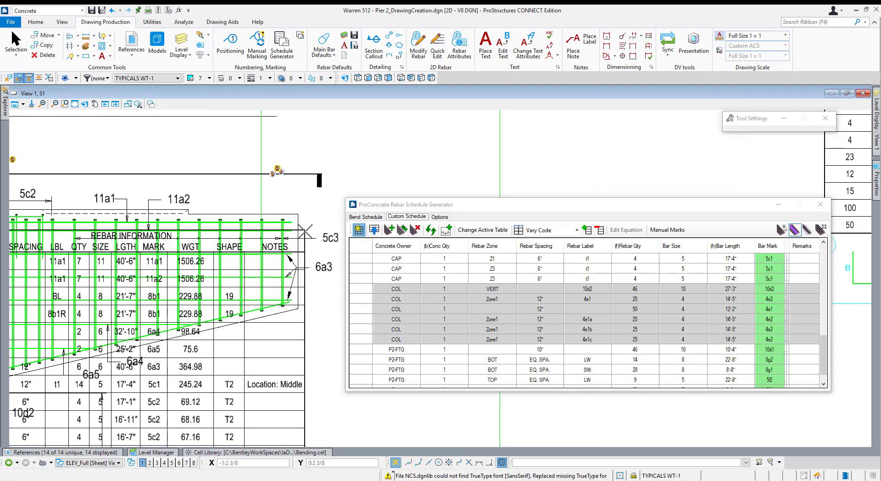
scroll(345, 176, down, 2)
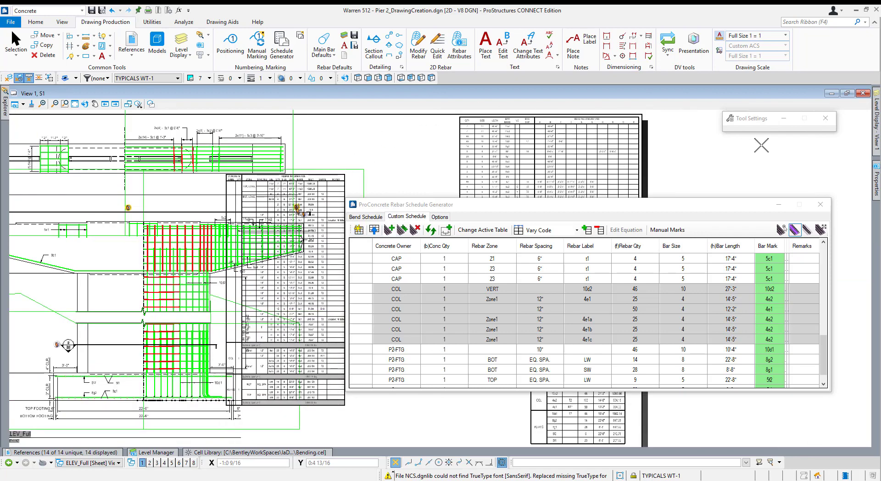
click(794, 143)
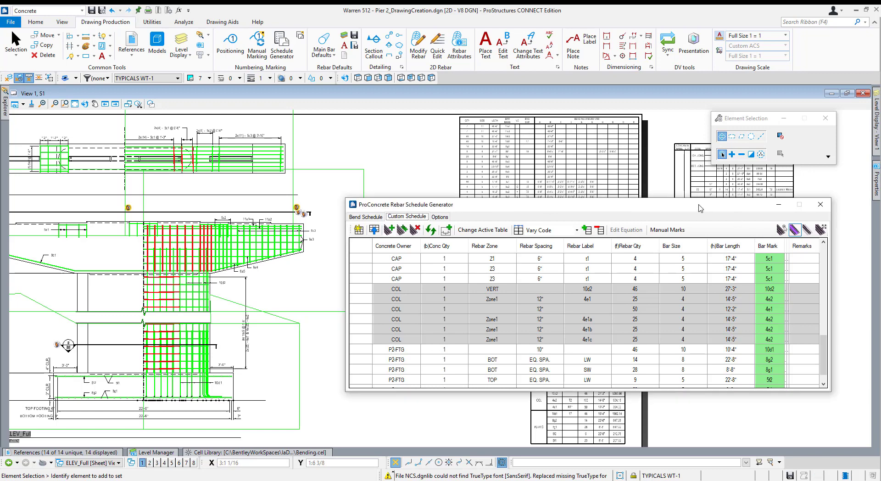
Examine the zone, spacing and label cells for the CAP member in the newly placed custom schedule
scroll(698, 155, up, 5)
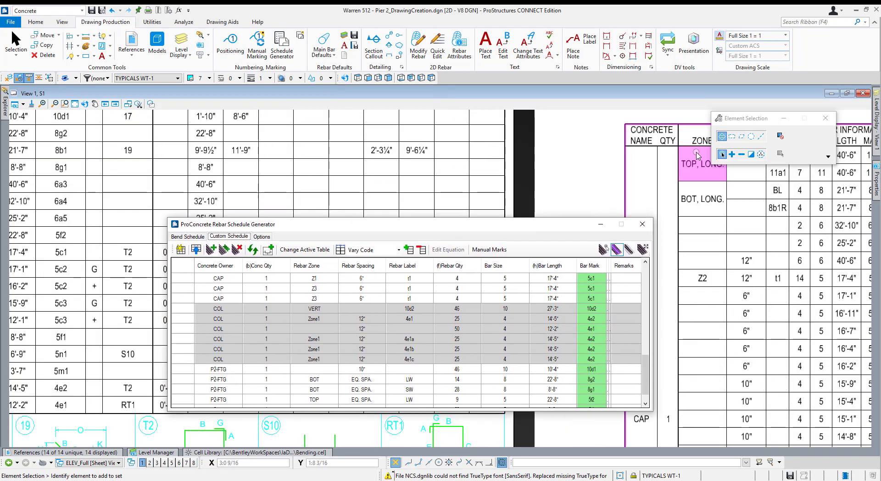
scroll(715, 177, down, 4)
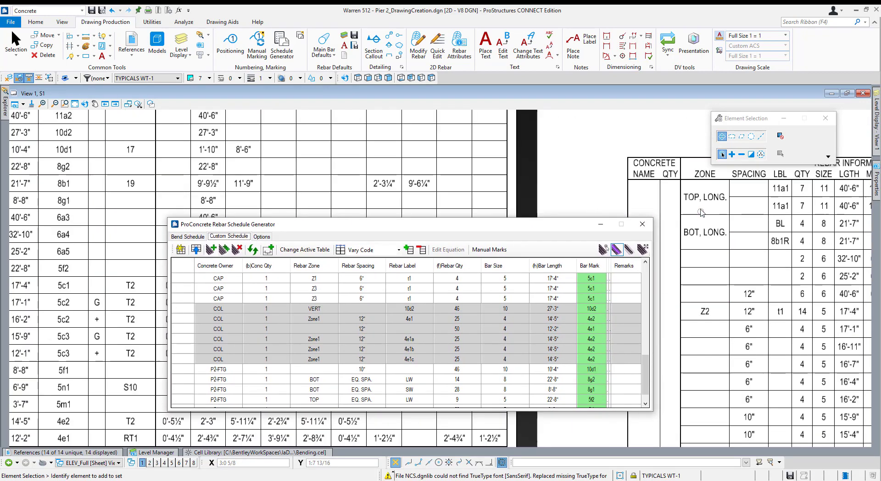
scroll(715, 358, up, 4)
scroll(712, 273, down, 4)
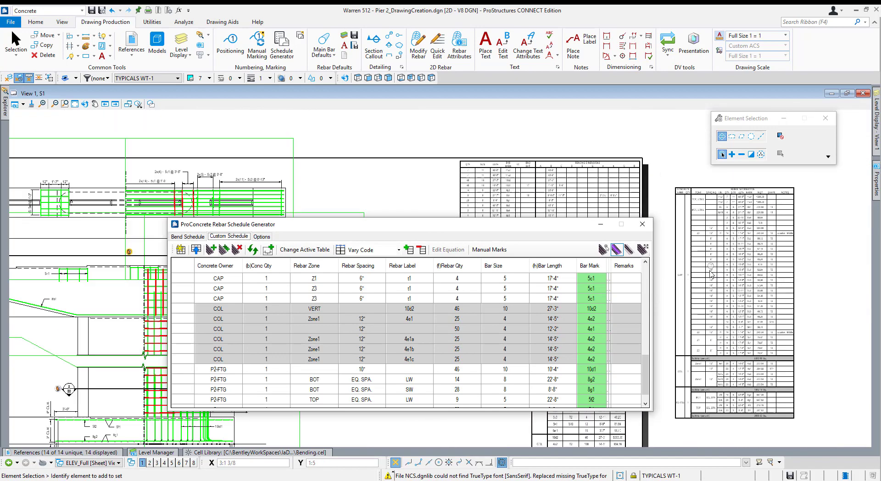
scroll(729, 317, up, 5)
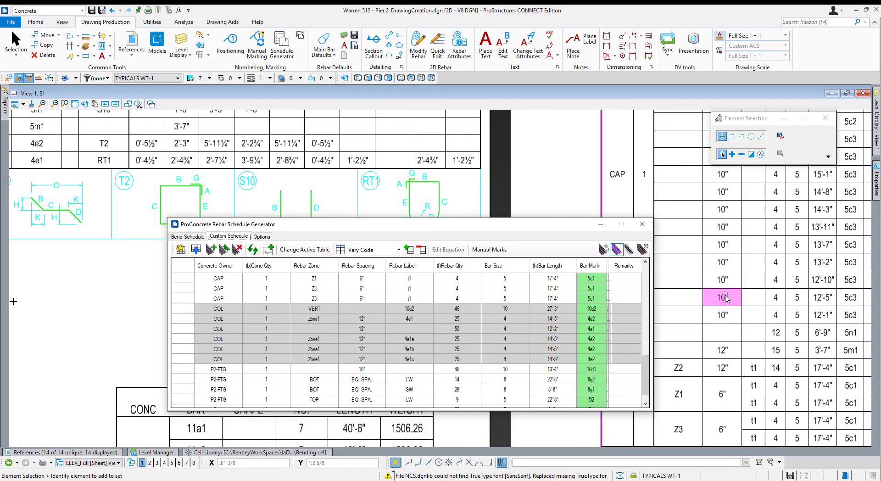
middle_drag(732, 316, 731, 359)
scroll(730, 359, up, 1)
scroll(683, 358, down, 3)
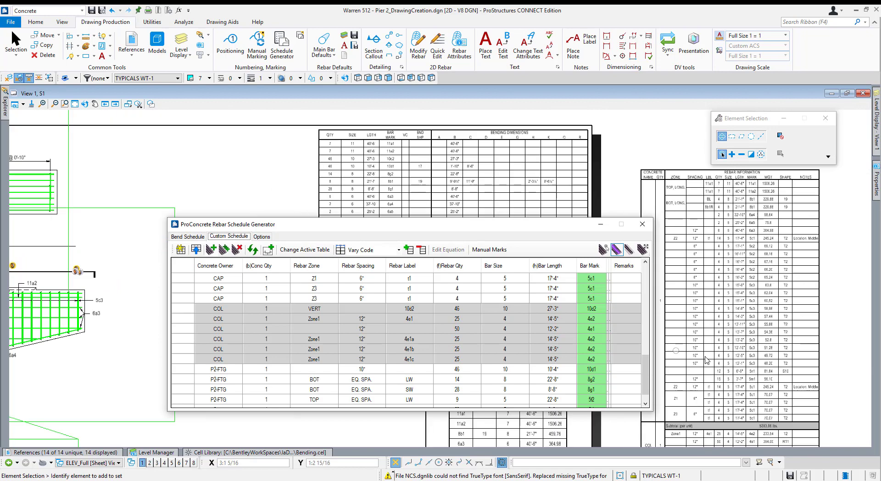
middle_drag(783, 373, 782, 362)
click(679, 359)
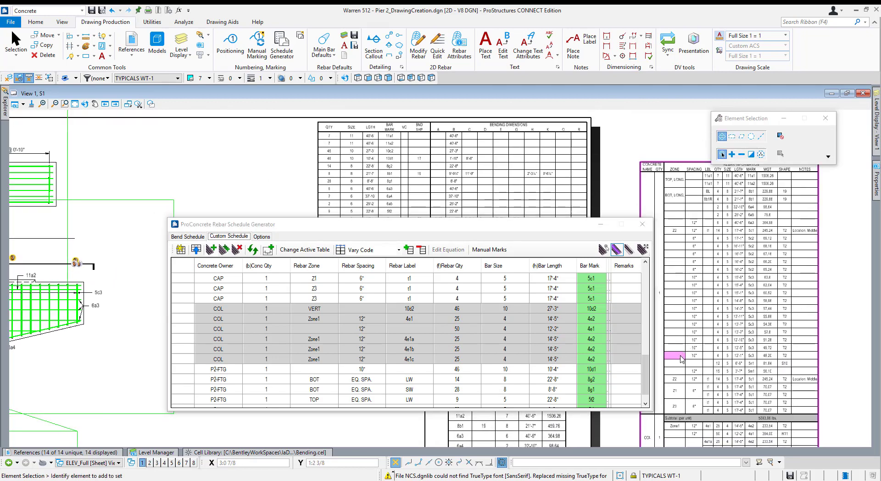
click(770, 356)
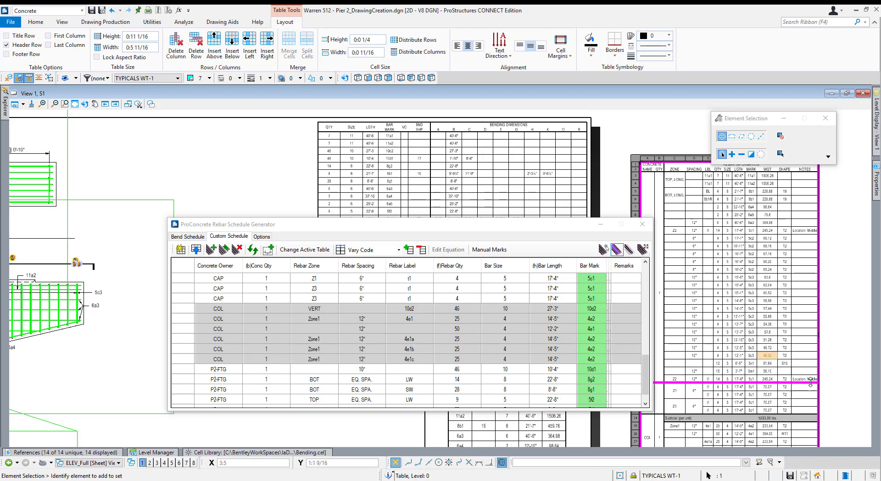
click(838, 363)
scroll(656, 377, up, 5)
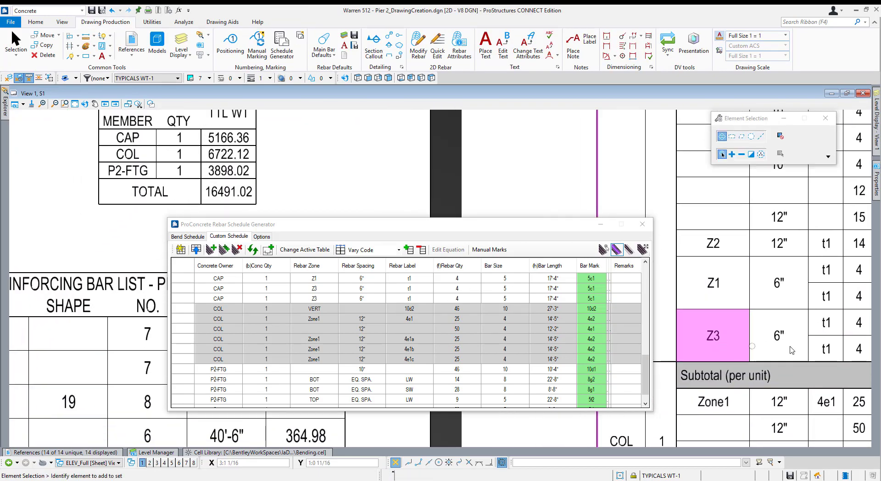
Examine the spacing cells of zones Z1 to Z3 and the per-unit subtotal rows between concrete members in the placed schedule
click(778, 235)
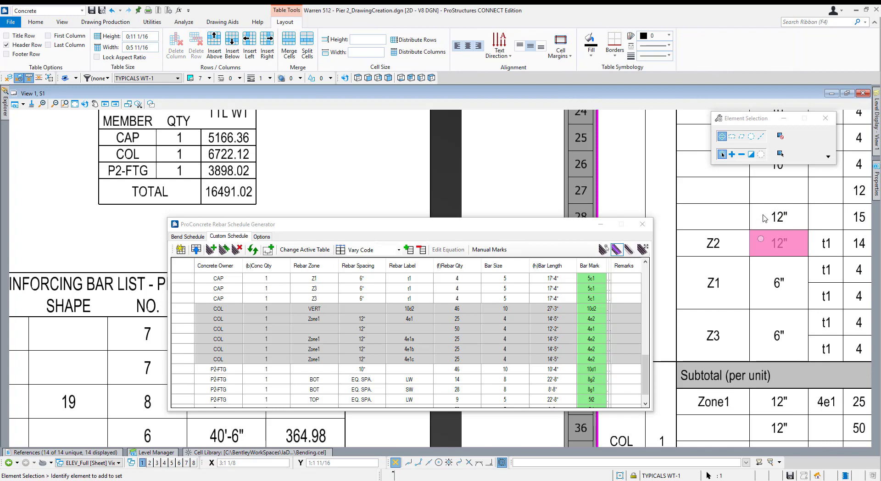
drag(771, 216, 767, 281)
scroll(746, 263, down, 3)
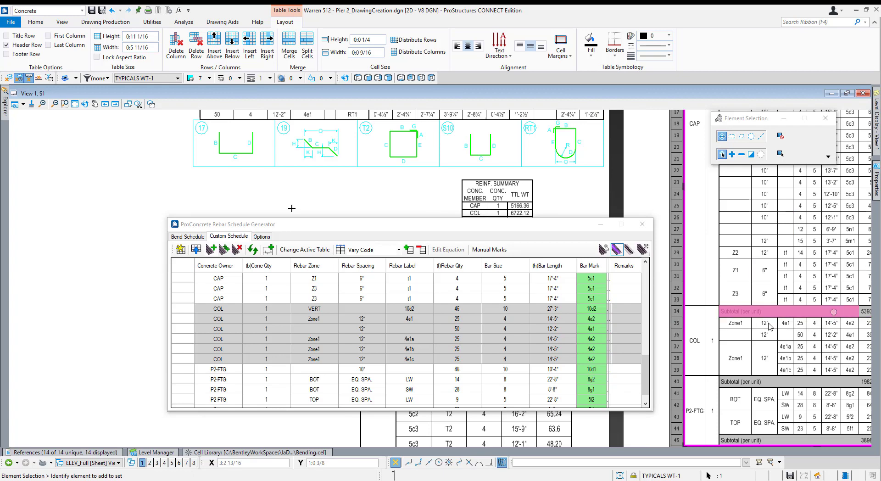
scroll(780, 329, down, 2)
scroll(781, 328, up, 4)
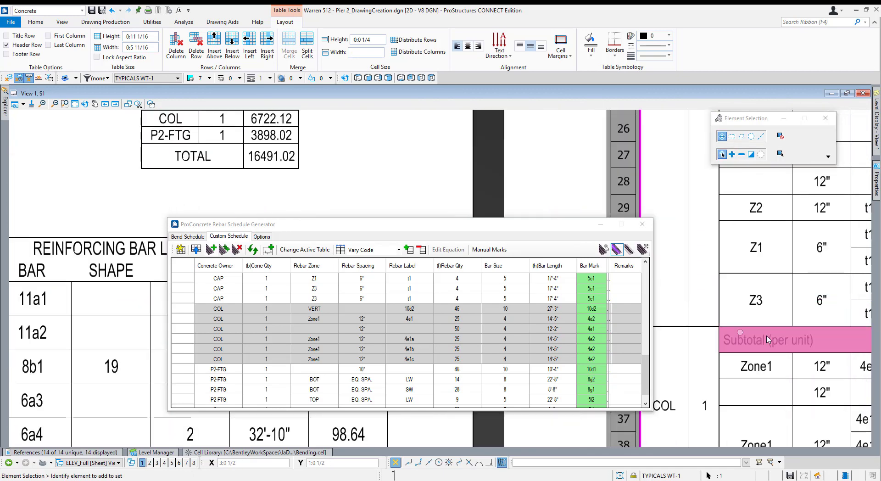
scroll(722, 326, down, 3)
scroll(725, 324, up, 4)
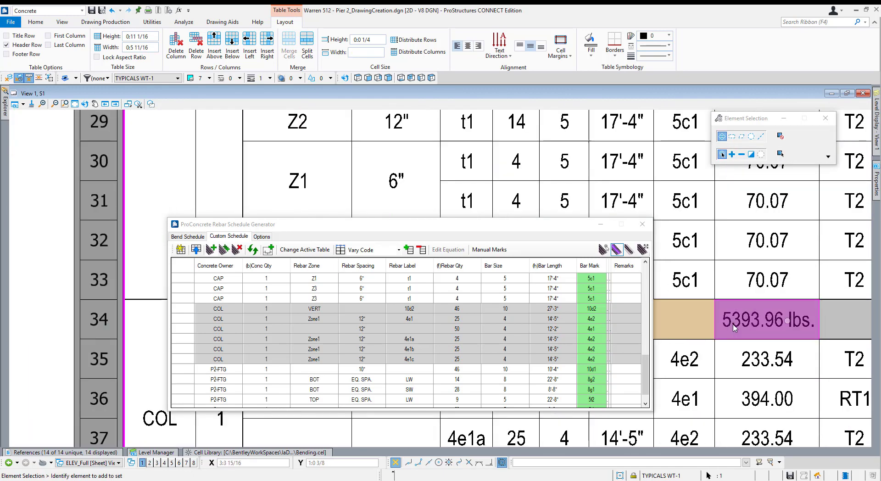
scroll(730, 320, down, 3)
scroll(730, 319, down, 4)
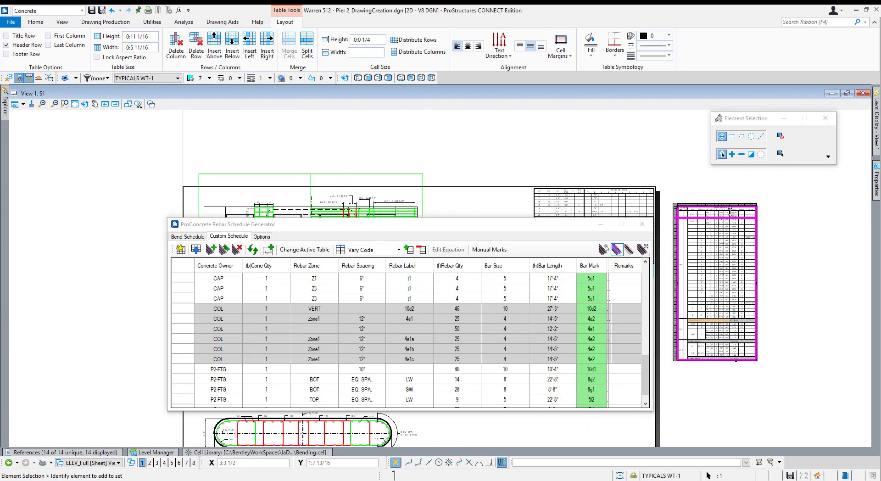
scroll(742, 202, up, 6)
scroll(740, 204, down, 3)
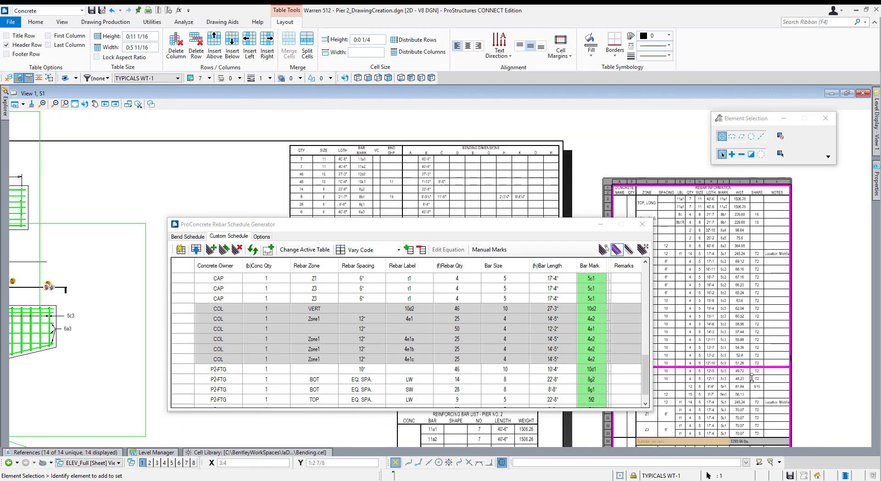
scroll(750, 412, up, 2)
Switch to the 3D structural model view and locate the bars of the 11a2 schedule row in the model
mouse_move(251, 228)
mouse_down()
mouse_move(373, 212)
mouse_move(349, 190)
mouse_up()
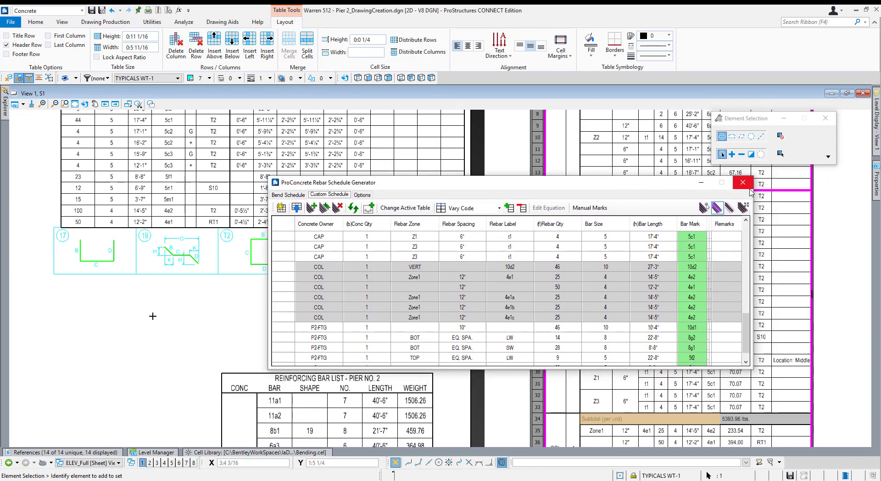
drag(657, 184, 687, 199)
click(118, 463)
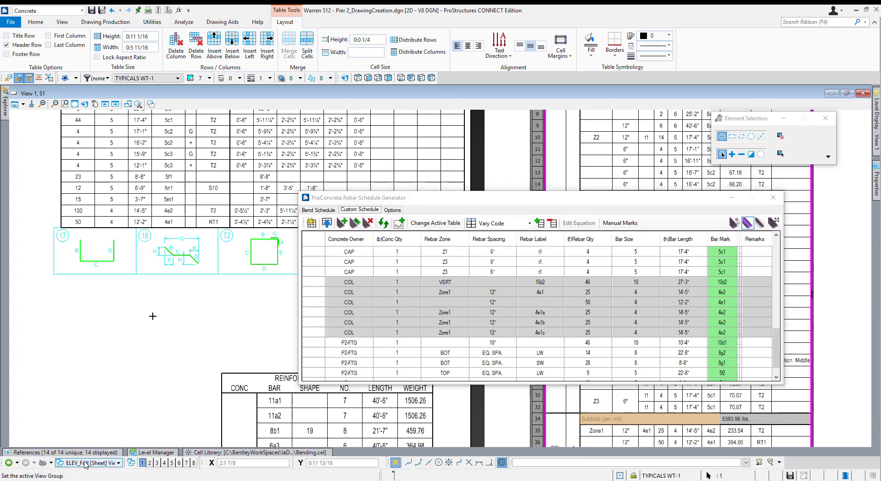
click(186, 405)
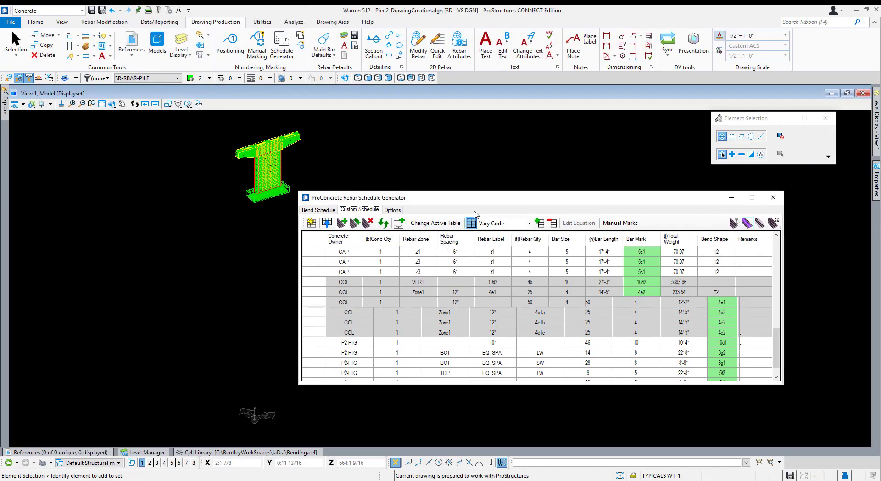
drag(467, 195, 362, 252)
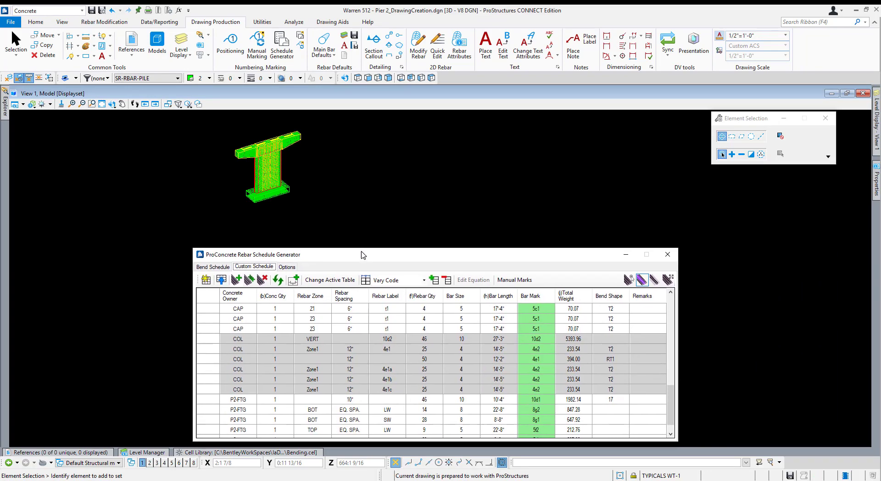
click(633, 282)
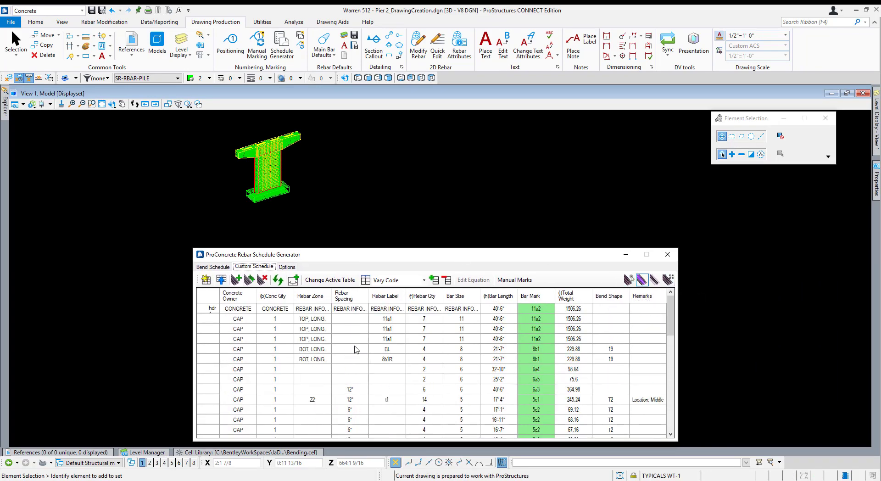
right_click(316, 336)
click(390, 340)
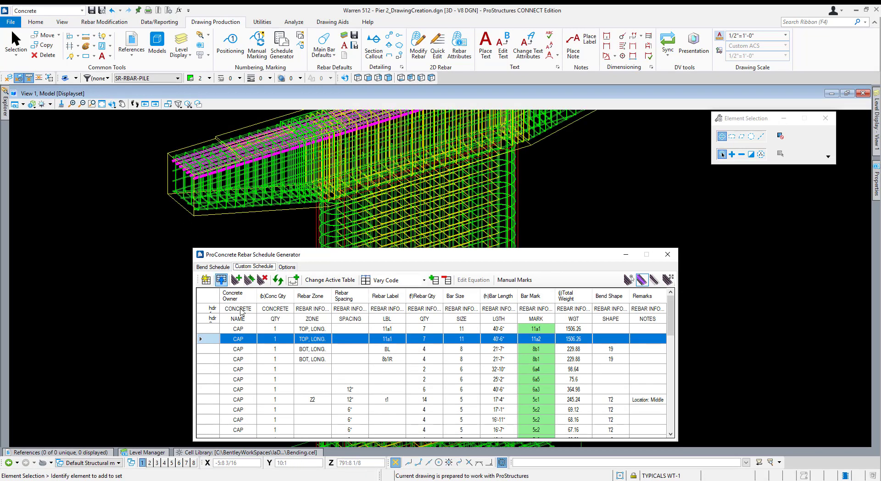
Inspect the cap reinforcement by selecting individual bars directly in the 3D model, clearing the selection after each check
click(641, 281)
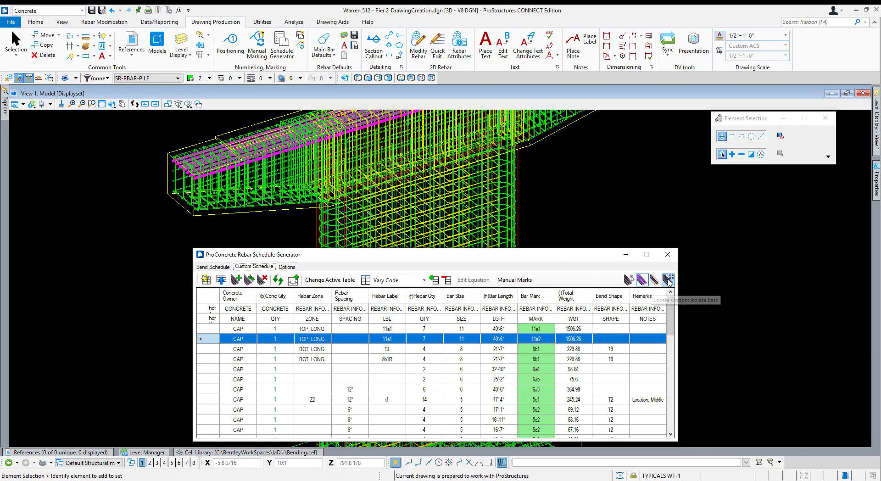
middle_drag(567, 198, 558, 240)
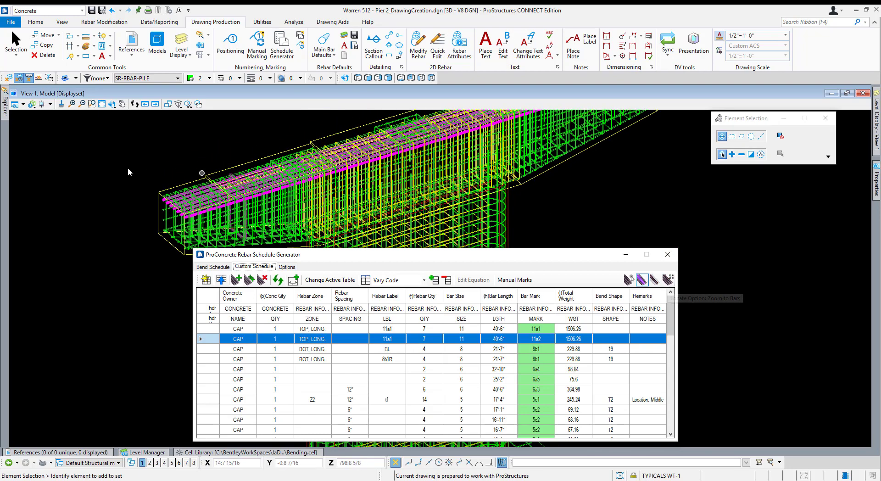
scroll(154, 193, up, 2)
click(179, 213)
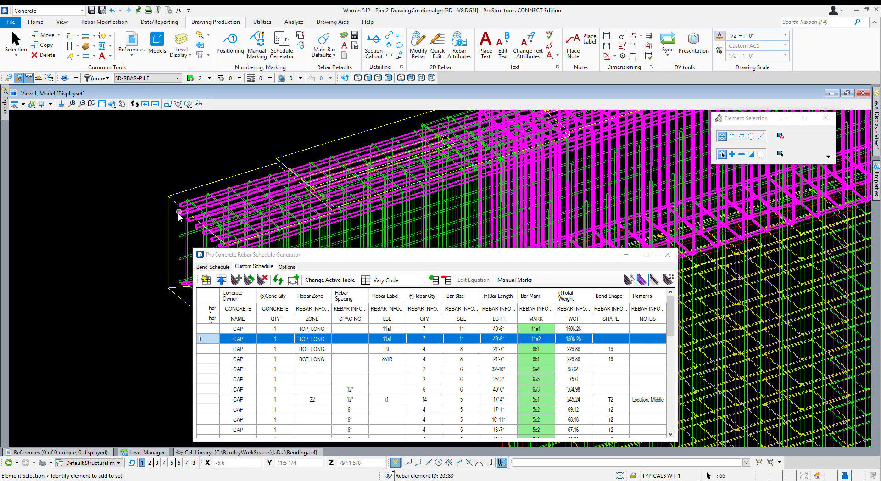
scroll(159, 212, down, 2)
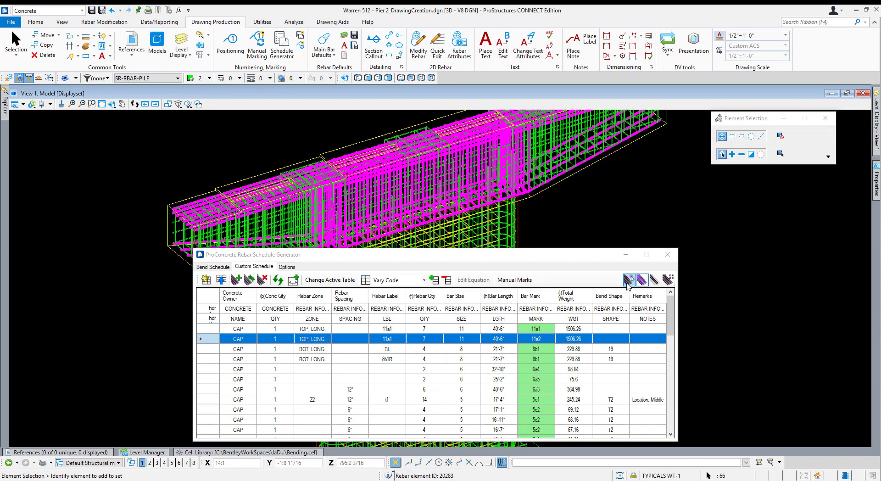
click(769, 272)
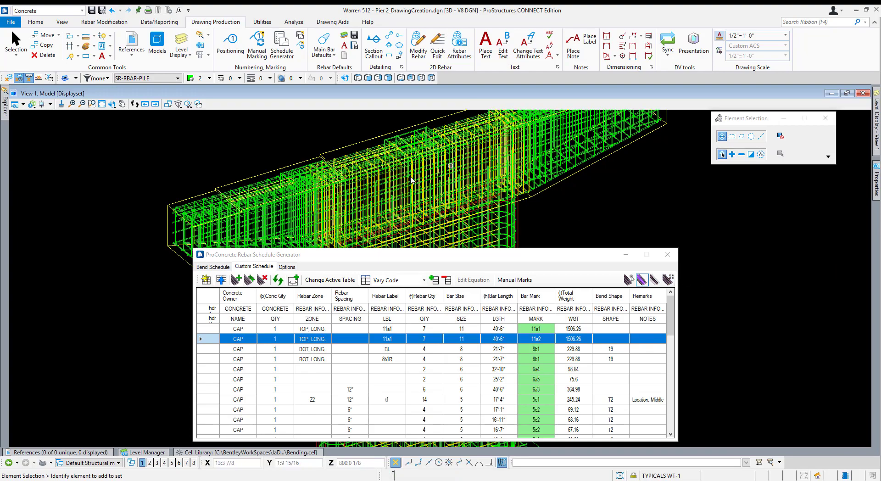
scroll(342, 154, up, 3)
click(343, 157)
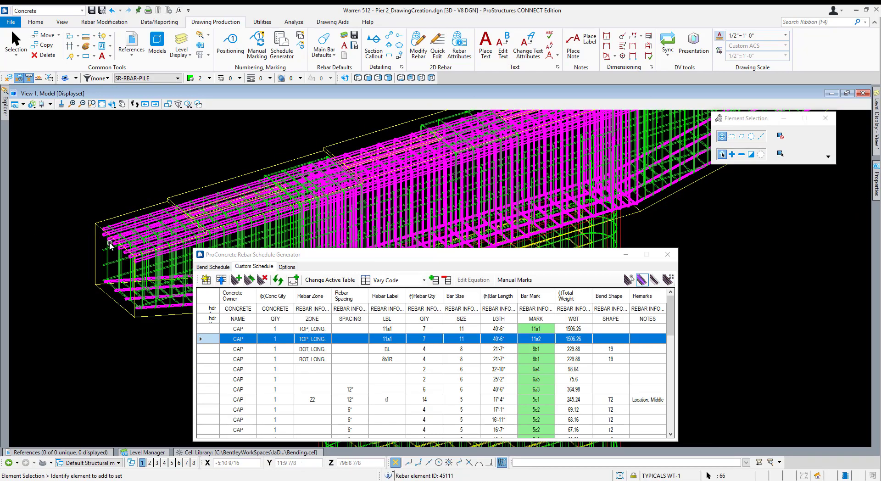
scroll(91, 214, up, 3)
scroll(102, 215, down, 4)
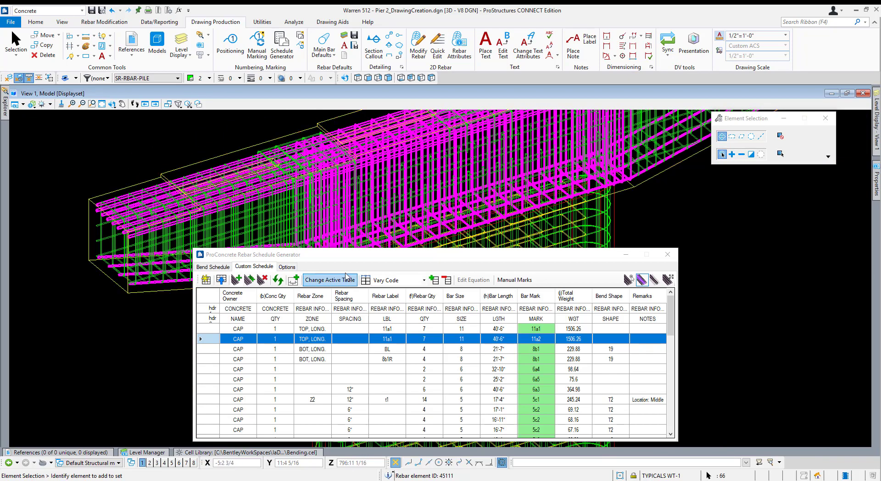
click(164, 367)
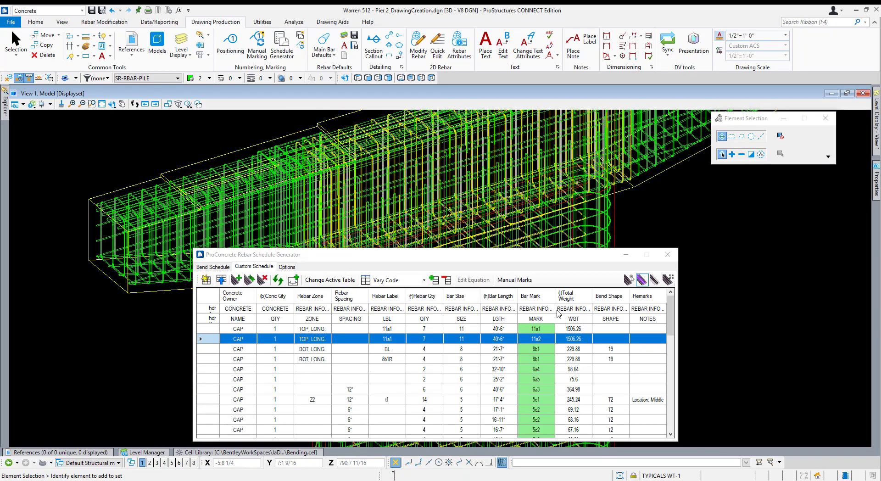
Locate the 11a2 row's bars in the 3D model again, then close the rebar schedule generator
right_click(473, 343)
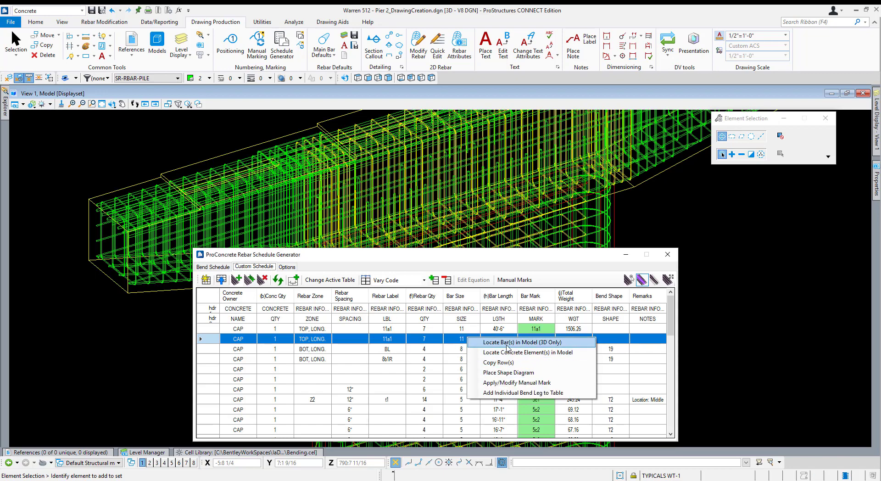
click(507, 342)
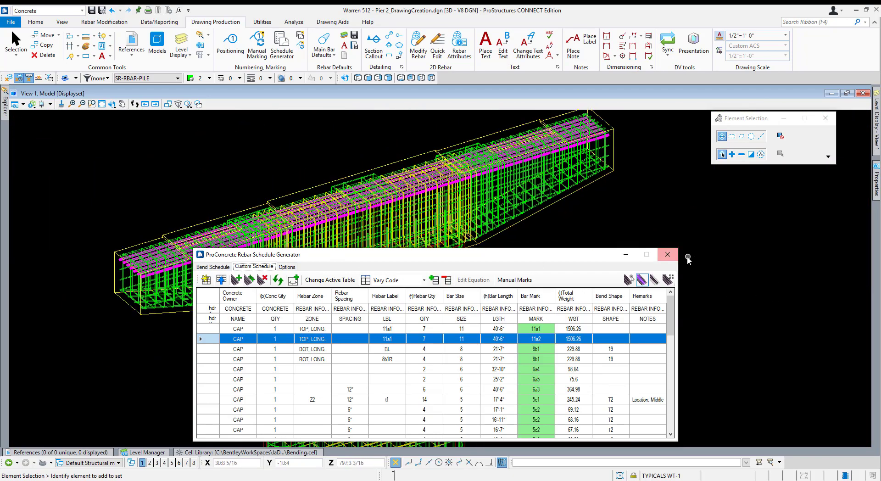
click(668, 254)
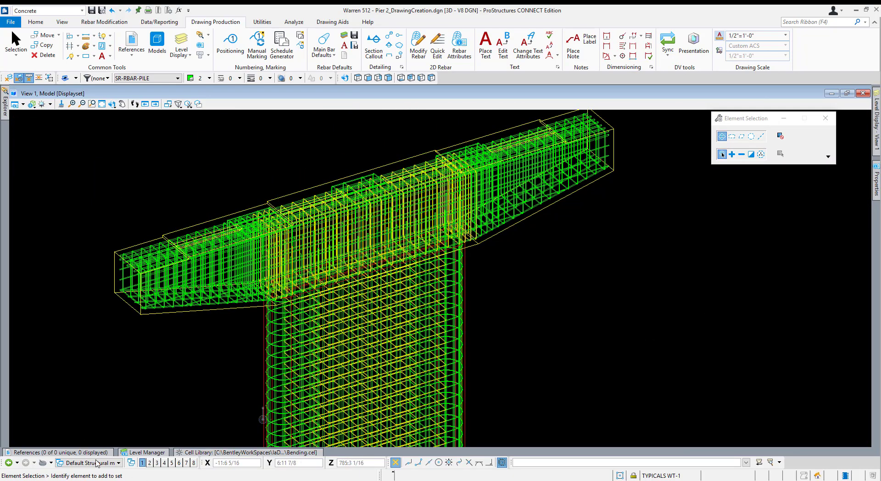
Return to the ELEV_Full sheet view and review the sheet together with its placed rebar tables
click(97, 463)
click(191, 413)
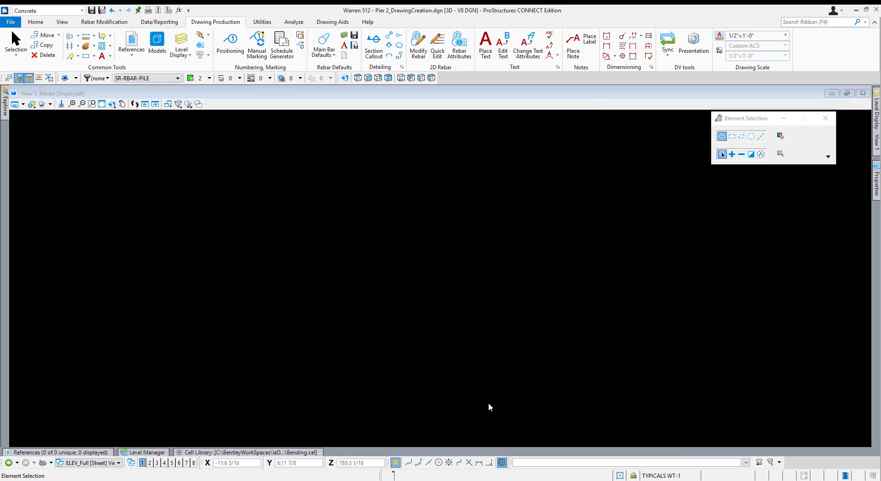
scroll(463, 408, down, 6)
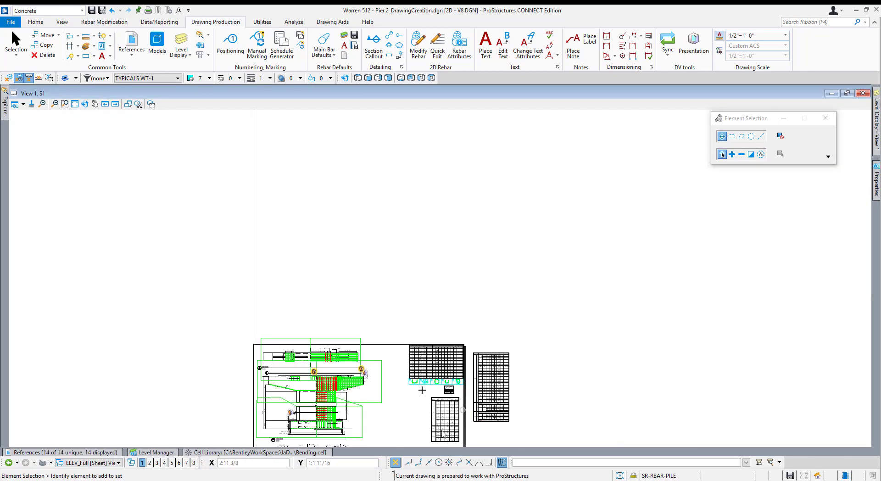
middle_drag(441, 431, 506, 358)
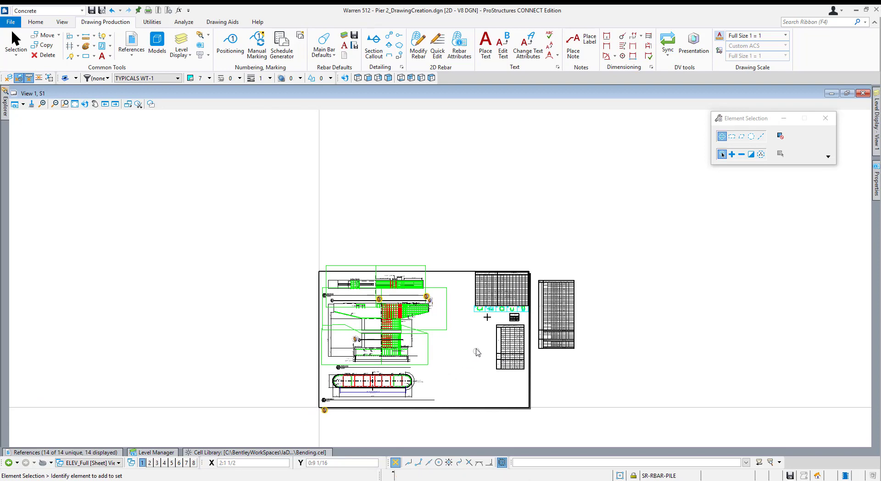
scroll(477, 351, up, 4)
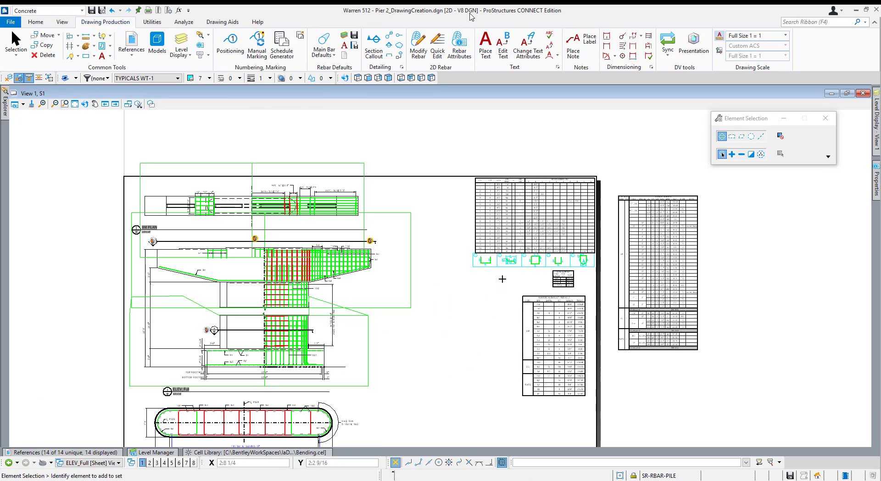